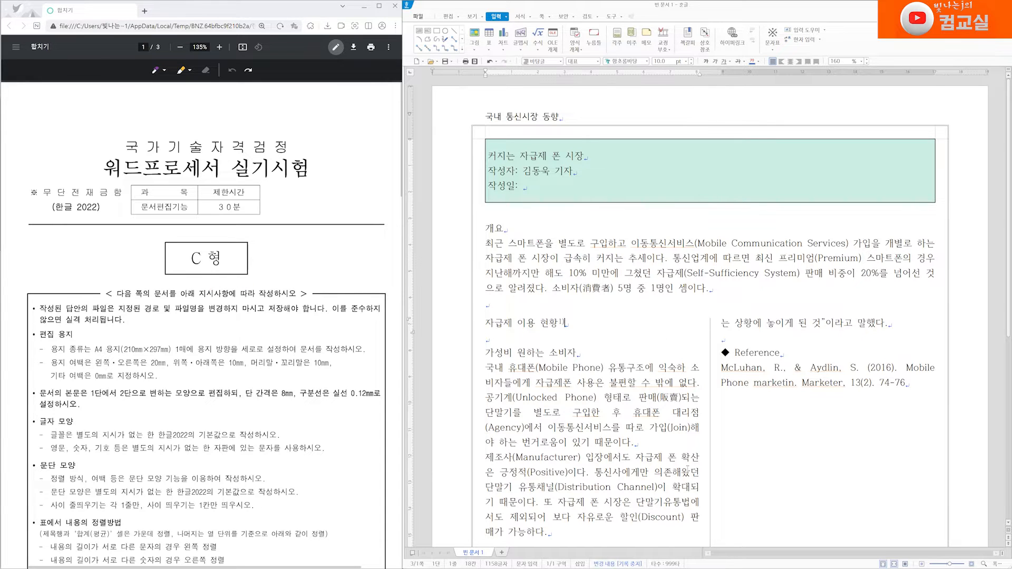
Step: Review the document and the exam task sheet, highlighting and marking the already completed instructions on the sheet
{"action": "scroll", "coordinate": [687, 469], "scroll_direction": "down", "scroll_amount": 7}
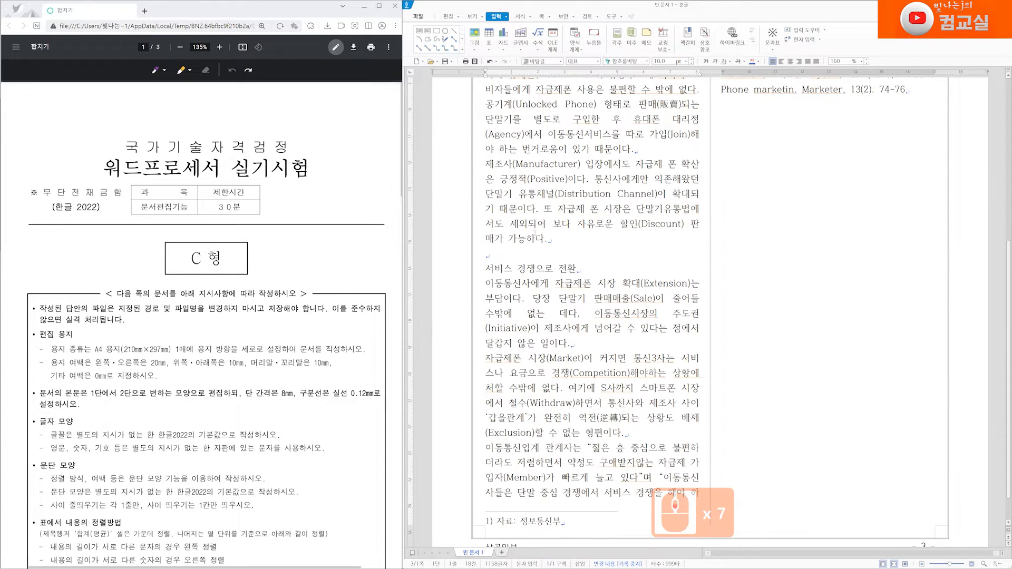
{"action": "scroll", "coordinate": [786, 437], "scroll_direction": "up", "scroll_amount": 9}
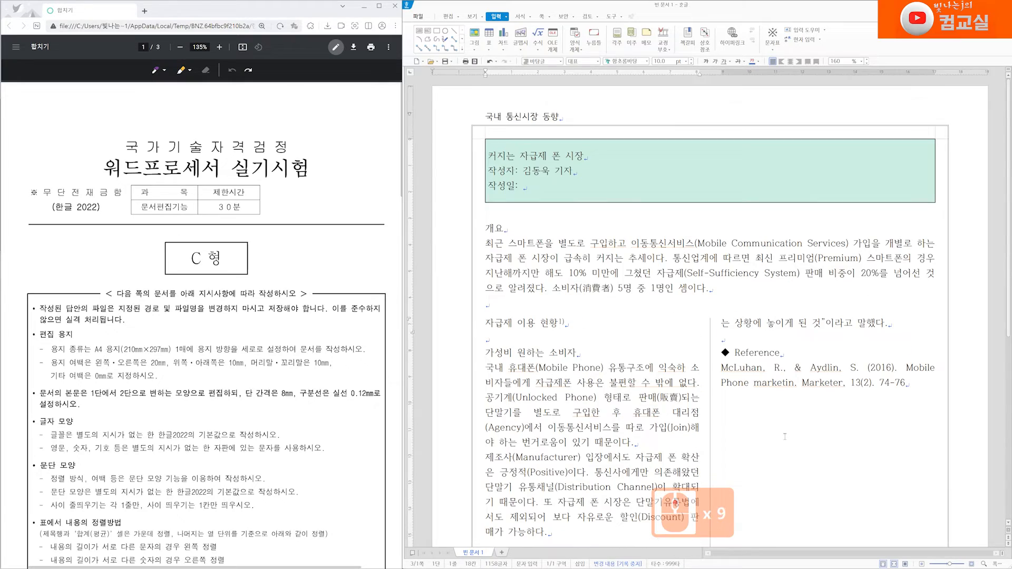
{"action": "scroll", "coordinate": [212, 419], "scroll_direction": "down", "scroll_amount": 10}
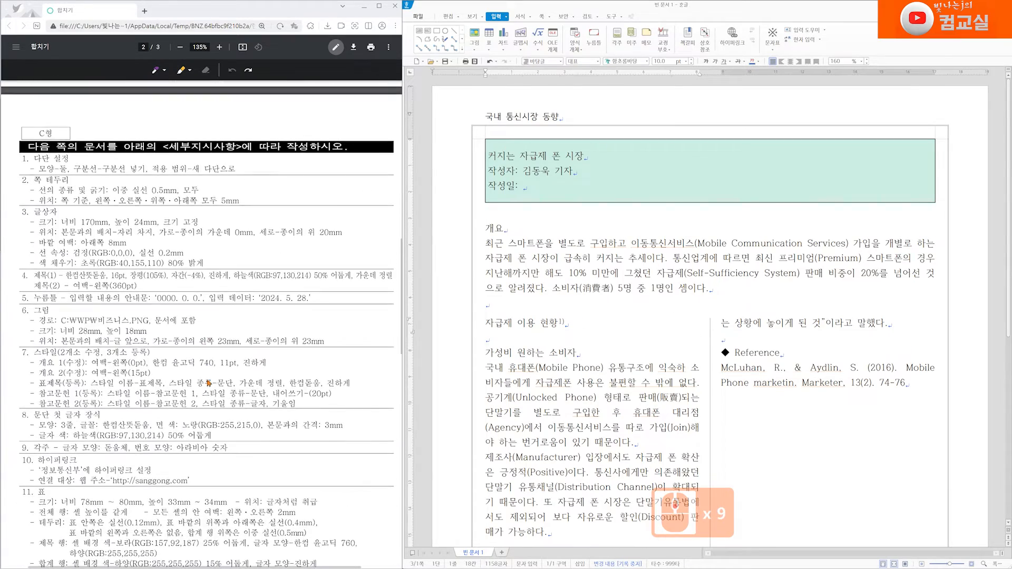
{"action": "scroll", "coordinate": [209, 374], "scroll_direction": "up", "scroll_amount": 3}
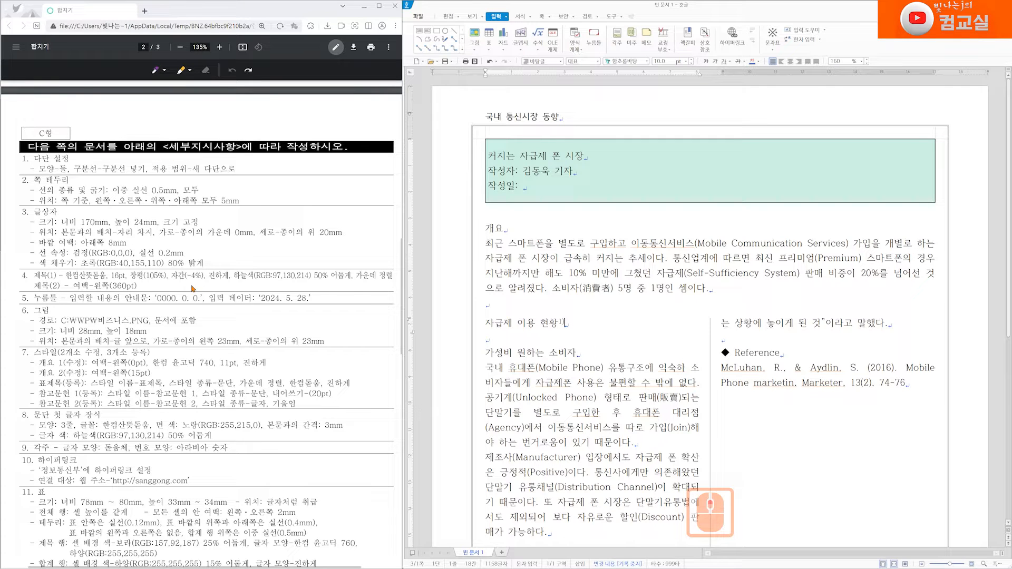
{"action": "mouse_move", "coordinate": [24, 159]}
{"action": "left_mouse_down"}
{"action": "mouse_move", "coordinate": [32, 267]}
{"action": "mouse_move", "coordinate": [203, 268]}
{"action": "left_mouse_up"}
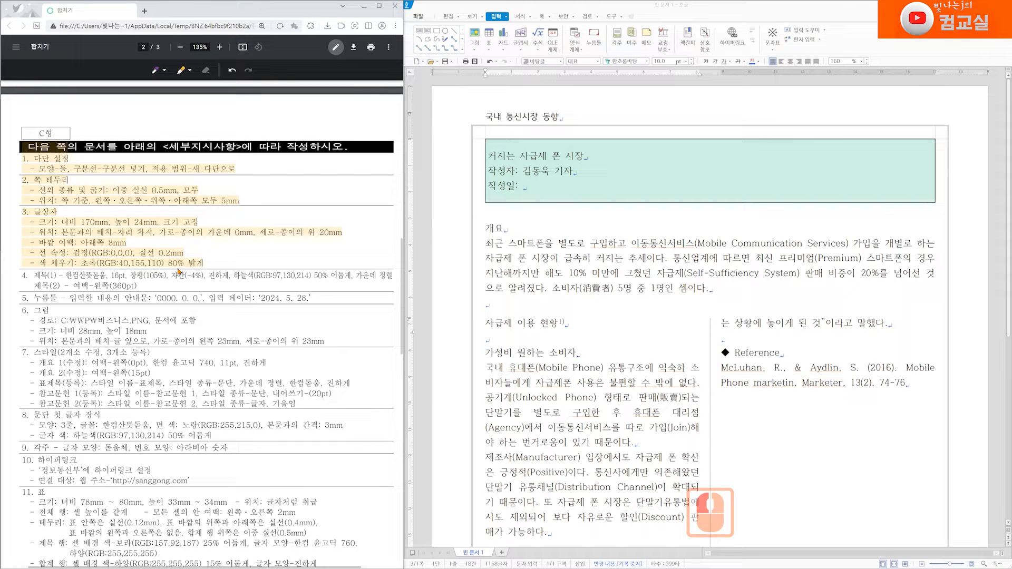
{"action": "scroll", "coordinate": [195, 261], "scroll_direction": "down", "scroll_amount": 2}
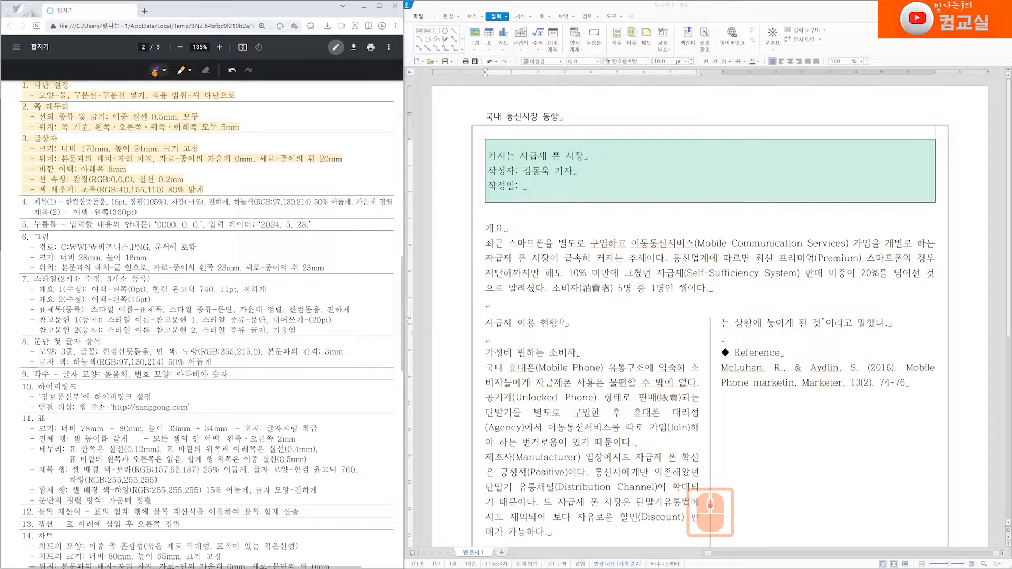
{"action": "left_click_drag", "start_coordinate": [8, 194], "coordinate": [26, 194]}
{"action": "scroll", "coordinate": [25, 222], "scroll_direction": "down", "scroll_amount": 3}
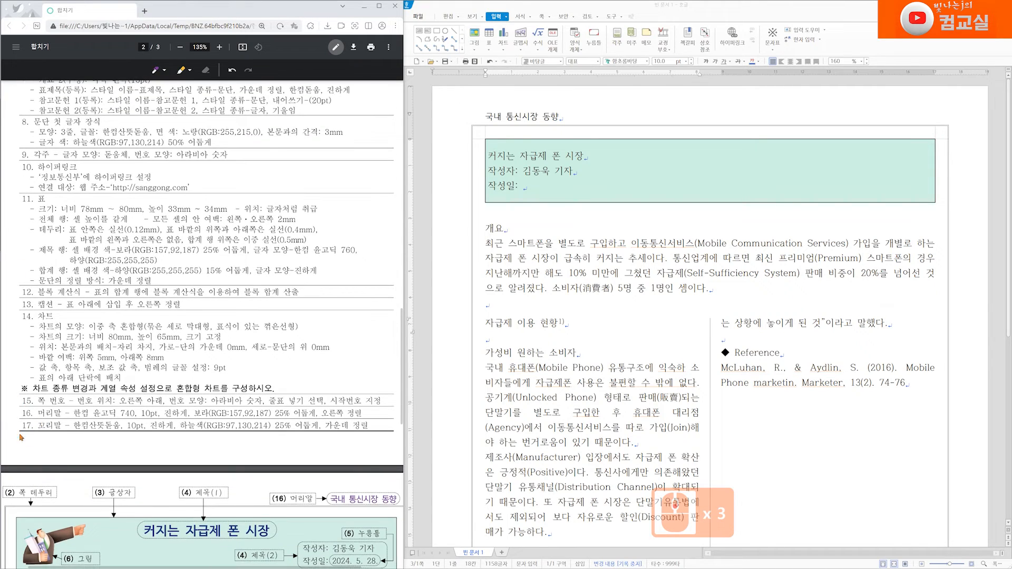
{"action": "scroll", "coordinate": [66, 388], "scroll_direction": "up", "scroll_amount": 2}
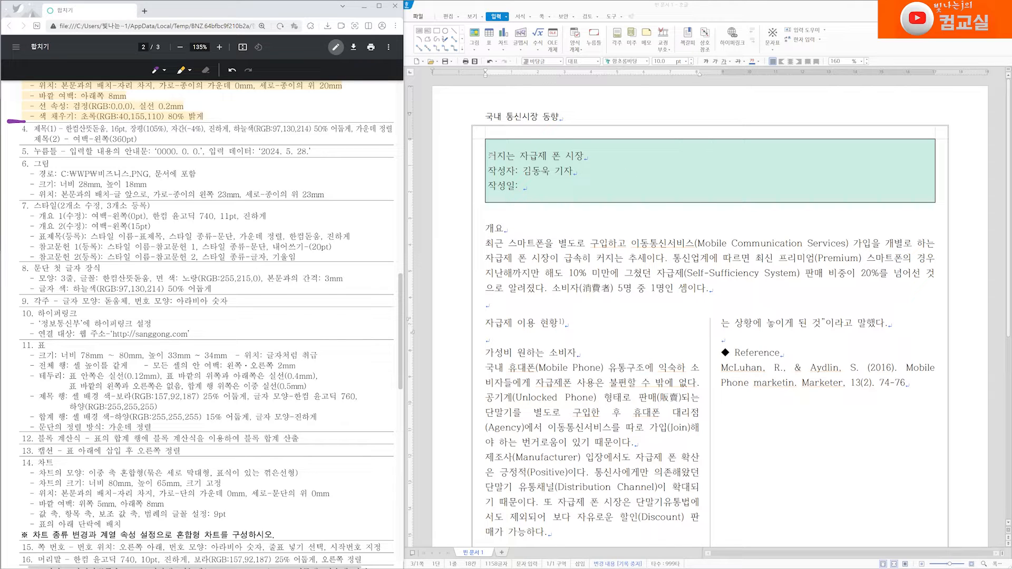
Step: Select the title line in the header box and set its font to 한컴산뜻돋움
{"action": "left_click_drag", "start_coordinate": [489, 155], "coordinate": [585, 157]}
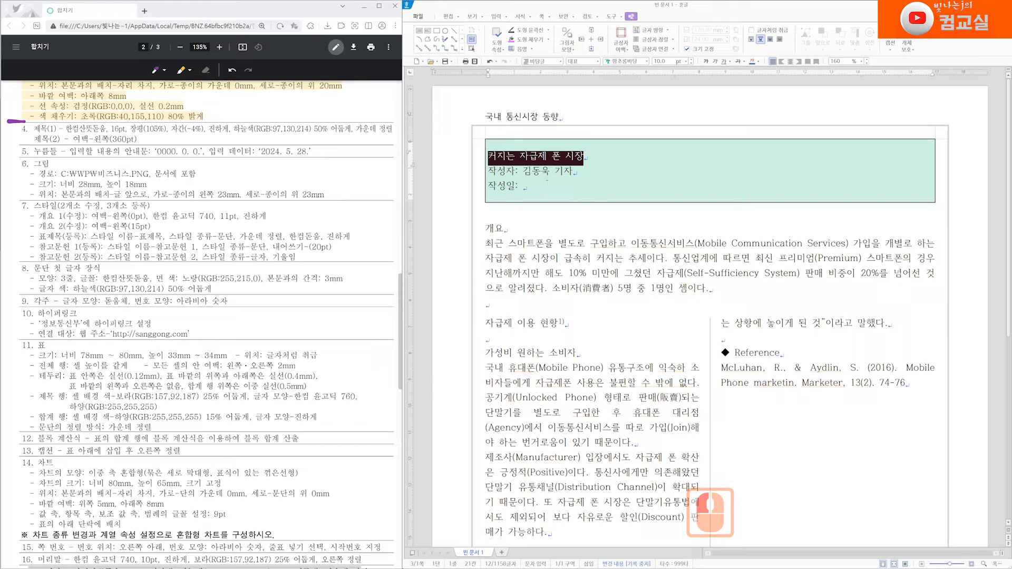
{"action": "left_click_drag", "start_coordinate": [489, 171], "coordinate": [525, 189]}
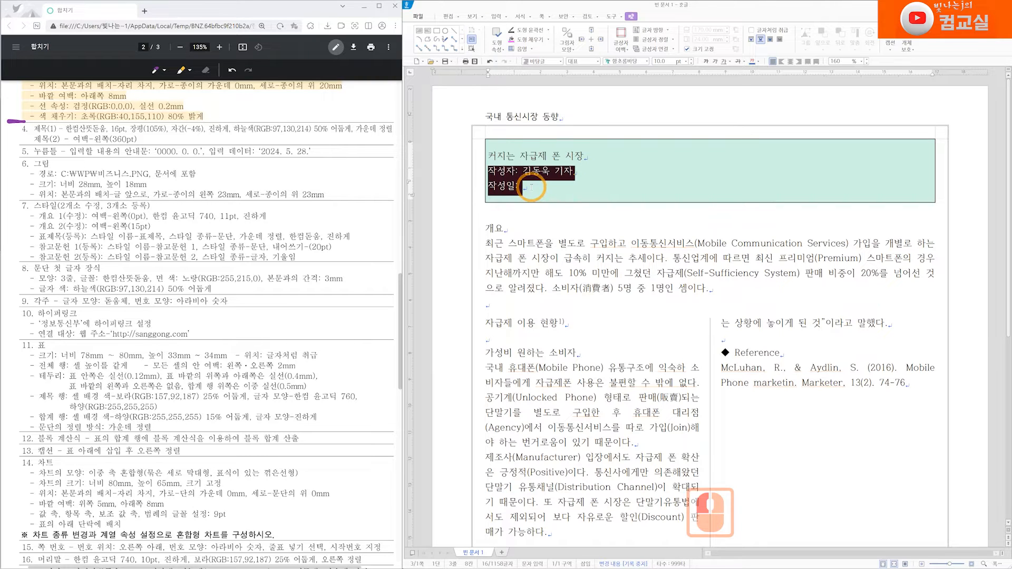
{"action": "left_click", "coordinate": [495, 156]}
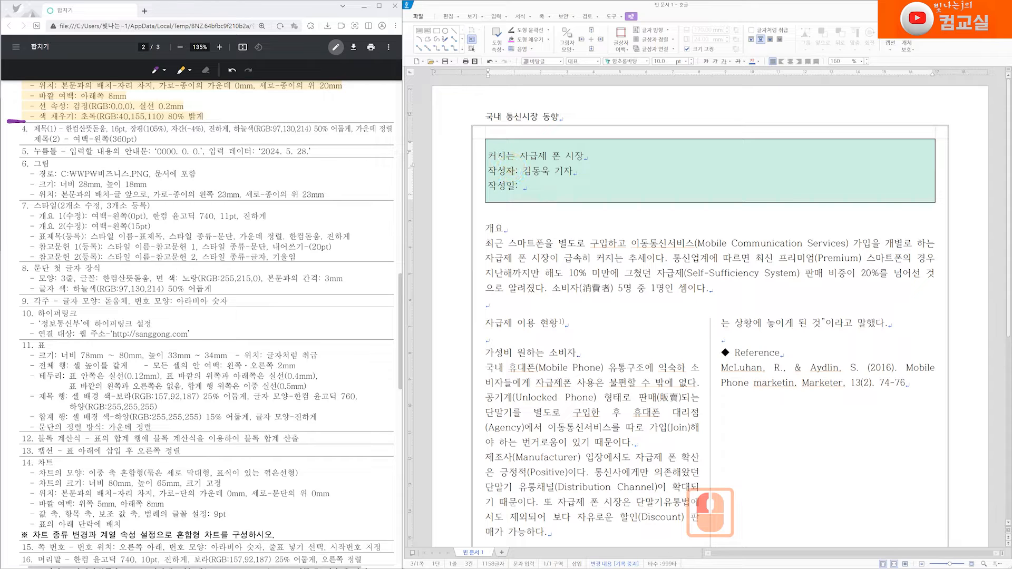
{"action": "triple_click", "coordinate": [498, 156]}
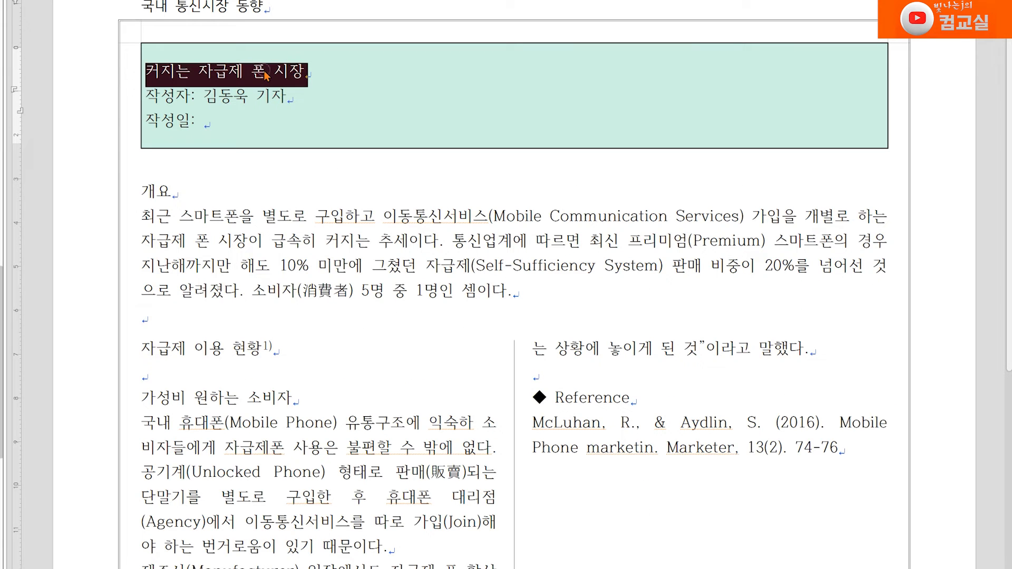
{"action": "right_click", "coordinate": [560, 157]}
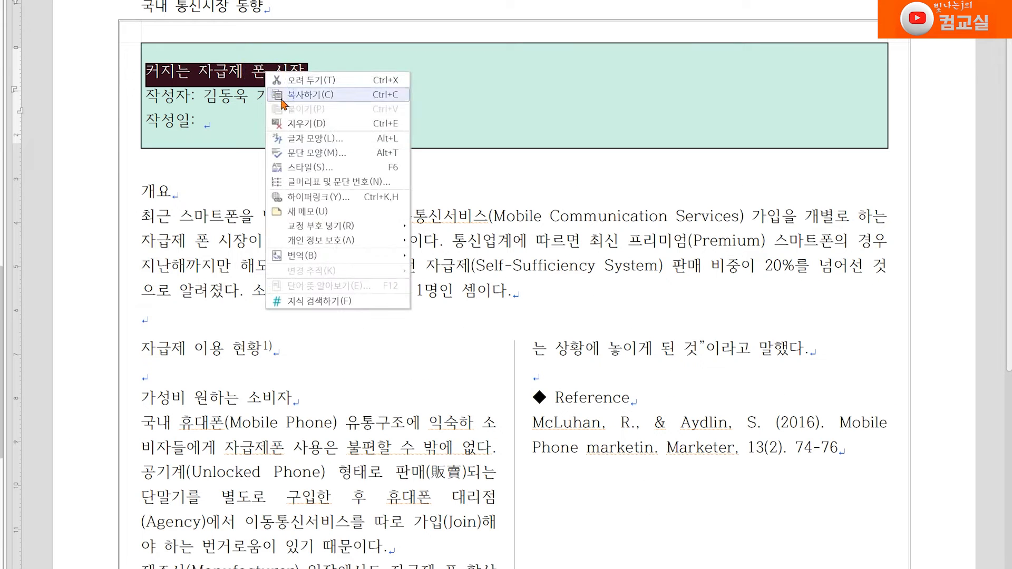
{"action": "left_click", "coordinate": [331, 139]}
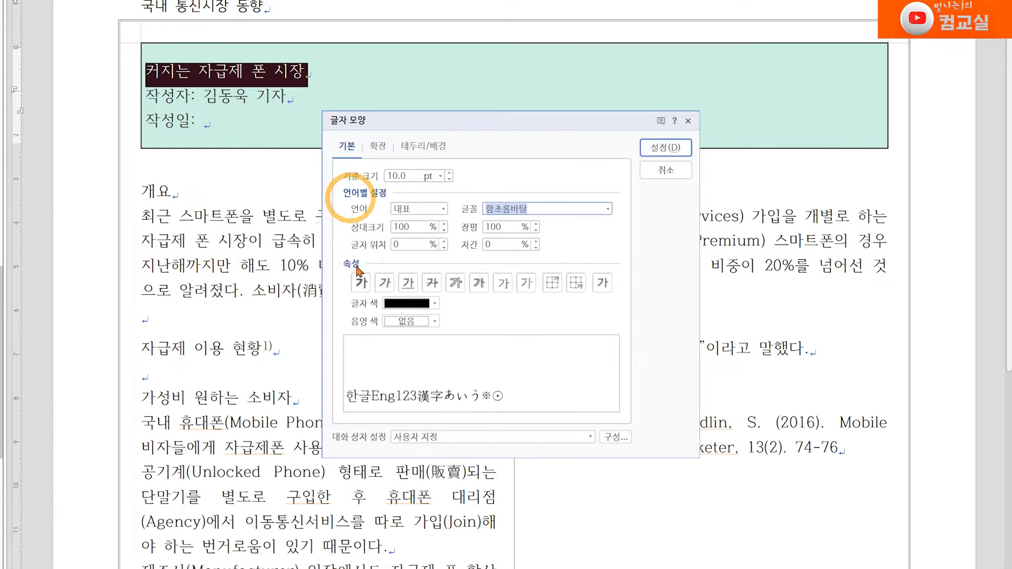
{"action": "left_click_drag", "start_coordinate": [503, 119], "coordinate": [380, 92]}
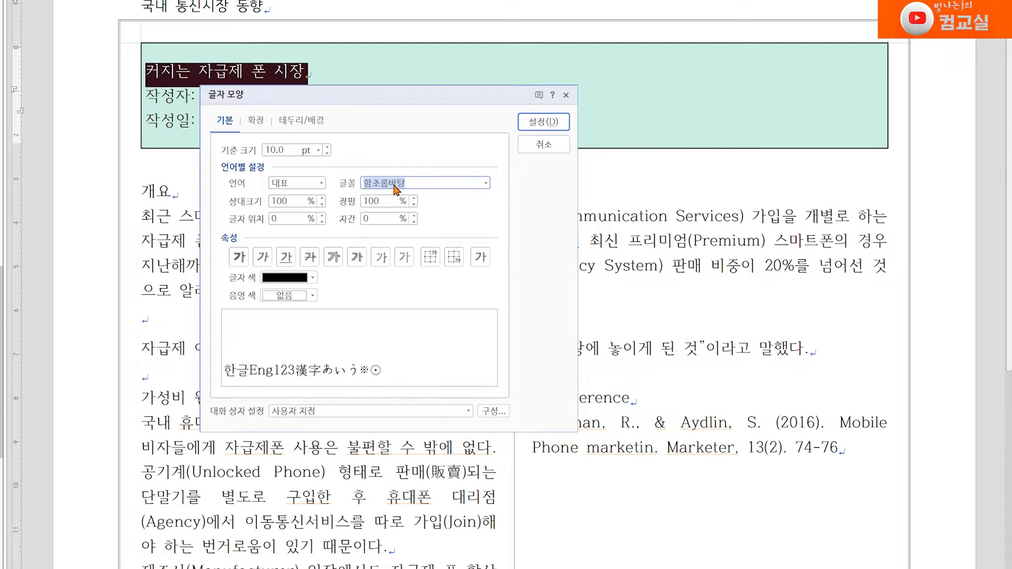
{"action": "type", "text": "한ㅋ"}
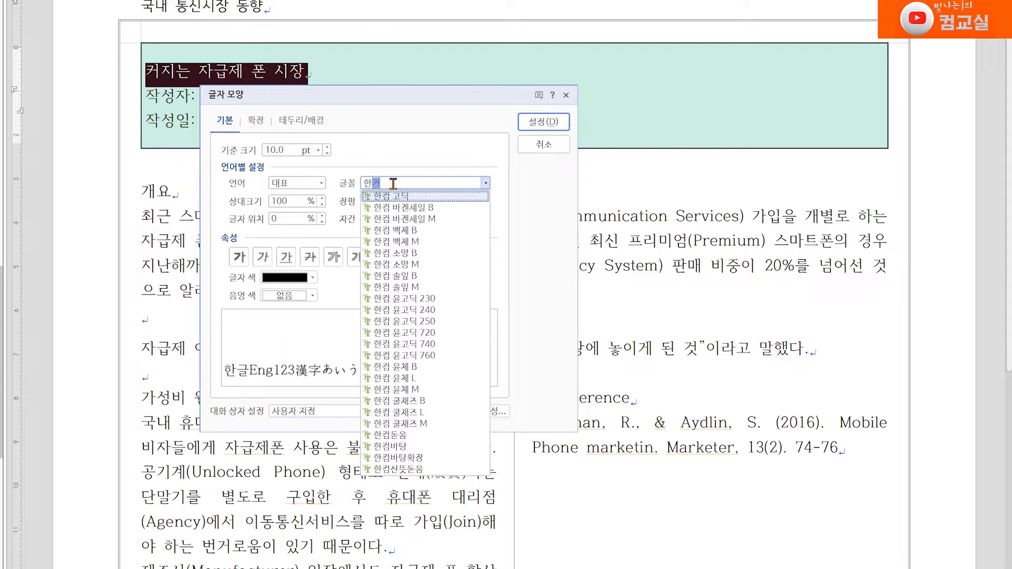
{"action": "type", "text": "산뜻돋움"}
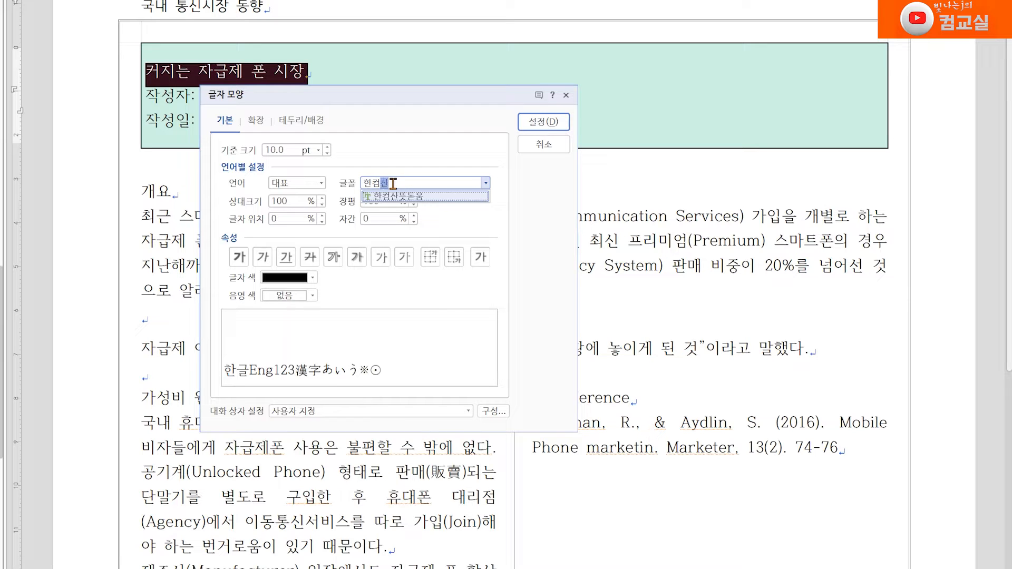
{"action": "key", "text": "Return"}
{"action": "double_click", "coordinate": [393, 183]}
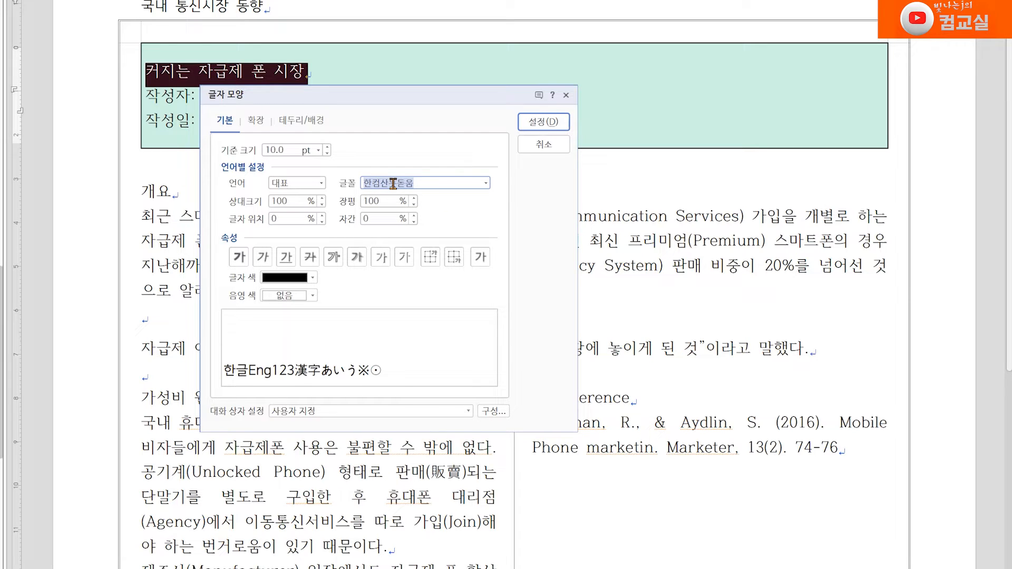
Step: Set the title's size to 16 pt, width to 105% and character spacing to -4%
{"action": "left_click", "coordinate": [327, 148]}
{"action": "left_click", "coordinate": [328, 148]}
{"action": "left_click", "coordinate": [328, 148]}
{"action": "left_click", "coordinate": [328, 147]}
{"action": "left_click", "coordinate": [328, 147]}
{"action": "left_click", "coordinate": [328, 147]}
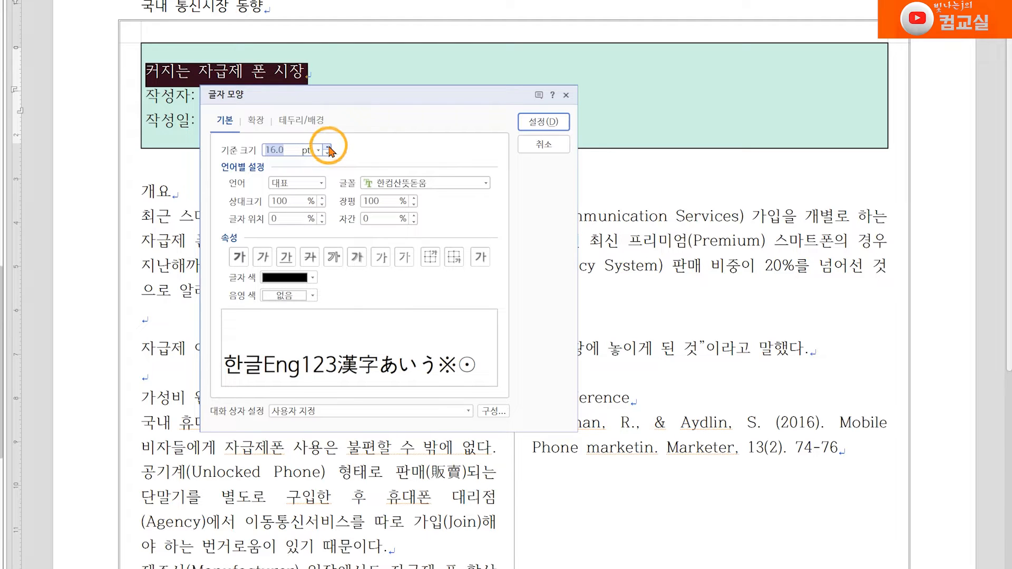
{"action": "left_click", "coordinate": [414, 198]}
{"action": "left_click", "coordinate": [415, 198]}
{"action": "left_click", "coordinate": [414, 198]}
{"action": "left_click", "coordinate": [415, 198]}
{"action": "left_click", "coordinate": [415, 199]}
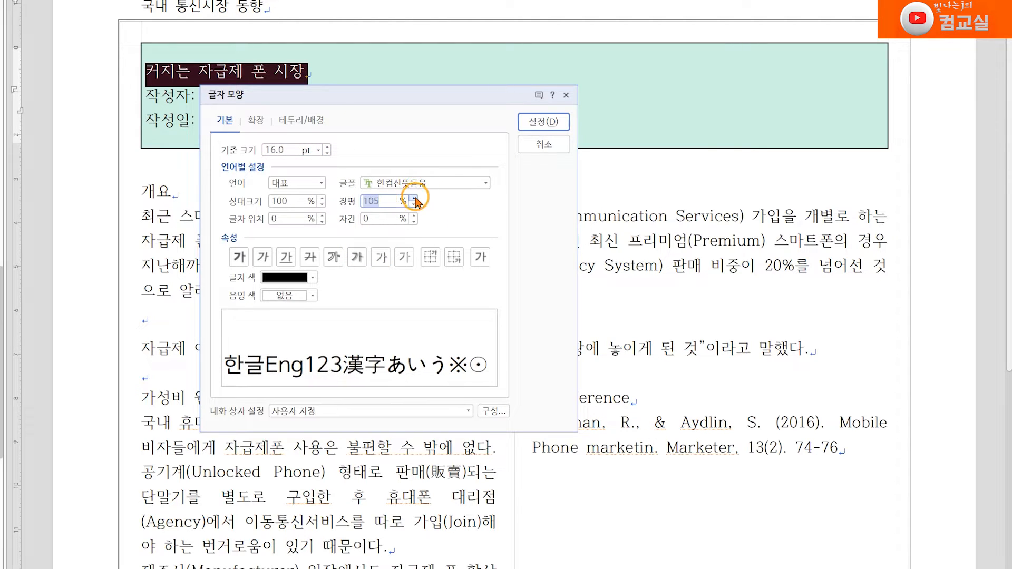
{"action": "left_click", "coordinate": [415, 221]}
{"action": "left_click", "coordinate": [414, 222]}
{"action": "left_click", "coordinate": [415, 221]}
{"action": "left_click", "coordinate": [414, 222]}
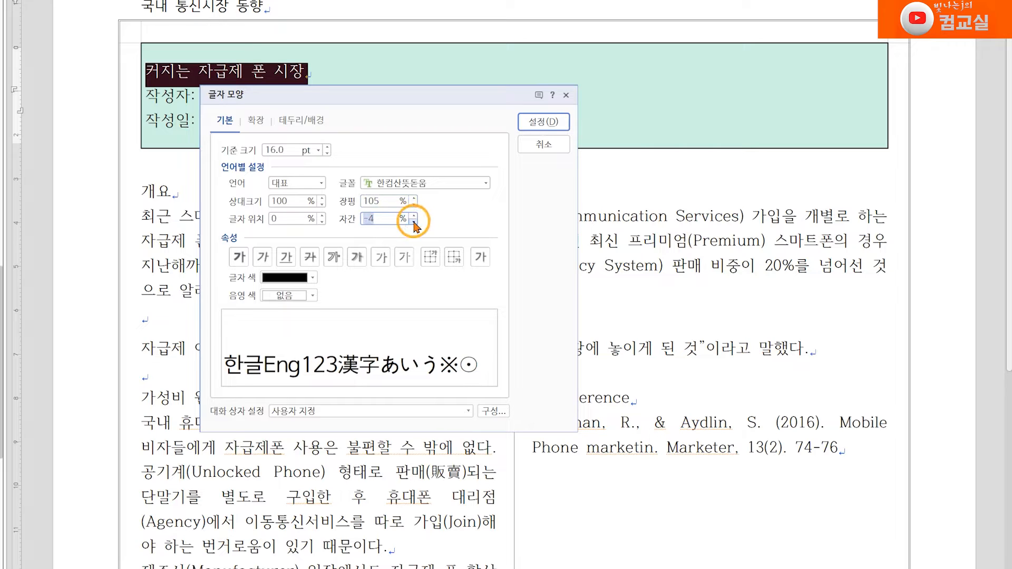
Step: Make the title bold with sky-blue RGB 97,130,214 50% darker text colour, apply it, and centre the line
{"action": "left_click", "coordinate": [241, 258]}
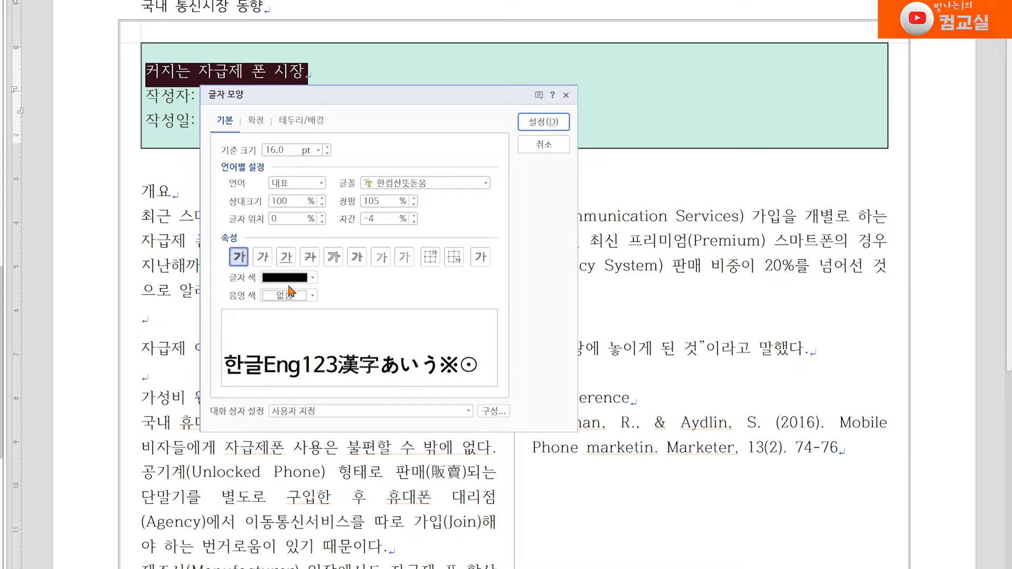
{"action": "left_click", "coordinate": [313, 278]}
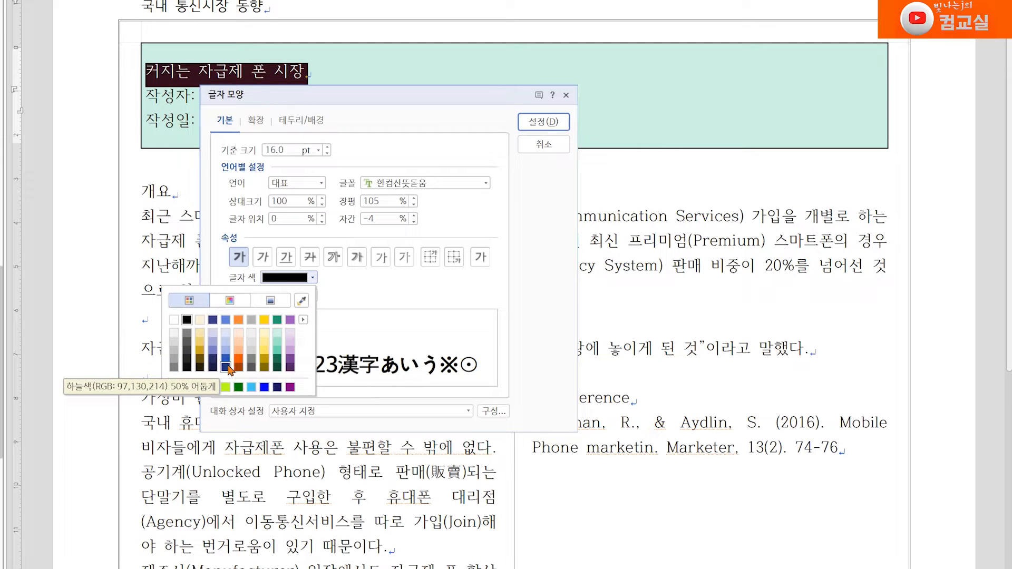
{"action": "left_click", "coordinate": [227, 367]}
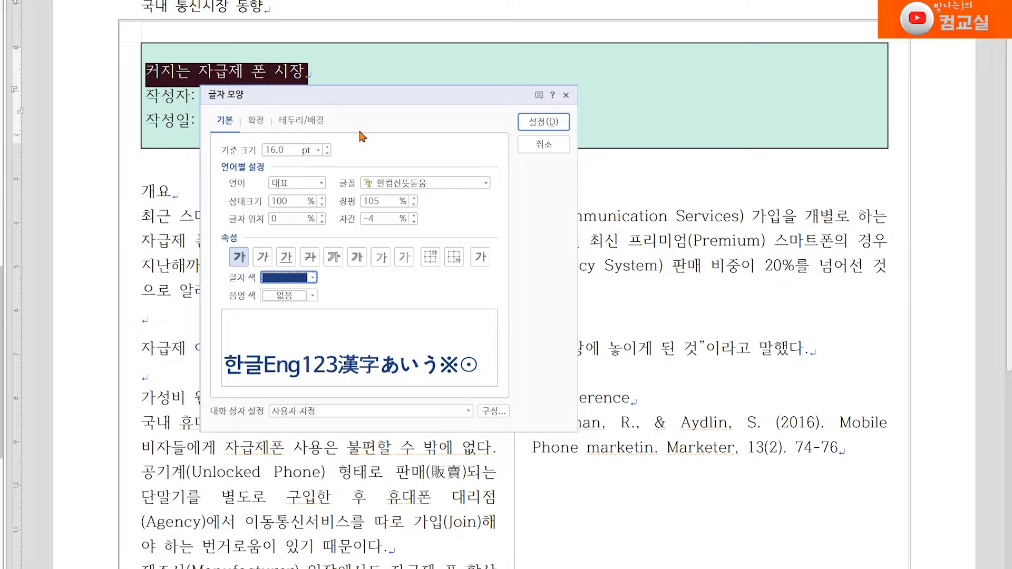
{"action": "left_click", "coordinate": [546, 127]}
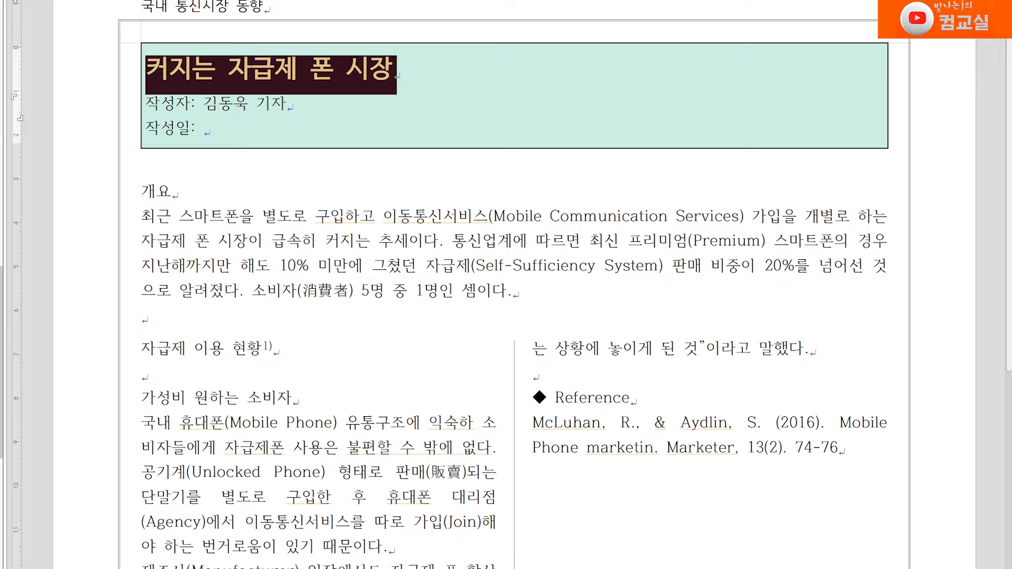
{"action": "key", "text": "ctrl+shift+c"}
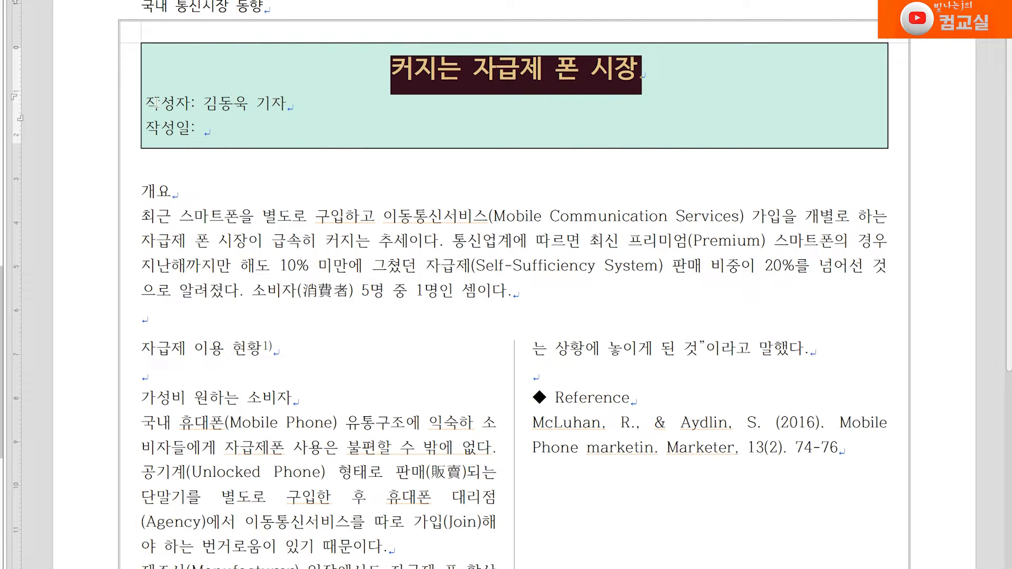
Step: Give the author and date lines a 360 pt left paragraph margin
{"action": "left_click_drag", "start_coordinate": [151, 102], "coordinate": [229, 161]}
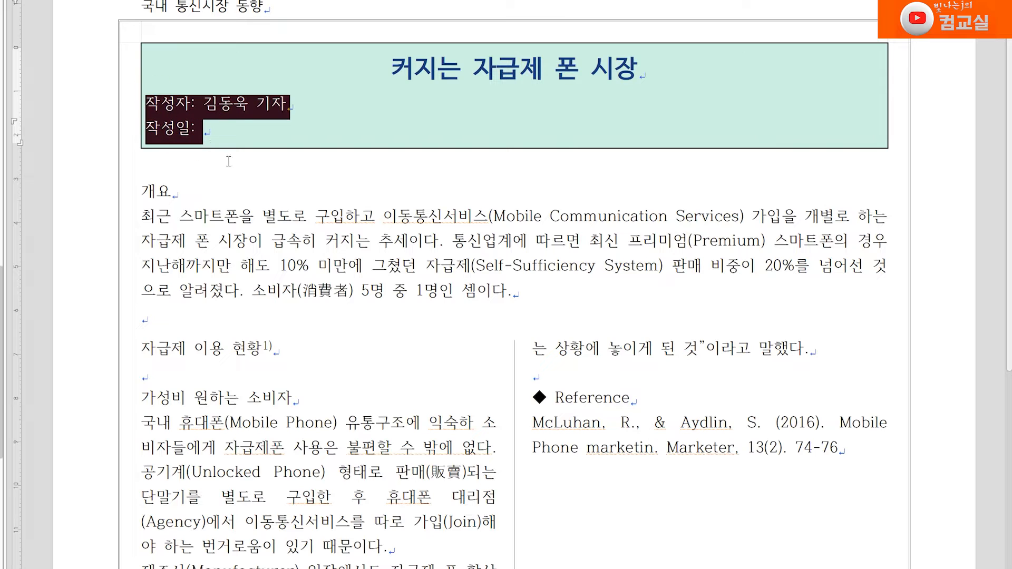
{"action": "right_click", "coordinate": [177, 103]}
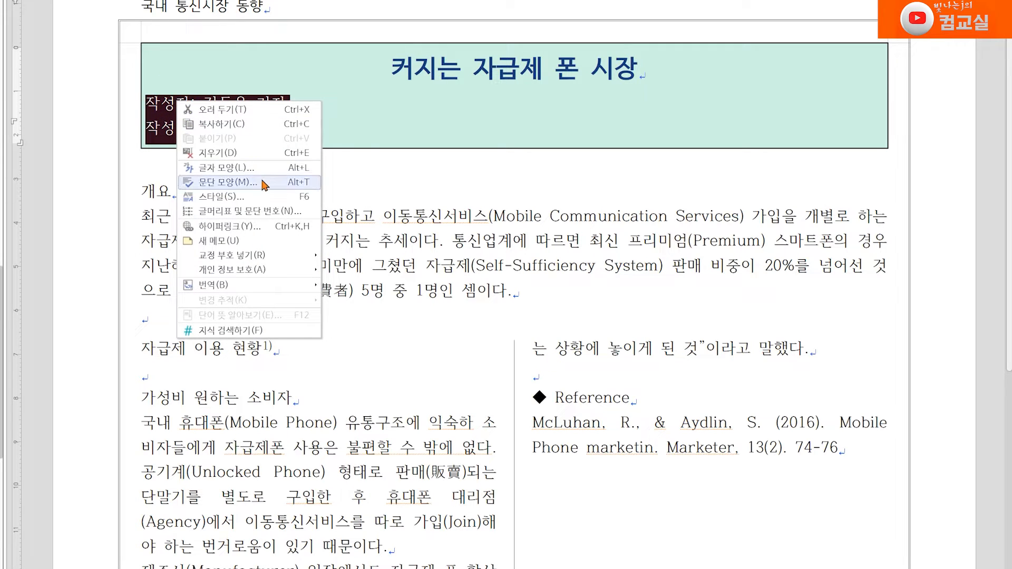
{"action": "left_click", "coordinate": [266, 184]}
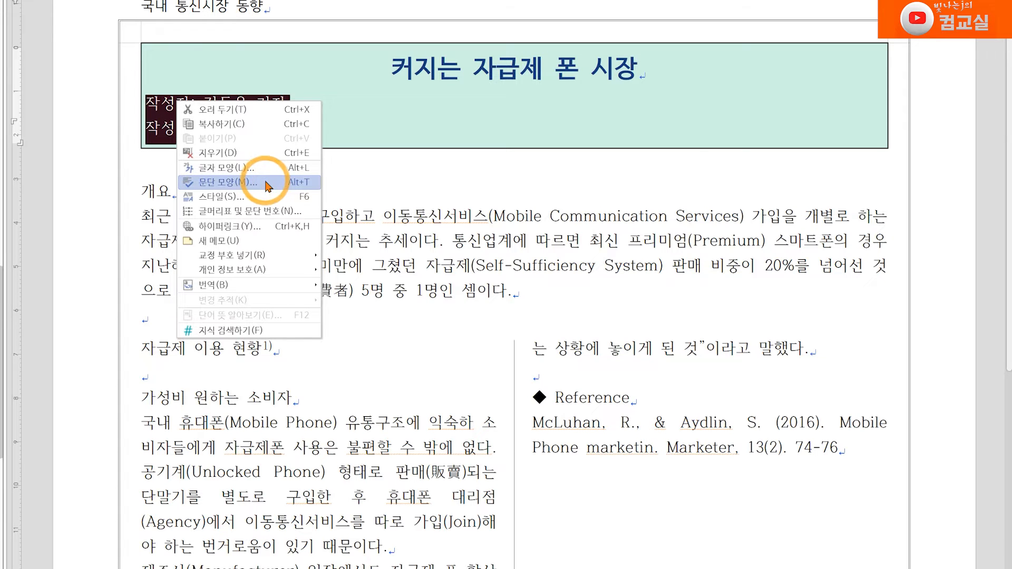
{"action": "left_click", "coordinate": [381, 198]}
{"action": "type", "text": "360"}
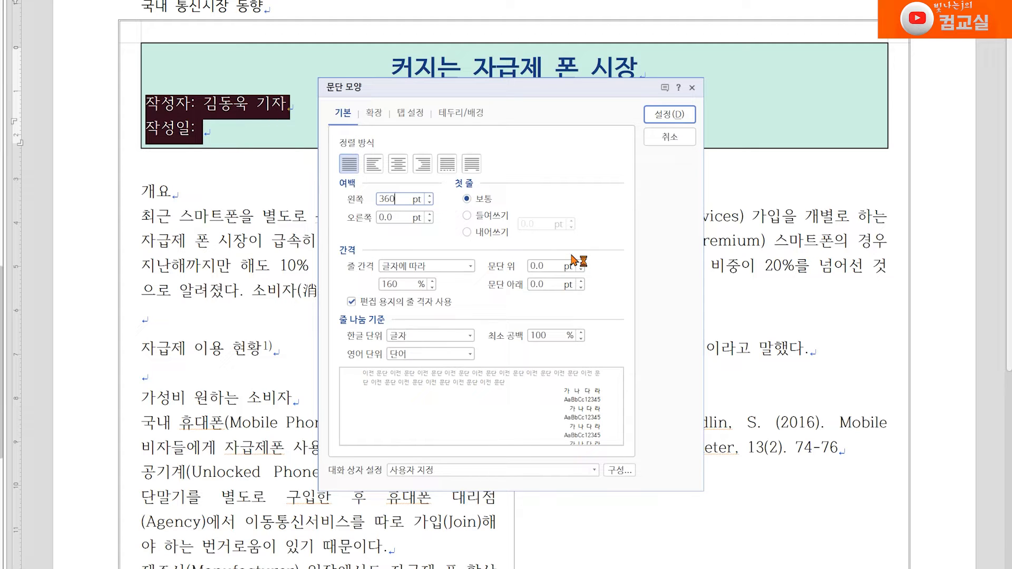
{"action": "left_click", "coordinate": [653, 116]}
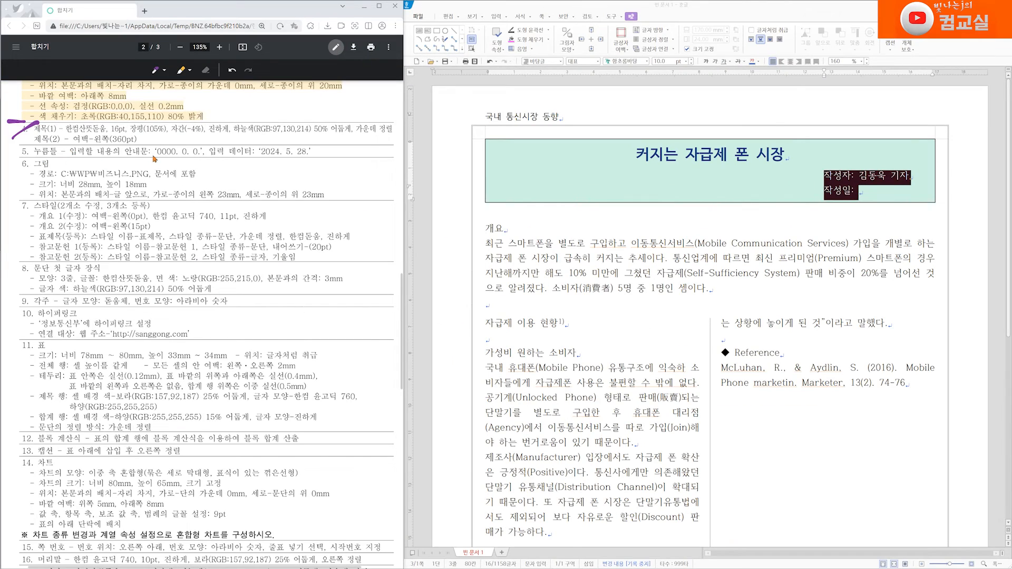
Step: Tick off the completed title instructions on the exam task sheet
{"action": "left_click_drag", "start_coordinate": [139, 139], "coordinate": [151, 137]}
{"action": "left_click_drag", "start_coordinate": [240, 140], "coordinate": [254, 137]}
{"action": "left_click", "coordinate": [873, 193]}
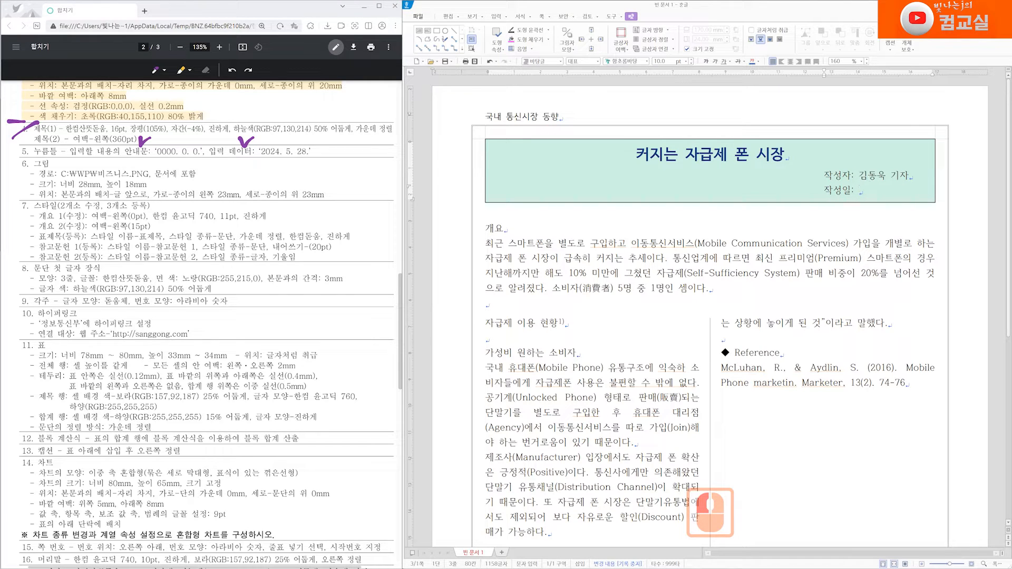
Step: Insert a click-here field after "작성일:" with the guide text '0000. 0. 0.'
{"action": "left_click_drag", "start_coordinate": [860, 175], "coordinate": [909, 176]}
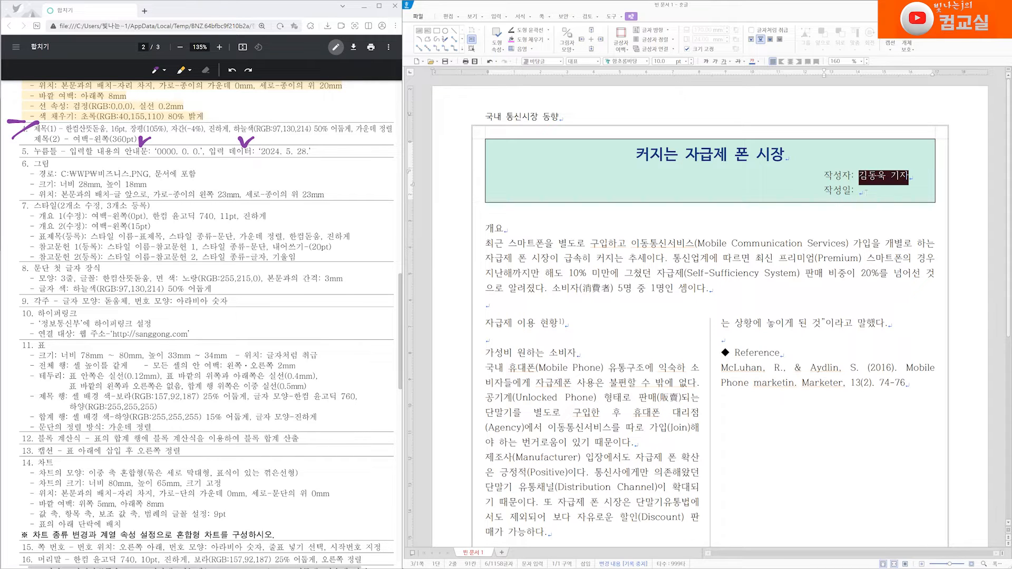
{"action": "left_click", "coordinate": [863, 191]}
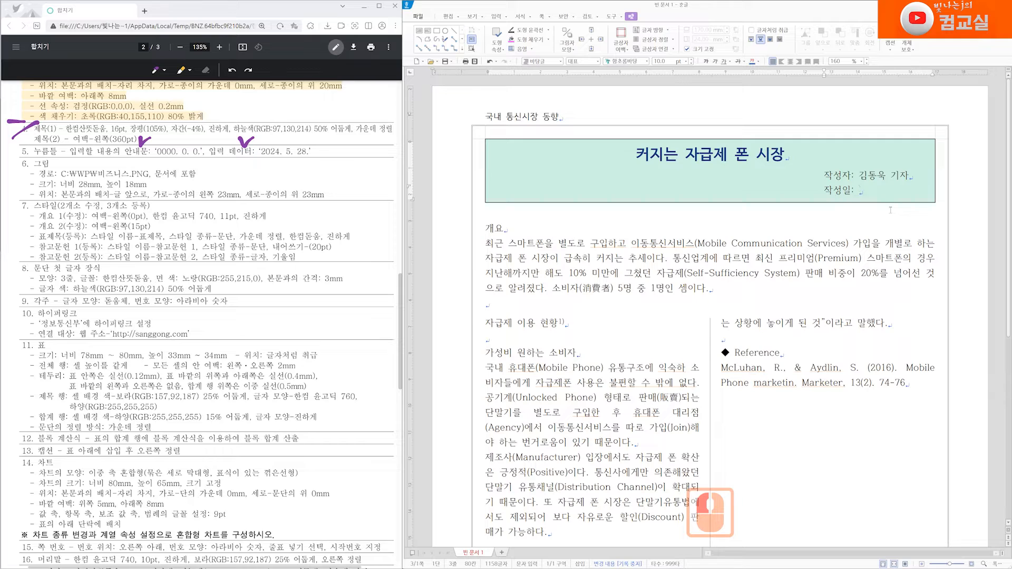
{"action": "left_click", "coordinate": [507, 17]}
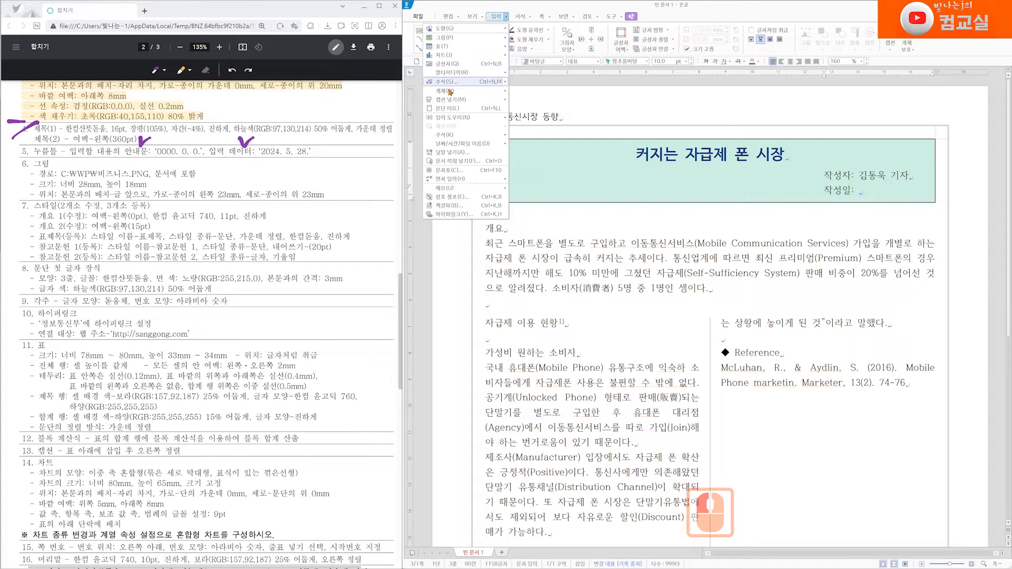
{"action": "mouse_move", "coordinate": [450, 93]}
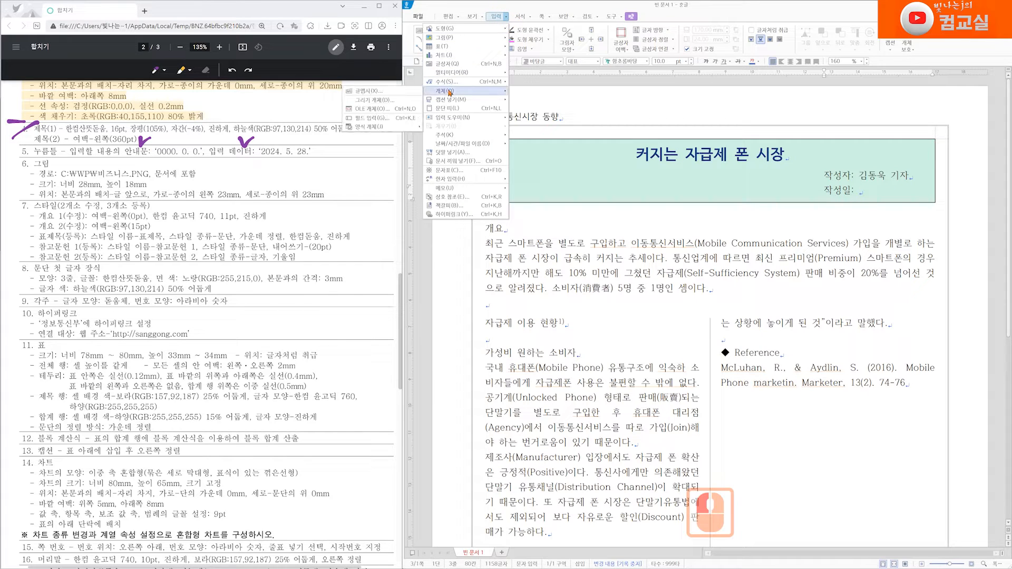
{"action": "left_click", "coordinate": [389, 121]}
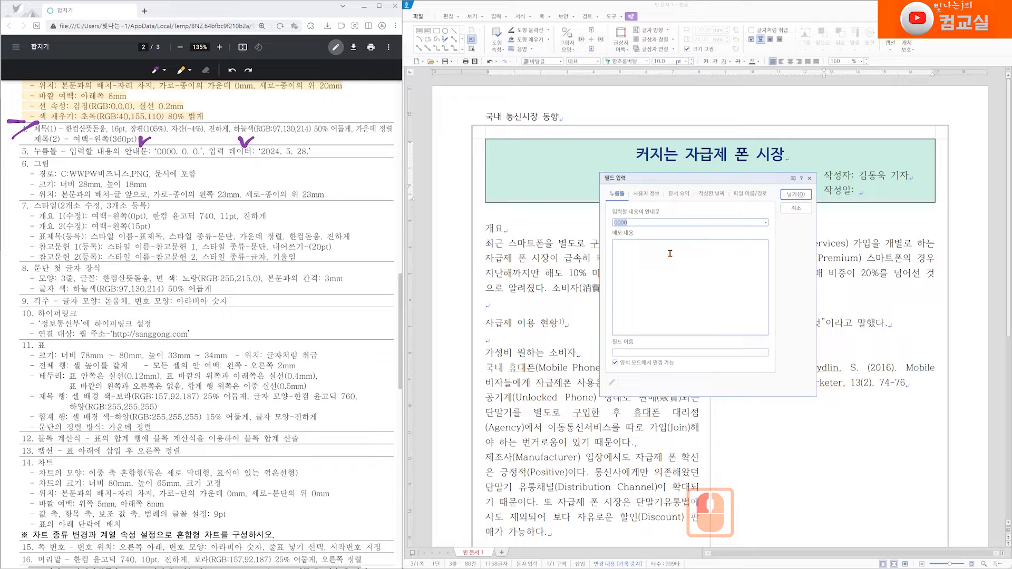
{"action": "type", "text": "0000."}
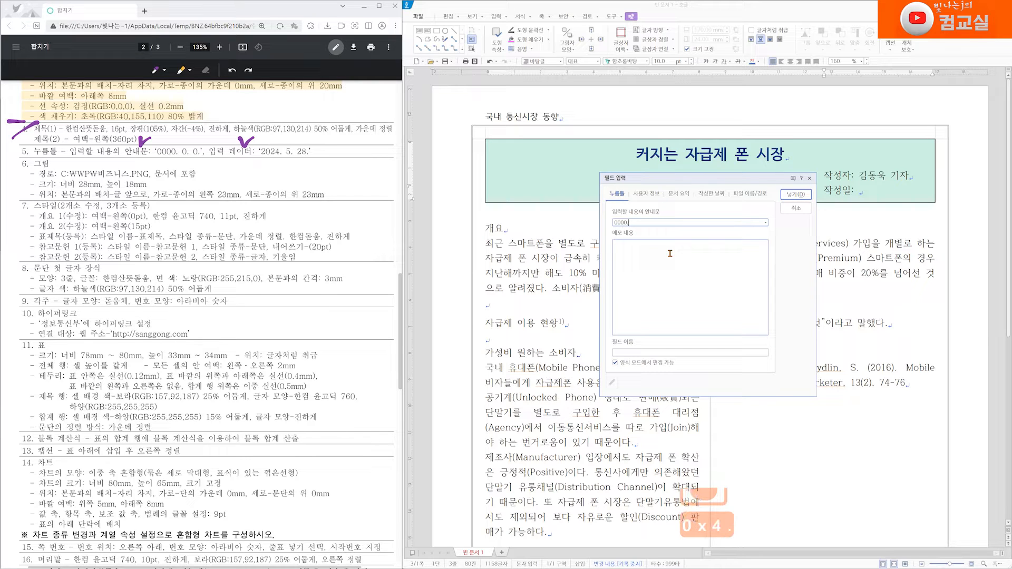
{"action": "type", "text": " 0."}
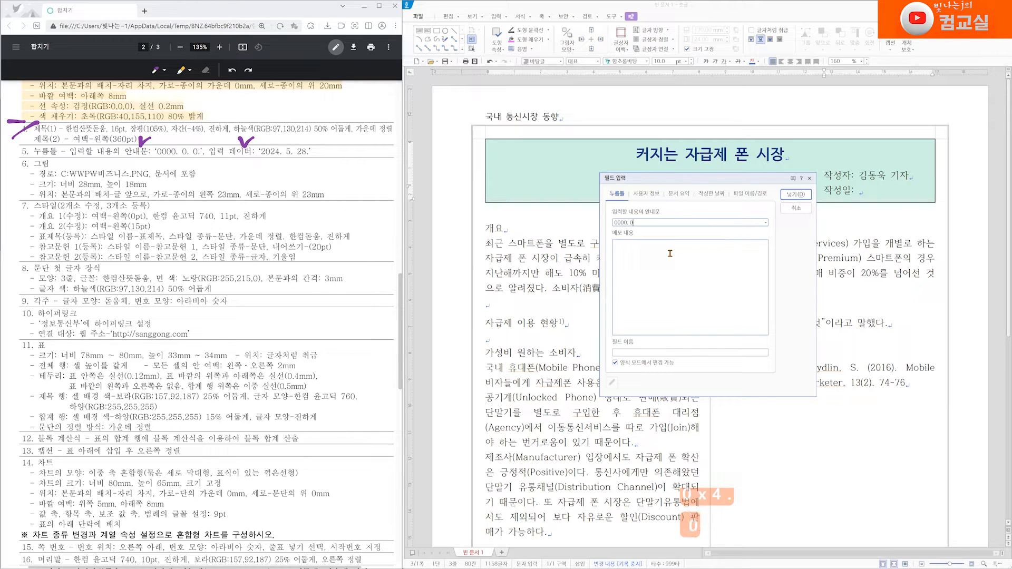
{"action": "type", "text": " 0."}
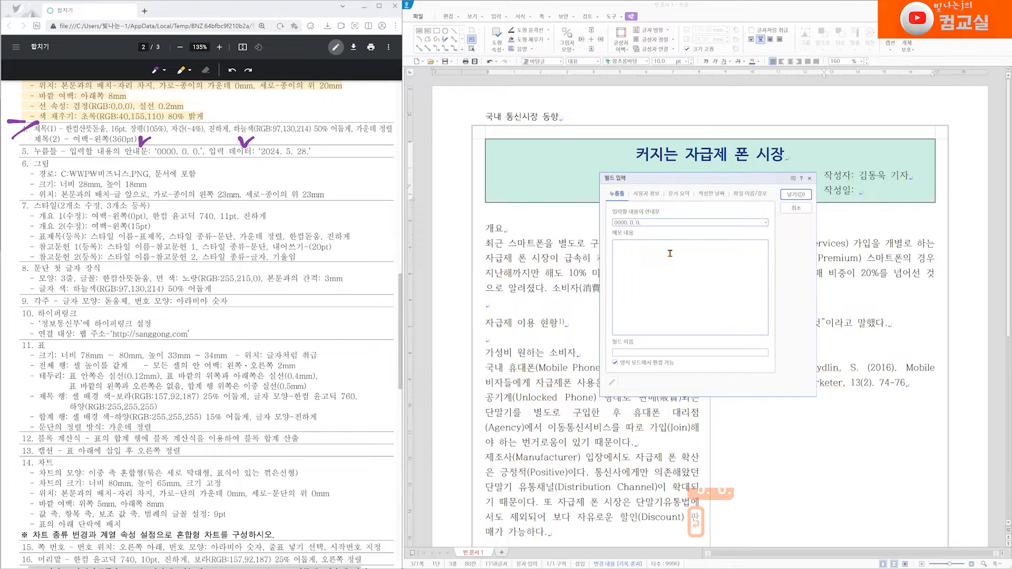
{"action": "key", "text": "Return"}
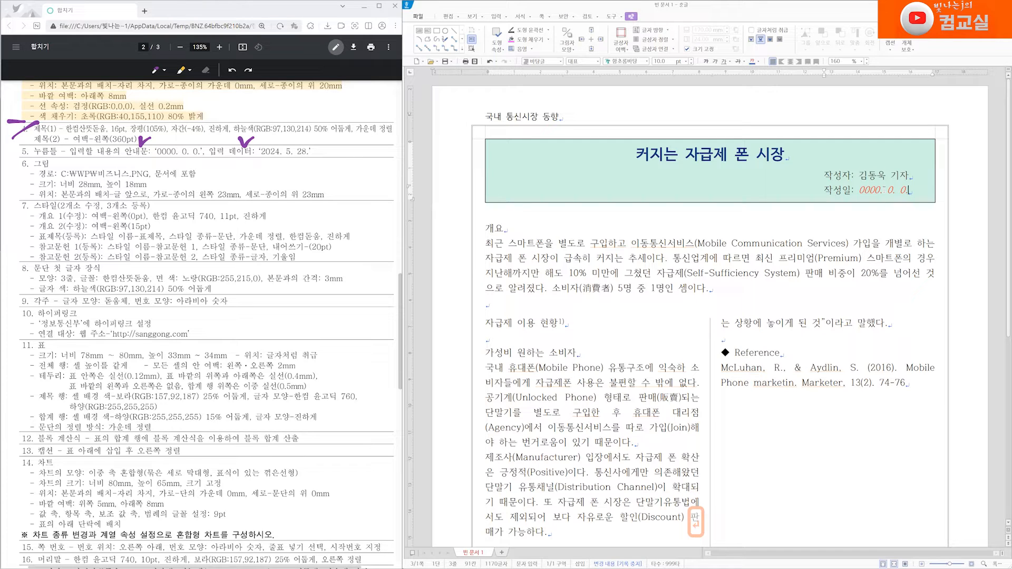
Step: Enter the date 2024. 5. 28. into the date field
{"action": "left_click", "coordinate": [886, 189]}
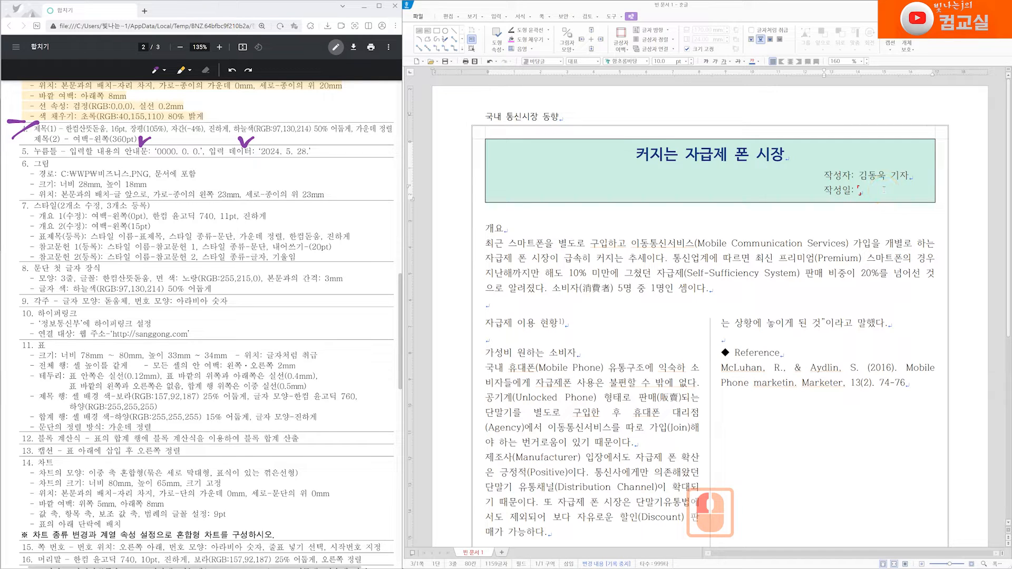
{"action": "type", "text": "2024."}
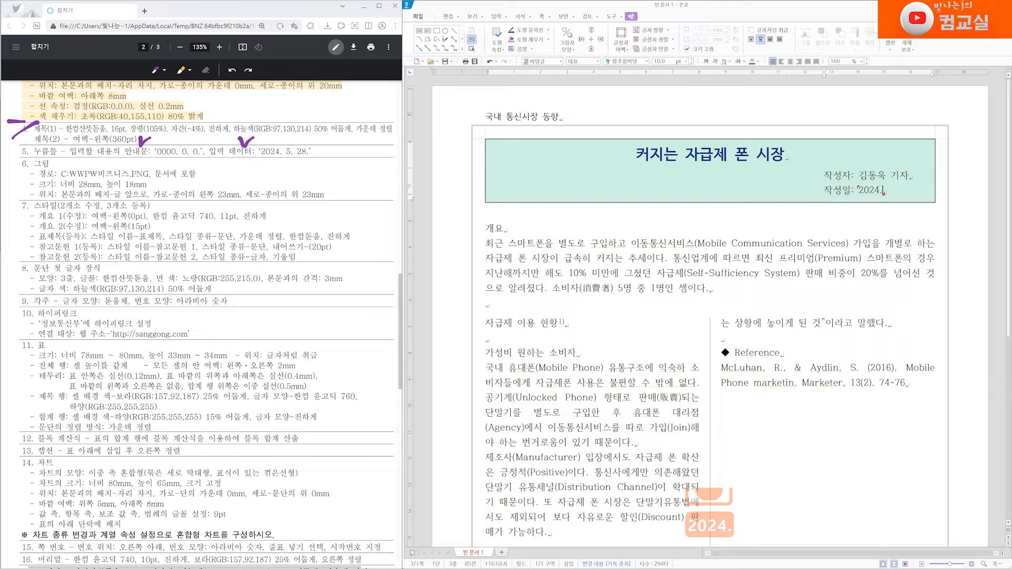
{"action": "type", "text": " 5"}
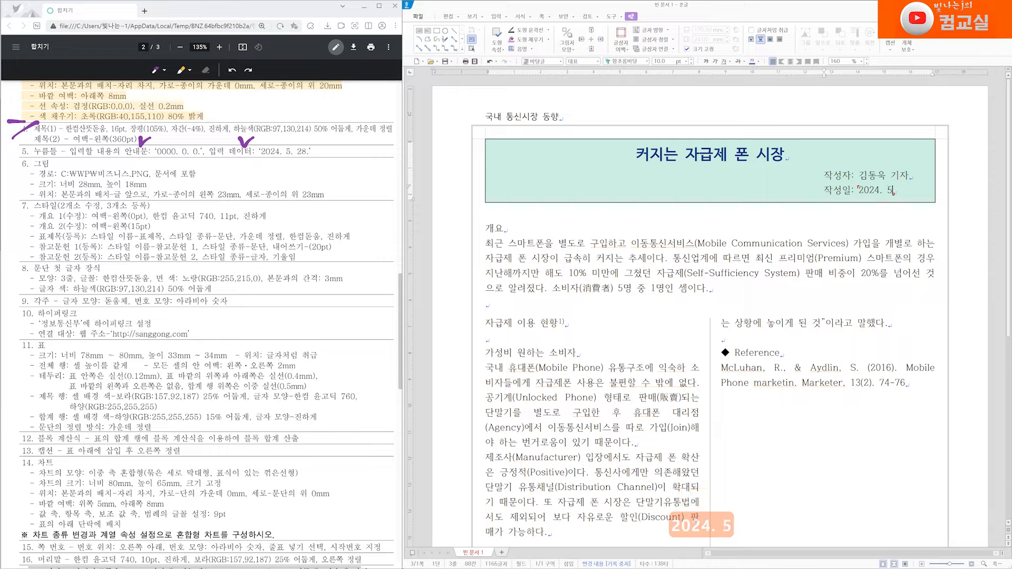
{"action": "type", "text": ". 28."}
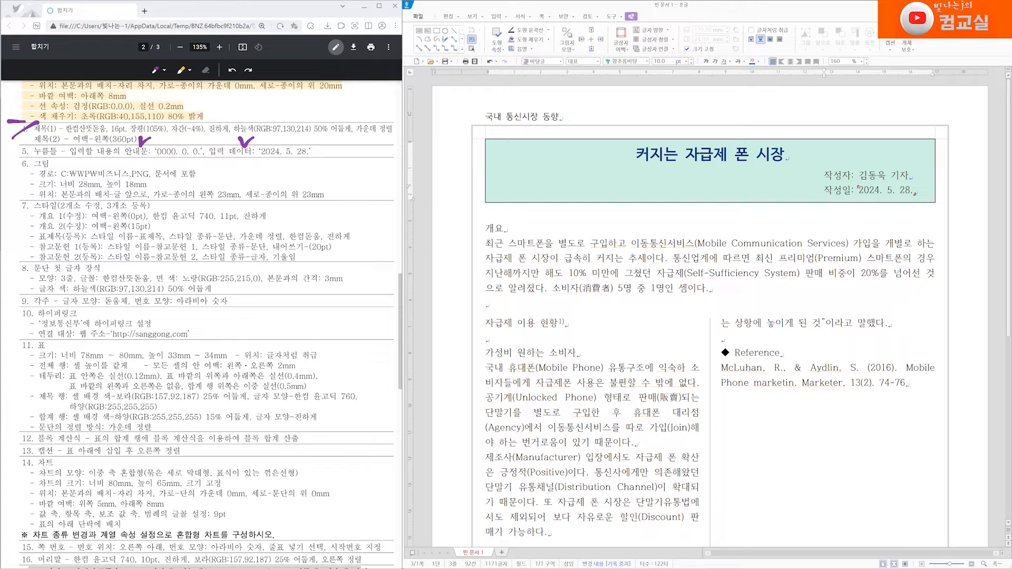
Step: Tick off the completed field instruction and mark the picture item on the exam task sheet
{"action": "left_click_drag", "start_coordinate": [33, 146], "coordinate": [8, 170]}
{"action": "mouse_move", "coordinate": [51, 172]}
{"action": "left_mouse_down"}
{"action": "mouse_move", "coordinate": [37, 176]}
{"action": "mouse_move", "coordinate": [53, 172]}
{"action": "mouse_move", "coordinate": [51, 161]}
{"action": "left_mouse_up"}
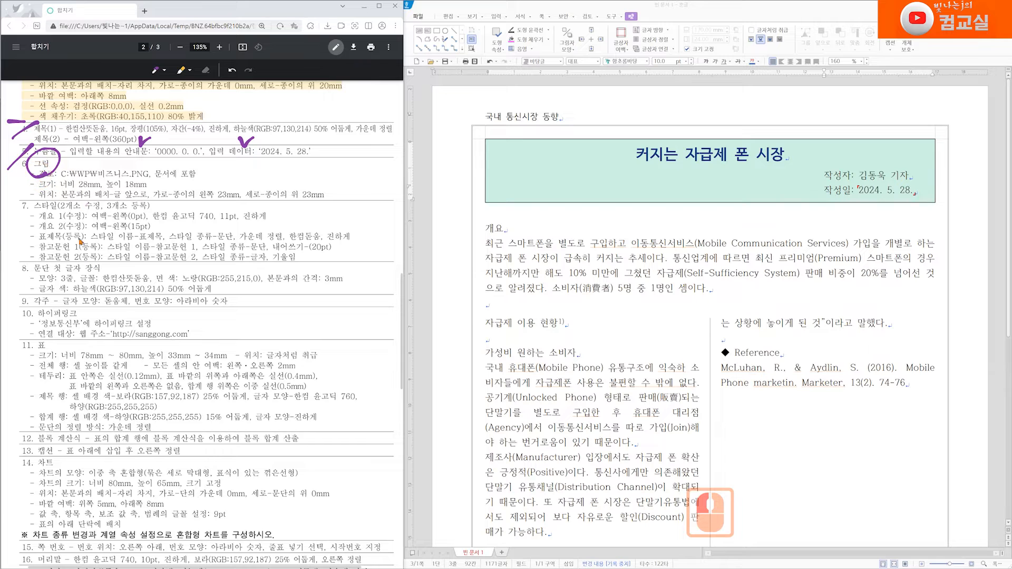
{"action": "left_click", "coordinate": [232, 69]}
Step: Insert the 비즈니스 PNG picture from the C:\WP folder, drawing it just below the header box
{"action": "left_click", "coordinate": [723, 254]}
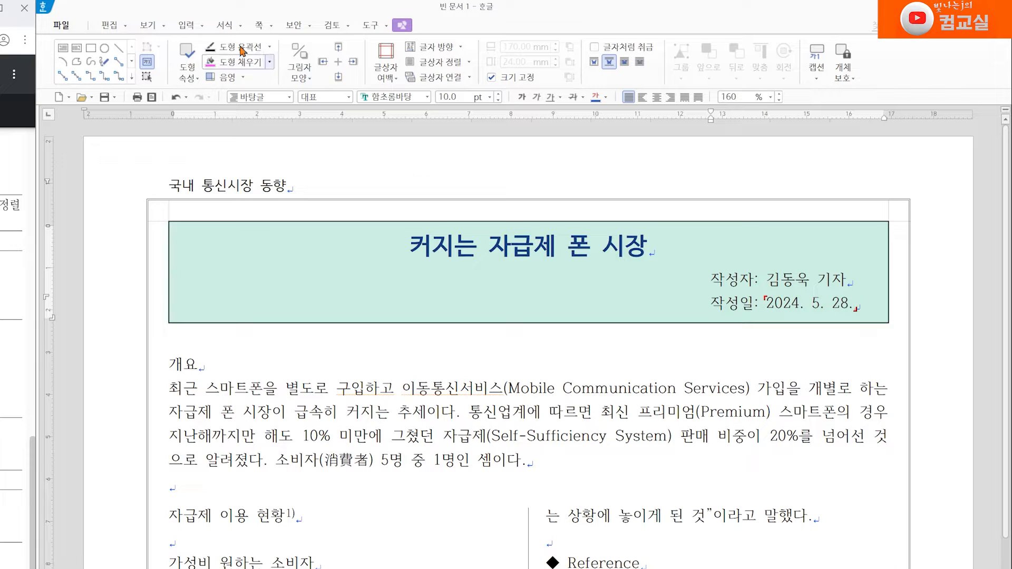
{"action": "left_click", "coordinate": [193, 29]}
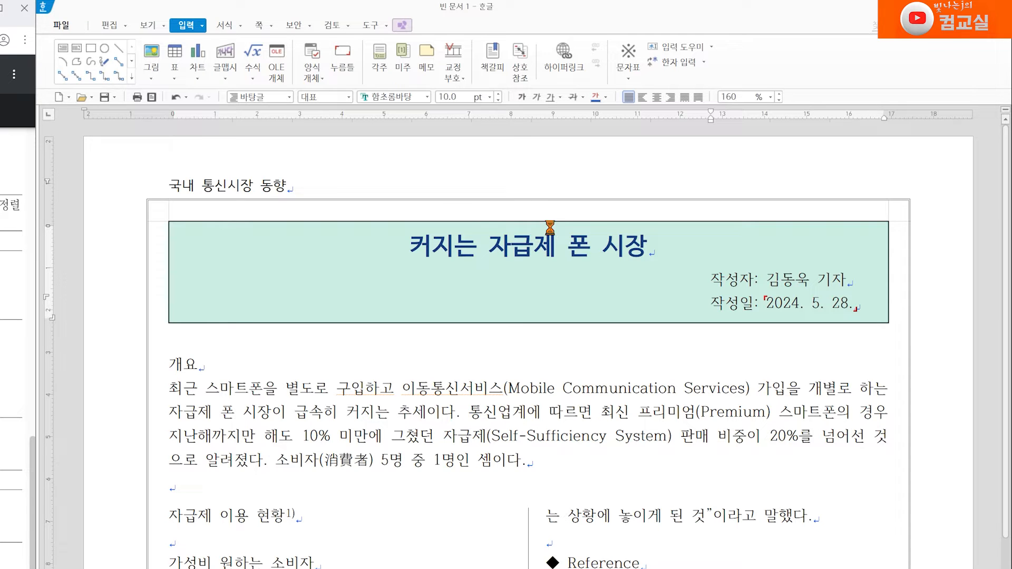
{"action": "key", "text": "ctrl+n"}
{"action": "key", "text": "i"}
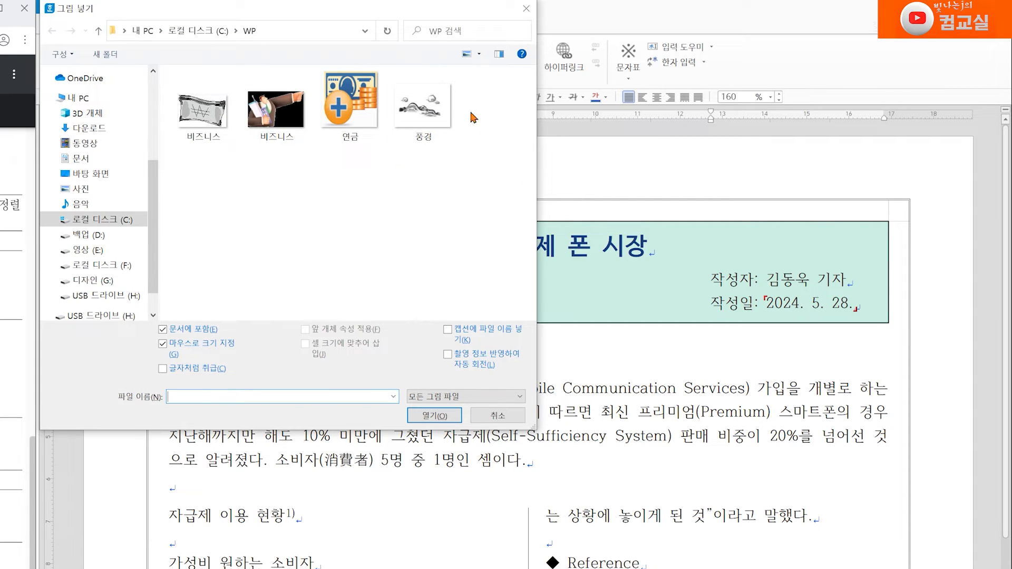
{"action": "left_click_drag", "start_coordinate": [350, 14], "coordinate": [397, 104]}
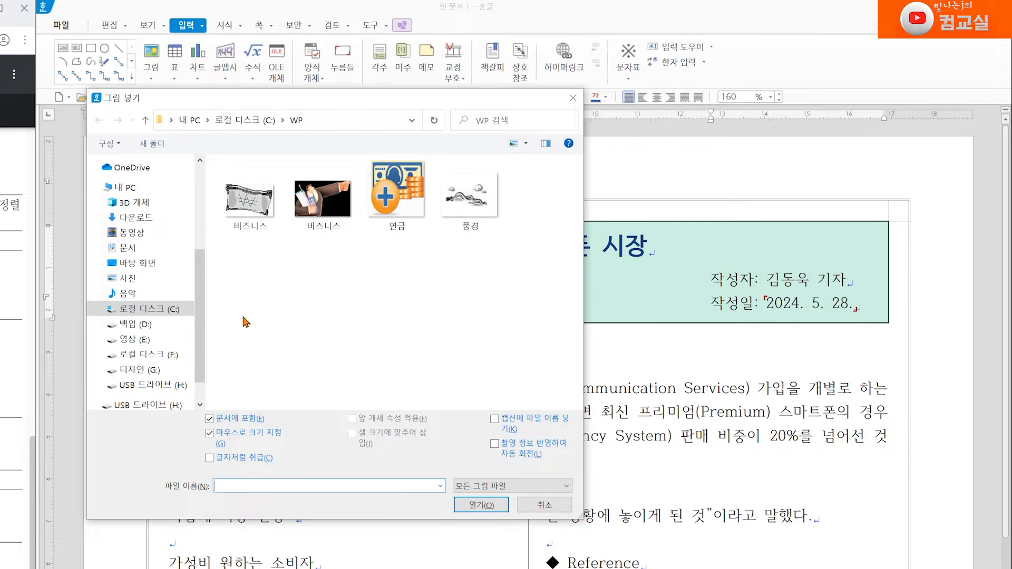
{"action": "left_click", "coordinate": [146, 316]}
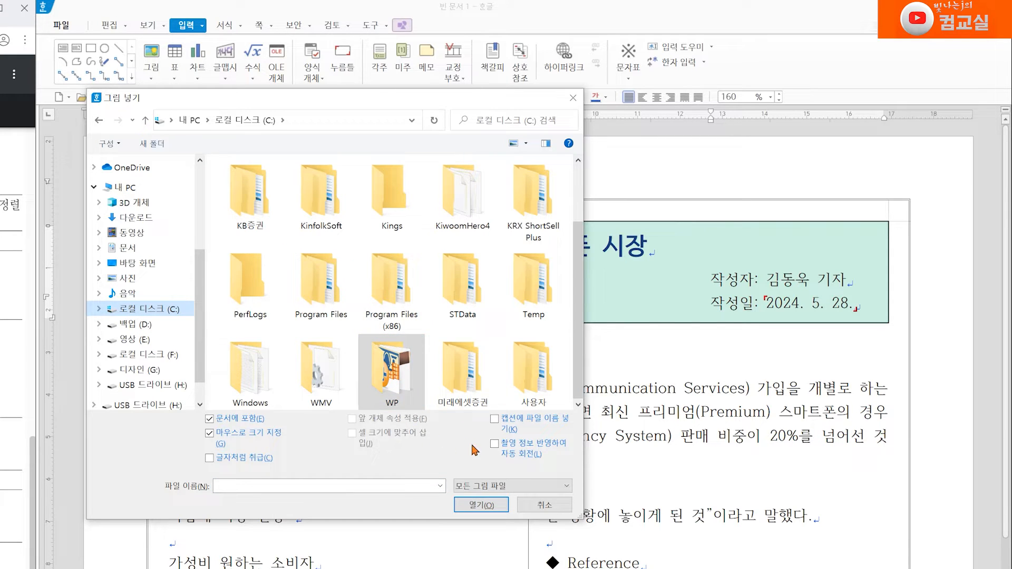
{"action": "double_click", "coordinate": [400, 386]}
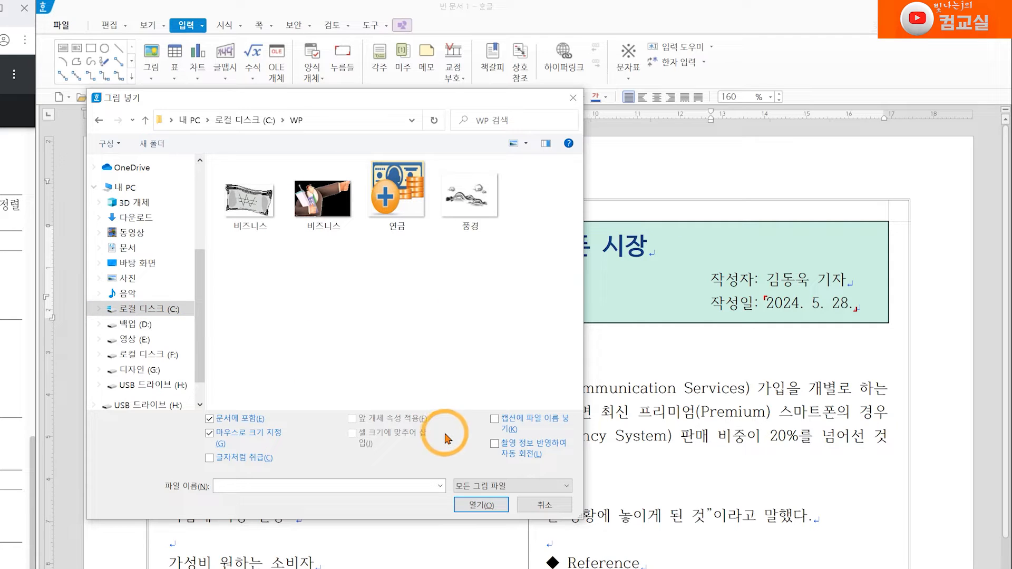
{"action": "left_click", "coordinate": [526, 143]}
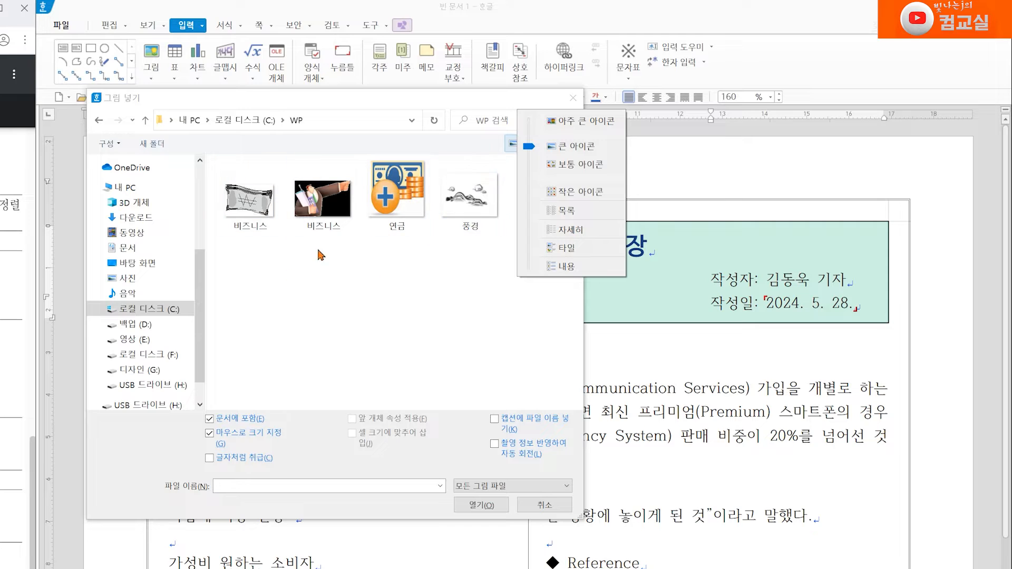
{"action": "left_click", "coordinate": [332, 202]}
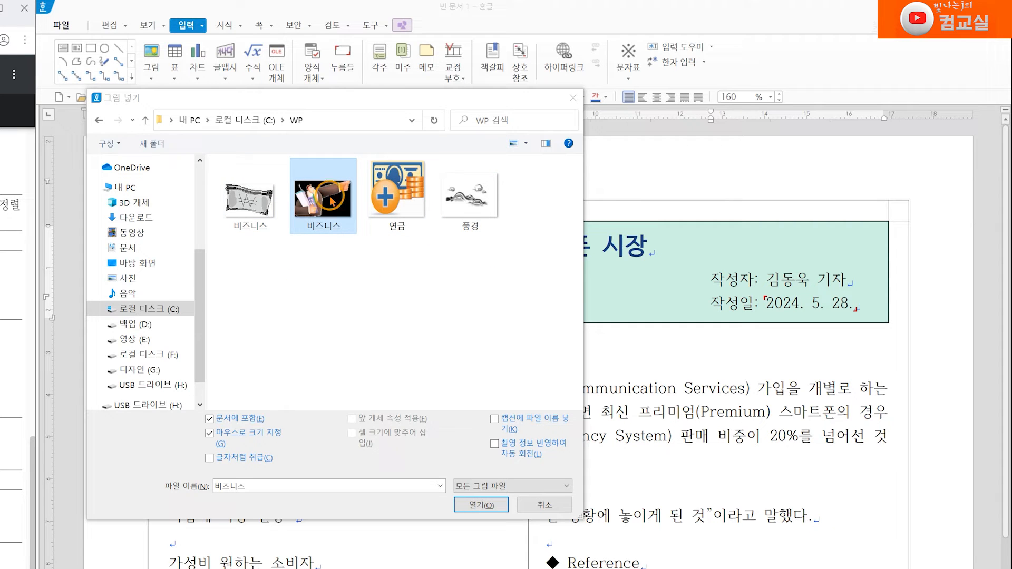
{"action": "left_click", "coordinate": [526, 144]}
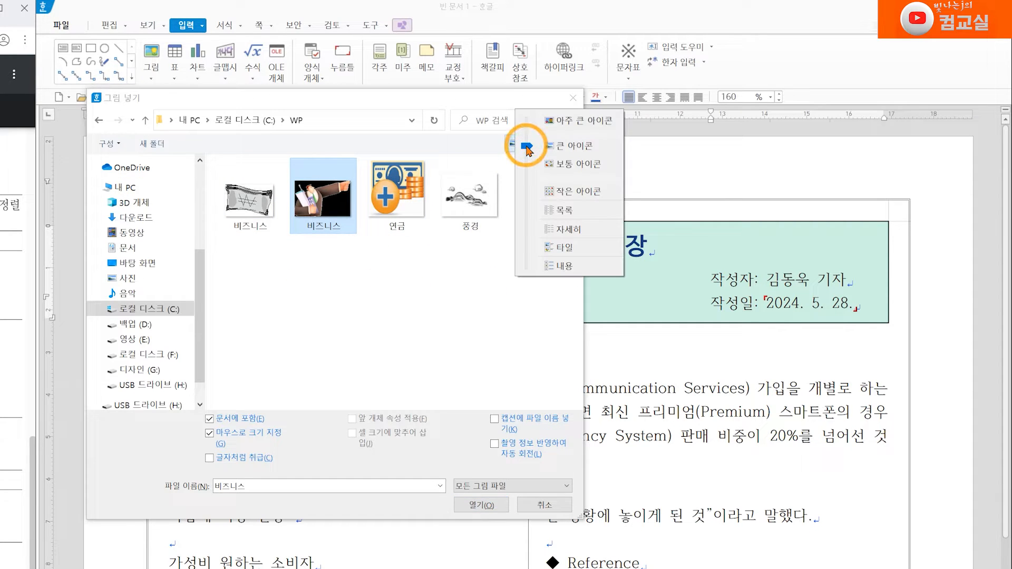
{"action": "left_click", "coordinate": [572, 231]}
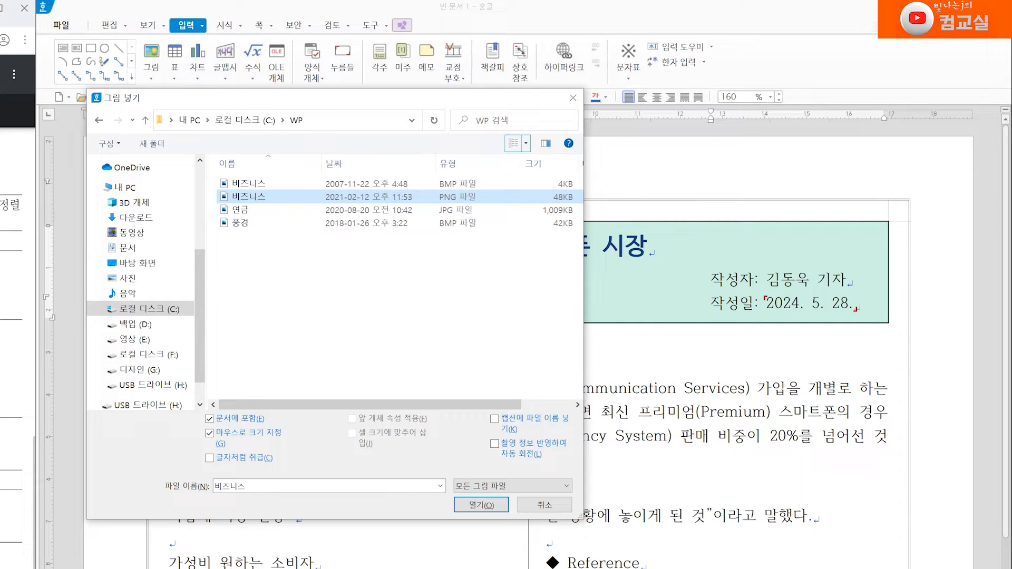
{"action": "key", "text": "alt+Tab"}
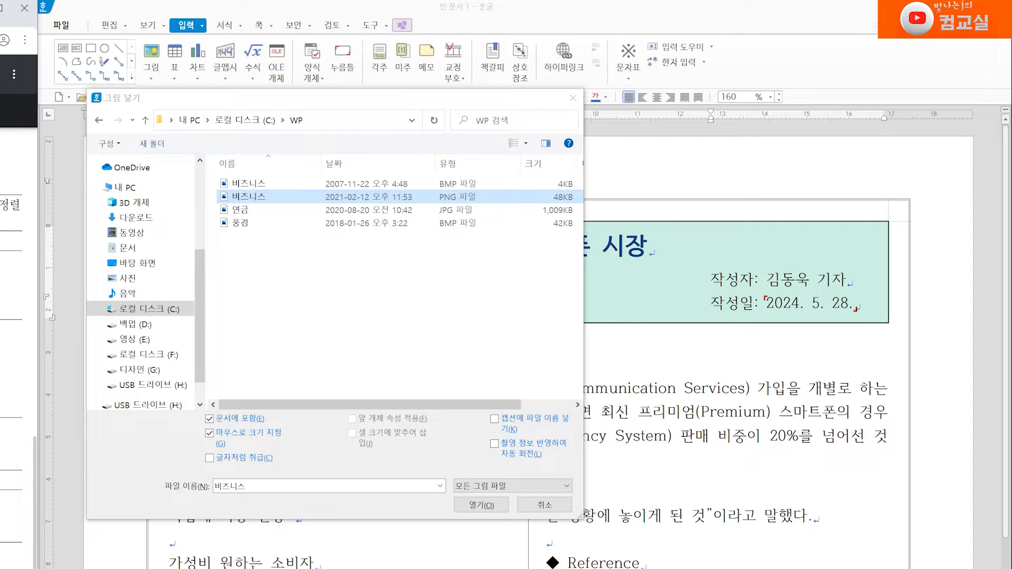
{"action": "left_click", "coordinate": [248, 203]}
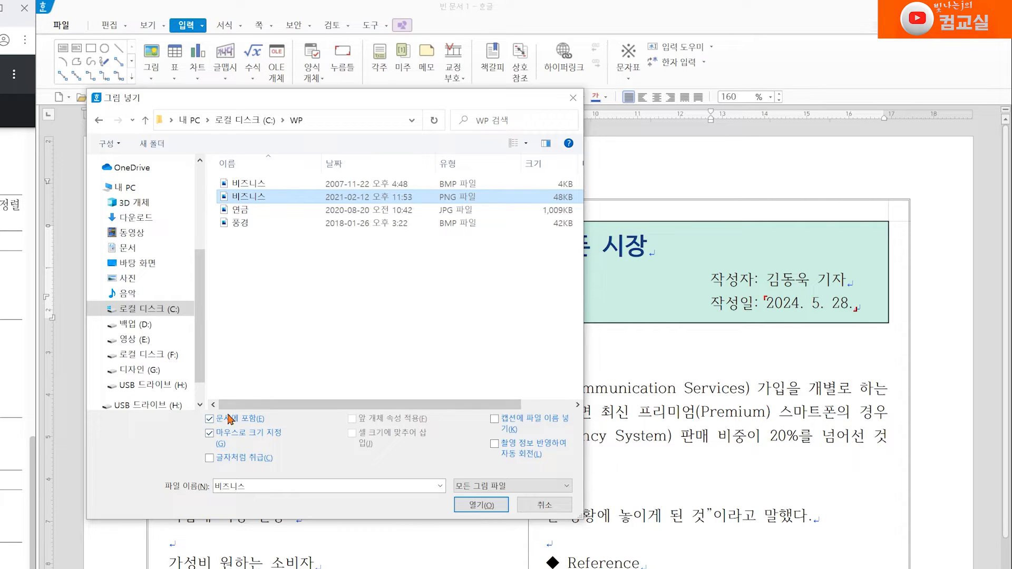
{"action": "left_click", "coordinate": [488, 507]}
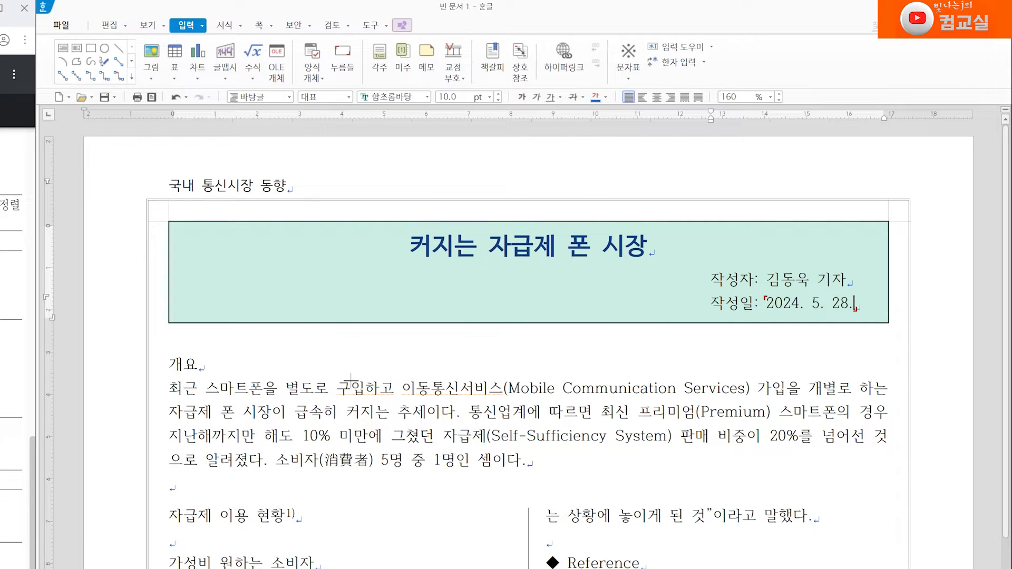
{"action": "left_click_drag", "start_coordinate": [254, 282], "coordinate": [393, 373]}
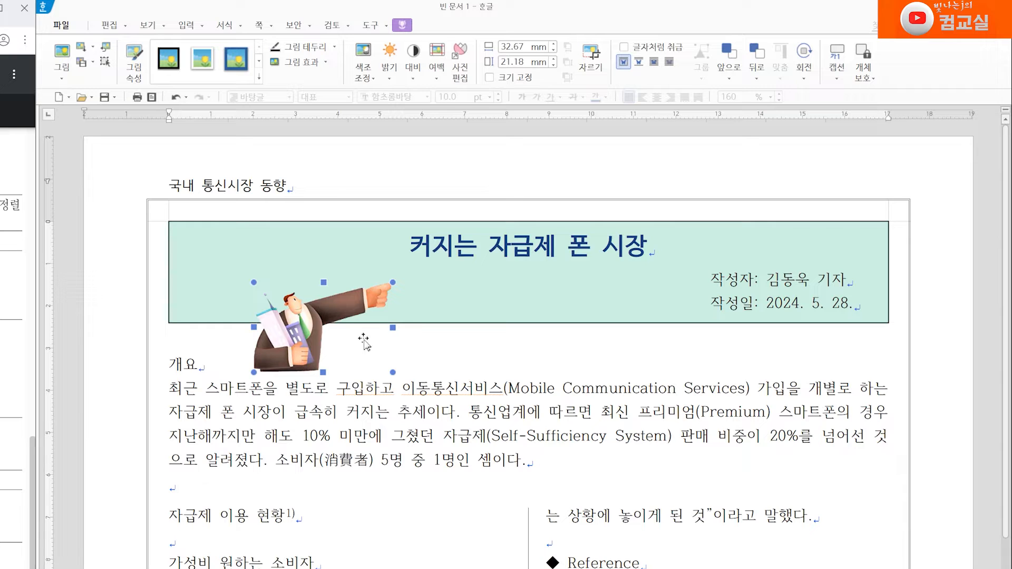
Step: Open the picture's object properties and set its width to 28 mm and height to 18 mm
{"action": "left_click", "coordinate": [312, 343]}
{"action": "double_click", "coordinate": [312, 343]}
{"action": "left_click_drag", "start_coordinate": [493, 260], "coordinate": [421, 266]}
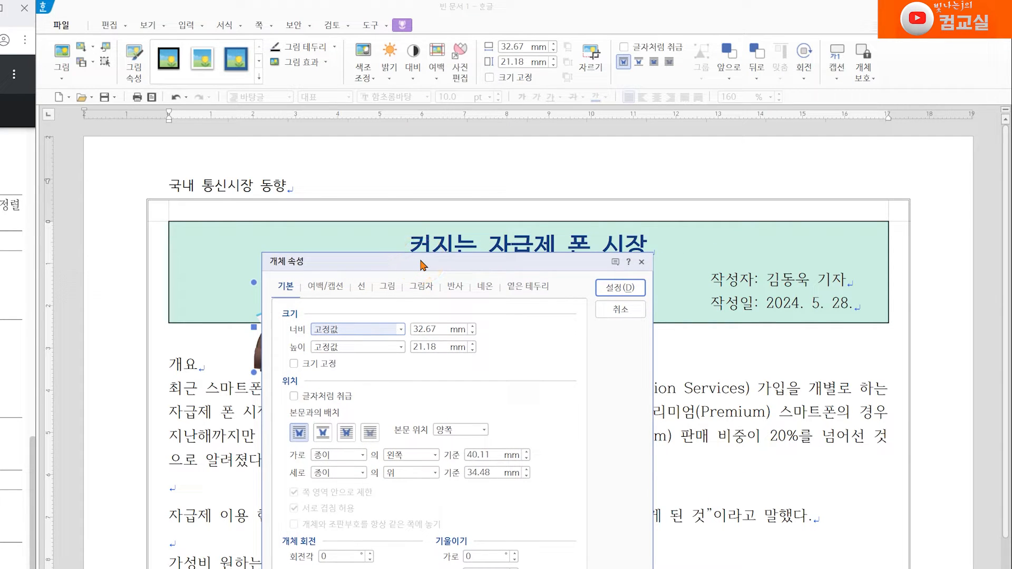
{"action": "left_click", "coordinate": [426, 329]}
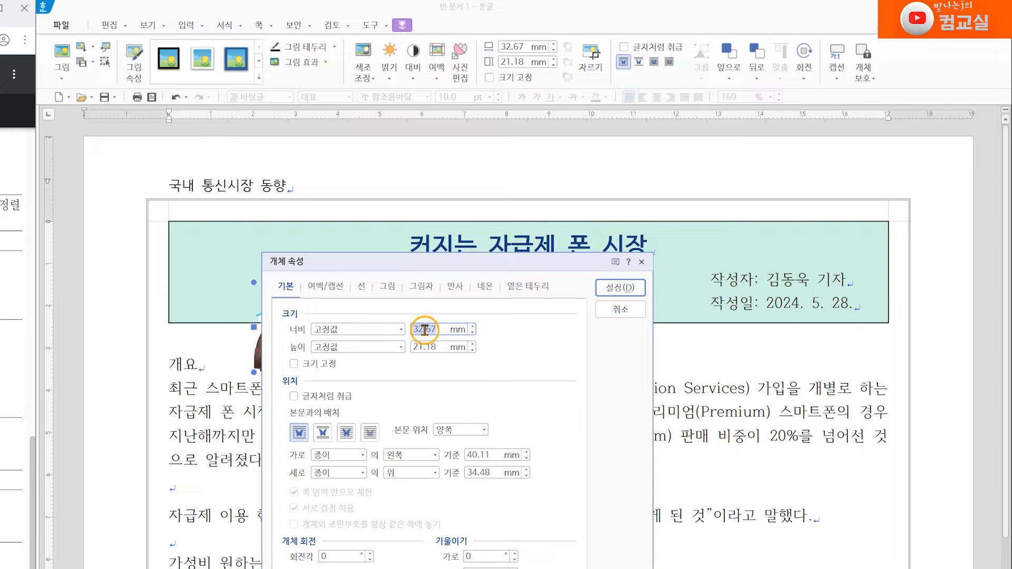
{"action": "type", "text": "28"}
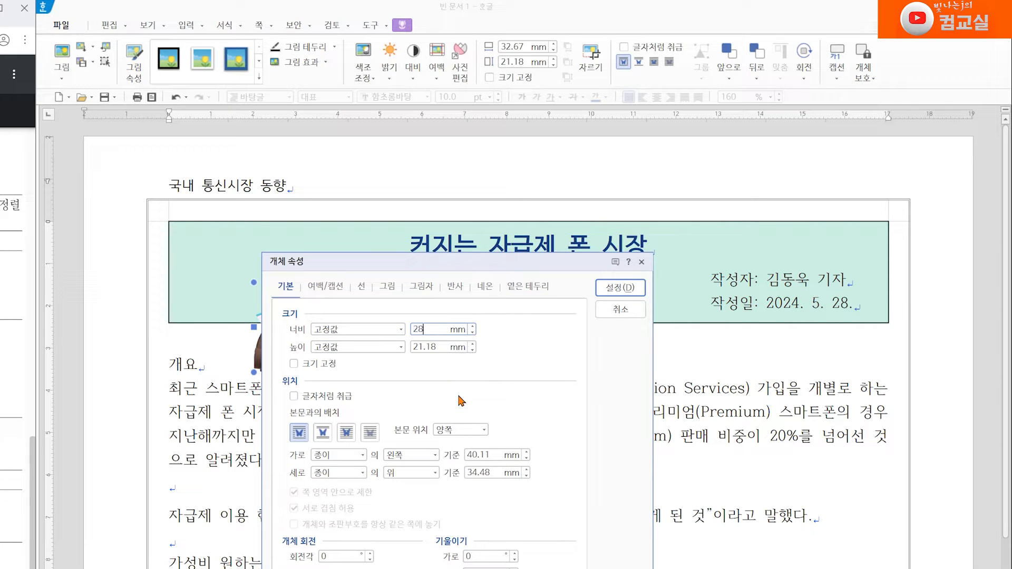
{"action": "key", "text": "Tab"}
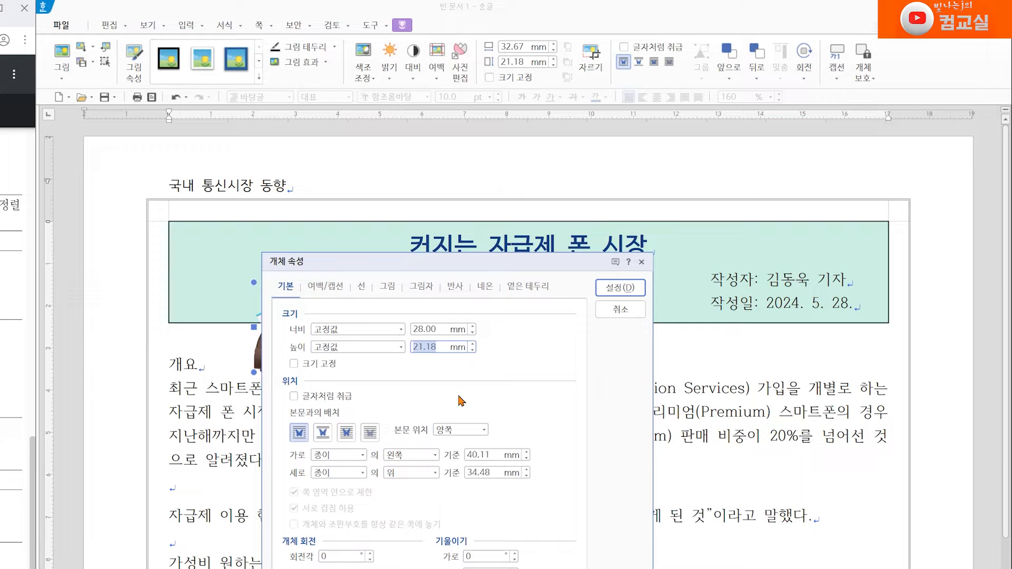
{"action": "type", "text": "18"}
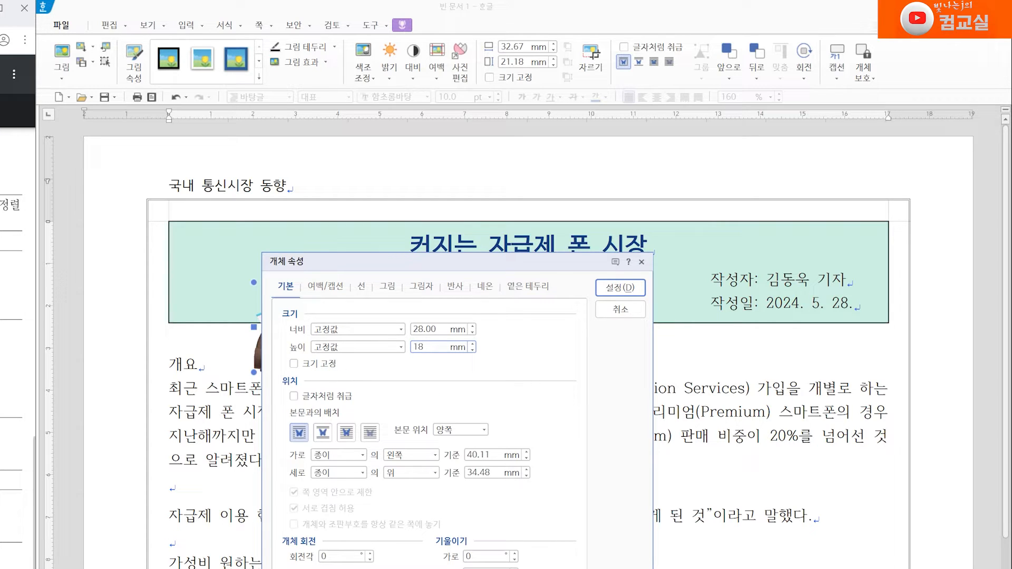
{"action": "left_click", "coordinate": [18, 369]}
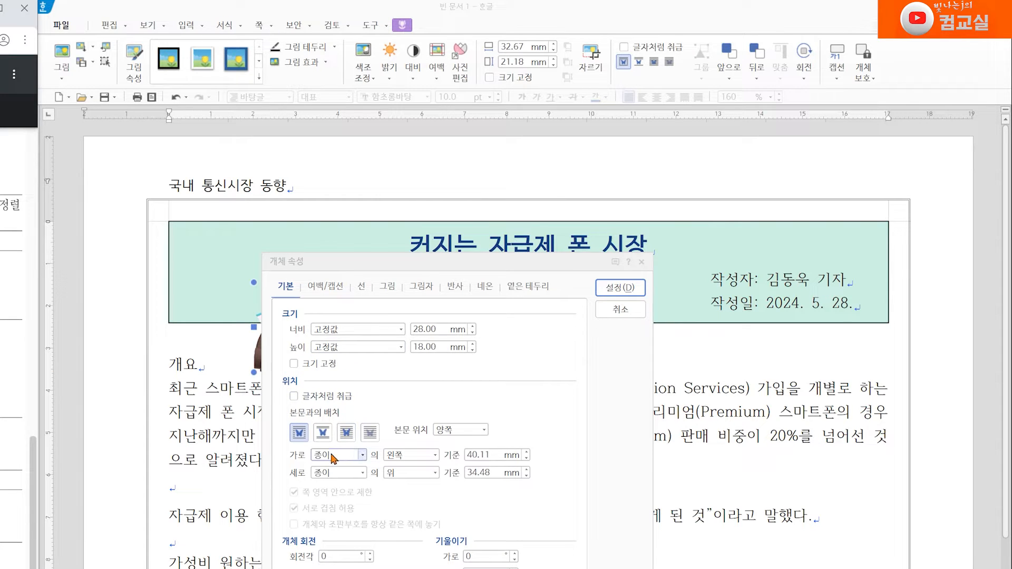
Step: Place the picture in front of text at 23 mm from the paper's left and 23 mm from its top, and apply
{"action": "left_click", "coordinate": [343, 436]}
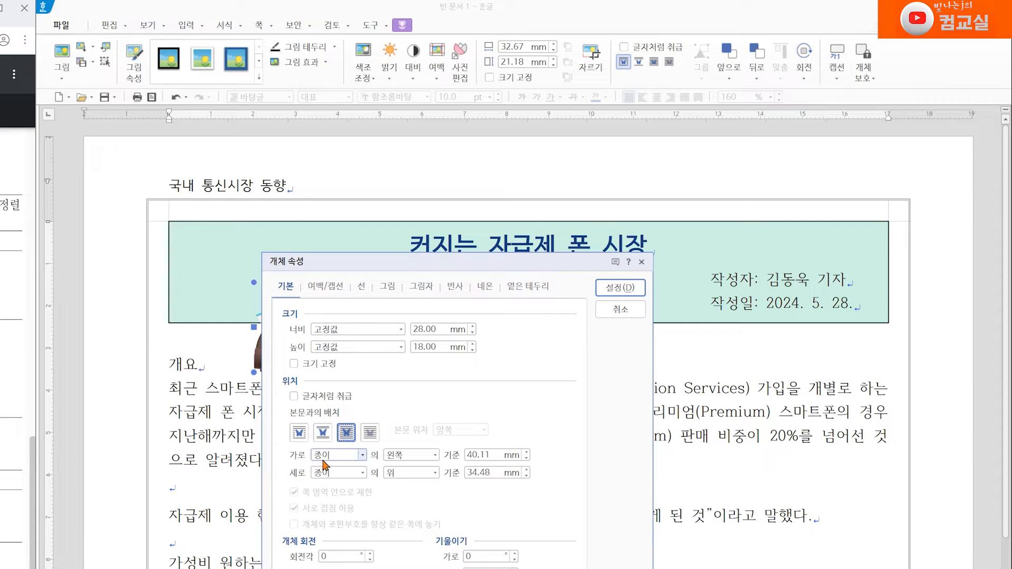
{"action": "double_click", "coordinate": [476, 455]}
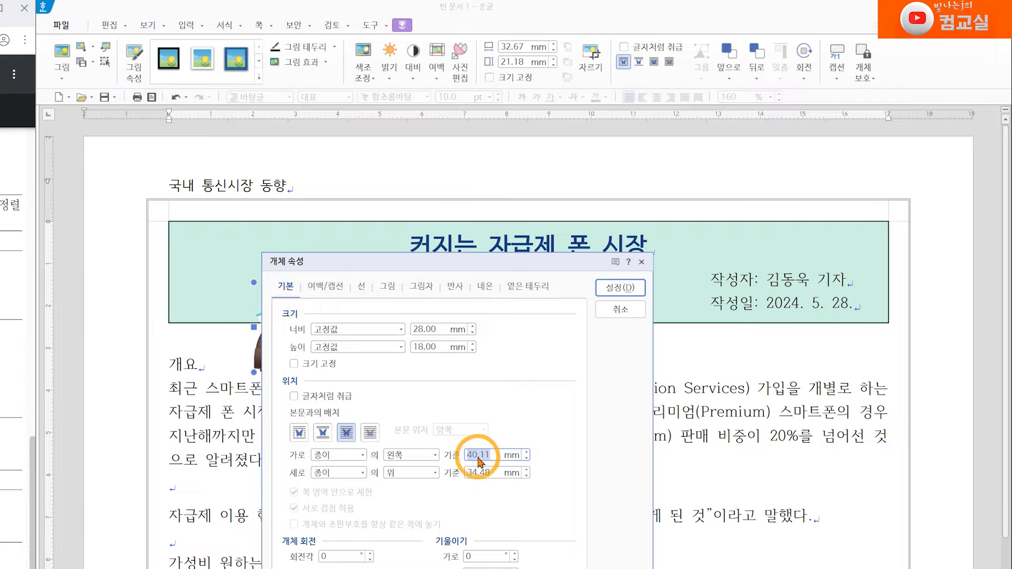
{"action": "type", "text": "23"}
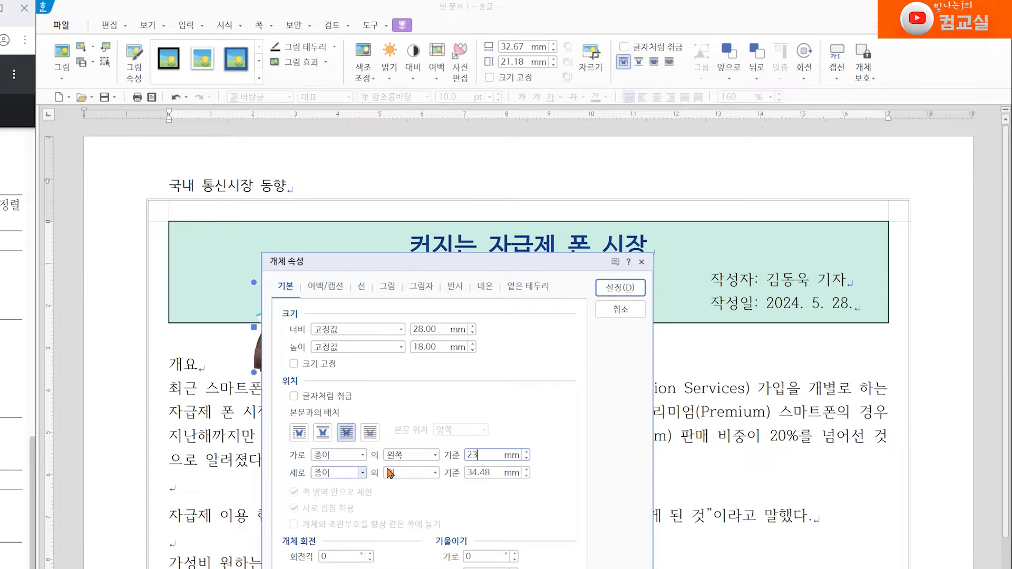
{"action": "double_click", "coordinate": [474, 482]}
{"action": "type", "text": "23"}
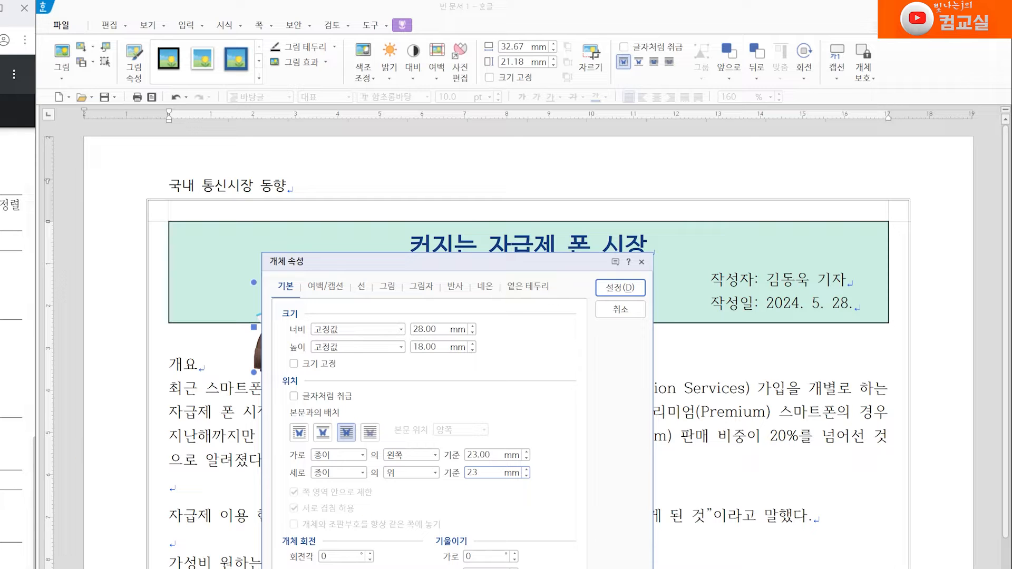
{"action": "left_click", "coordinate": [622, 289]}
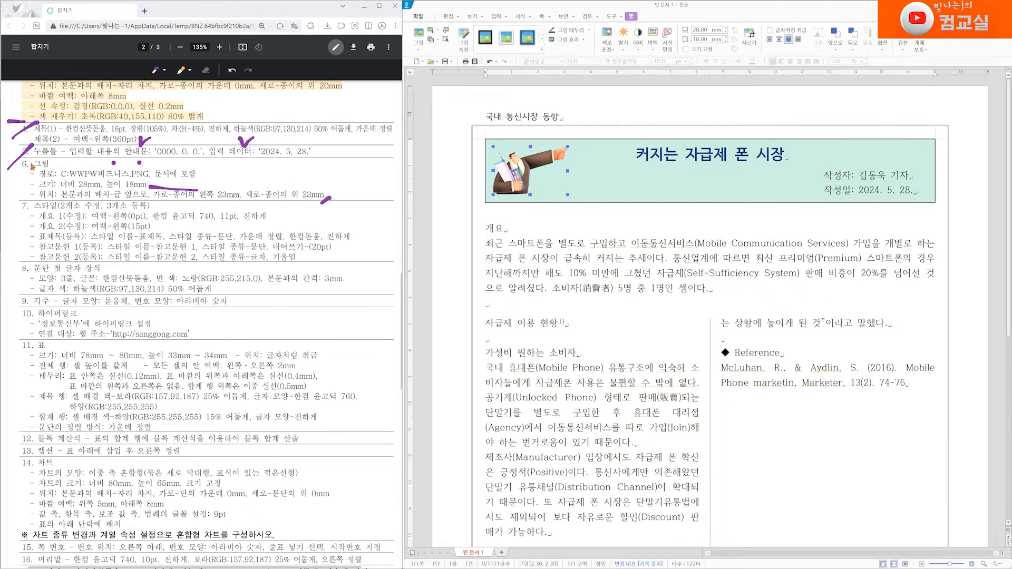
Step: Tick off the completed picture item on the exam task sheet
{"action": "left_click", "coordinate": [18, 189]}
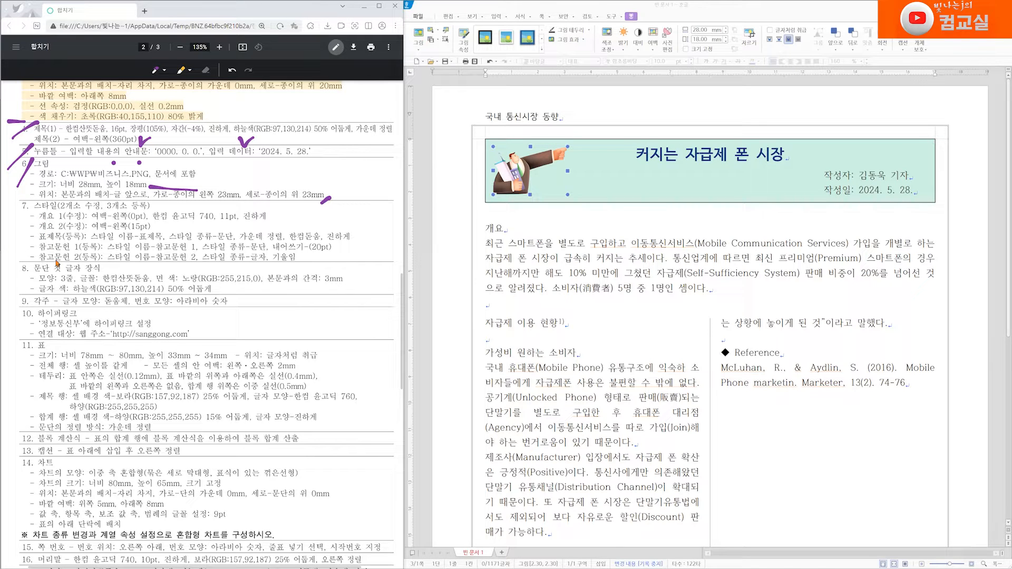
{"action": "scroll", "coordinate": [505, 329], "scroll_direction": "down", "scroll_amount": 2}
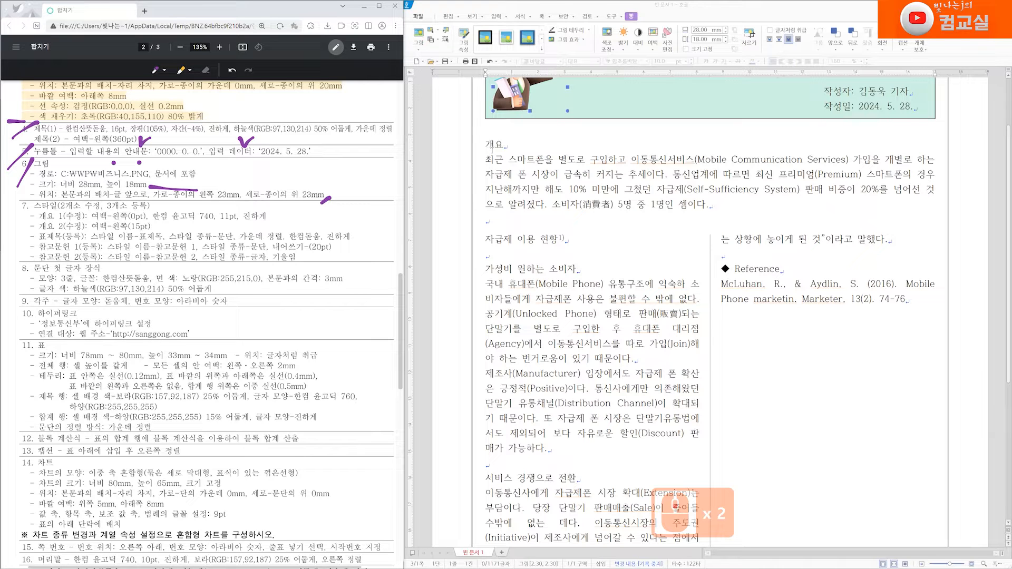
Step: Select the 개요 heading, open the 개요 1 style for editing, and set its paragraph left margin to 0 pt
{"action": "left_click", "coordinate": [504, 266]}
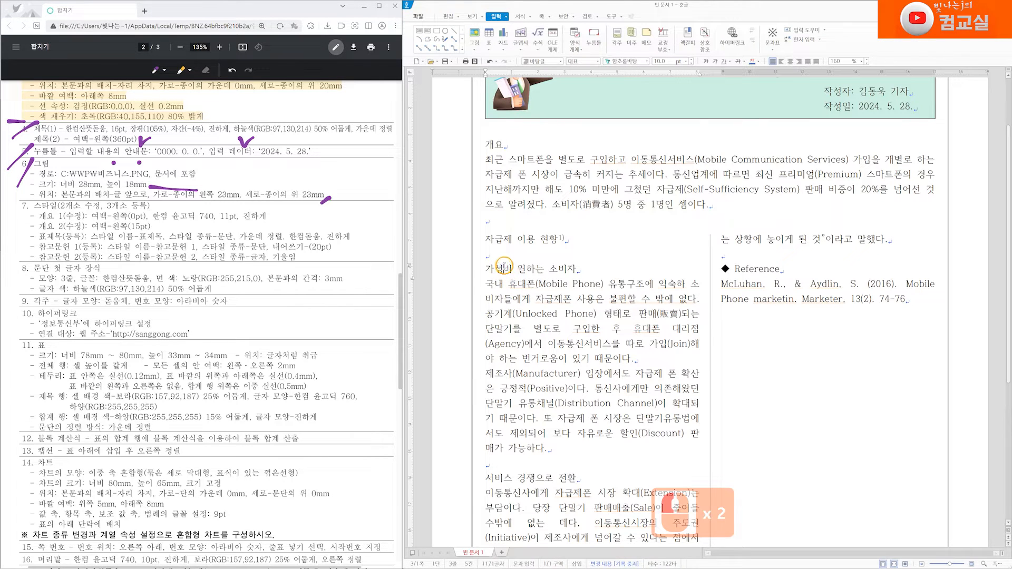
{"action": "triple_click", "coordinate": [504, 265]}
{"action": "triple_click", "coordinate": [491, 479]}
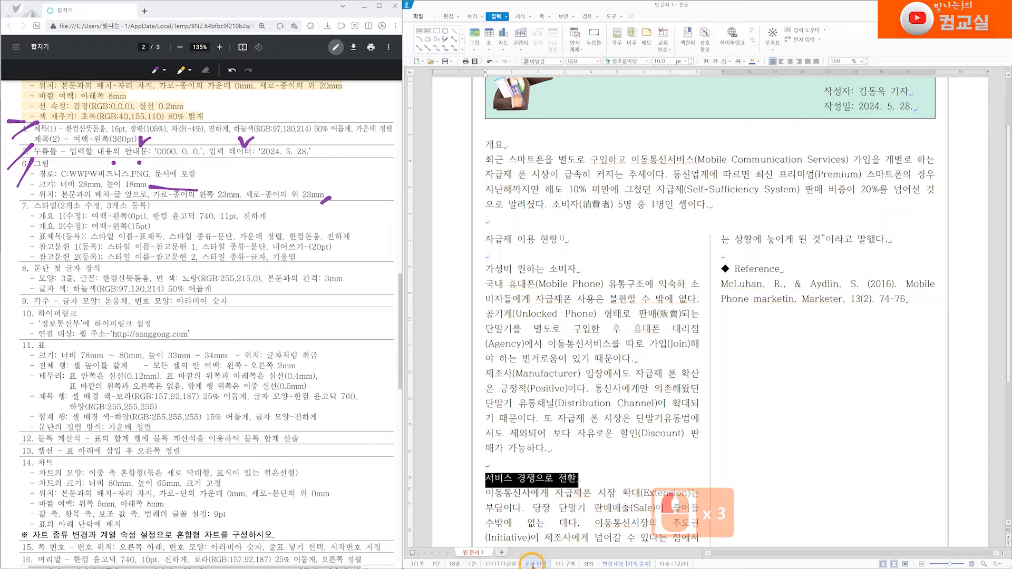
{"action": "triple_click", "coordinate": [494, 144]}
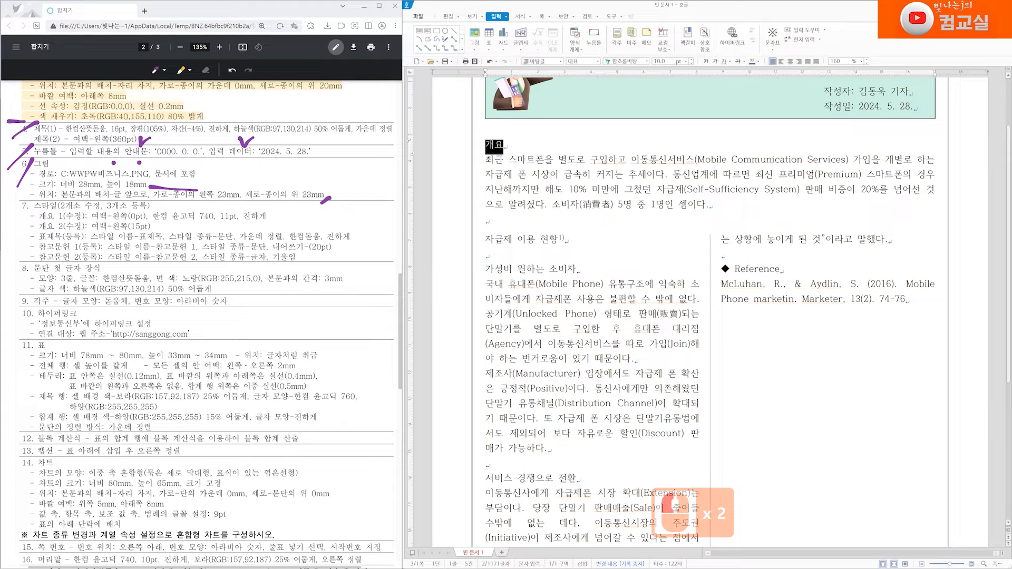
{"action": "right_click", "coordinate": [496, 143]}
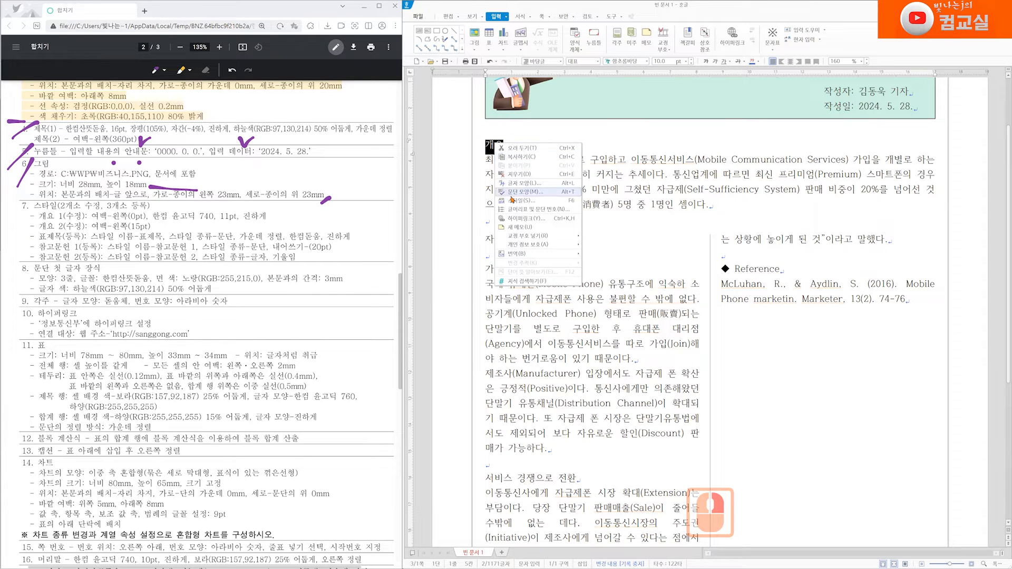
{"action": "left_click", "coordinate": [528, 200]}
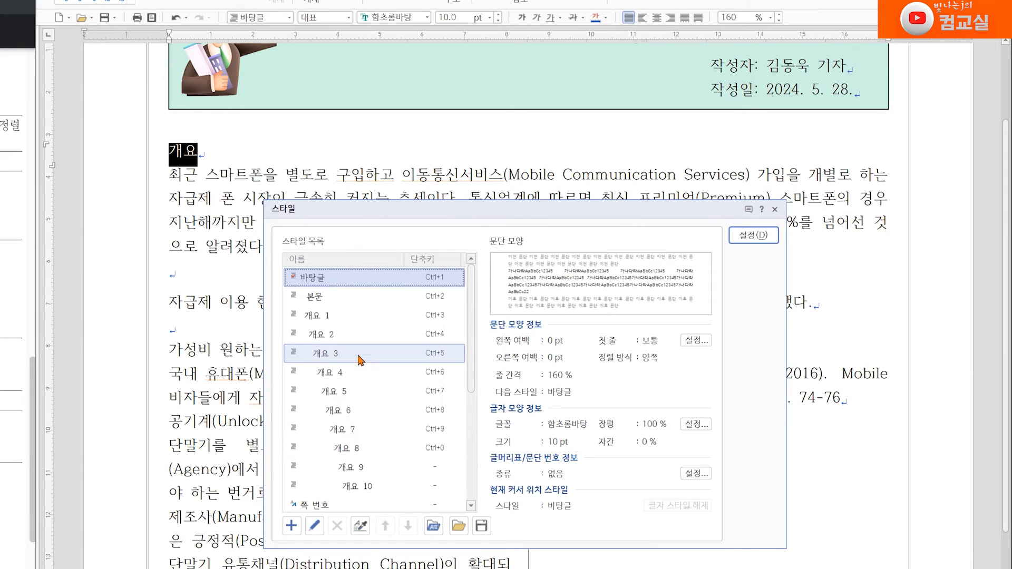
{"action": "left_click", "coordinate": [318, 317]}
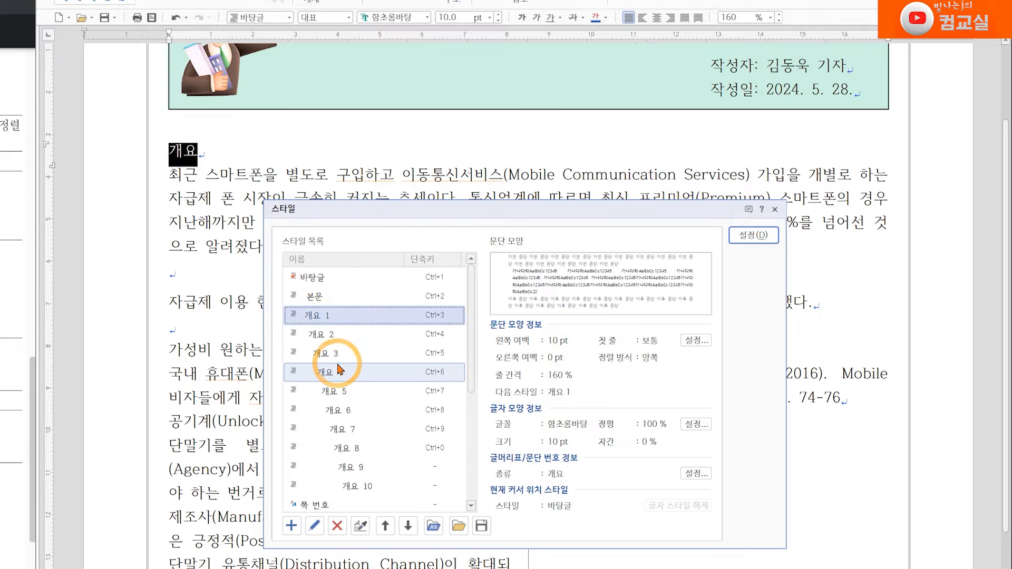
{"action": "left_click", "coordinate": [315, 527]}
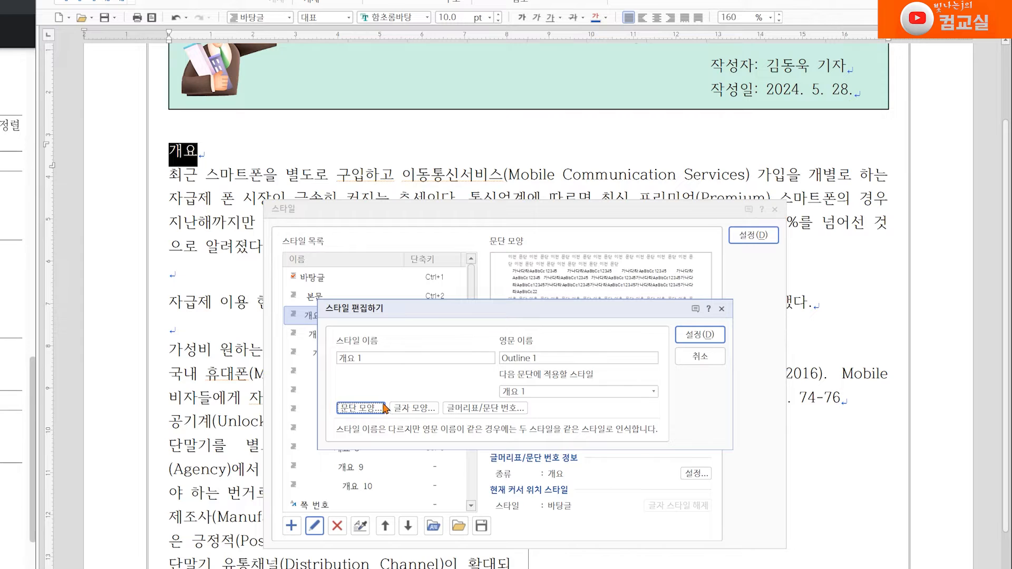
{"action": "left_click", "coordinate": [368, 409]}
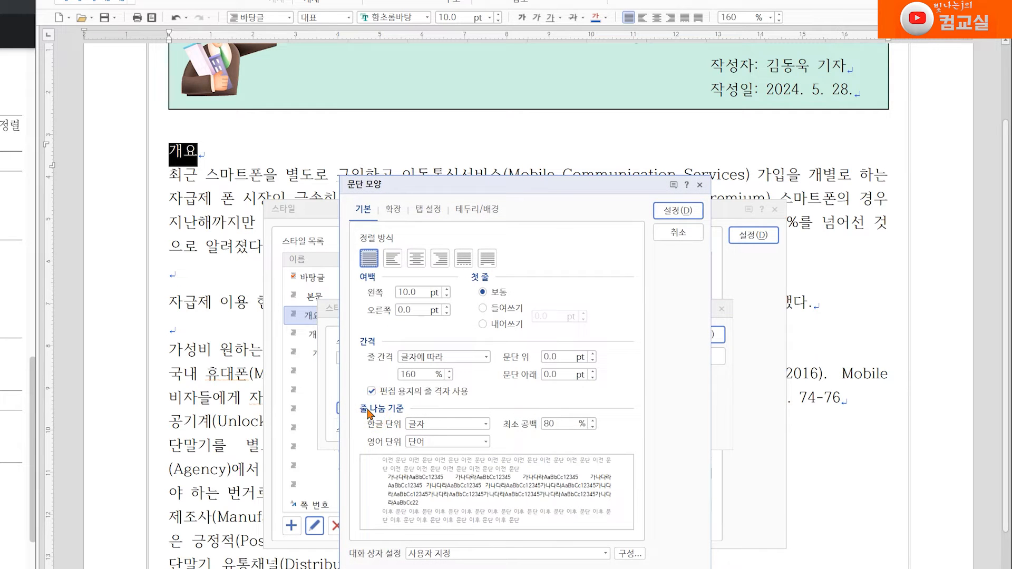
{"action": "double_click", "coordinate": [409, 292]}
{"action": "type", "text": "0"}
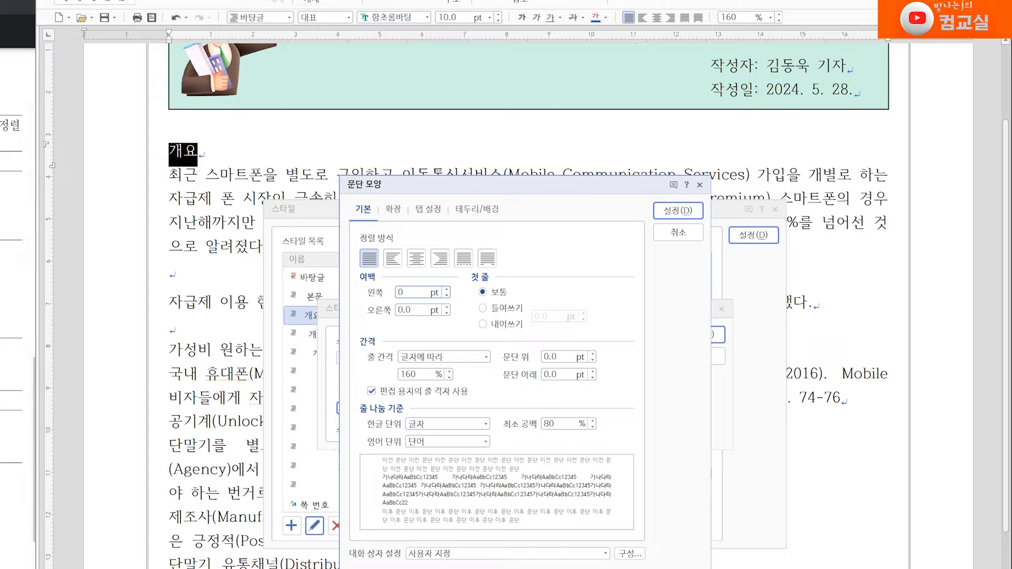
Step: Review the style's paragraph type options, keep outline paragraph level 1, and confirm the paragraph settings
{"action": "left_click", "coordinate": [11, 311]}
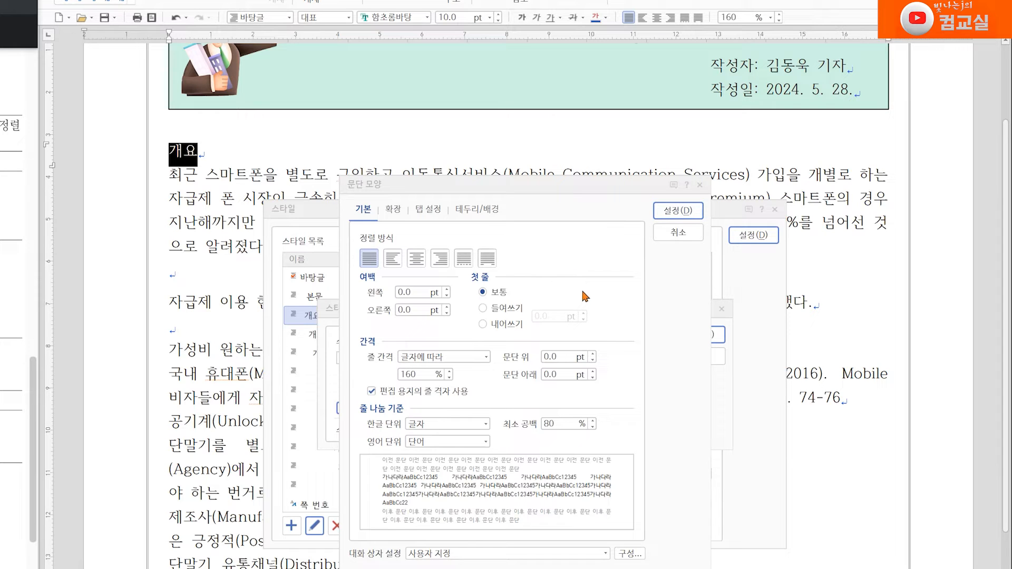
{"action": "left_click", "coordinate": [393, 210]}
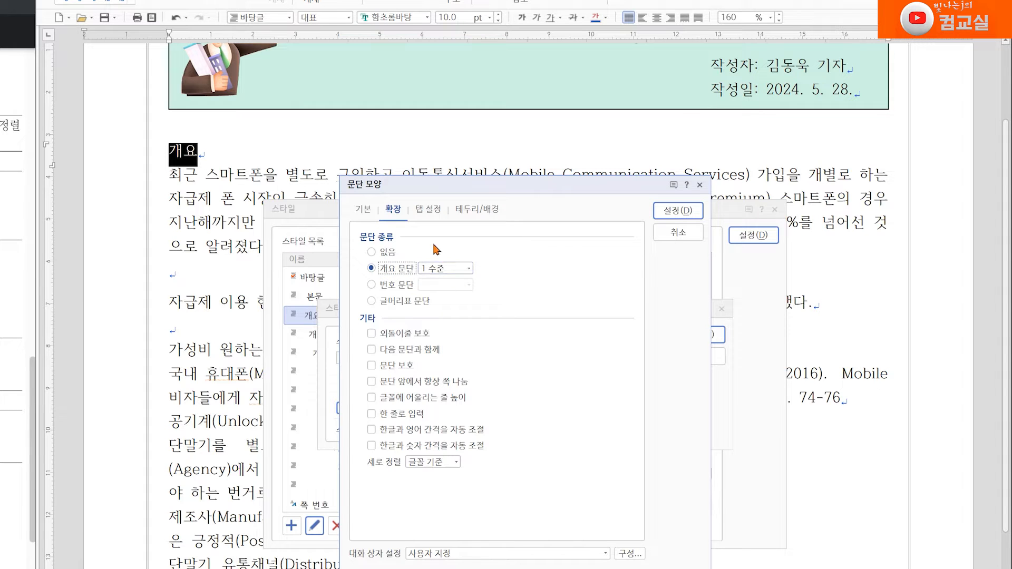
{"action": "left_click", "coordinate": [384, 253]}
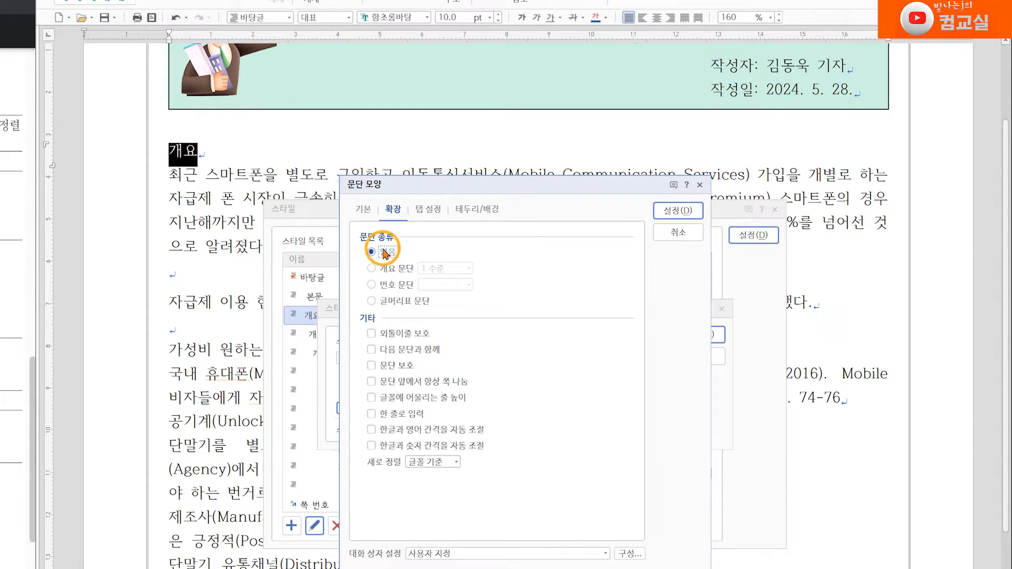
{"action": "left_click", "coordinate": [390, 284]}
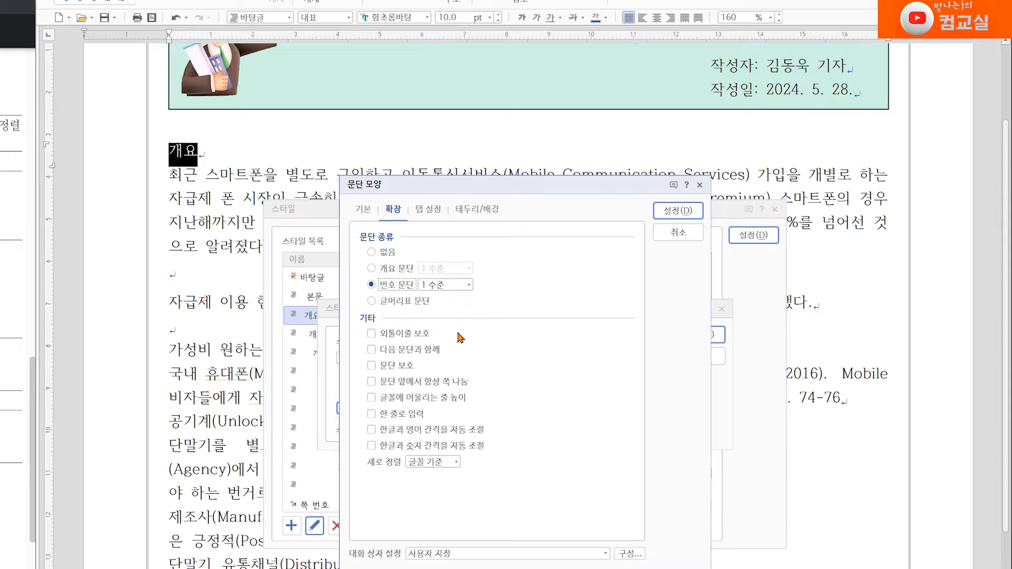
{"action": "left_click", "coordinate": [382, 268]}
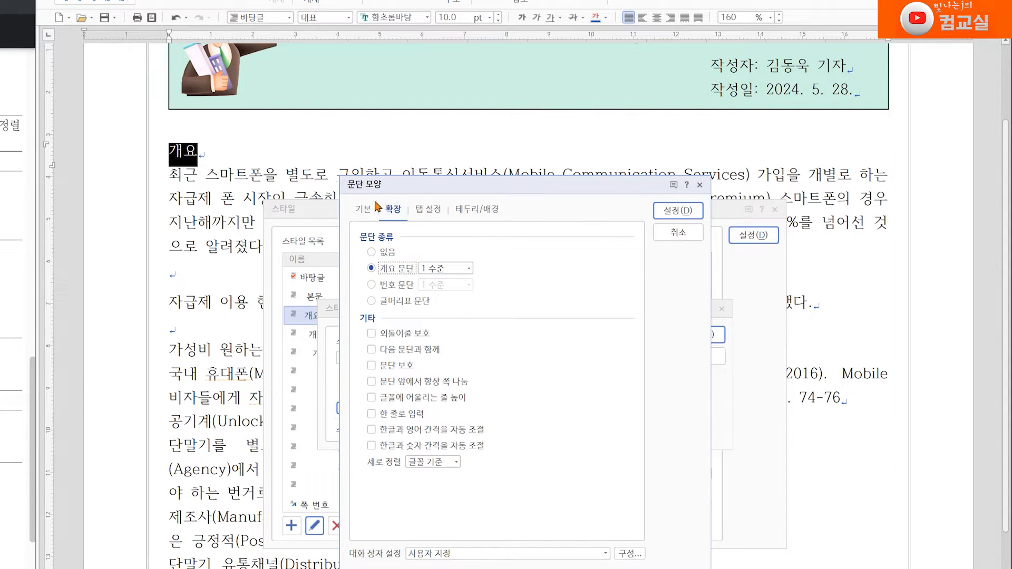
{"action": "left_click", "coordinate": [673, 216]}
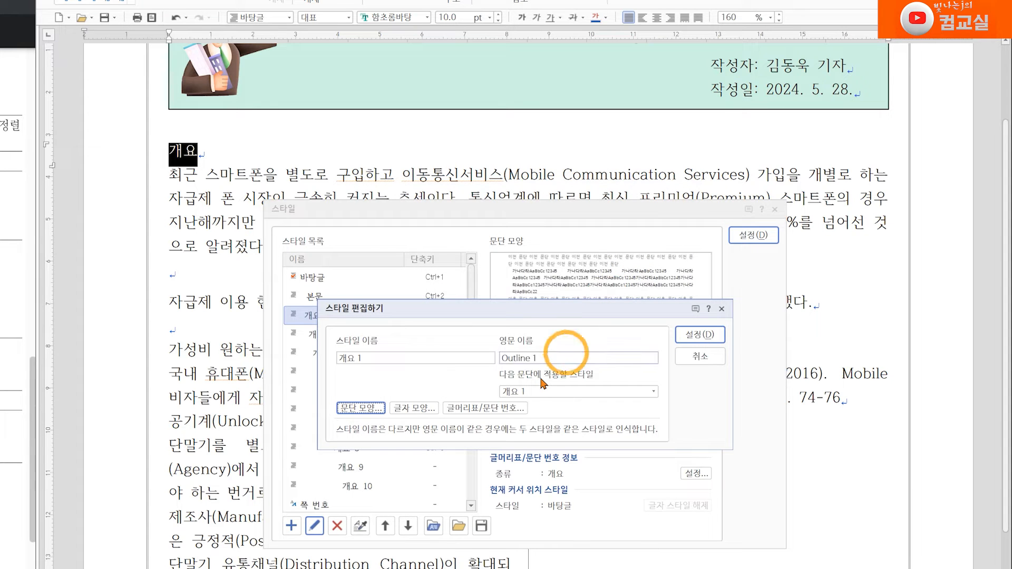
Step: Set the 개요 1 style's character shape to font 한컴 윤고딕 740, size 11 pt, bold
{"action": "left_click", "coordinate": [414, 408]}
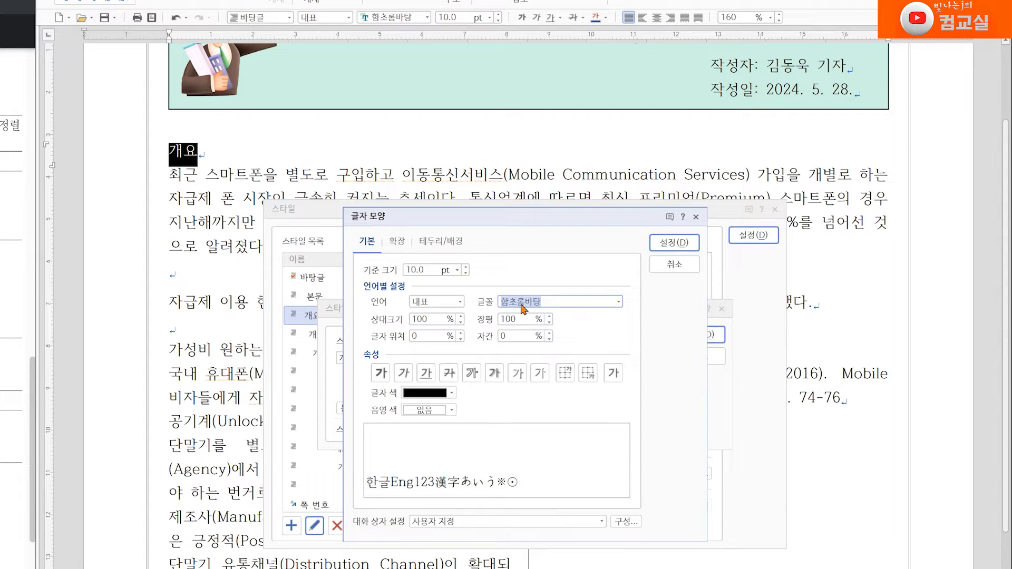
{"action": "type", "text": "gbaj"}
{"action": "key", "text": "BackSpace"}
{"action": "key", "text": "BackSpace"}
{"action": "key", "text": "BackSpace"}
{"action": "key", "text": "BackSpace"}
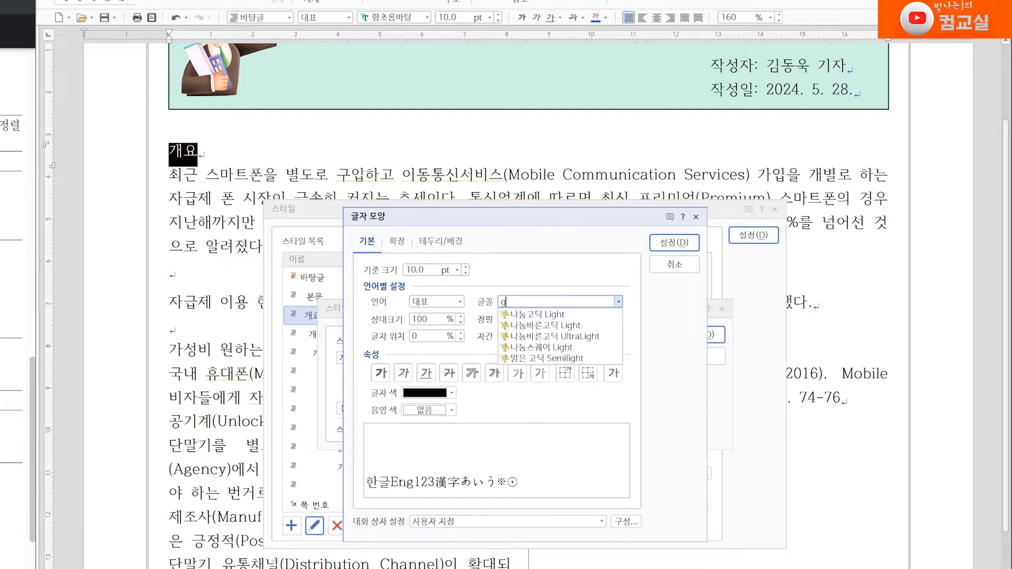
{"action": "type", "text": "한컴윤"}
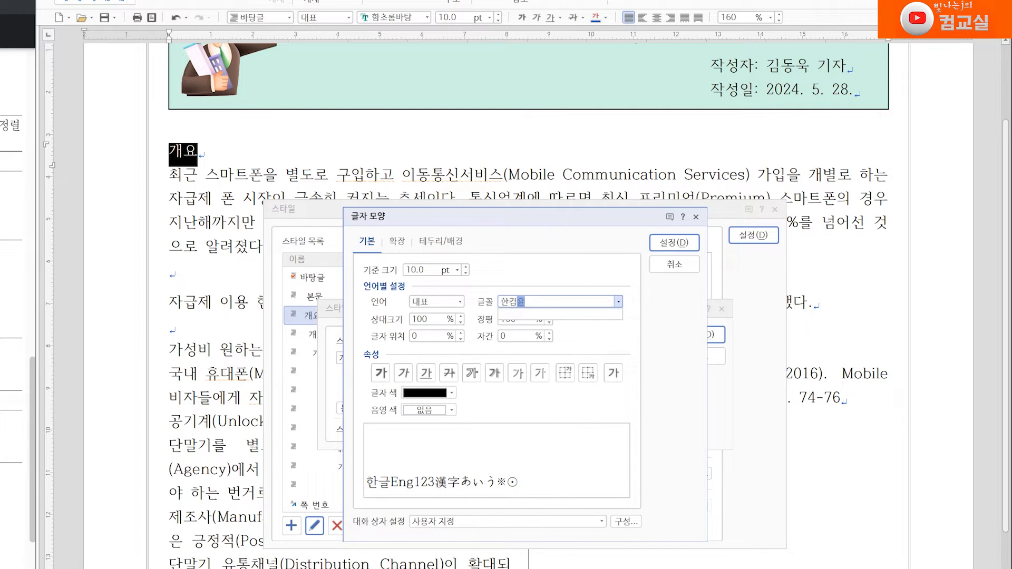
{"action": "key", "text": "BackSpace"}
{"action": "type", "text": "윤"}
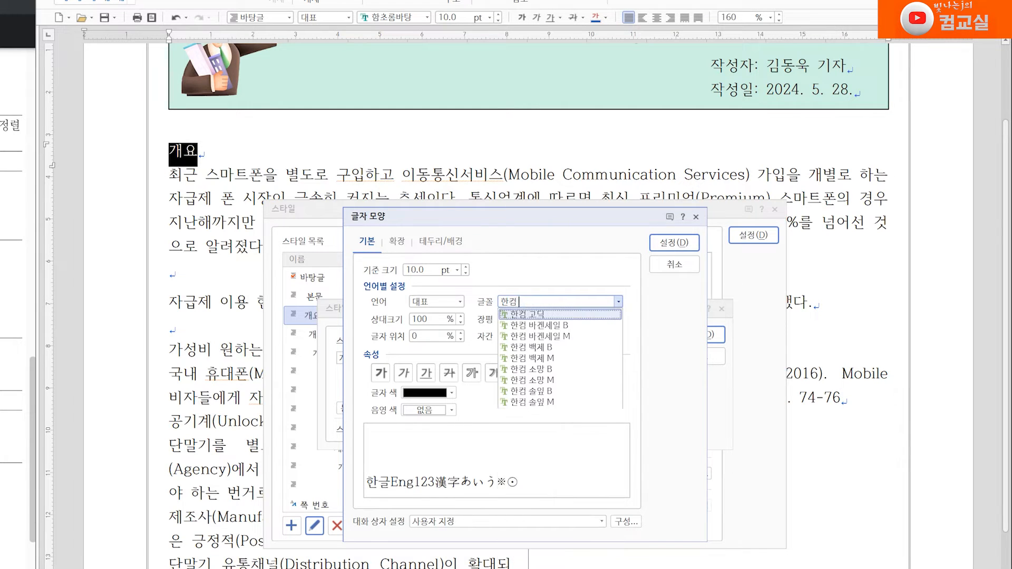
{"action": "key", "text": "Down"}
{"action": "key", "text": "Down"}
{"action": "key", "text": "Down"}
{"action": "key", "text": "Down"}
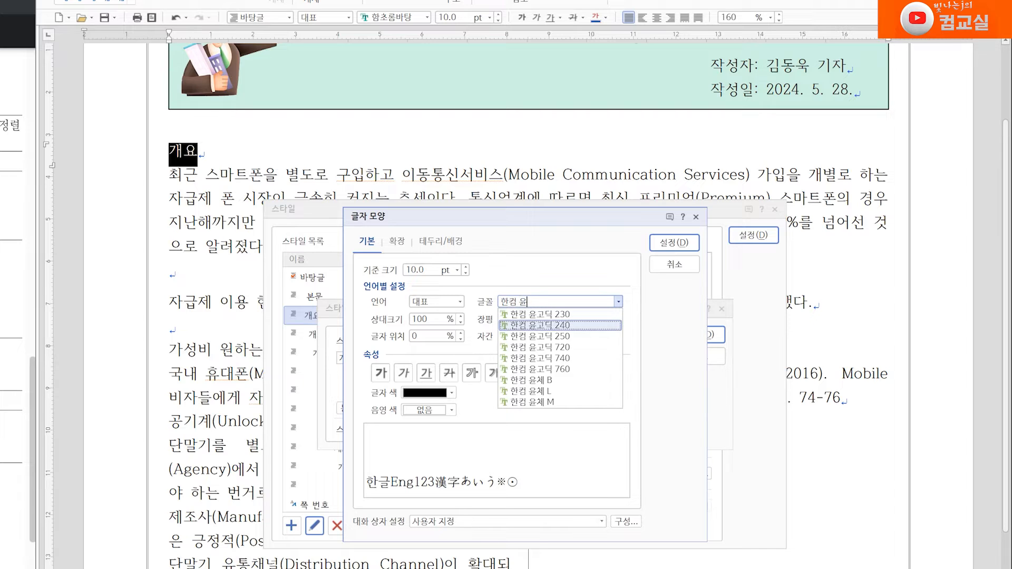
{"action": "key", "text": "Return"}
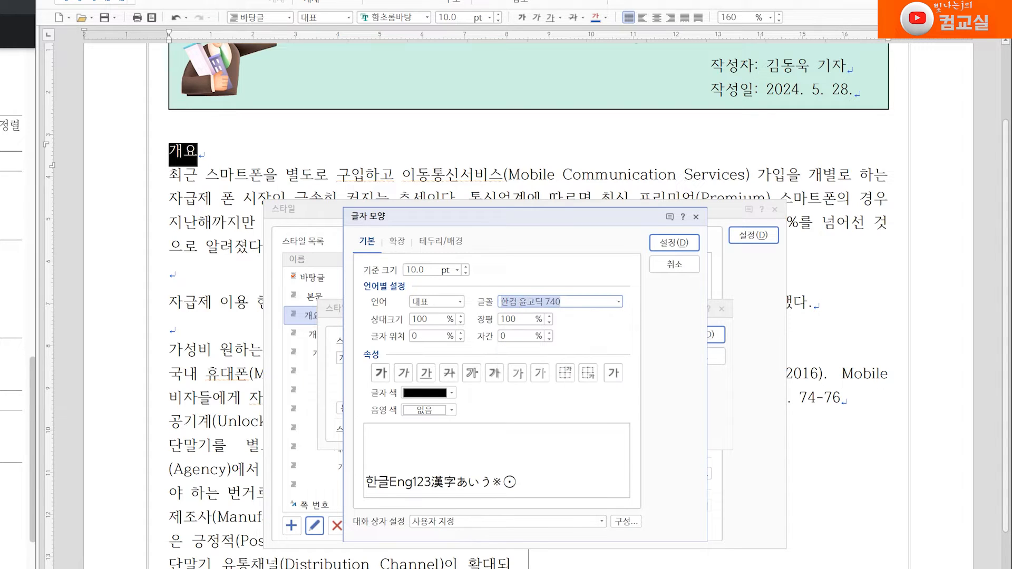
{"action": "left_click", "coordinate": [466, 267]}
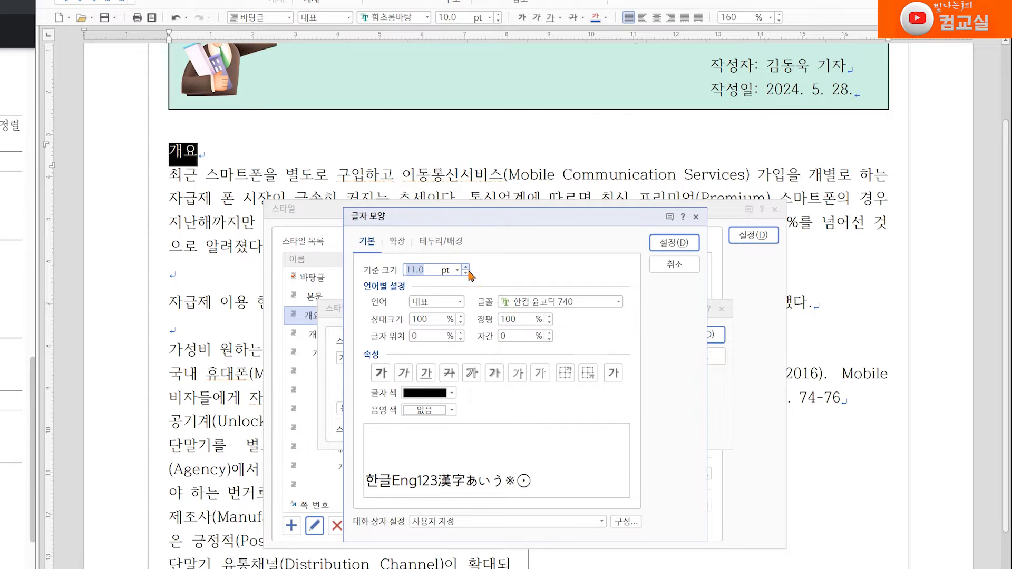
{"action": "left_click", "coordinate": [381, 373]}
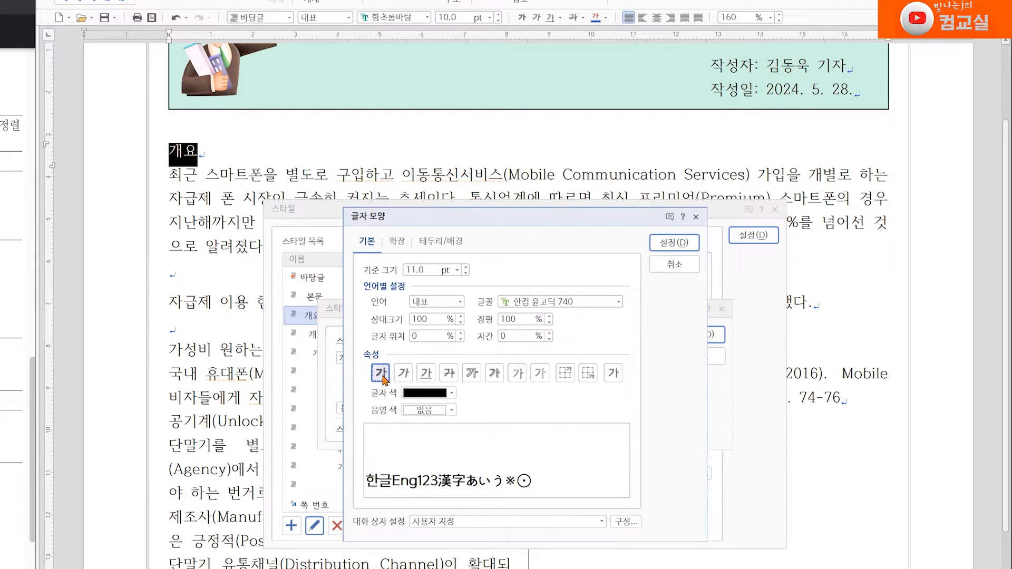
{"action": "left_click", "coordinate": [669, 242]}
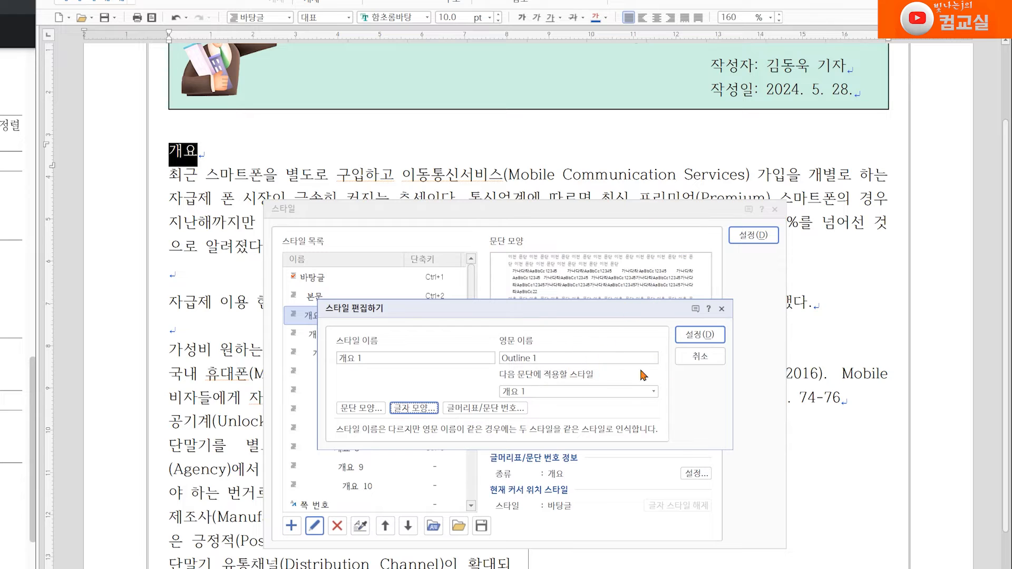
Step: Confirm the 개요 1 style edits and apply the style to the 개요 heading
{"action": "left_click", "coordinate": [700, 335]}
{"action": "left_click", "coordinate": [311, 315]}
{"action": "left_click", "coordinate": [754, 235]}
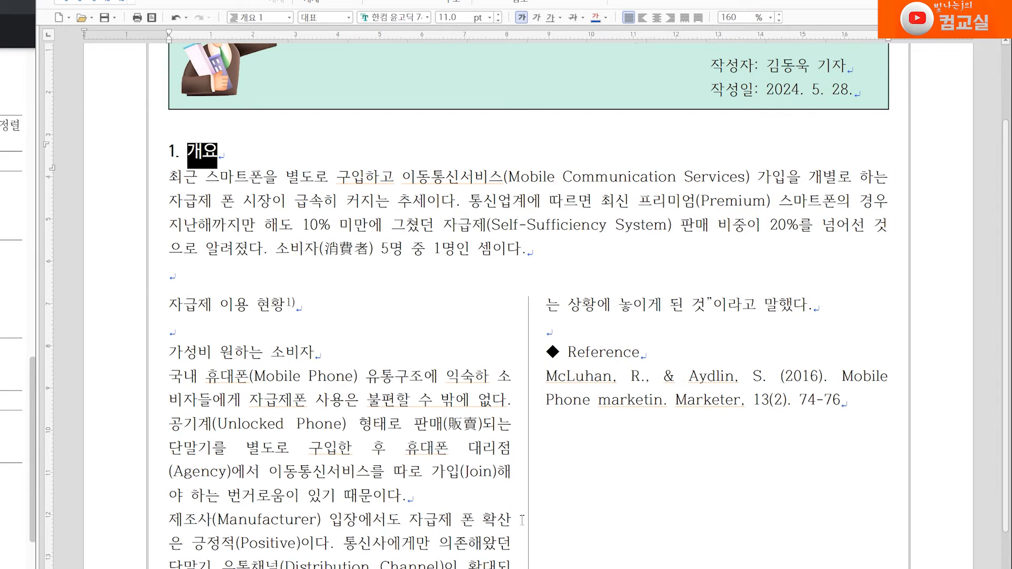
Step: Apply the 개요 1 style to the 가성비 원하는 소비자 heading
{"action": "triple_click", "coordinate": [198, 351]}
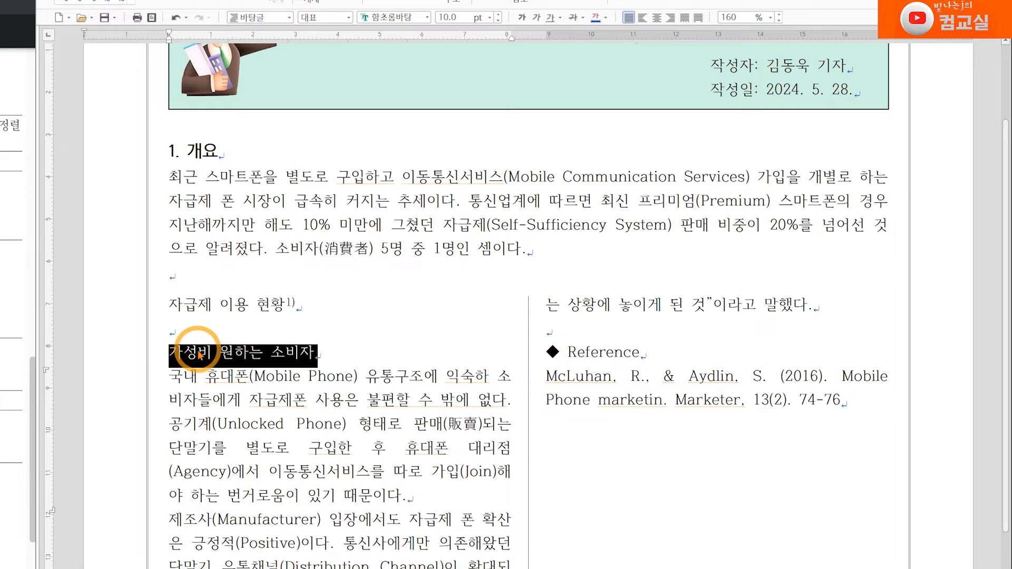
{"action": "left_click", "coordinate": [290, 18]}
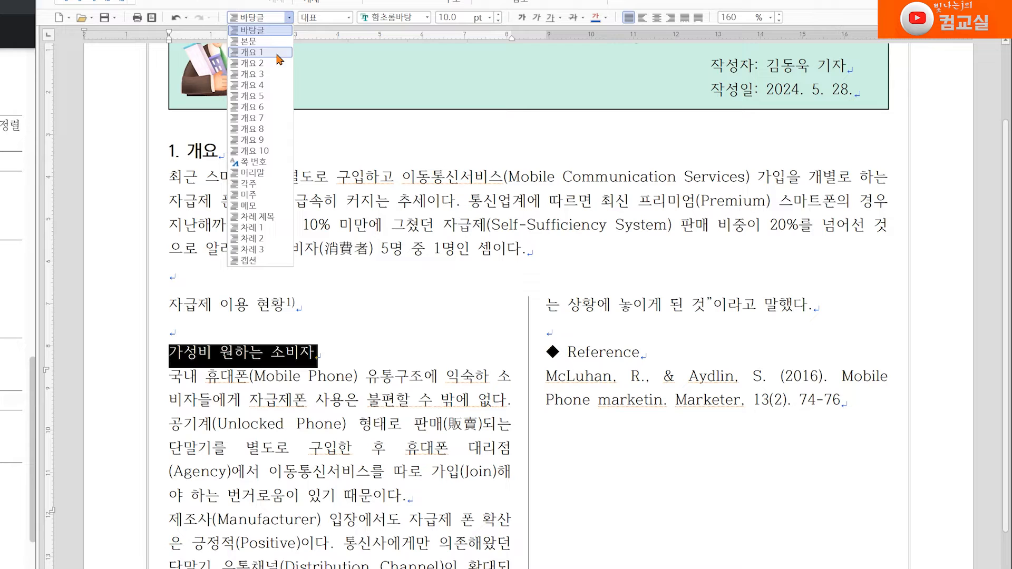
{"action": "left_click", "coordinate": [262, 53]}
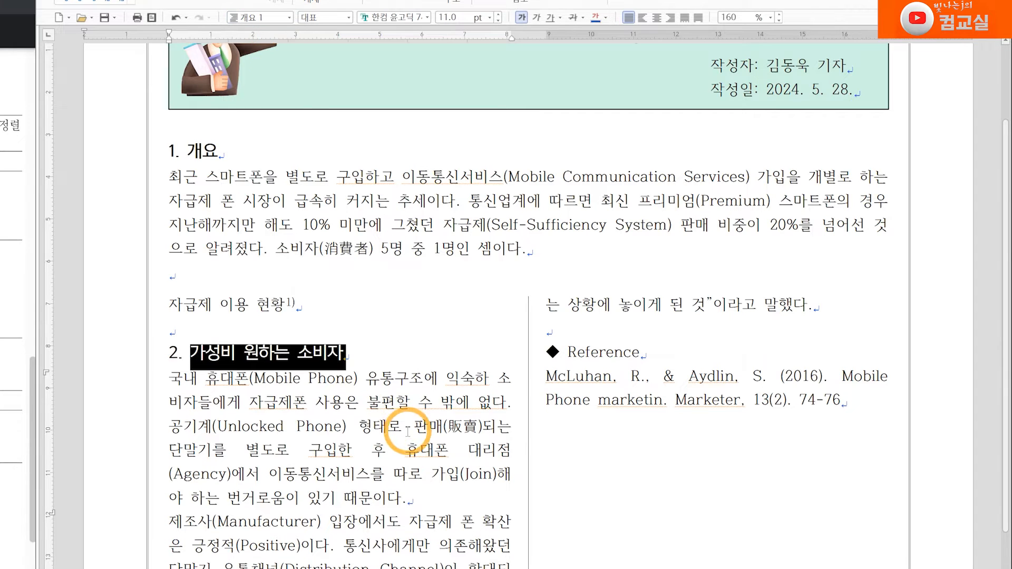
Step: Apply the 개요 1 style to the 서비스 경쟁으로 전환 heading
{"action": "scroll", "coordinate": [406, 424], "scroll_direction": "down", "scroll_amount": 3}
{"action": "left_click_drag", "start_coordinate": [169, 555], "coordinate": [318, 555]}
{"action": "left_click", "coordinate": [288, 18]}
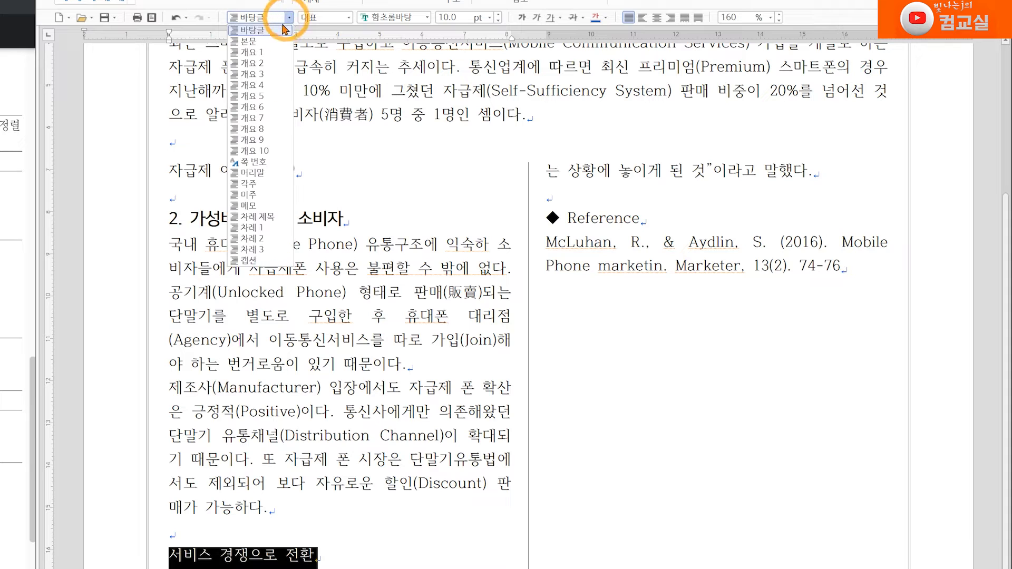
{"action": "left_click", "coordinate": [265, 52]}
Step: Select the two body paragraphs under heading 2, open the 개요 2 style for editing, and set its paragraph left margin to 15 pt
{"action": "scroll", "coordinate": [527, 305], "scroll_direction": "up", "scroll_amount": 2}
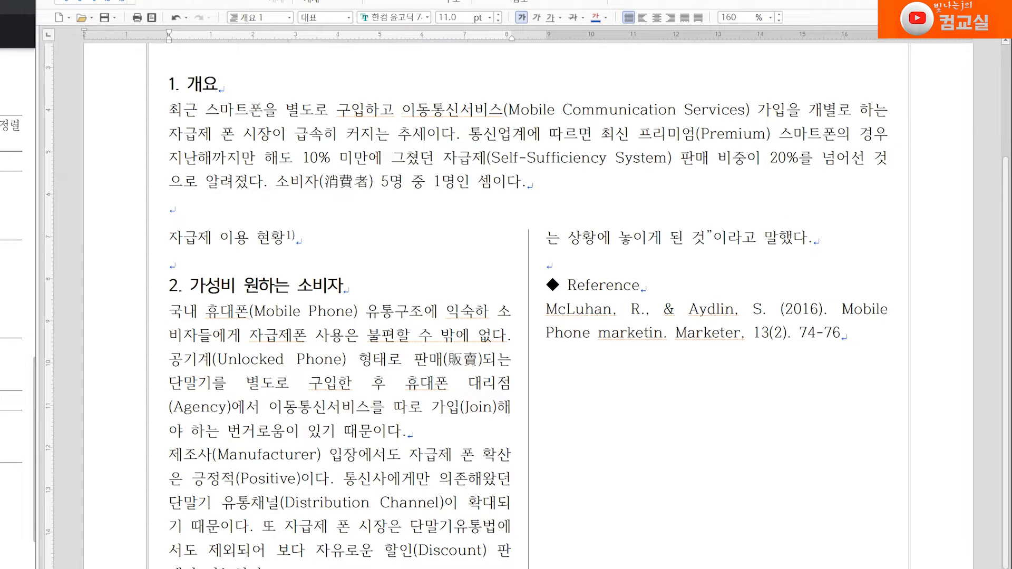
{"action": "scroll", "coordinate": [242, 346], "scroll_direction": "down", "scroll_amount": 2}
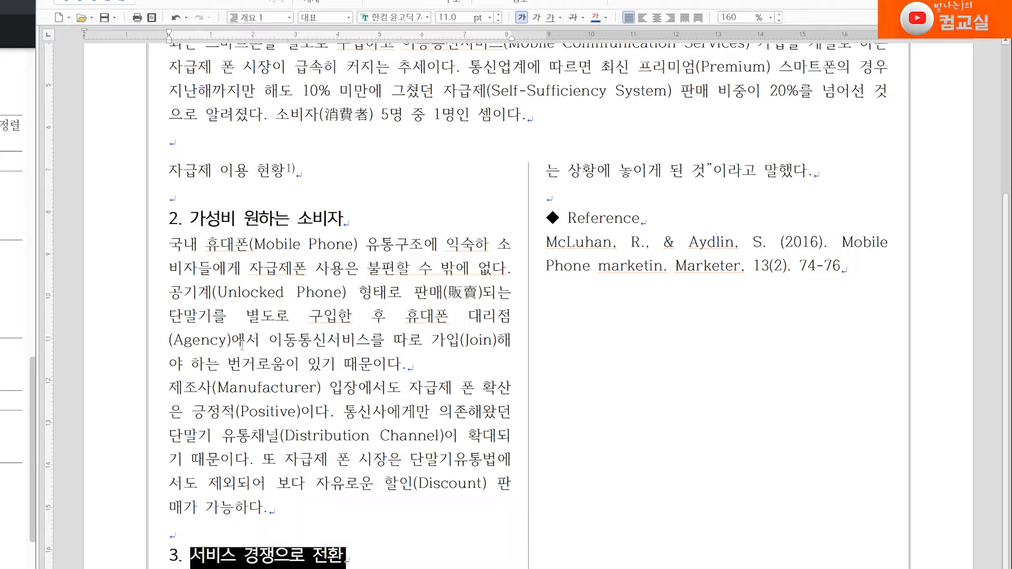
{"action": "left_click_drag", "start_coordinate": [170, 245], "coordinate": [271, 501]}
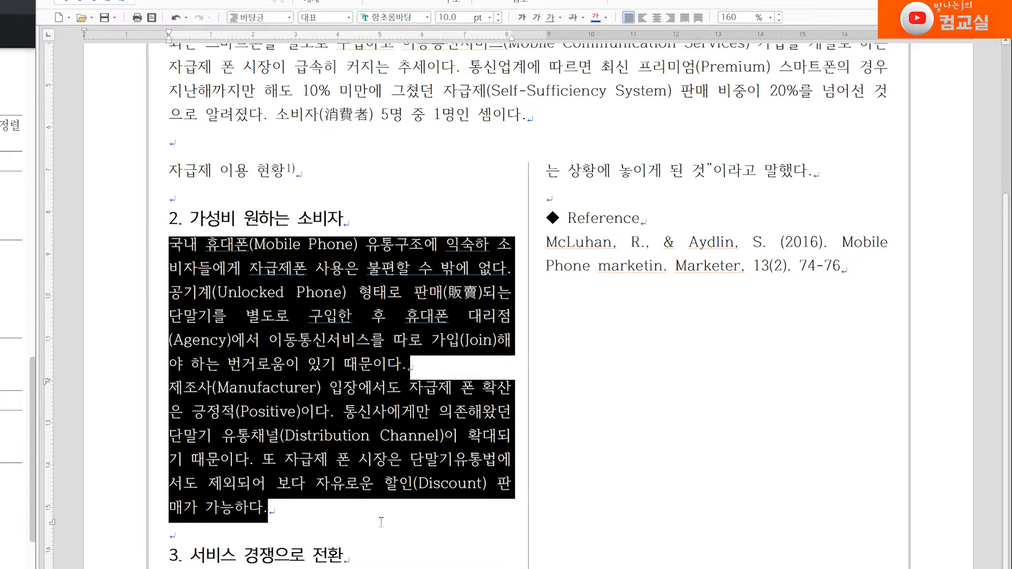
{"action": "right_click", "coordinate": [324, 293]}
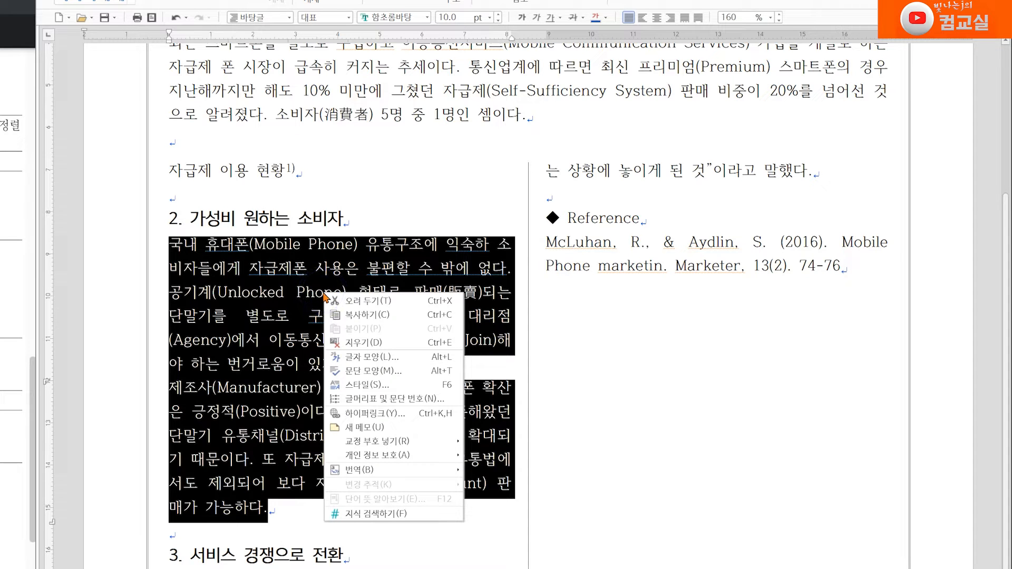
{"action": "left_click", "coordinate": [368, 385]}
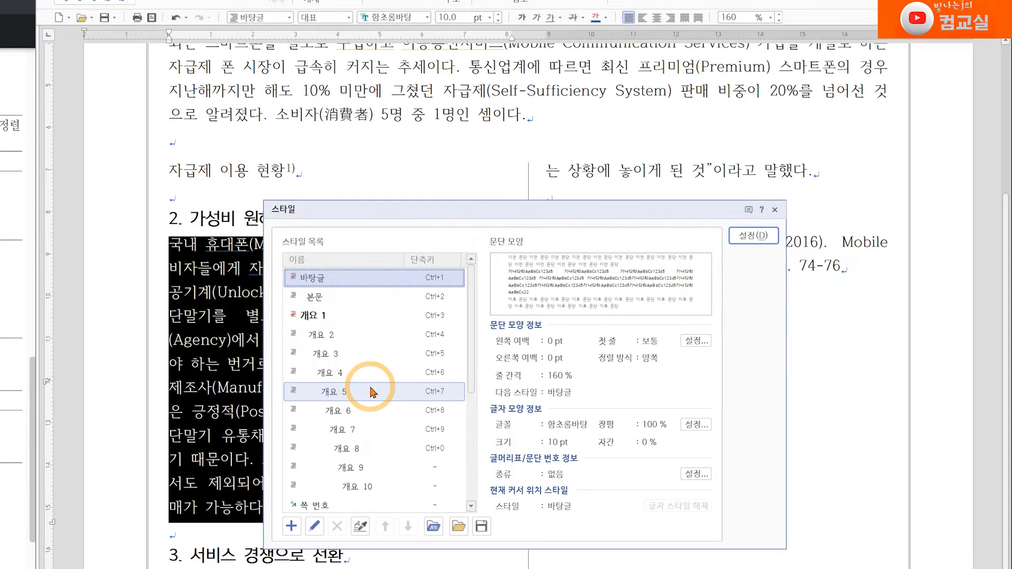
{"action": "left_click", "coordinate": [333, 344]}
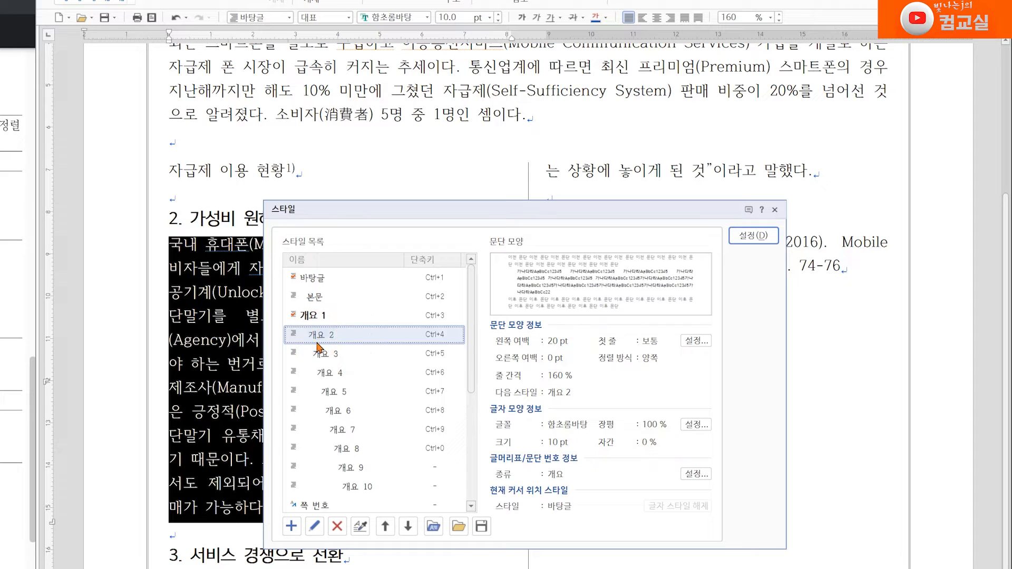
{"action": "left_click", "coordinate": [315, 527]}
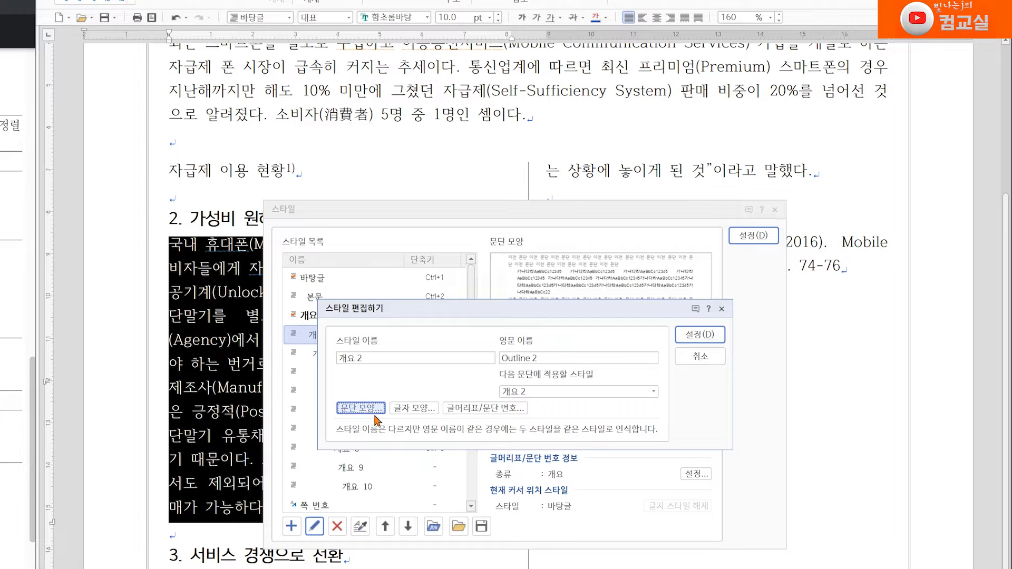
{"action": "left_click", "coordinate": [360, 408]}
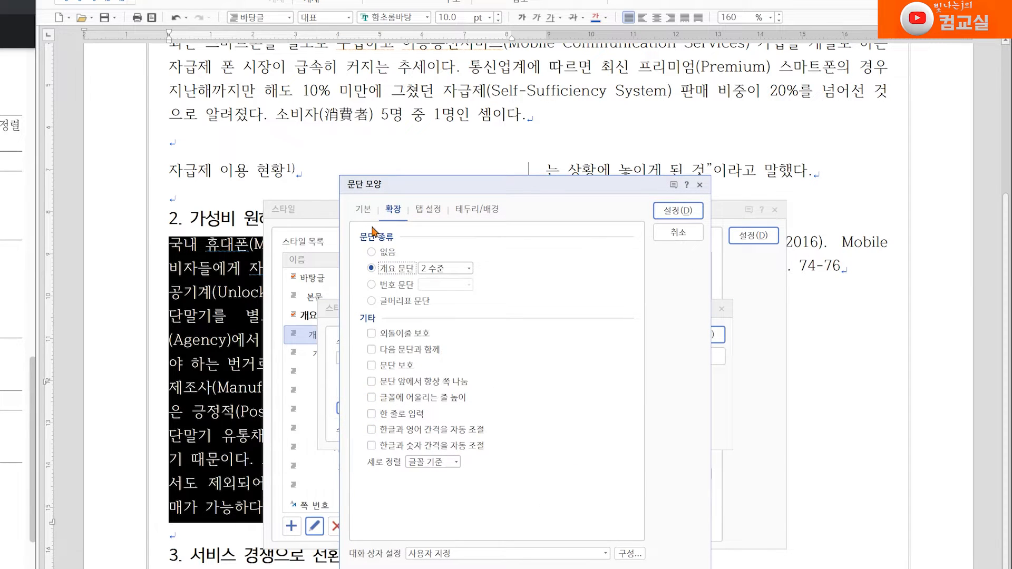
{"action": "left_click", "coordinate": [363, 210]}
{"action": "left_click_drag", "start_coordinate": [416, 293], "coordinate": [382, 295]}
{"action": "type", "text": "15"}
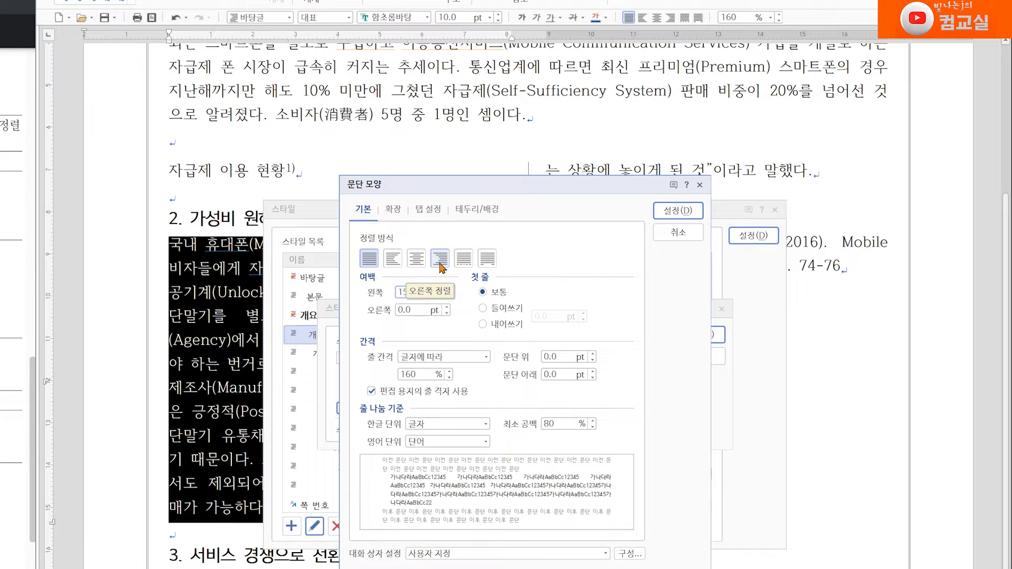
Step: Keep outline paragraph level 2, confirm the 개요 2 edits, and apply 개요 2 to the selected paragraphs
{"action": "left_click", "coordinate": [394, 210]}
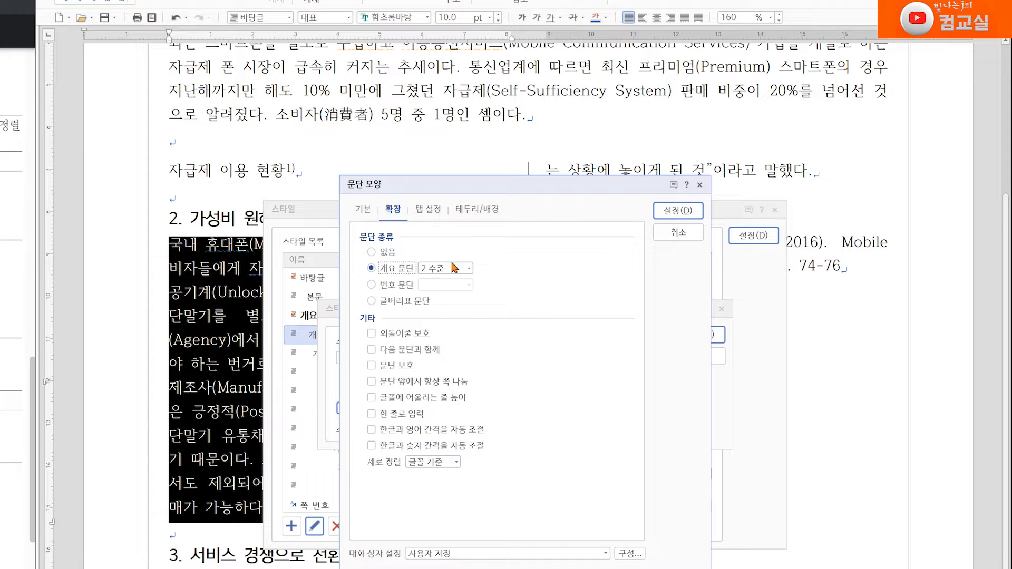
{"action": "left_click", "coordinate": [678, 210]}
{"action": "left_click", "coordinate": [701, 338]}
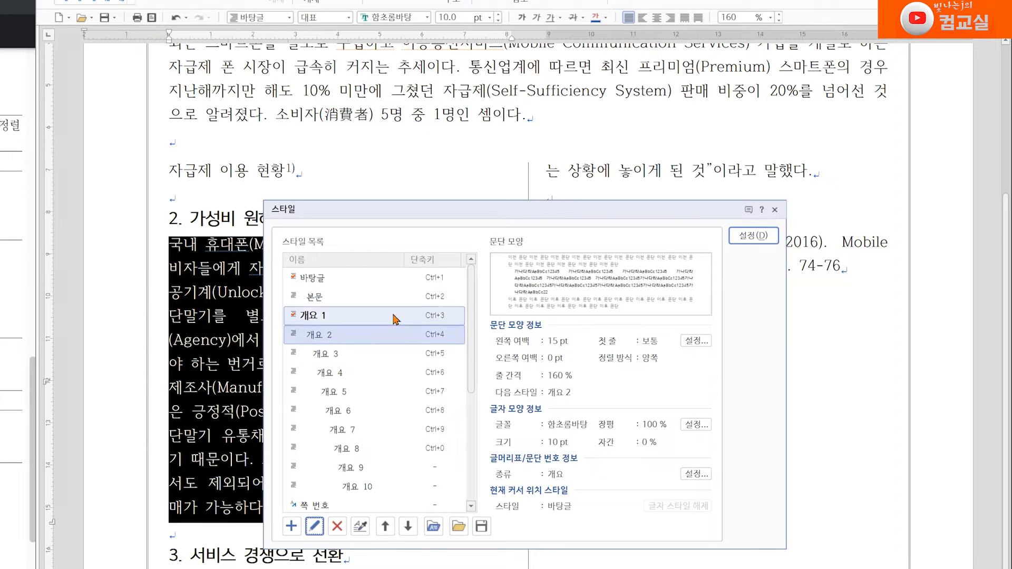
{"action": "left_click", "coordinate": [754, 235]}
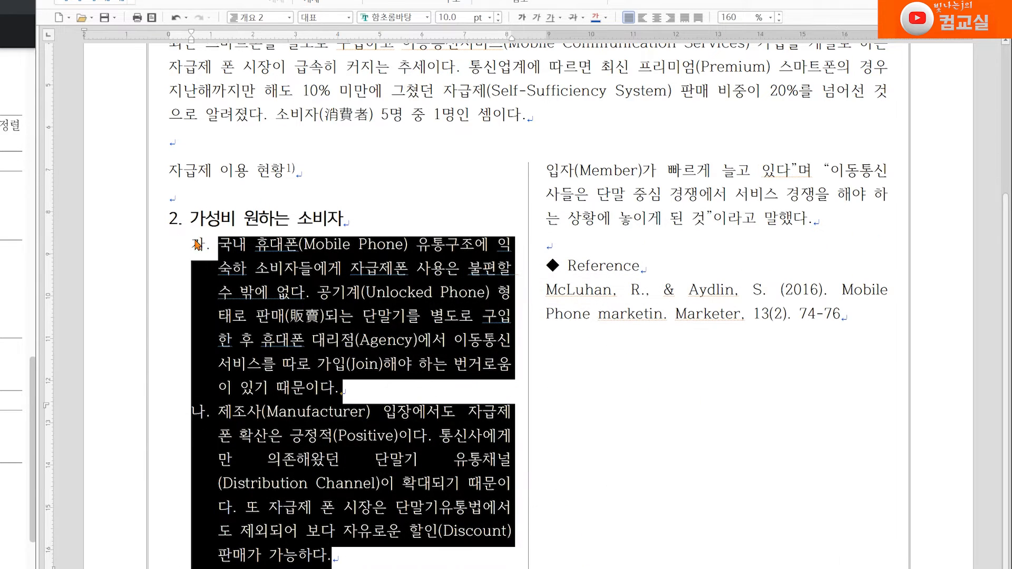
Step: Select the body text from section 3 through the right column's paragraph and apply the 개요 2 style
{"action": "scroll", "coordinate": [298, 498], "scroll_direction": "down", "scroll_amount": 5}
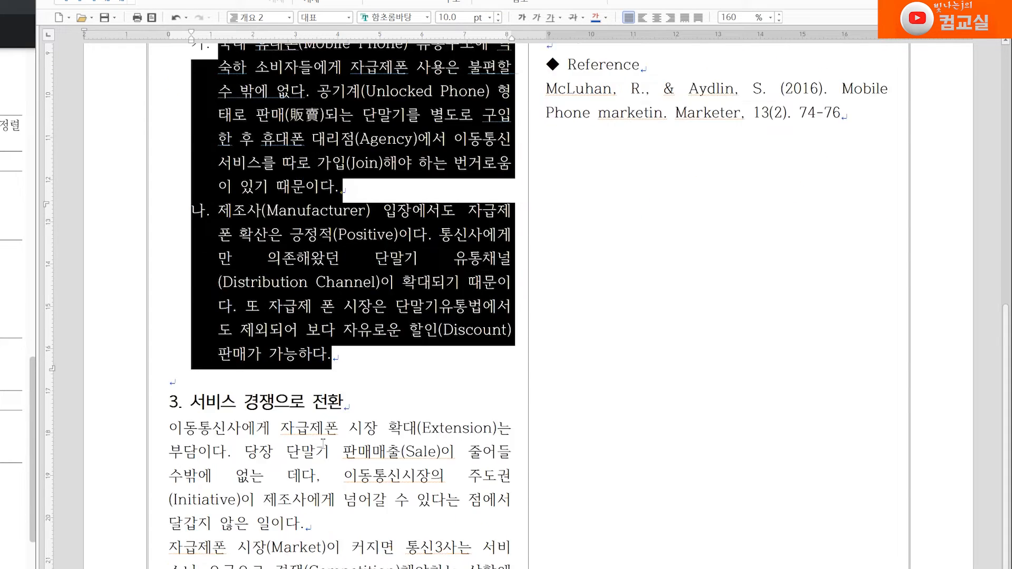
{"action": "left_click", "coordinate": [169, 365]}
{"action": "left_click_drag", "start_coordinate": [169, 365], "coordinate": [816, 124]}
{"action": "left_click", "coordinate": [289, 17]}
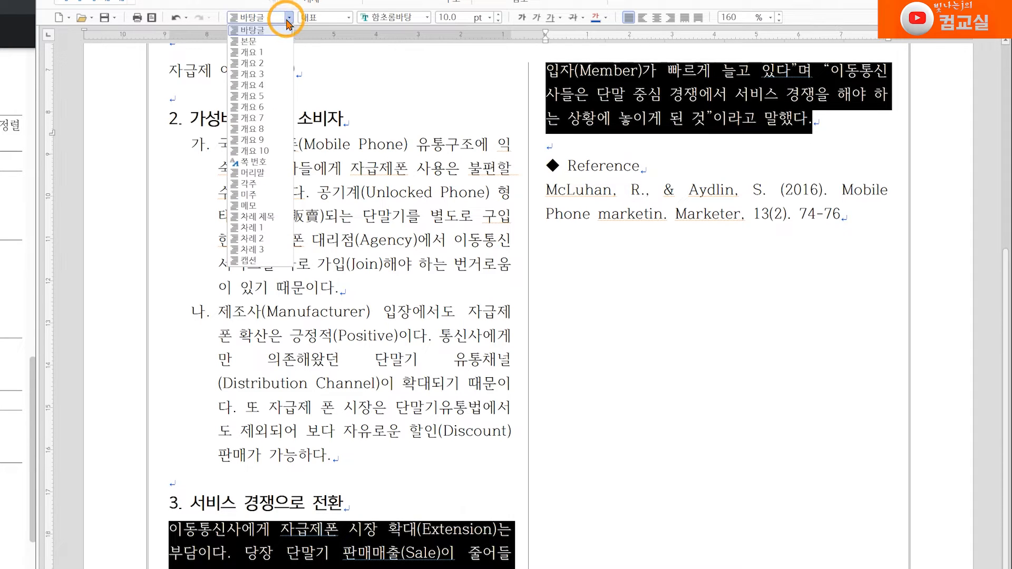
{"action": "left_click", "coordinate": [252, 63]}
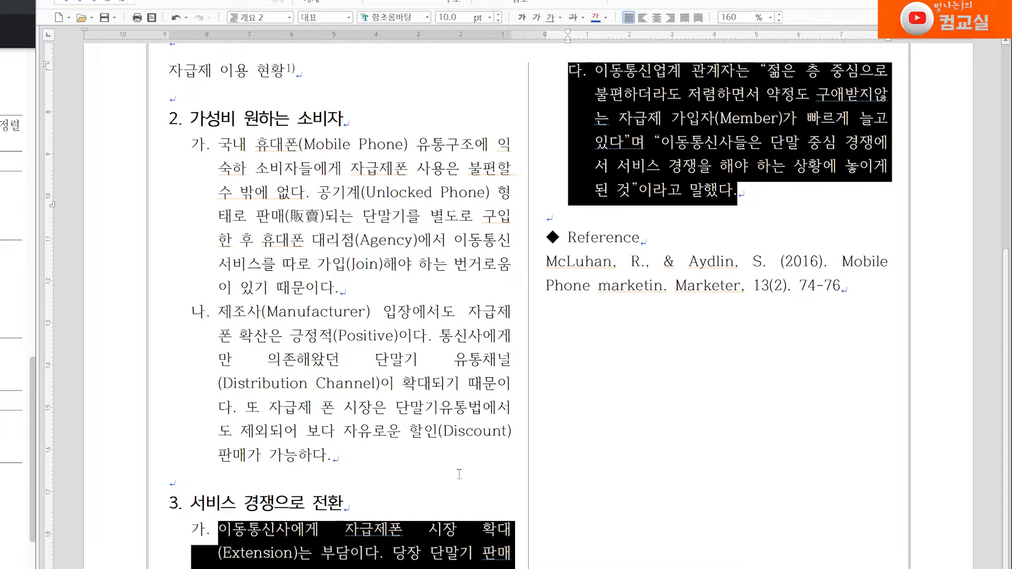
Step: Correct the typo 익숙하 to 익숙한 in the first 개요 2 paragraph
{"action": "left_click", "coordinate": [246, 168]}
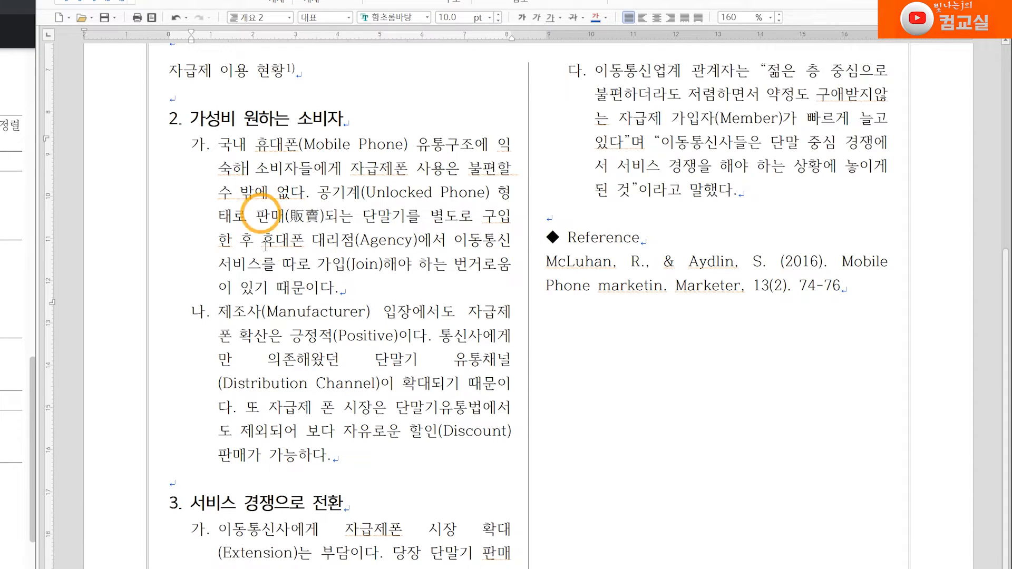
{"action": "key", "text": "BackSpace"}
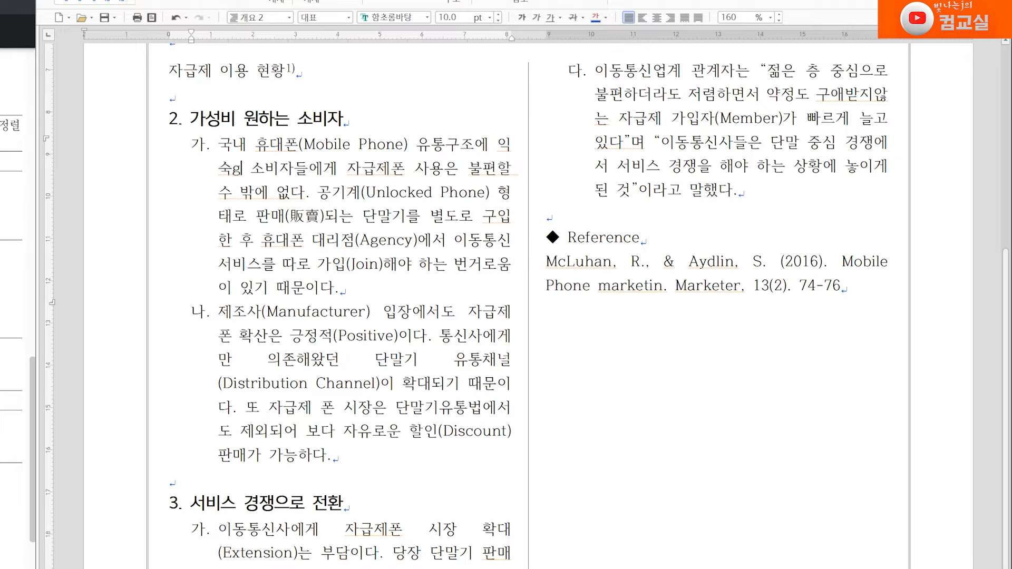
{"action": "type", "text": "한"}
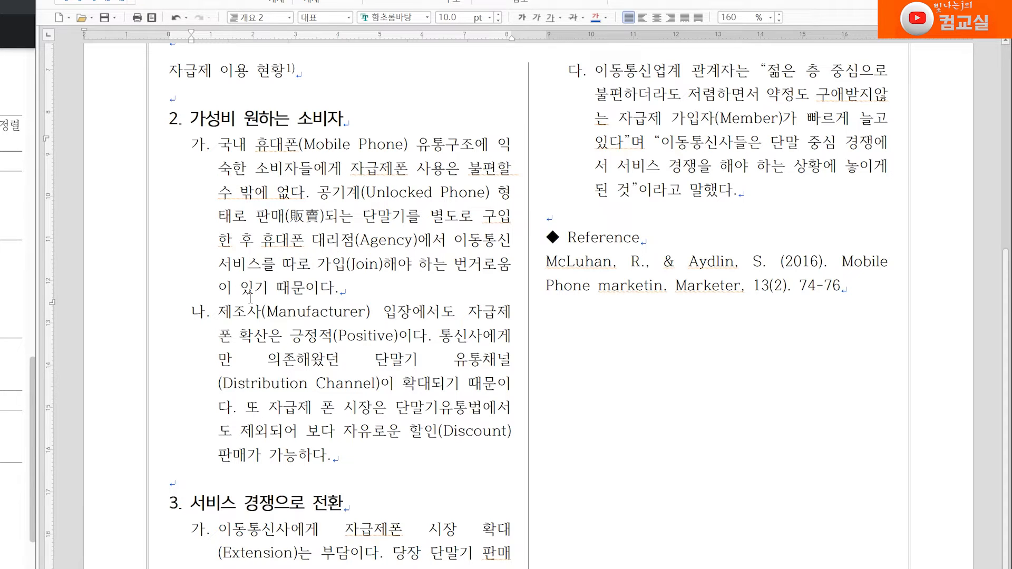
Step: Select the 자급제 이용 현황 title line and start a new paragraph style named 표제목 with centered alignment
{"action": "scroll", "coordinate": [252, 291], "scroll_direction": "up", "scroll_amount": 1}
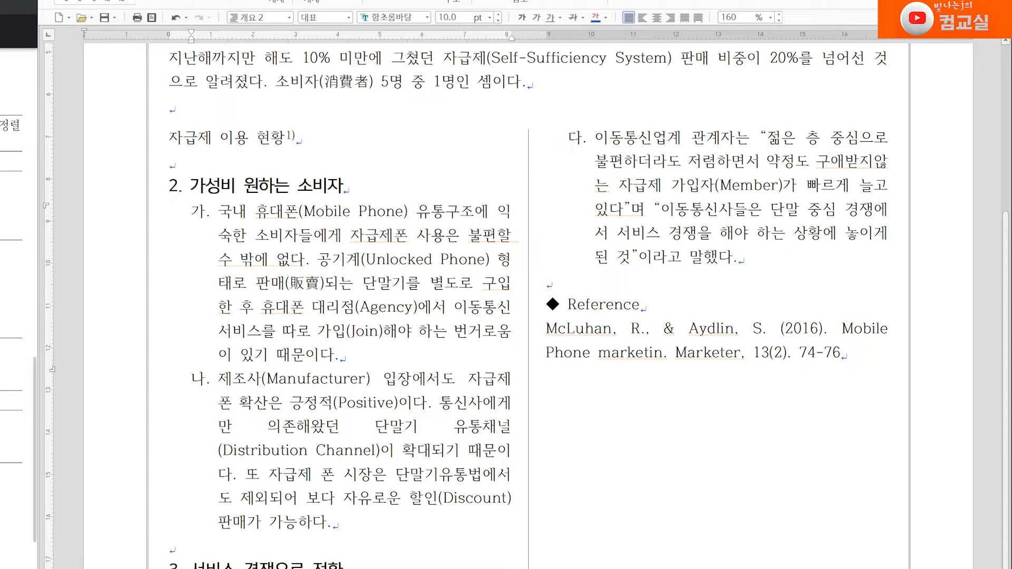
{"action": "scroll", "coordinate": [352, 227], "scroll_direction": "up", "scroll_amount": 1}
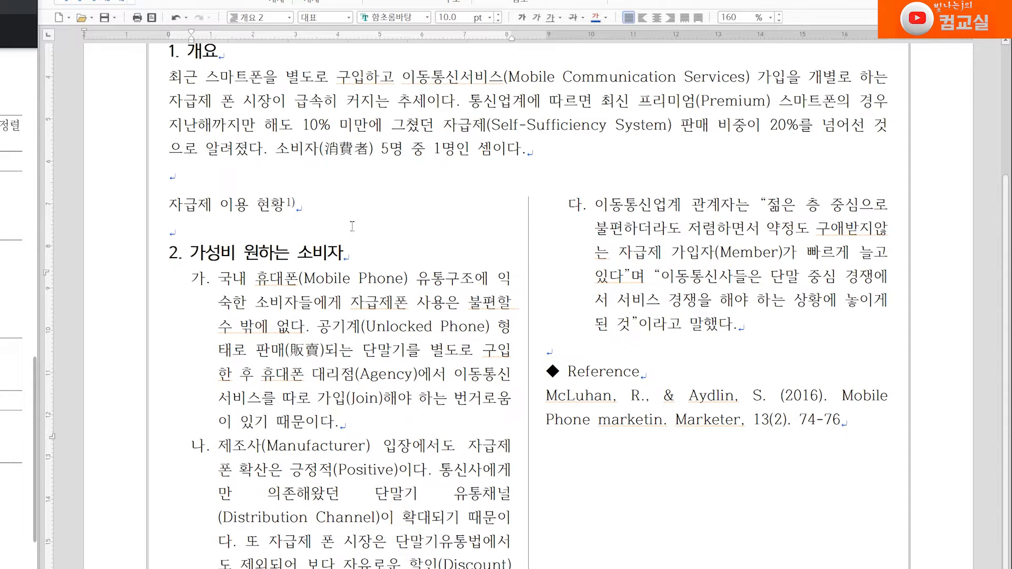
{"action": "left_click_drag", "start_coordinate": [177, 202], "coordinate": [324, 203]}
{"action": "left_click", "coordinate": [170, 198]}
{"action": "left_click_drag", "start_coordinate": [170, 199], "coordinate": [191, 199]}
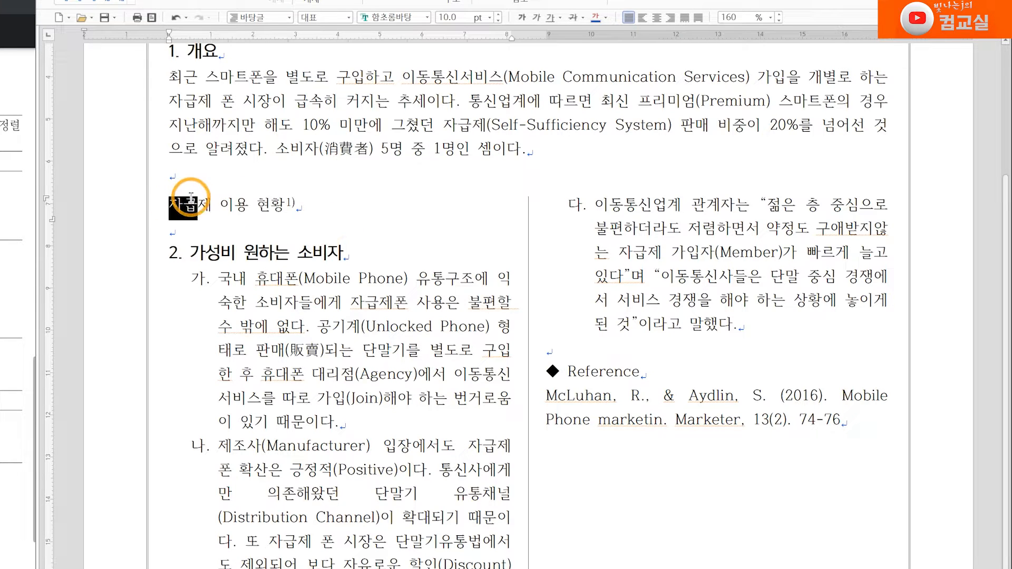
{"action": "left_click", "coordinate": [200, 207]}
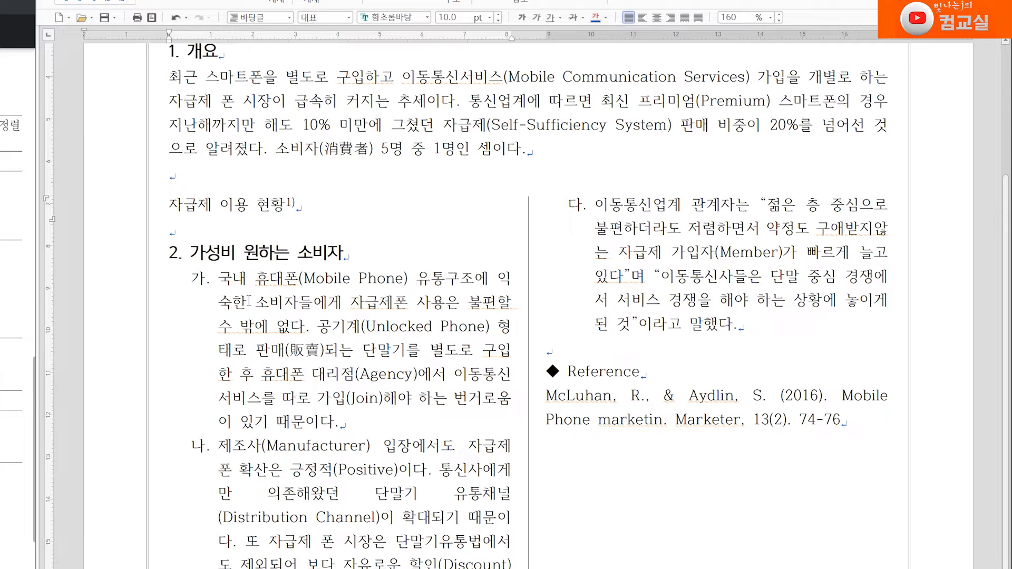
{"action": "triple_click", "coordinate": [188, 201]}
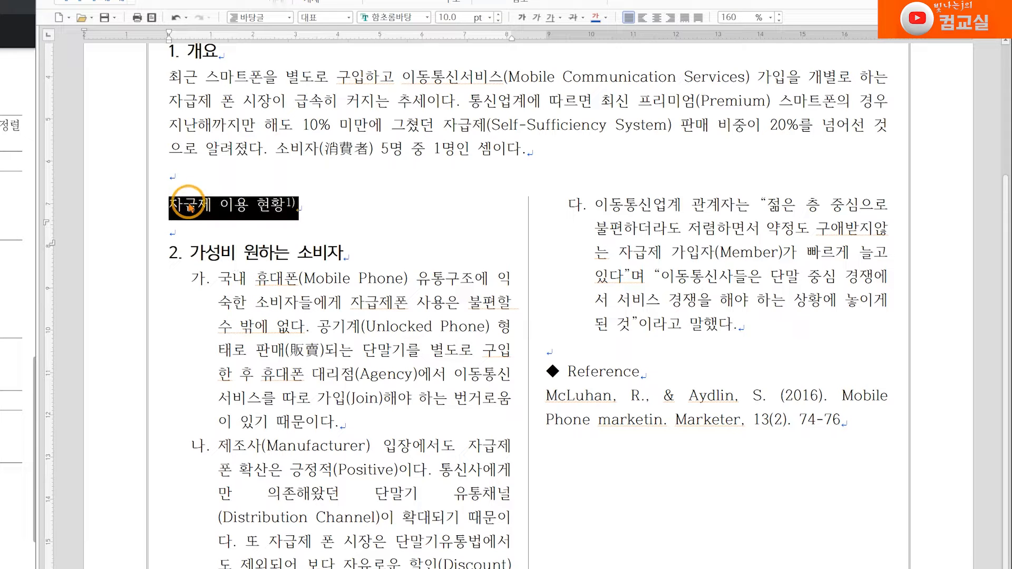
{"action": "right_click", "coordinate": [272, 206]}
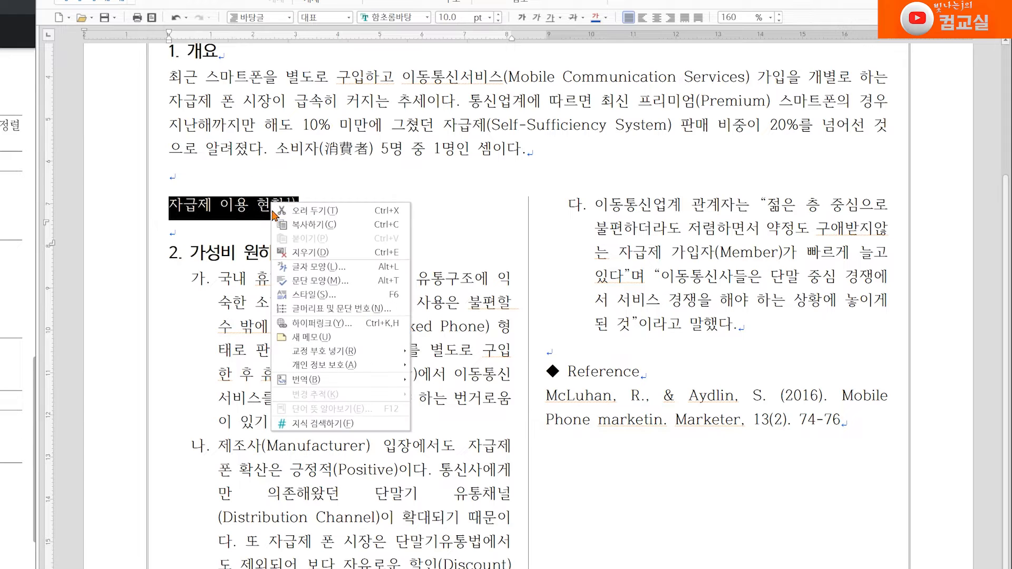
{"action": "left_click", "coordinate": [304, 296]}
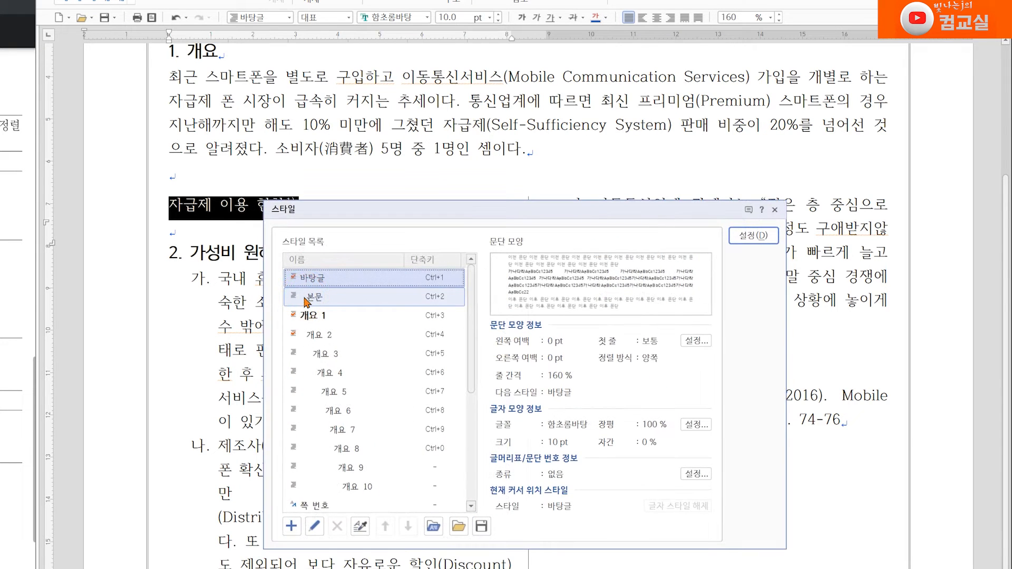
{"action": "left_click", "coordinate": [292, 526]}
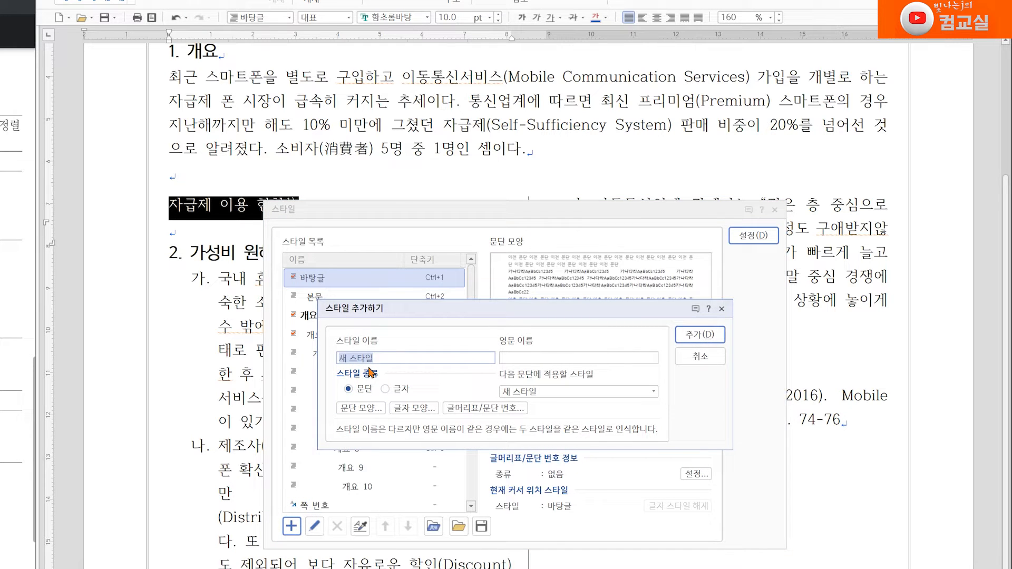
{"action": "type", "text": "표제목"}
{"action": "left_click", "coordinate": [363, 408]}
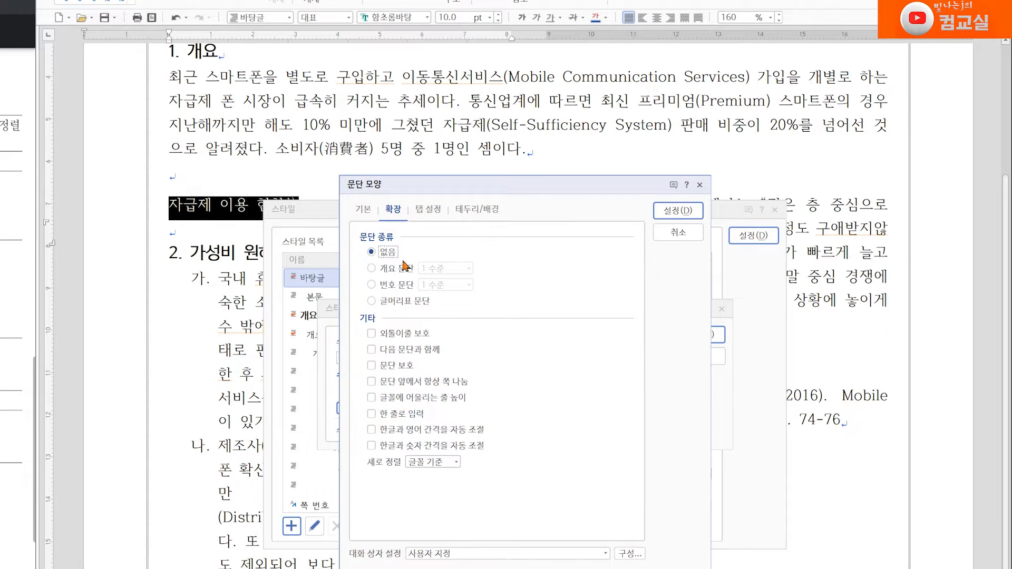
{"action": "left_click", "coordinate": [364, 209]}
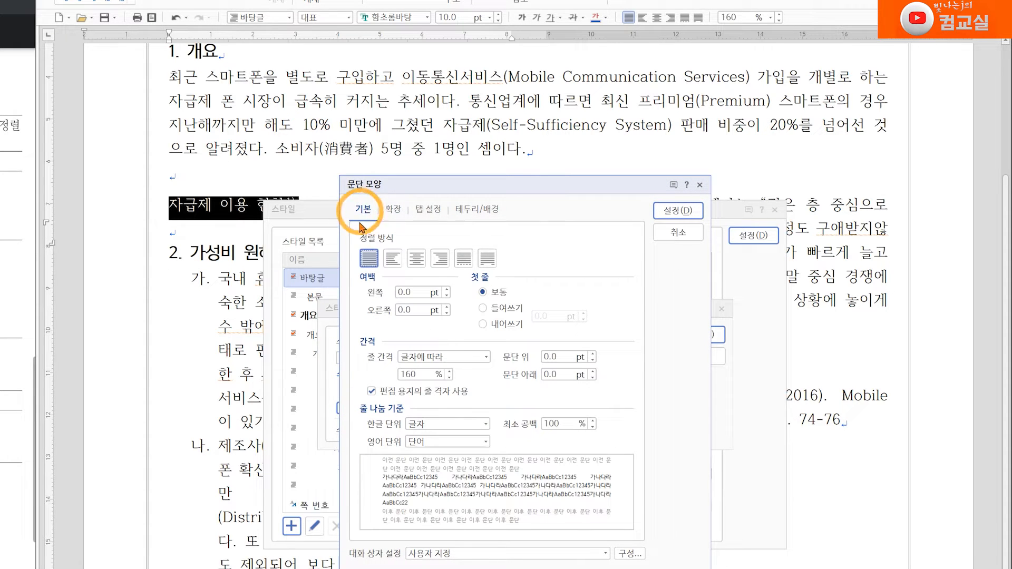
{"action": "left_click", "coordinate": [417, 259]}
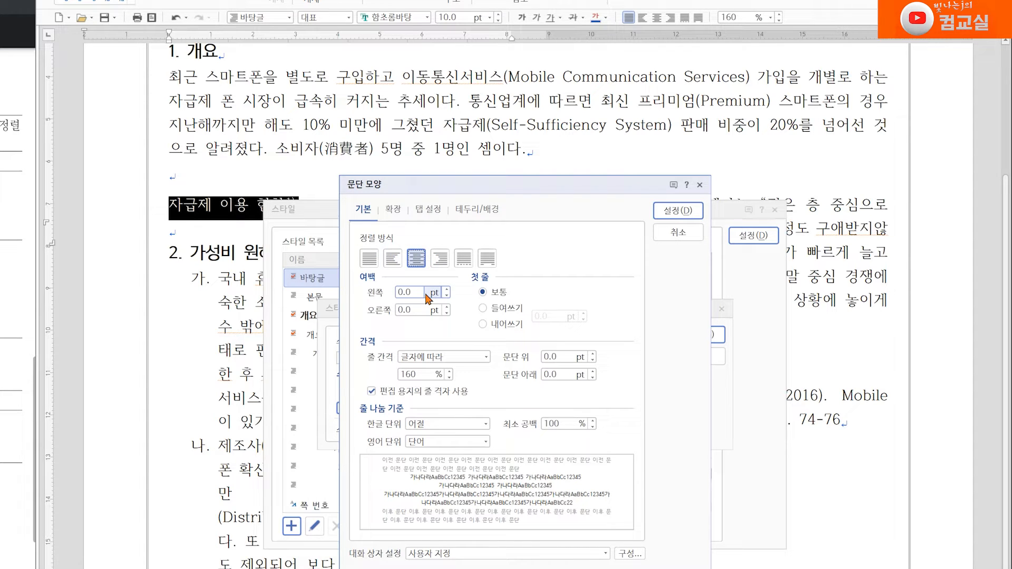
{"action": "left_click", "coordinate": [678, 210]}
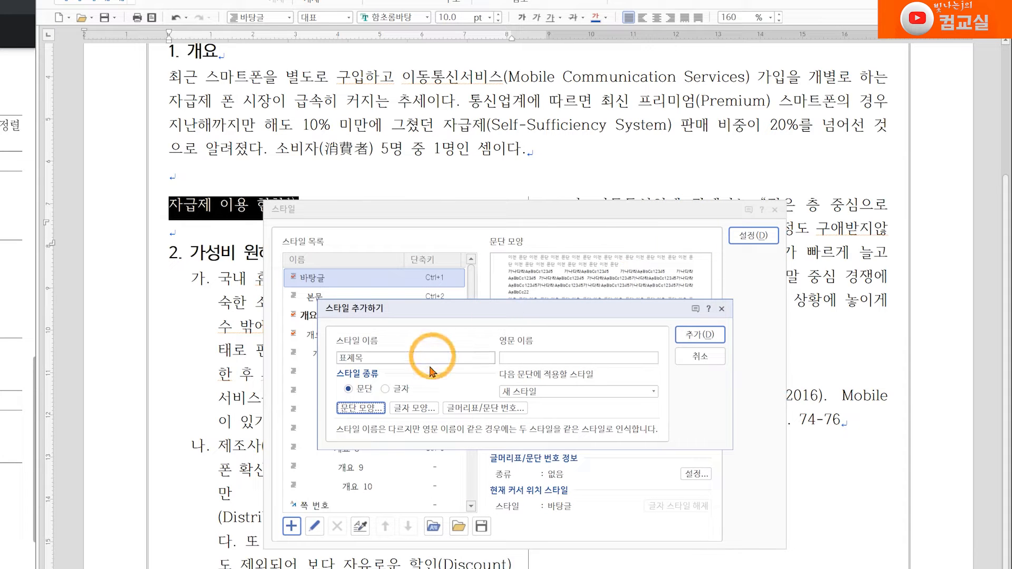
Step: Set the 표제목 style's font to 한컴돋움 bold, add the style, and apply it to the title line
{"action": "left_click", "coordinate": [417, 411]}
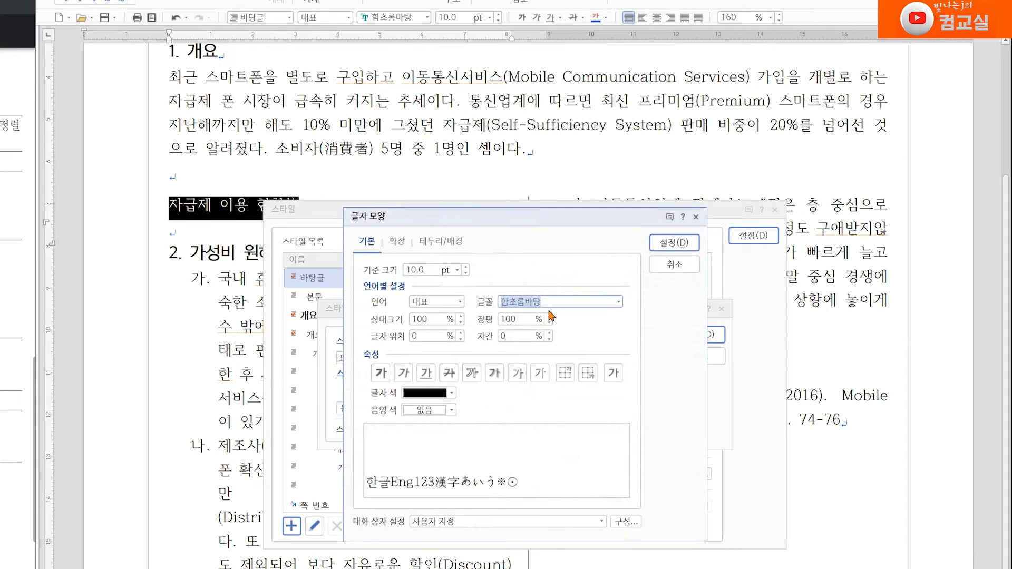
{"action": "type", "text": "한컴도ㄷ움"}
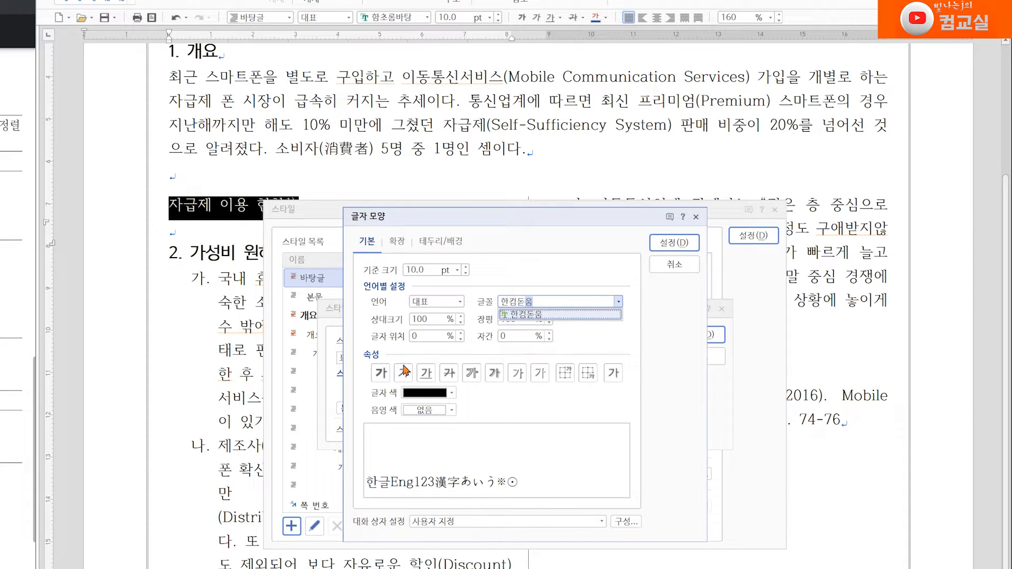
{"action": "left_click", "coordinate": [383, 372]}
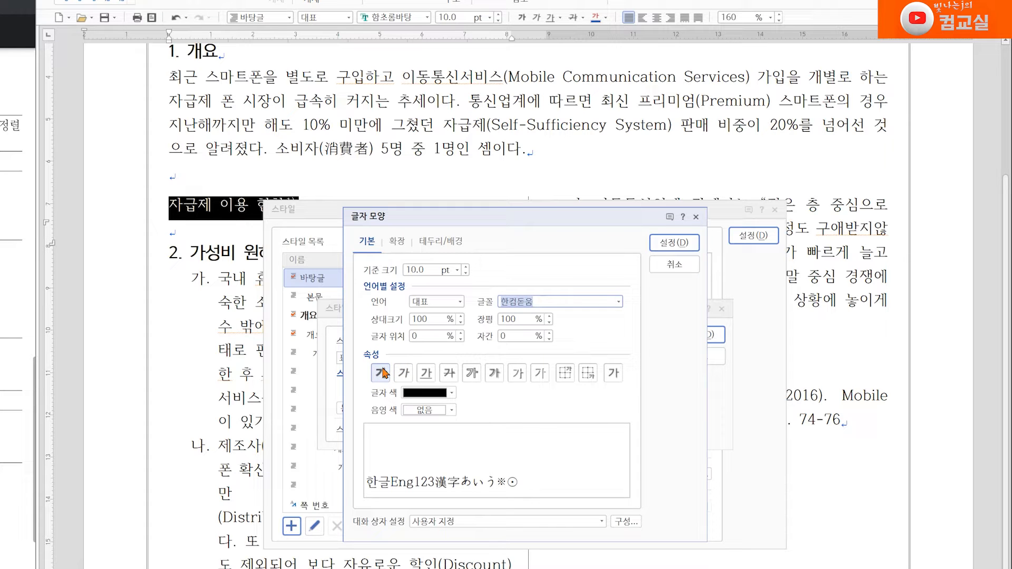
{"action": "left_click", "coordinate": [672, 243]}
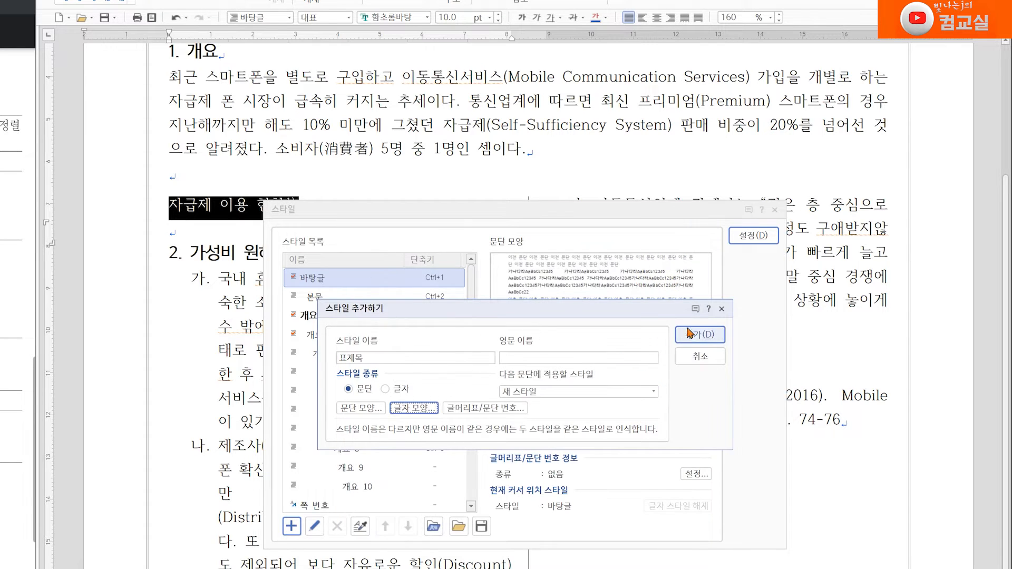
{"action": "left_click", "coordinate": [691, 334]}
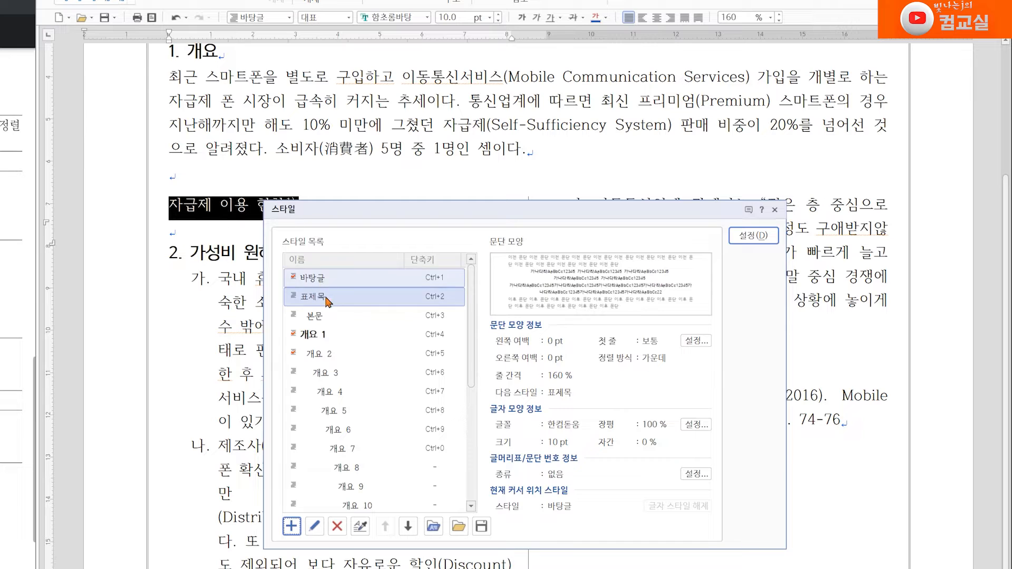
{"action": "left_click", "coordinate": [769, 236]}
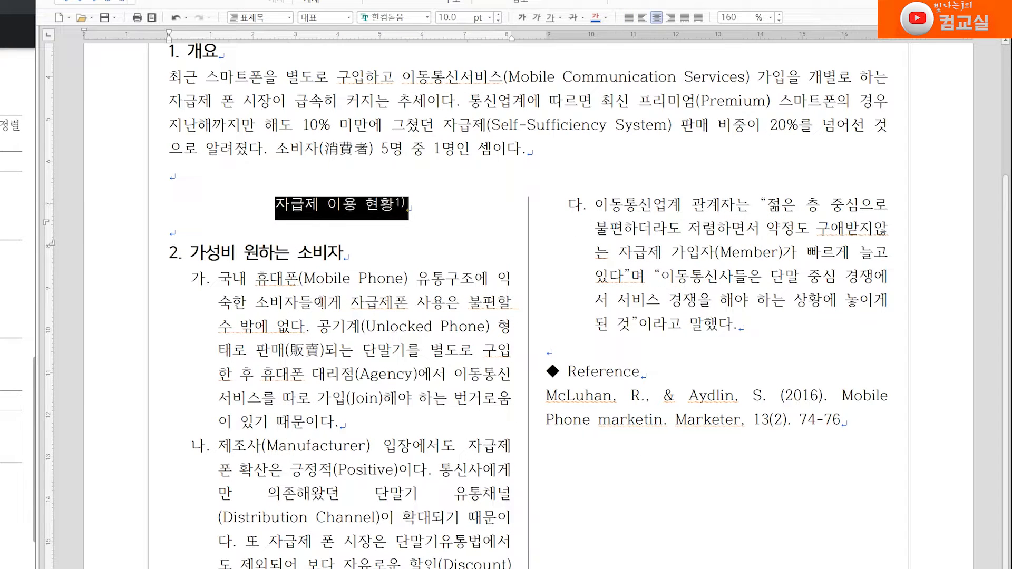
Step: Edit the 표제목 style to make its characters bold and reapply it to the title line
{"action": "left_click", "coordinate": [322, 302]}
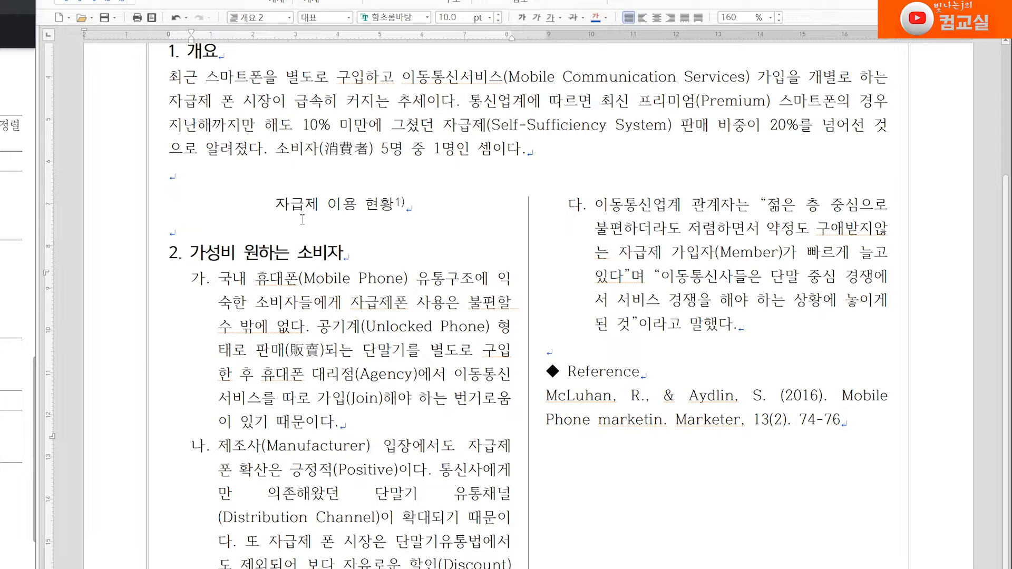
{"action": "left_click_drag", "start_coordinate": [276, 200], "coordinate": [418, 238]}
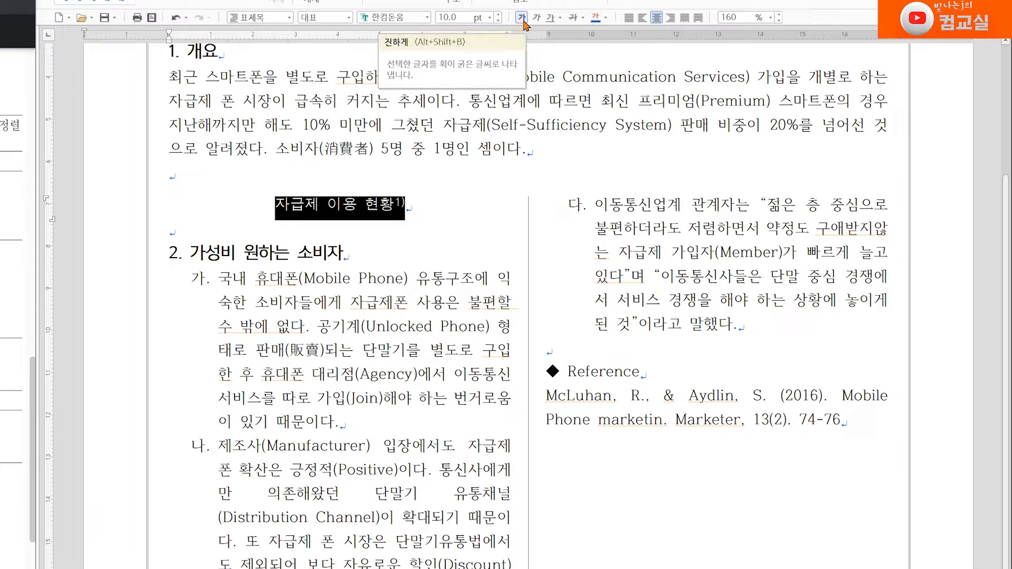
{"action": "right_click", "coordinate": [345, 206]}
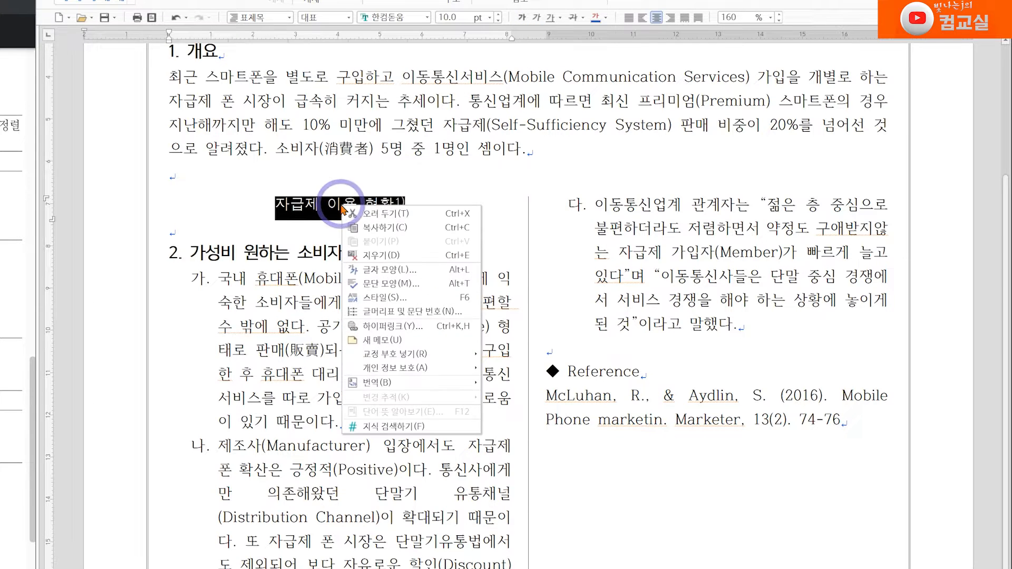
{"action": "left_click", "coordinate": [372, 298]}
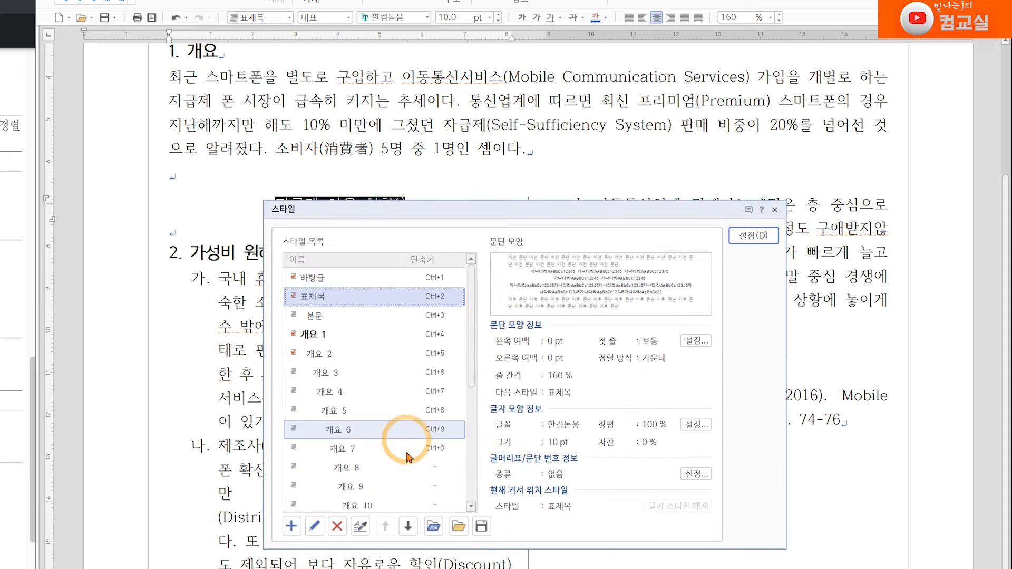
{"action": "left_click", "coordinate": [314, 529]}
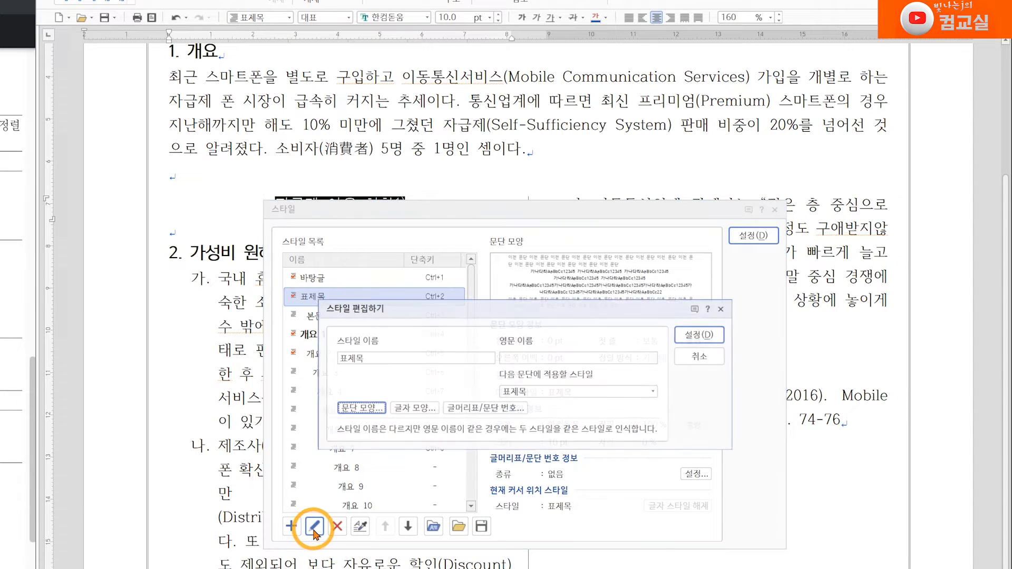
{"action": "left_click", "coordinate": [415, 408]}
{"action": "left_click", "coordinate": [381, 373]}
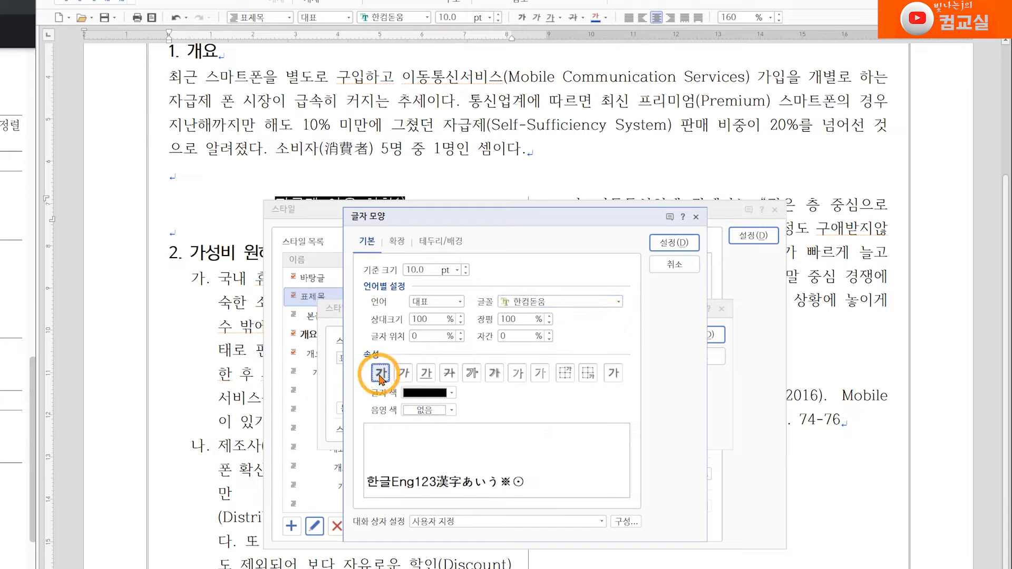
{"action": "left_click", "coordinate": [671, 244]}
{"action": "left_click", "coordinate": [700, 334]}
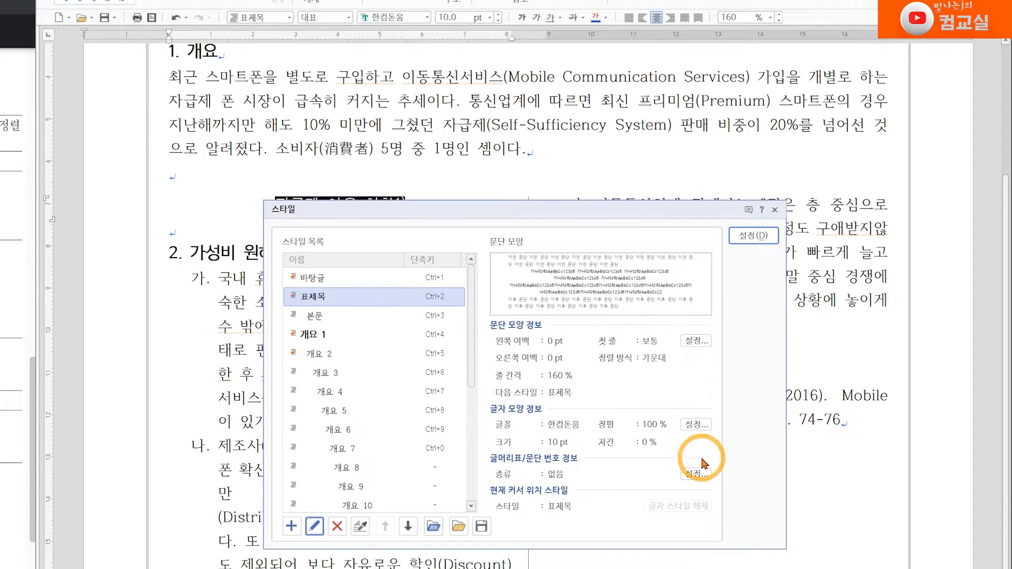
{"action": "left_click", "coordinate": [753, 235]}
{"action": "left_click", "coordinate": [325, 278]}
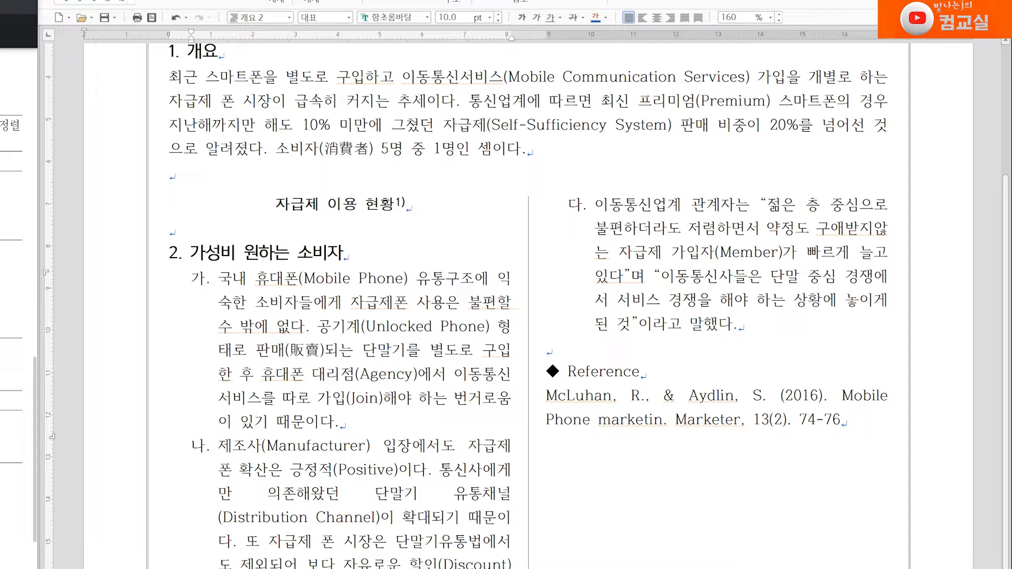
Step: Select the McLuhan reference entry and start a new paragraph style named 참고문헌1
{"action": "scroll", "coordinate": [725, 434], "scroll_direction": "down", "scroll_amount": 3}
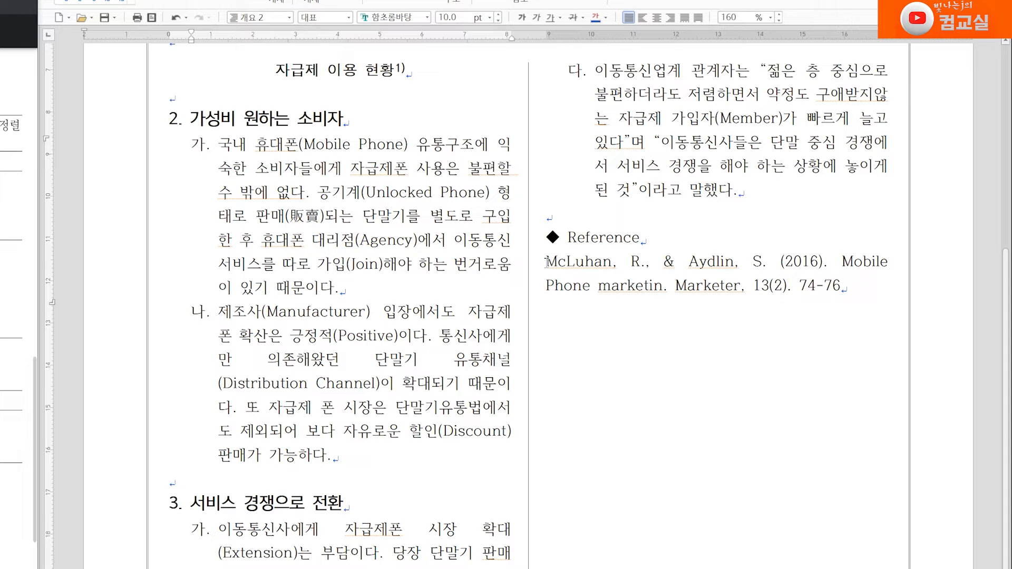
{"action": "left_click_drag", "start_coordinate": [546, 261], "coordinate": [858, 298]}
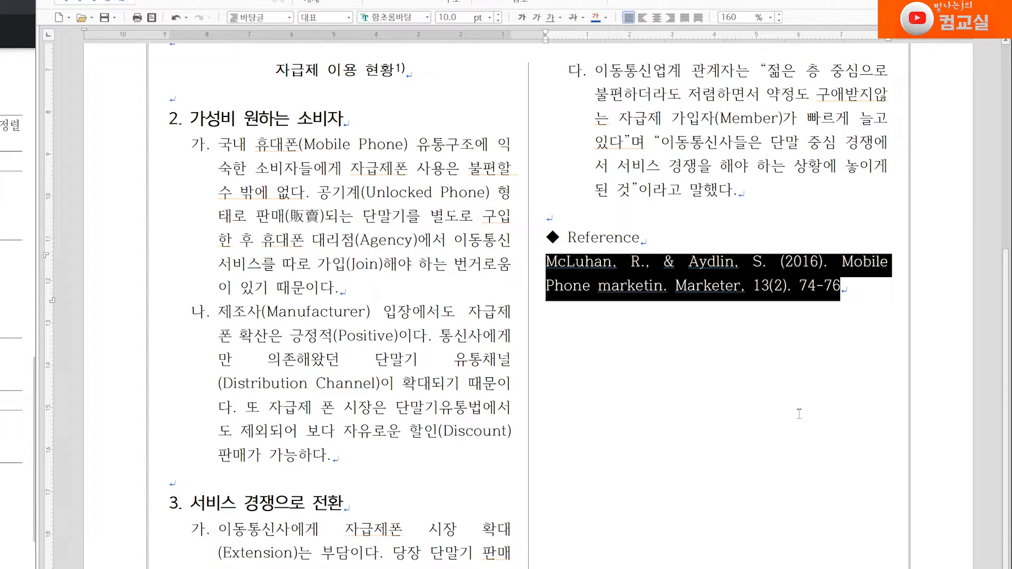
{"action": "right_click", "coordinate": [597, 267]}
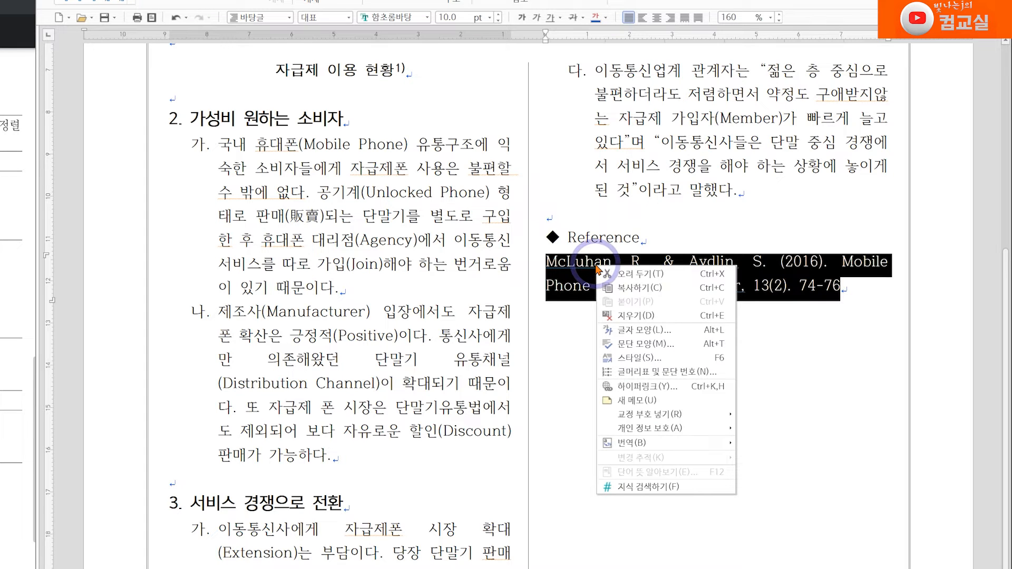
{"action": "left_click", "coordinate": [642, 358]}
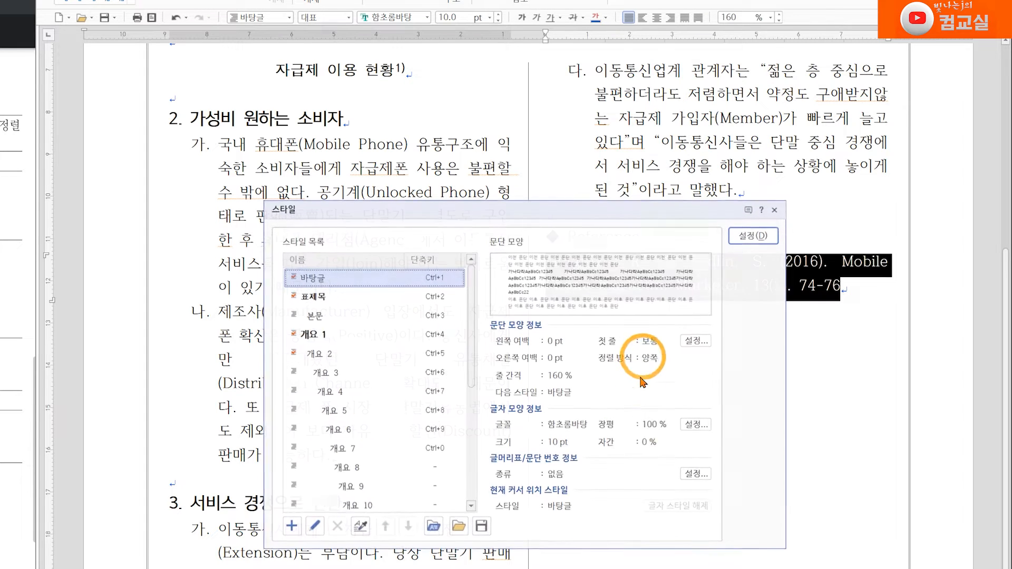
{"action": "left_click", "coordinate": [291, 526]}
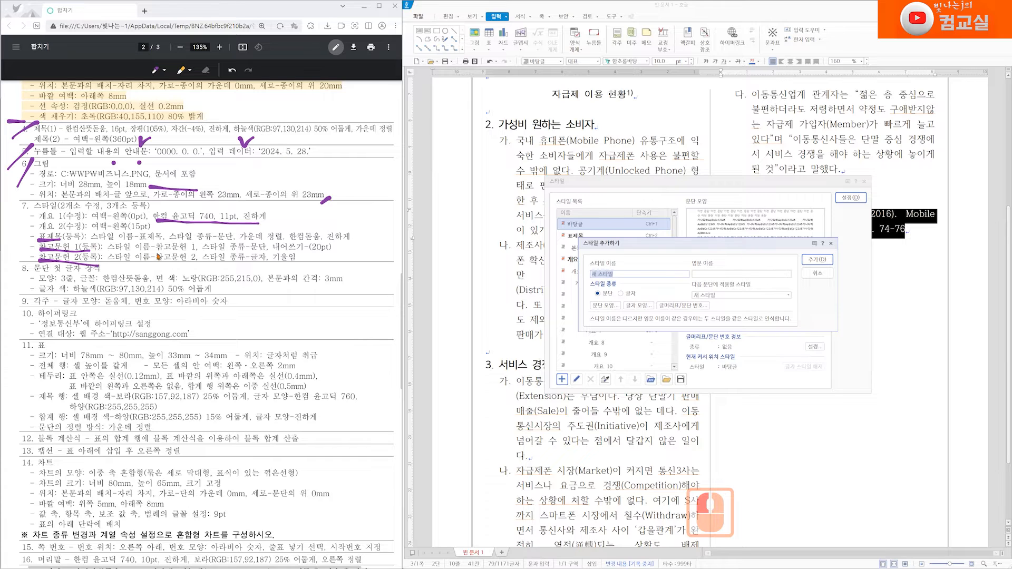
{"action": "left_click_drag", "start_coordinate": [153, 252], "coordinate": [187, 252]}
{"action": "left_click_drag", "start_coordinate": [153, 262], "coordinate": [188, 261]}
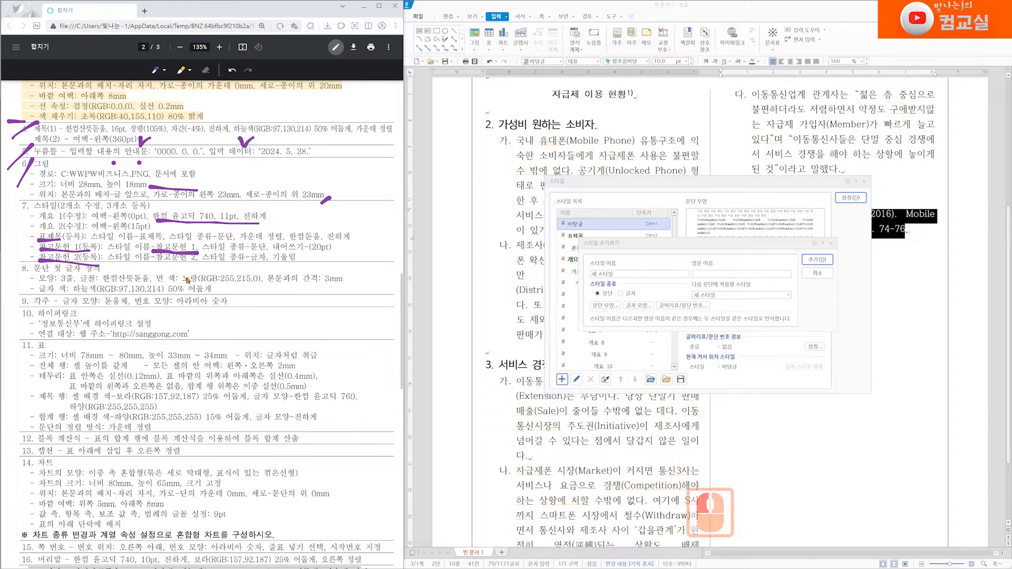
{"action": "left_click", "coordinate": [525, 274]}
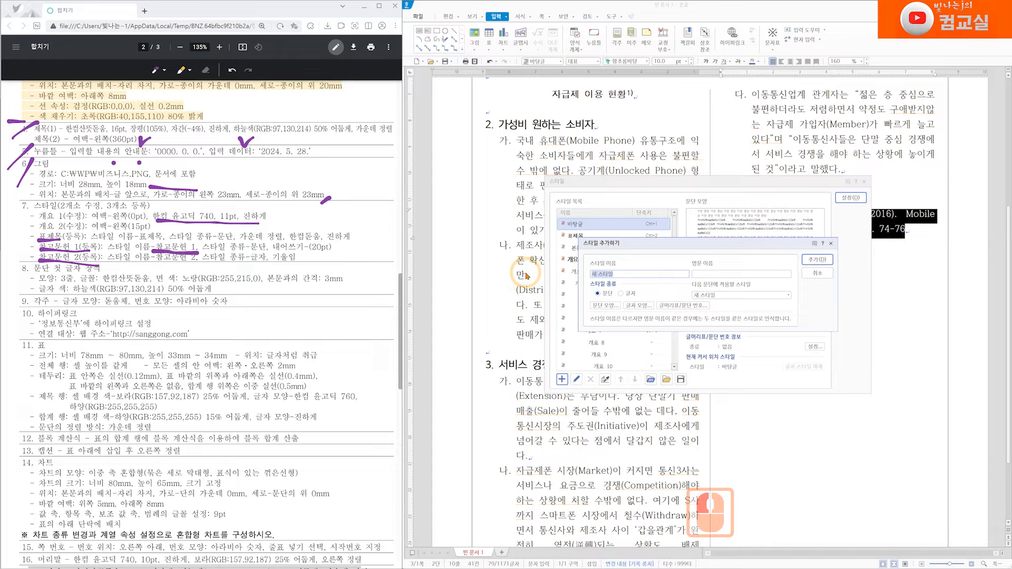
{"action": "type", "text": "참고문헌1"}
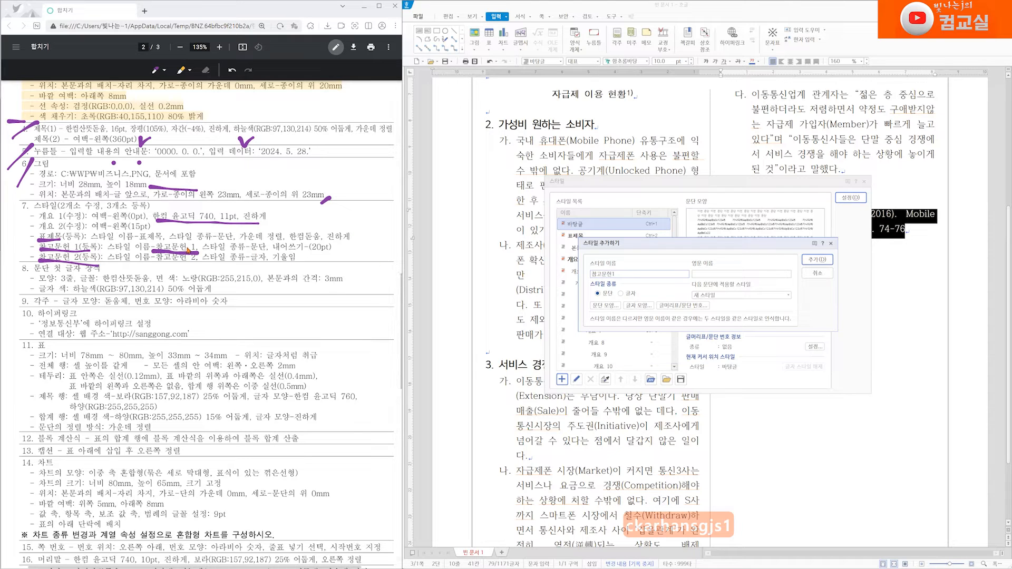
{"action": "left_click_drag", "start_coordinate": [184, 236], "coordinate": [197, 233]}
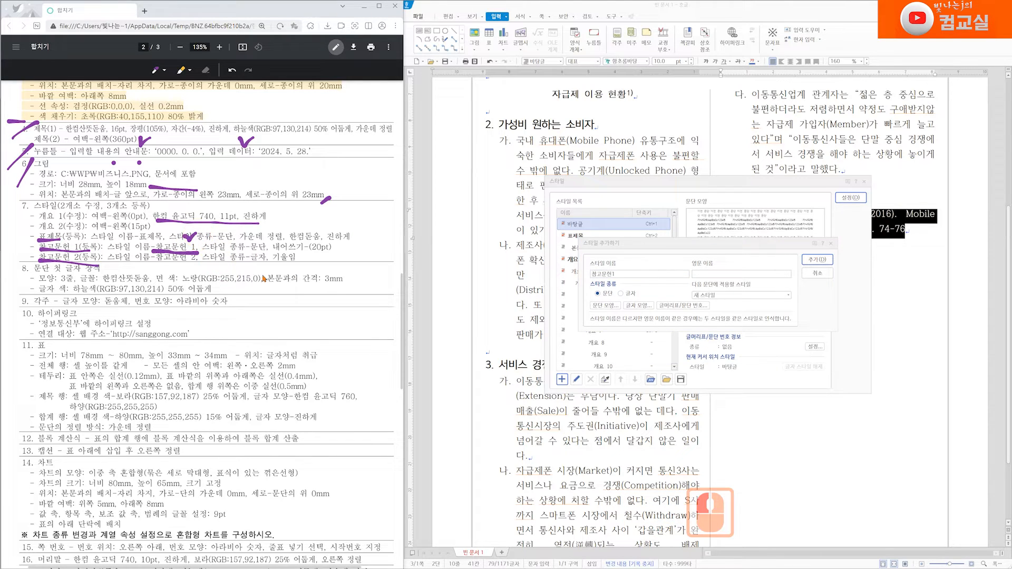
Step: Give the 참고문헌1 style a 20 pt hanging first-line indent, add the style, and apply it to the reference
{"action": "left_click", "coordinate": [612, 273]}
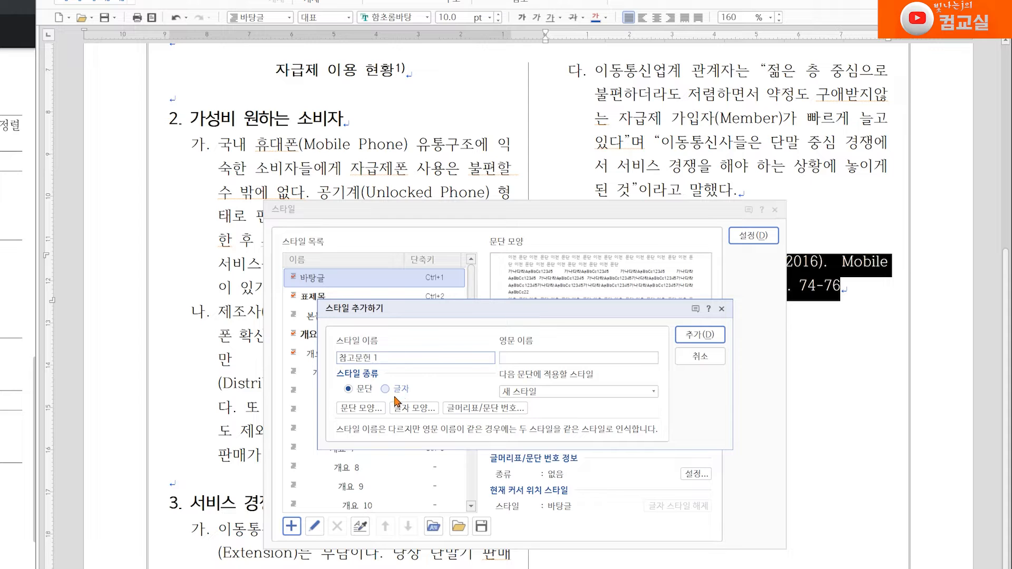
{"action": "left_click", "coordinate": [362, 409]}
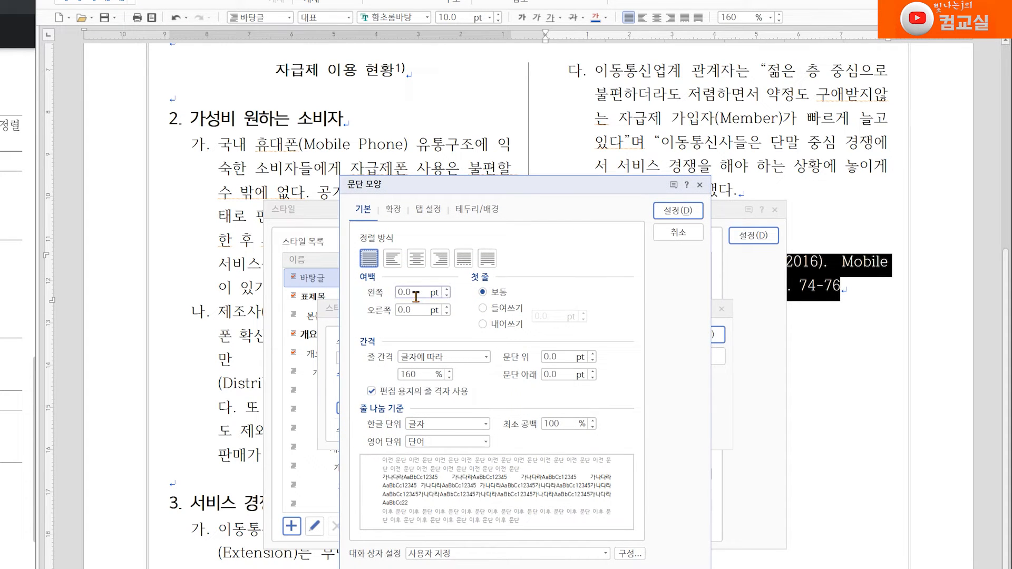
{"action": "left_click", "coordinate": [483, 324]}
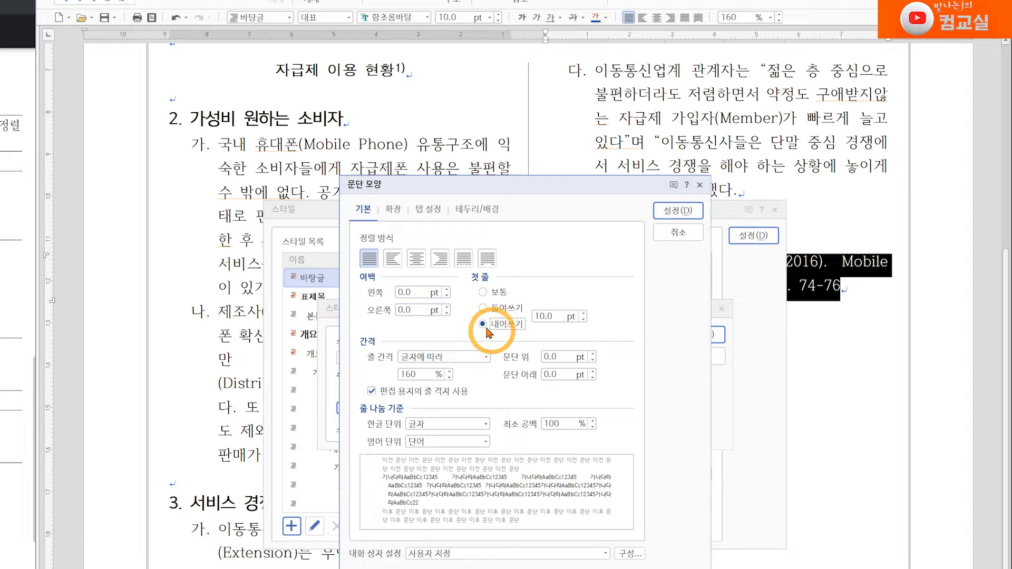
{"action": "left_click", "coordinate": [543, 316]}
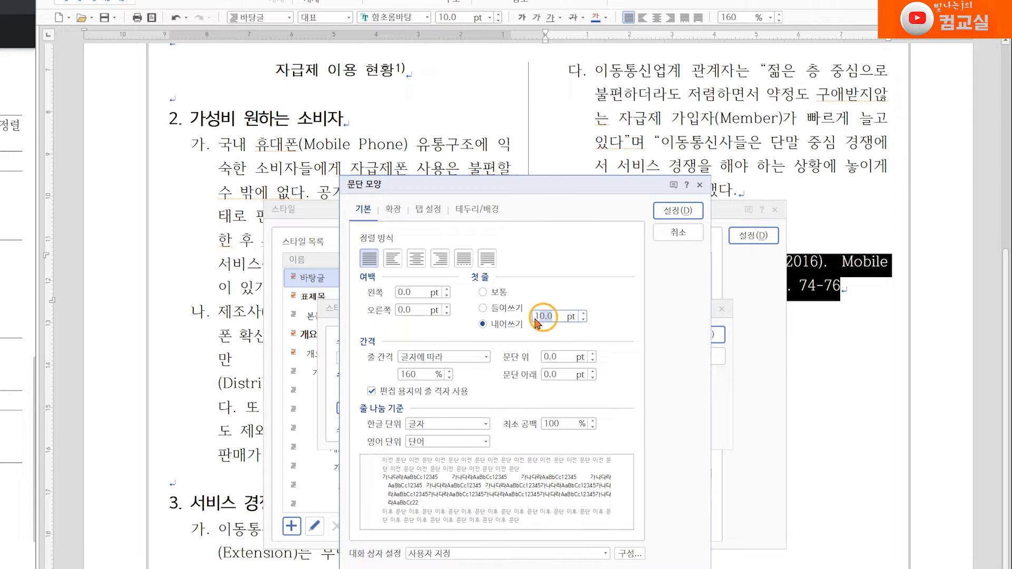
{"action": "type", "text": "20"}
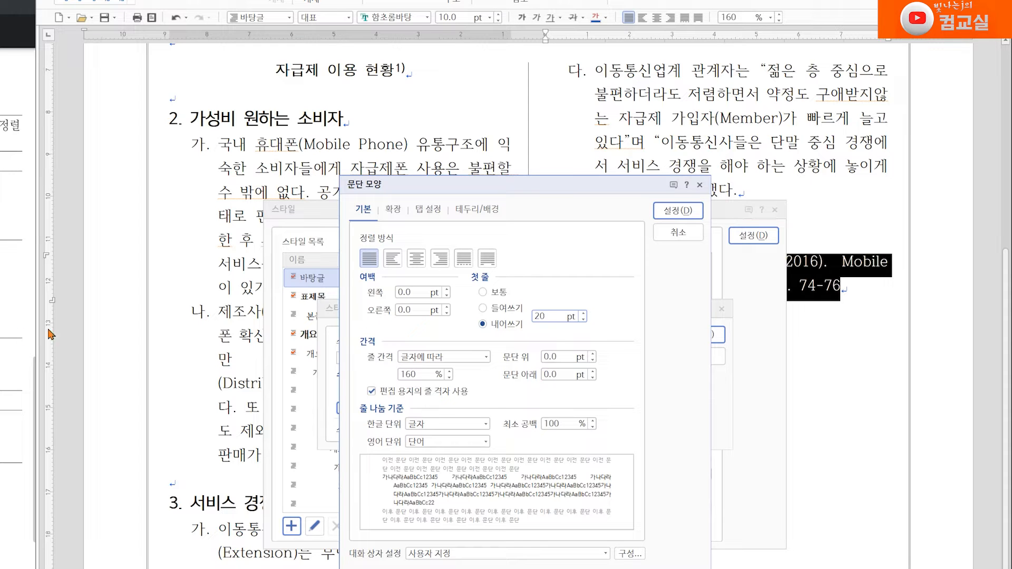
{"action": "left_click", "coordinate": [679, 210]}
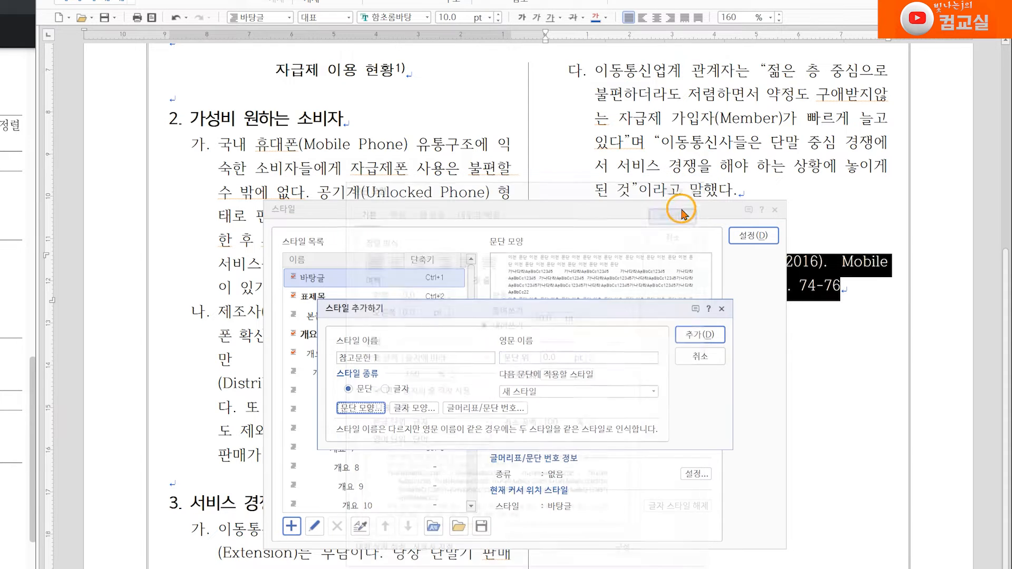
{"action": "left_click", "coordinate": [702, 336]}
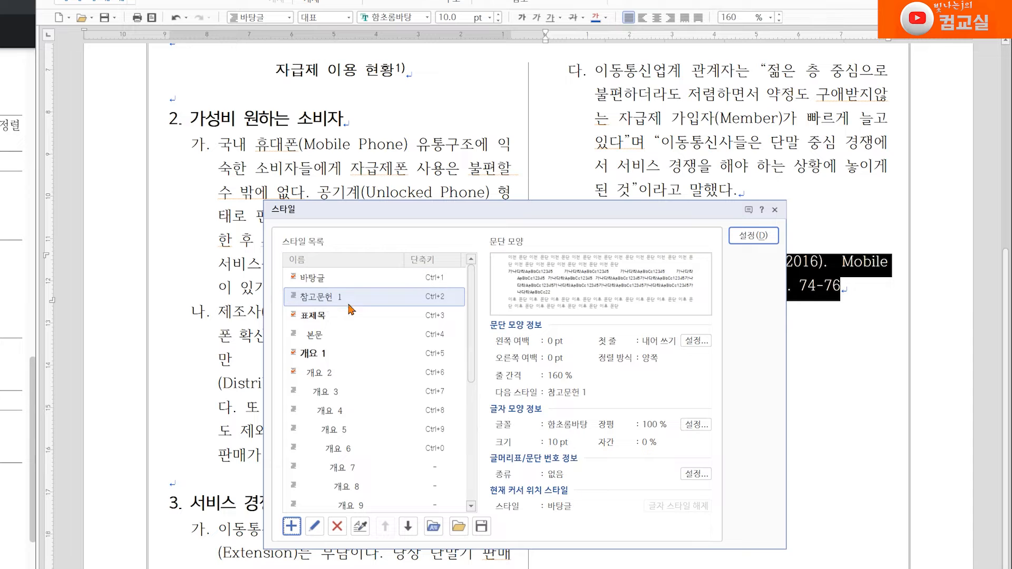
{"action": "left_click", "coordinate": [748, 235]}
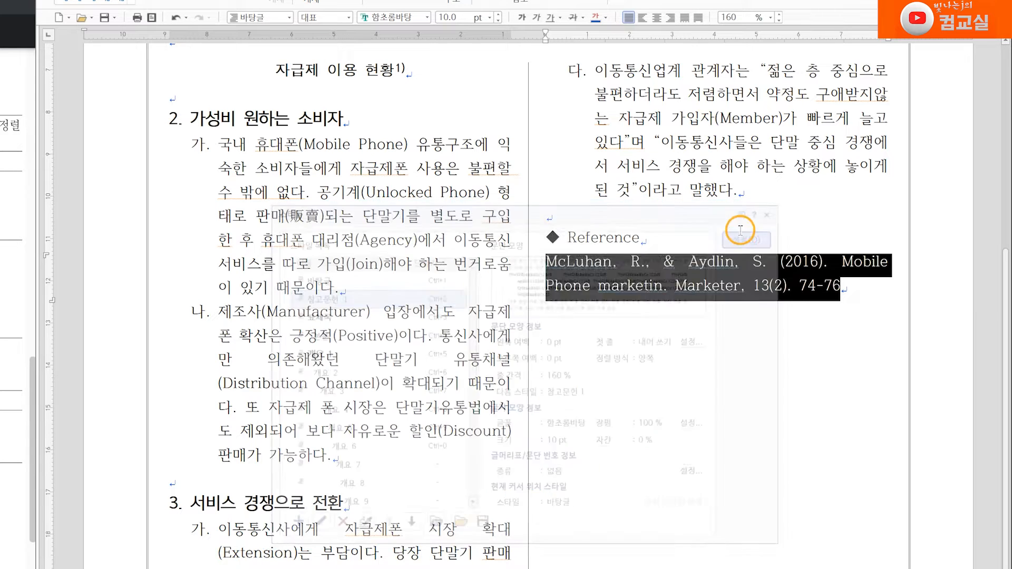
Step: Correct the reference text: marketin to marketing, the period after 13(2) to a comma, and add a final period
{"action": "left_click", "coordinate": [879, 287]}
{"action": "left_click", "coordinate": [904, 430]}
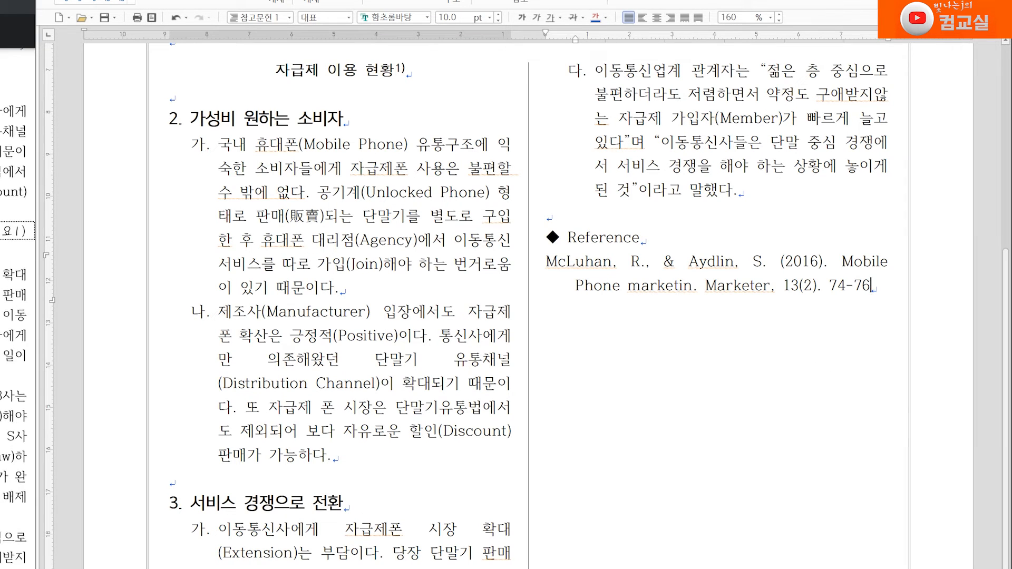
{"action": "left_click", "coordinate": [693, 288]}
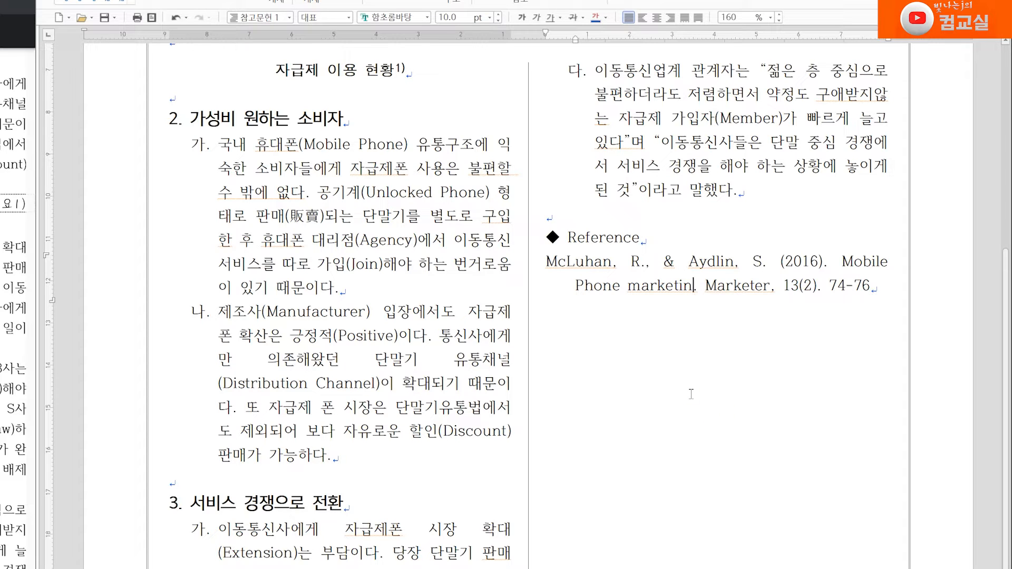
{"action": "type", "text": "g."}
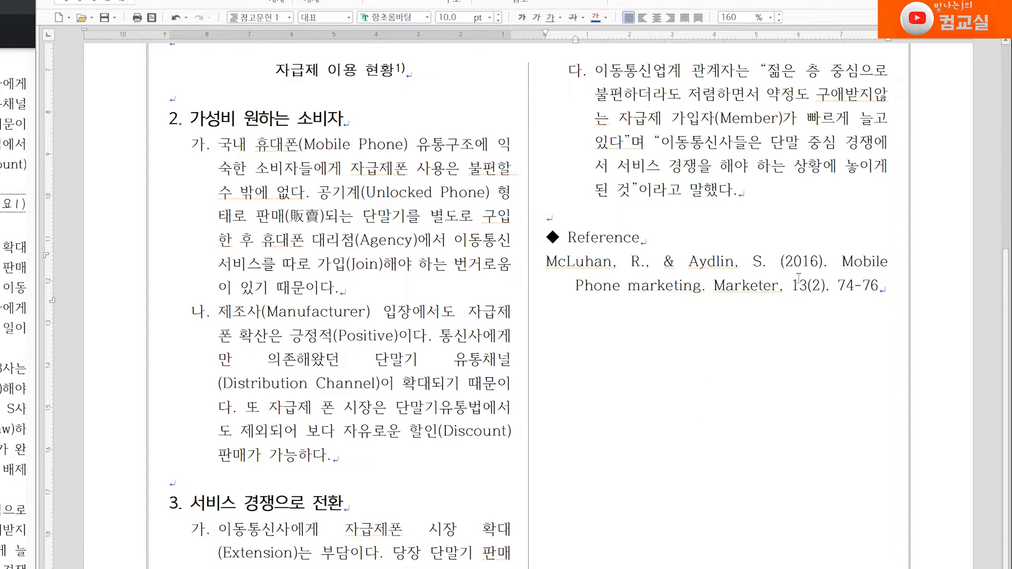
{"action": "left_click", "coordinate": [831, 285]}
{"action": "key", "text": "BackSpace"}
{"action": "type", "text": ","}
{"action": "left_click", "coordinate": [879, 287]}
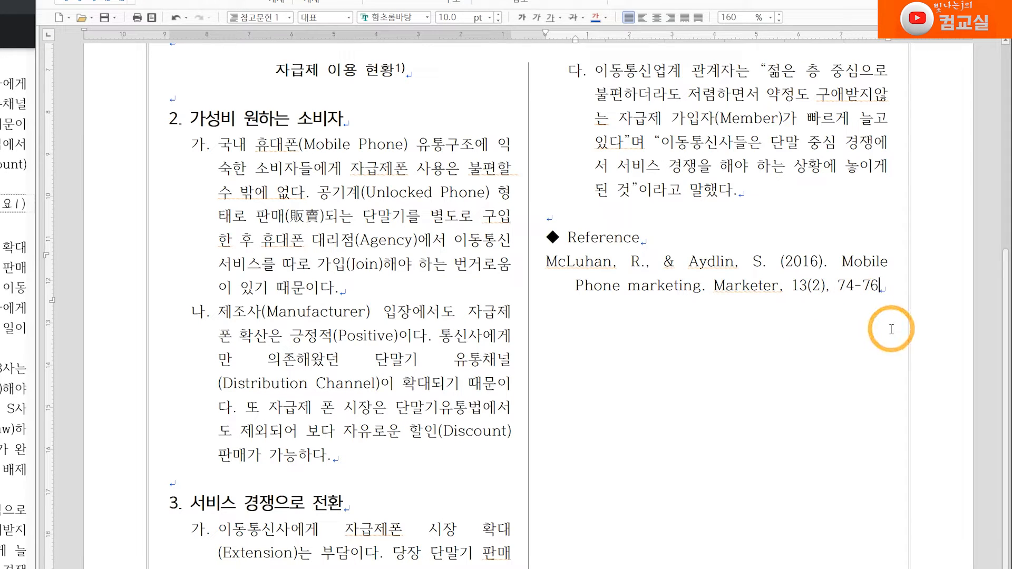
{"action": "type", "text": "."}
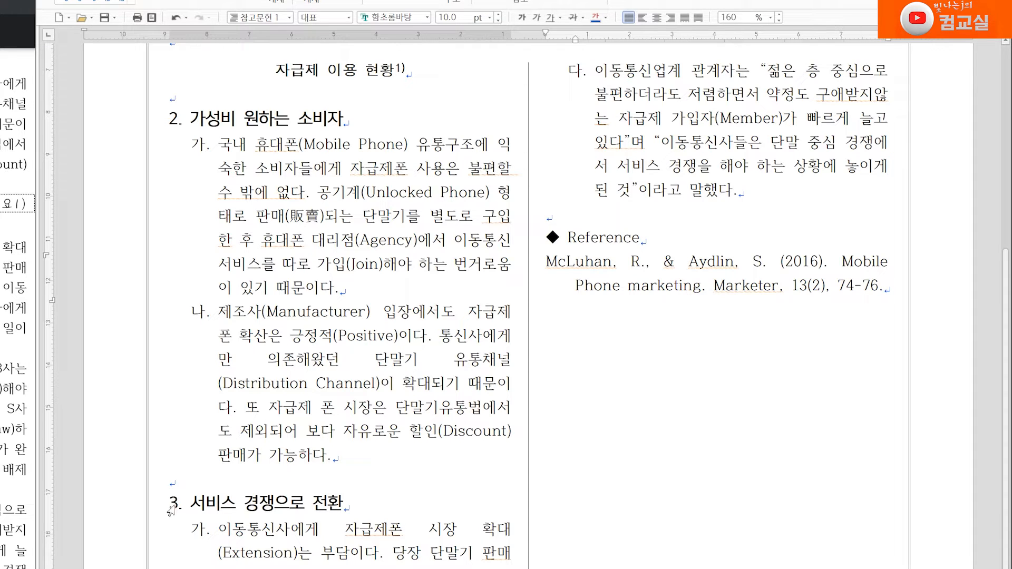
Step: Select "Marketer, 13" in the reference and start a new style named 참고문헌 2
{"action": "left_click_drag", "start_coordinate": [714, 287], "coordinate": [808, 293]}
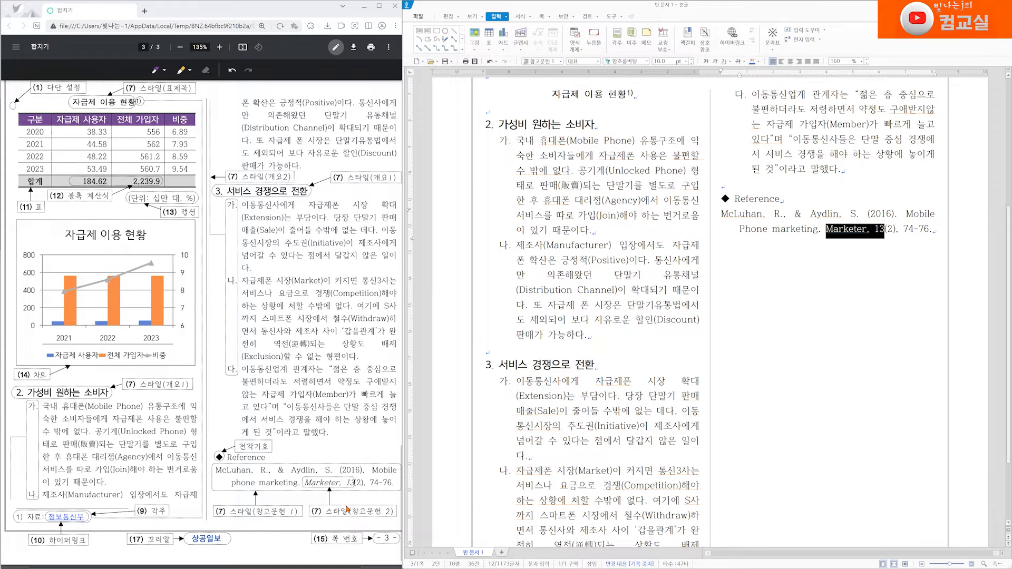
{"action": "scroll", "coordinate": [347, 510], "scroll_direction": "up", "scroll_amount": 9}
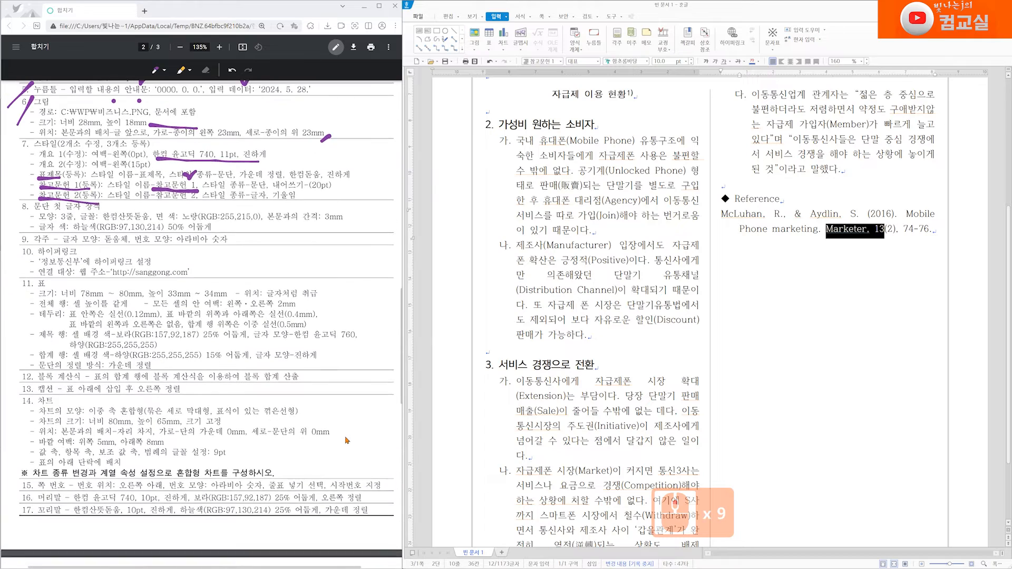
{"action": "scroll", "coordinate": [295, 369], "scroll_direction": "up", "scroll_amount": 1}
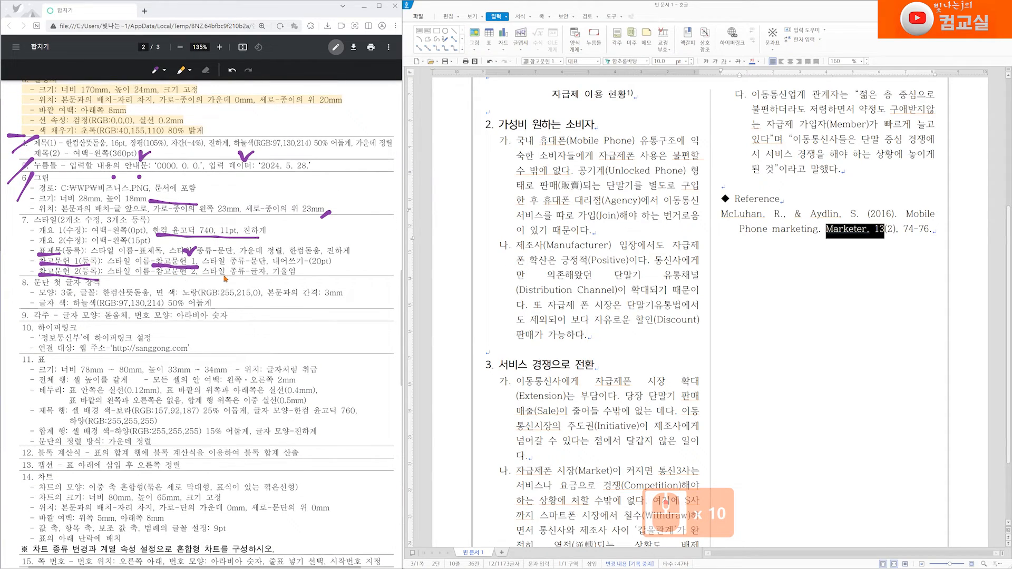
{"action": "right_click", "coordinate": [847, 233]}
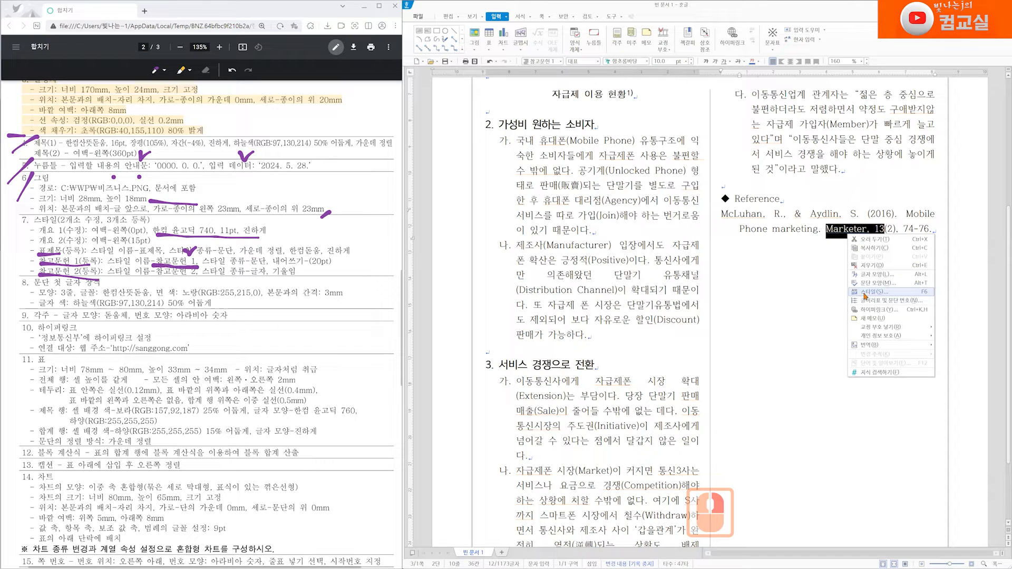
{"action": "left_click", "coordinate": [865, 291]}
{"action": "left_click", "coordinate": [562, 379]}
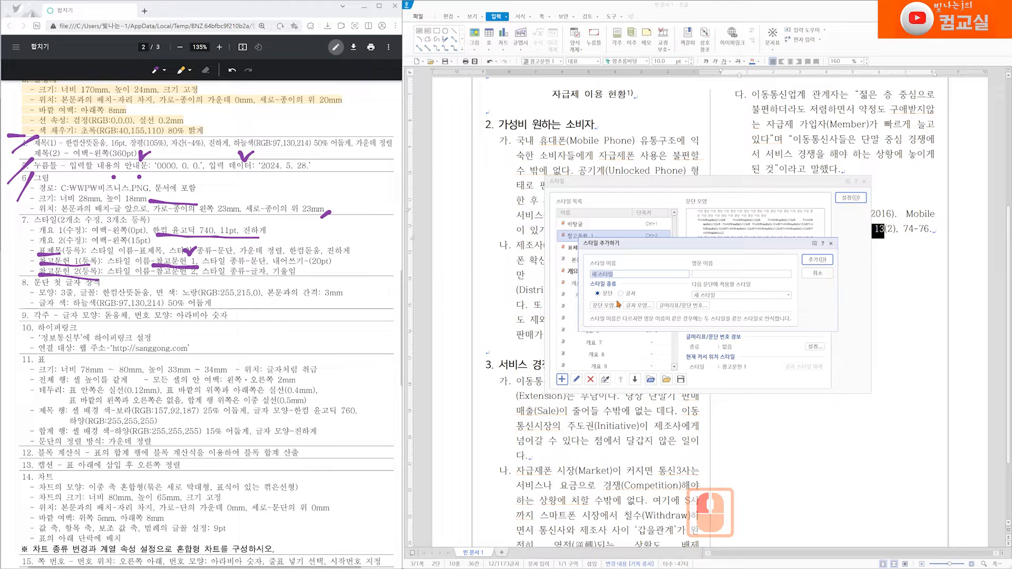
{"action": "type", "text": "참고"}
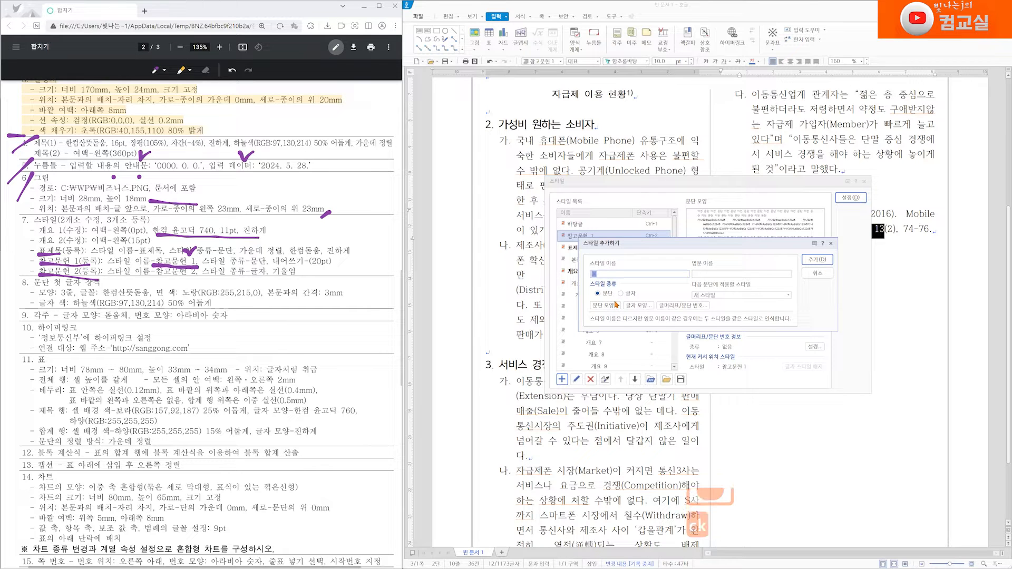
{"action": "type", "text": "문헌 2"}
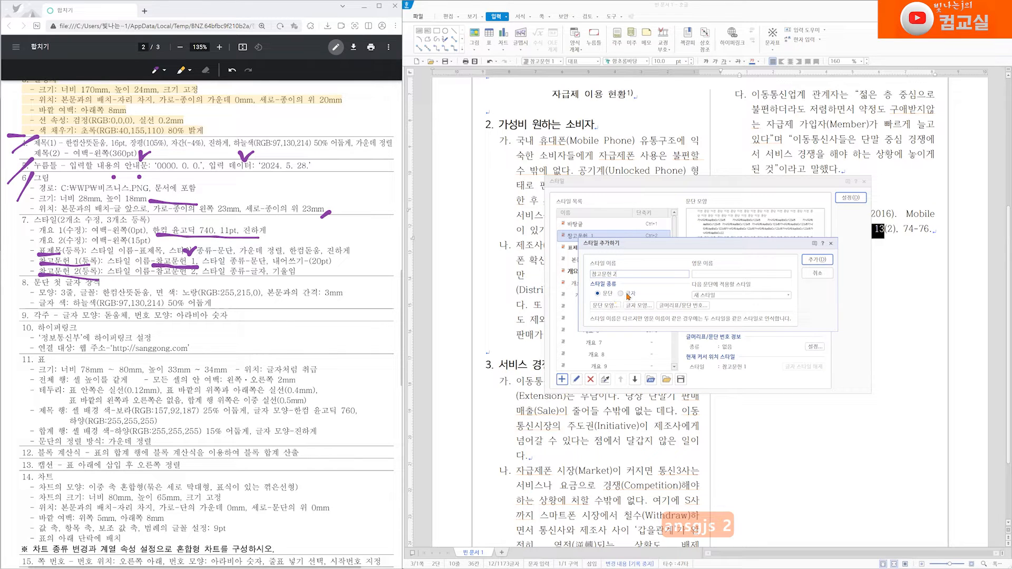
Step: Make 참고문헌 2 a character style with italic characters, add it, and apply it to the selected text
{"action": "left_click", "coordinate": [621, 293]}
{"action": "left_click", "coordinate": [639, 307]}
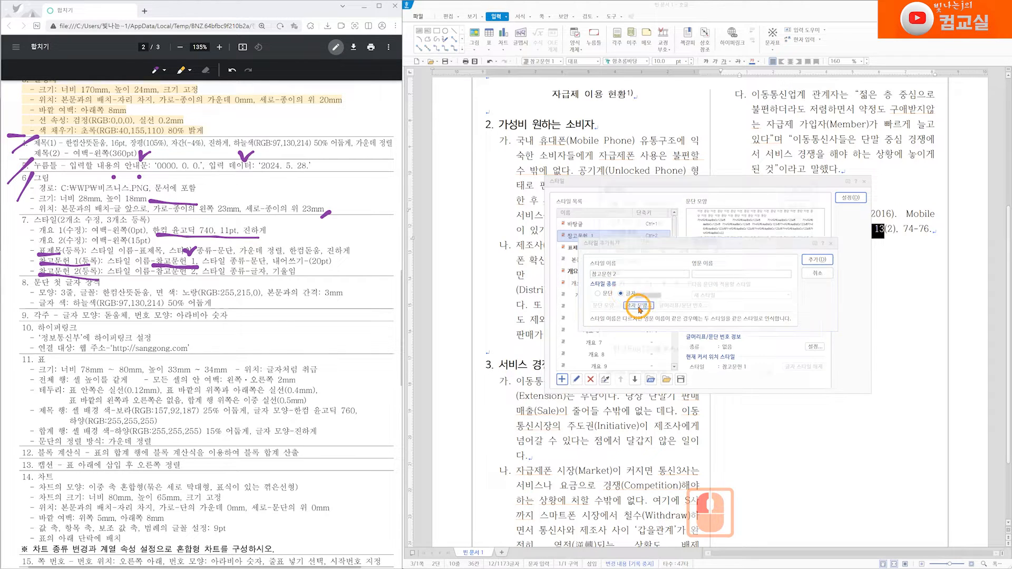
{"action": "left_click", "coordinate": [632, 284]}
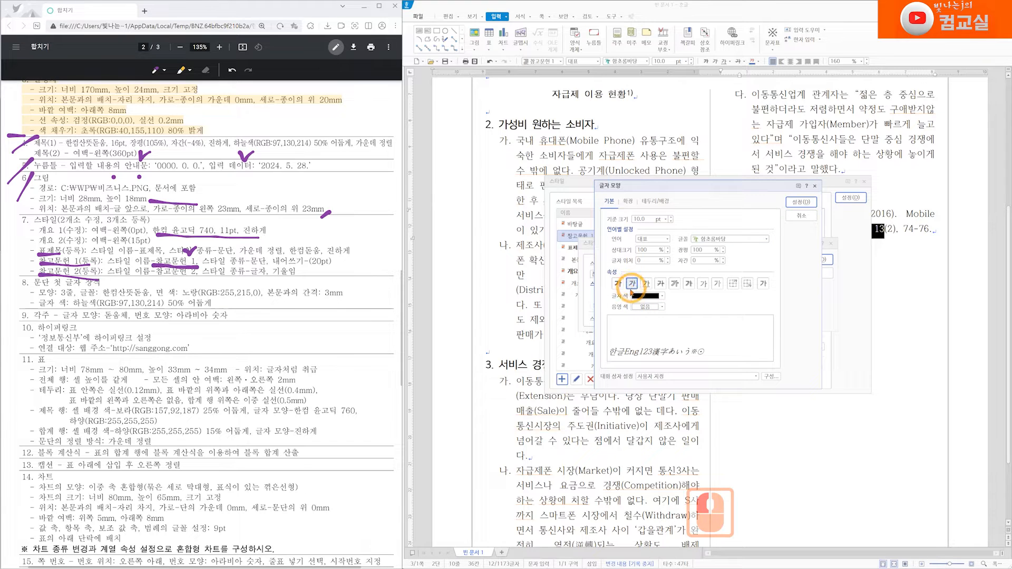
{"action": "left_click", "coordinate": [802, 203]}
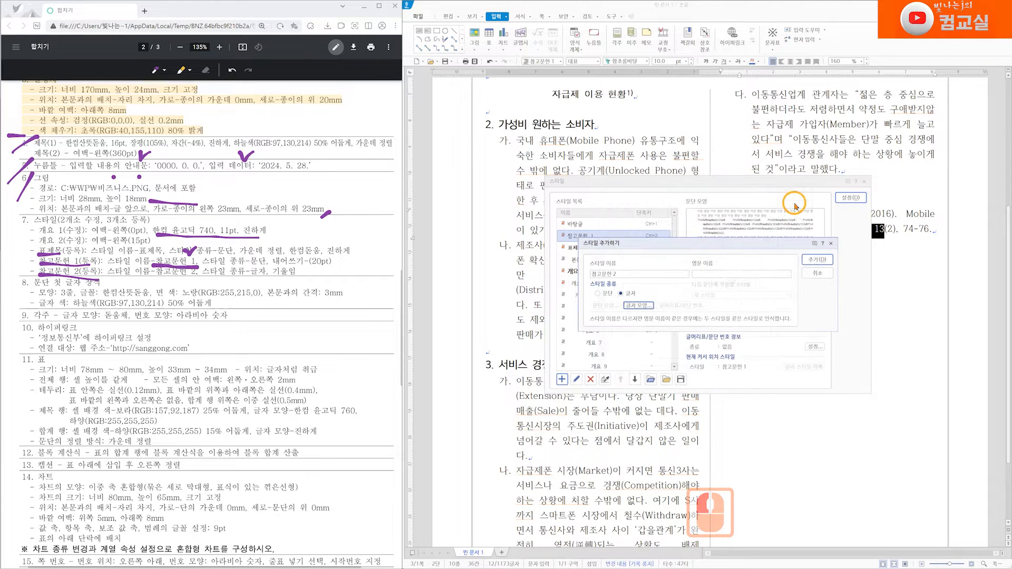
{"action": "left_click", "coordinate": [812, 260]}
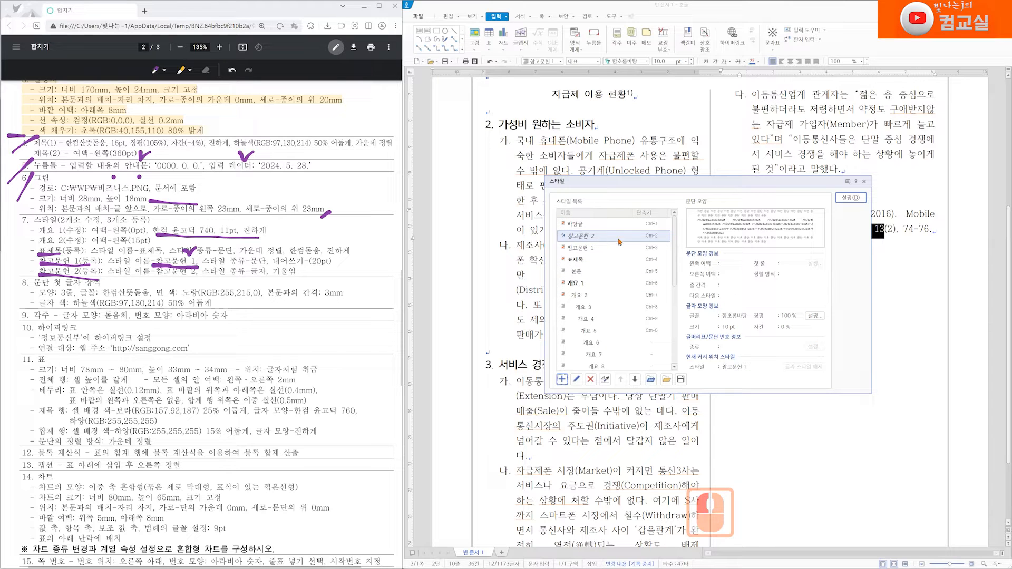
{"action": "left_click", "coordinate": [850, 197]}
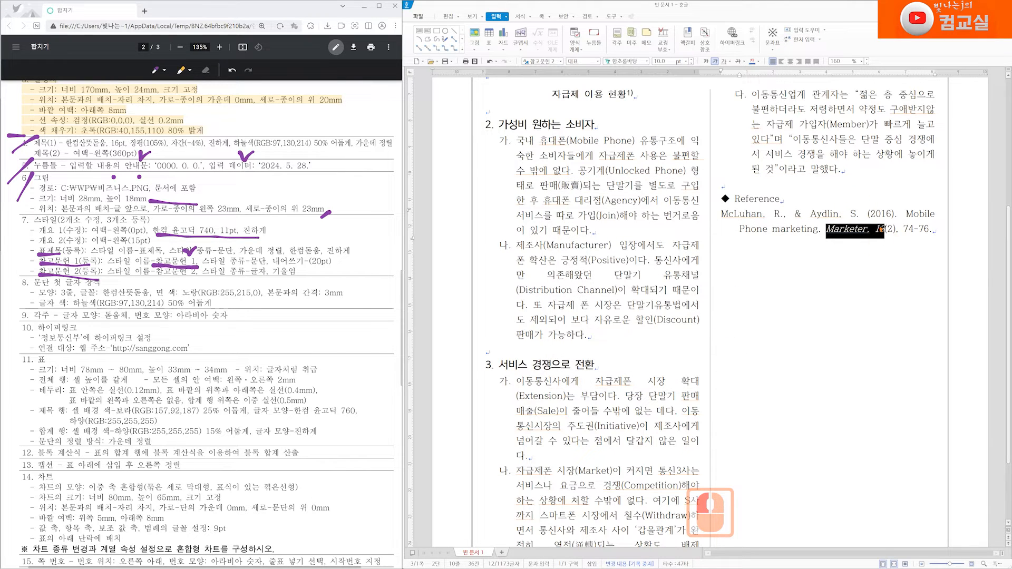
{"action": "left_click", "coordinate": [933, 227]}
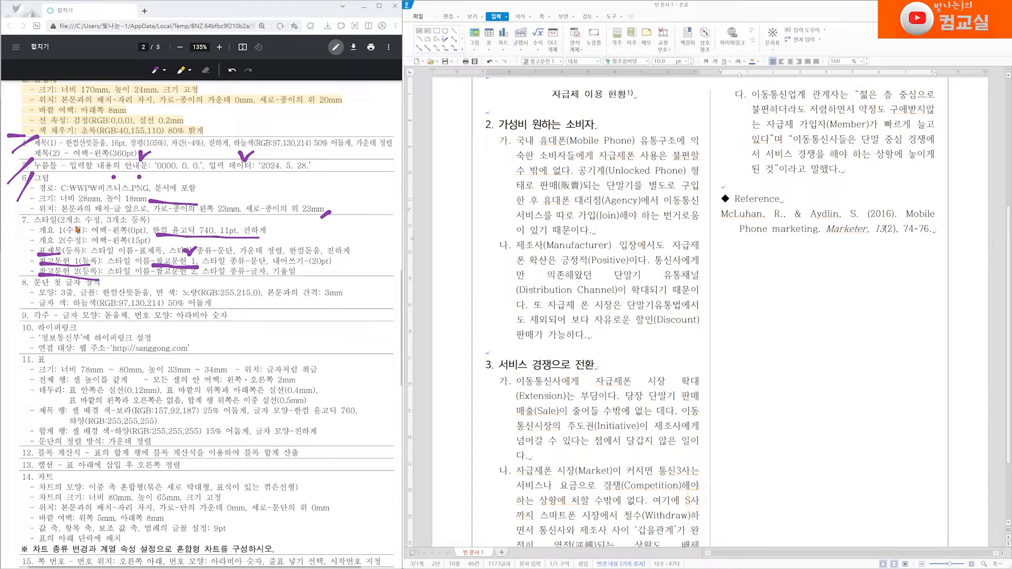
Step: Check off the completed style item on the task sheet
{"action": "scroll", "coordinate": [100, 317], "scroll_direction": "down", "scroll_amount": 2}
{"action": "left_click_drag", "start_coordinate": [37, 138], "coordinate": [14, 156]}
{"action": "left_click", "coordinate": [22, 215]}
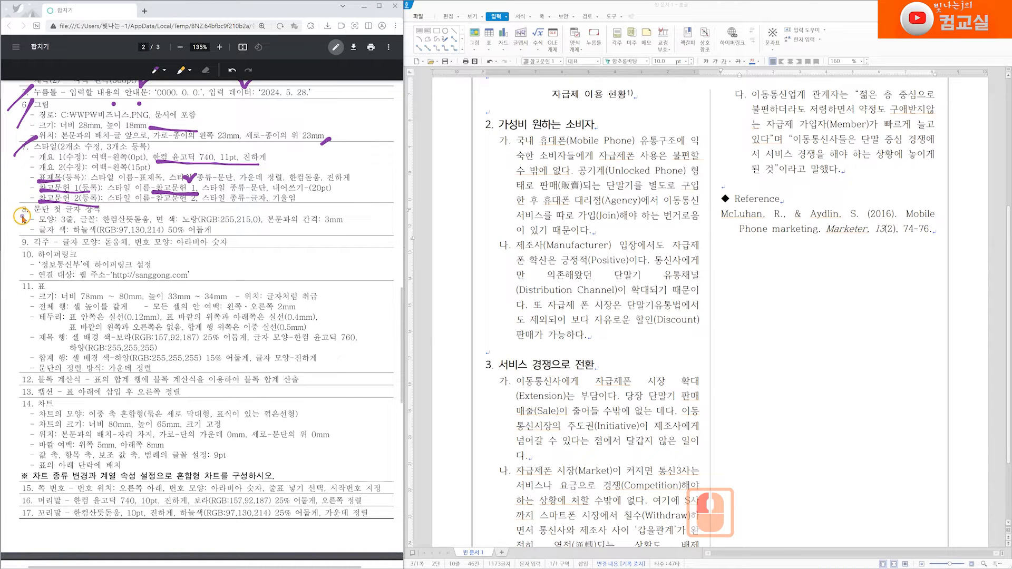
Step: Open the drop-cap settings for the first paragraph under 1. 개요 and choose the three-line shape
{"action": "scroll", "coordinate": [626, 413], "scroll_direction": "up", "scroll_amount": 3}
{"action": "scroll", "coordinate": [624, 411], "scroll_direction": "up", "scroll_amount": 1}
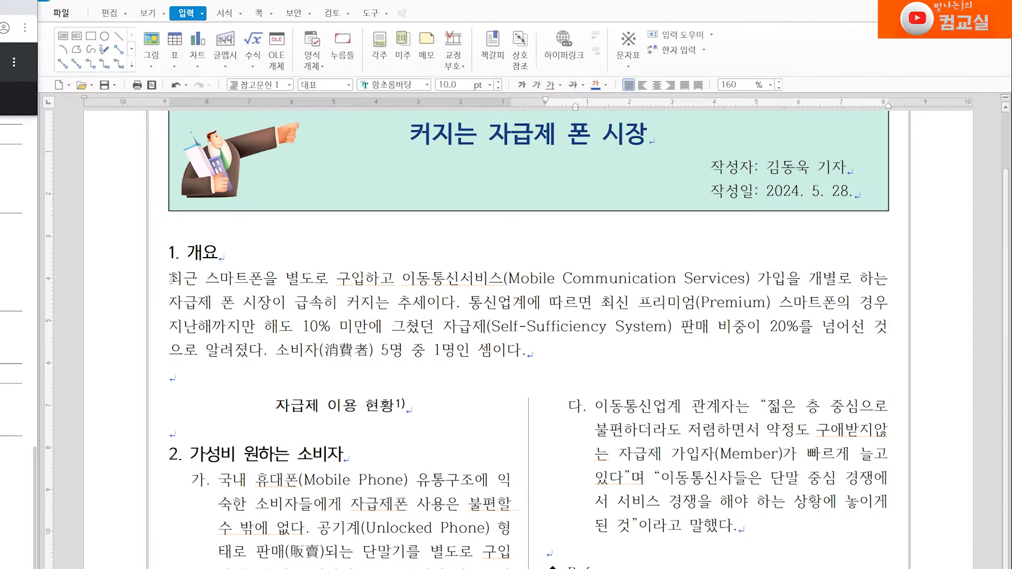
{"action": "left_click_drag", "start_coordinate": [486, 183], "coordinate": [493, 182]}
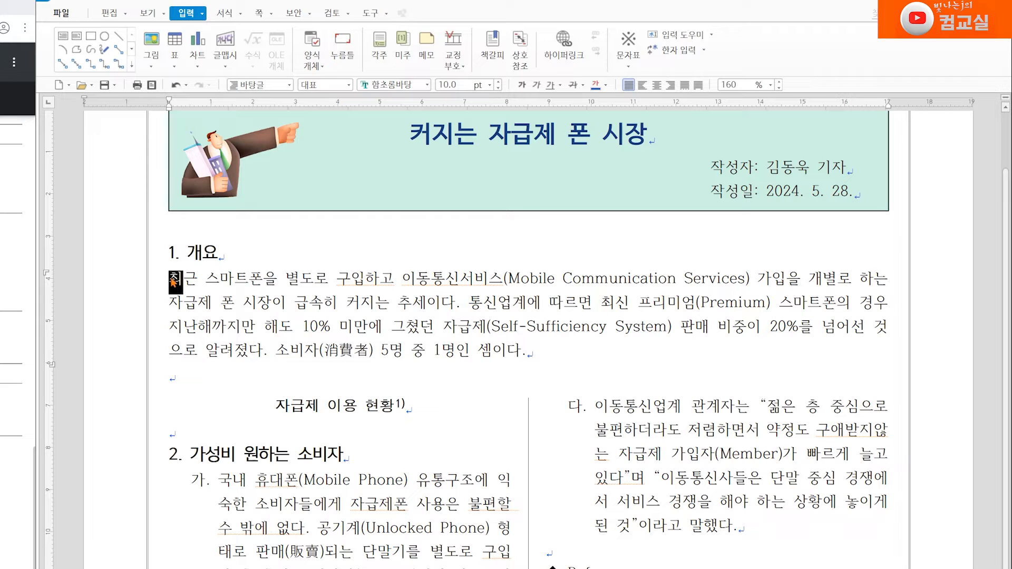
{"action": "left_click", "coordinate": [180, 287]}
{"action": "left_click", "coordinate": [171, 278]}
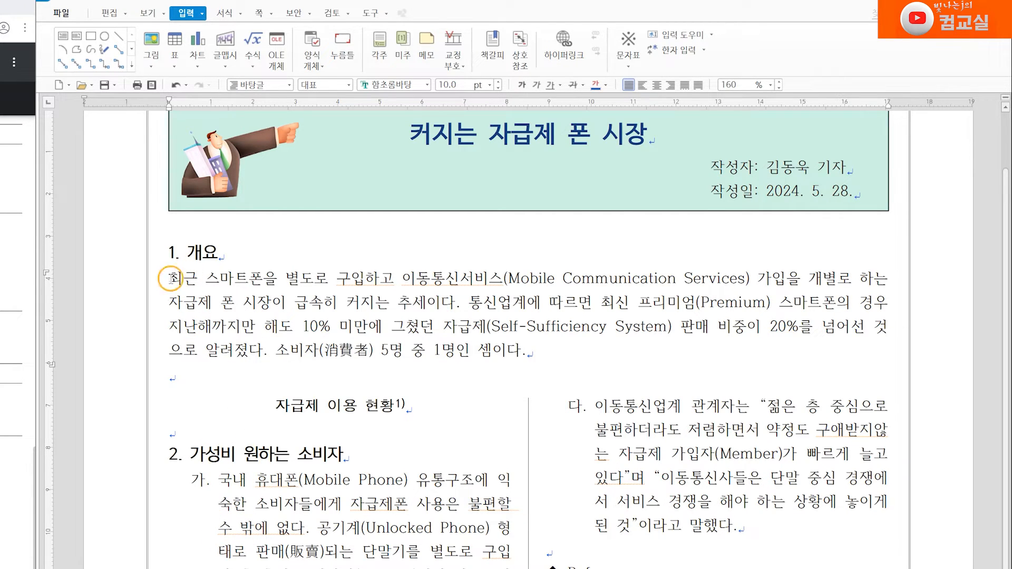
{"action": "left_click", "coordinate": [178, 278]}
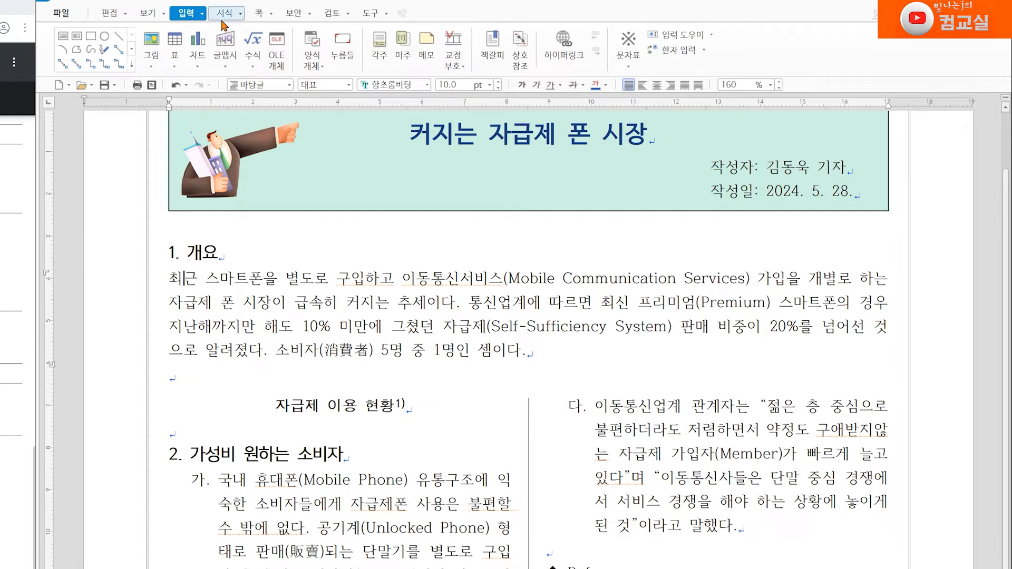
{"action": "left_click", "coordinate": [241, 13]}
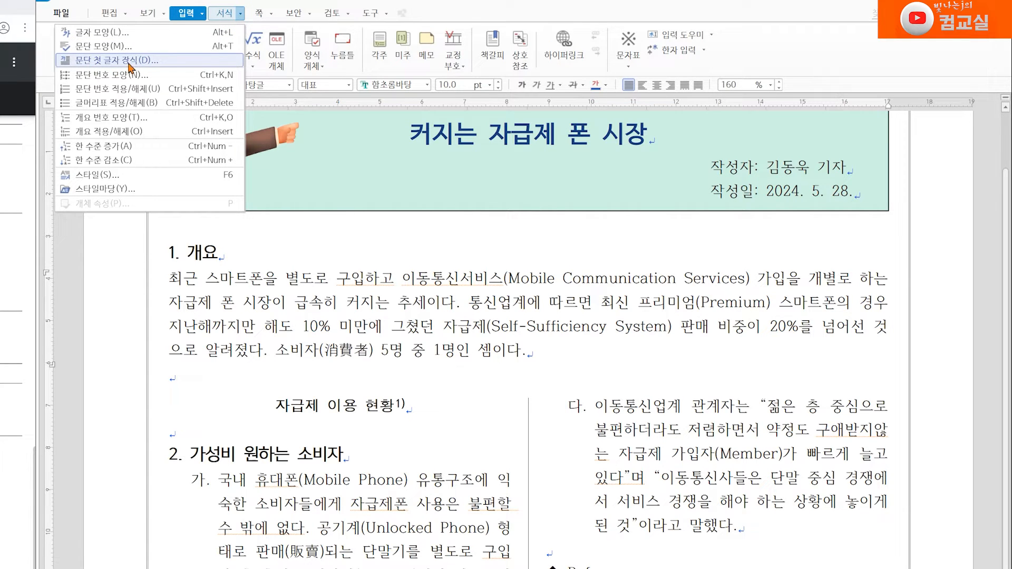
{"action": "left_click", "coordinate": [223, 61]}
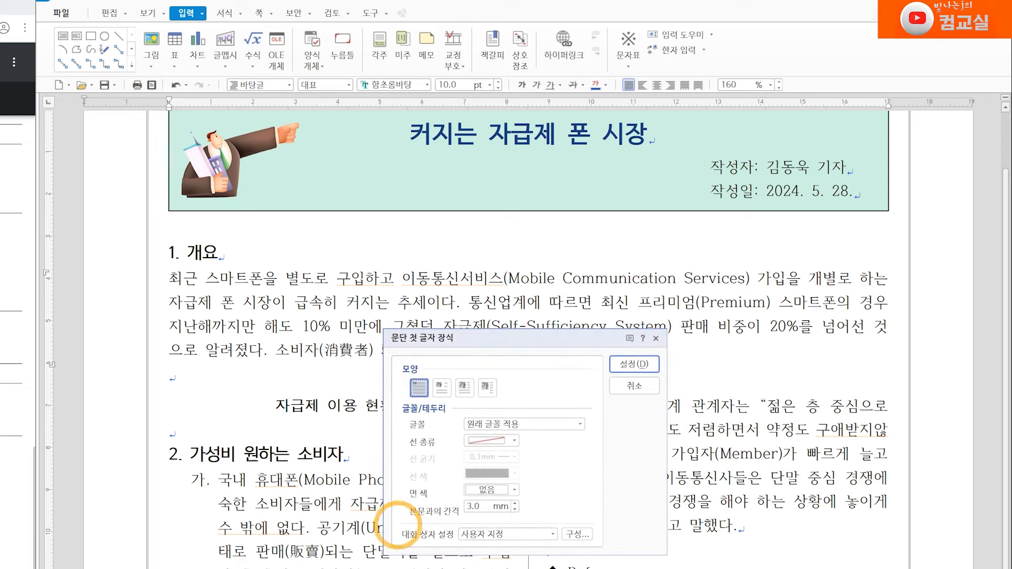
{"action": "left_click_drag", "start_coordinate": [533, 337], "coordinate": [527, 316]}
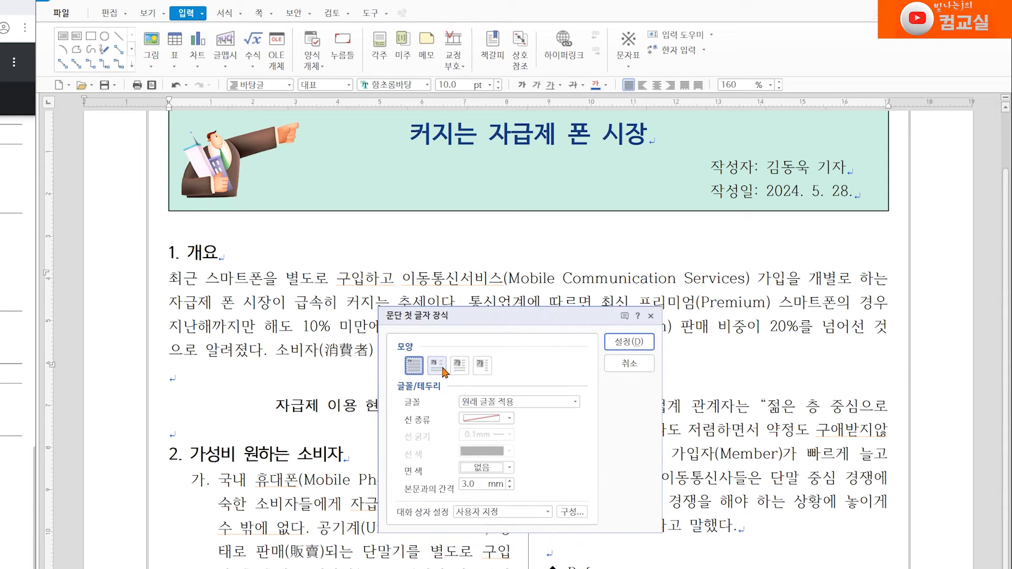
{"action": "left_click", "coordinate": [460, 370]}
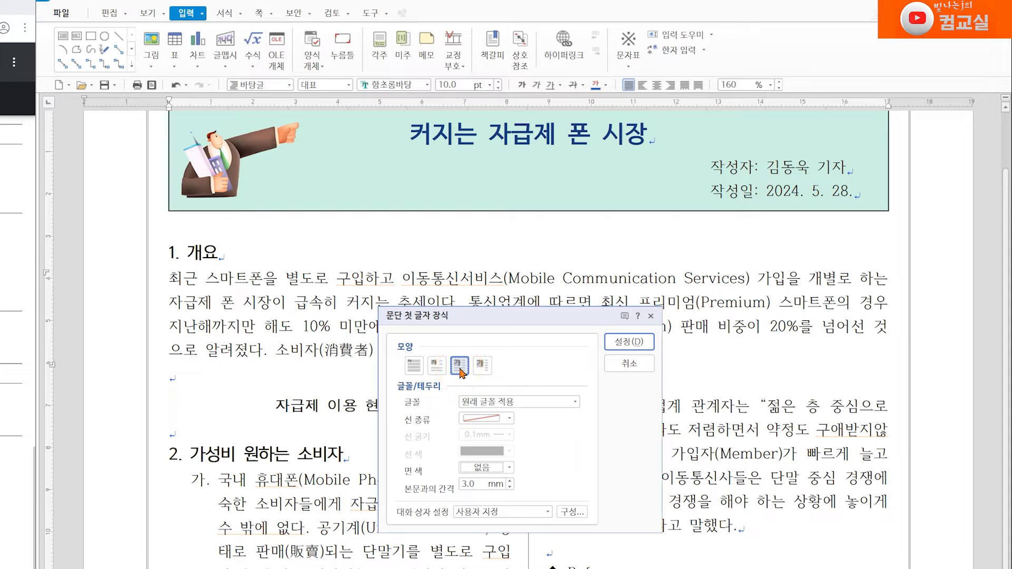
{"action": "left_click", "coordinate": [575, 402]}
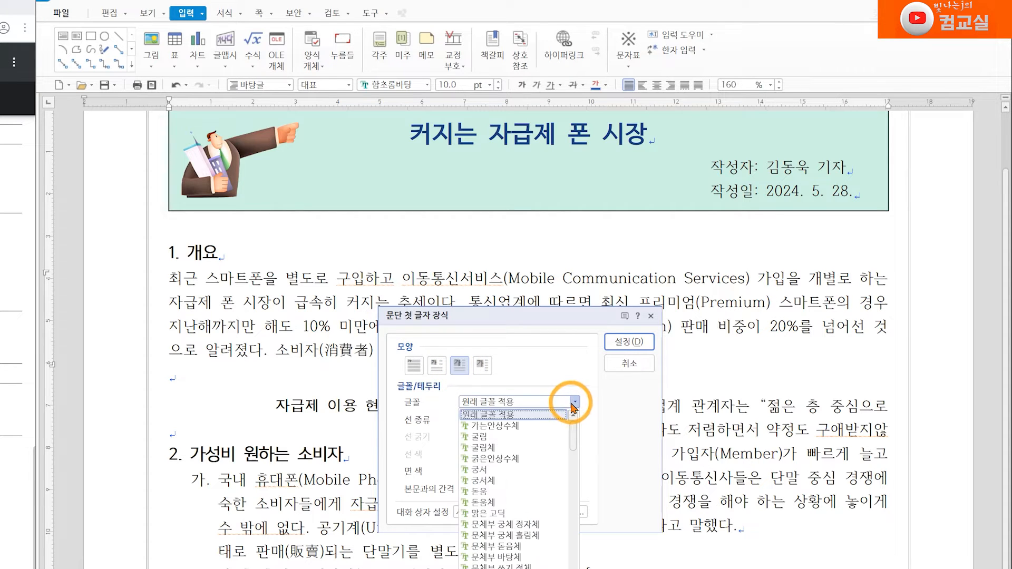
{"action": "scroll", "coordinate": [563, 520], "scroll_direction": "down", "scroll_amount": 10}
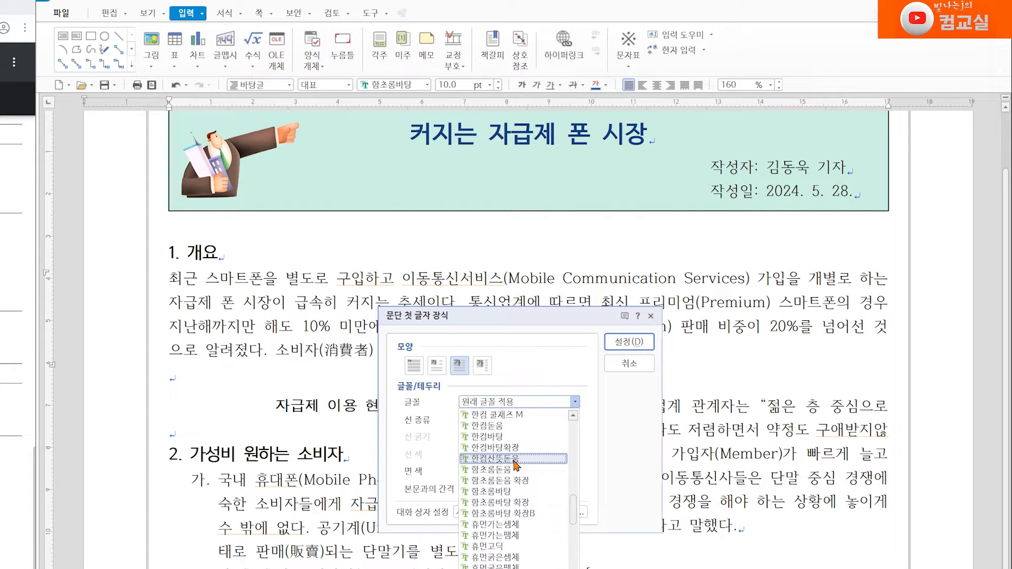
{"action": "scroll", "coordinate": [496, 455], "scroll_direction": "up", "scroll_amount": 2}
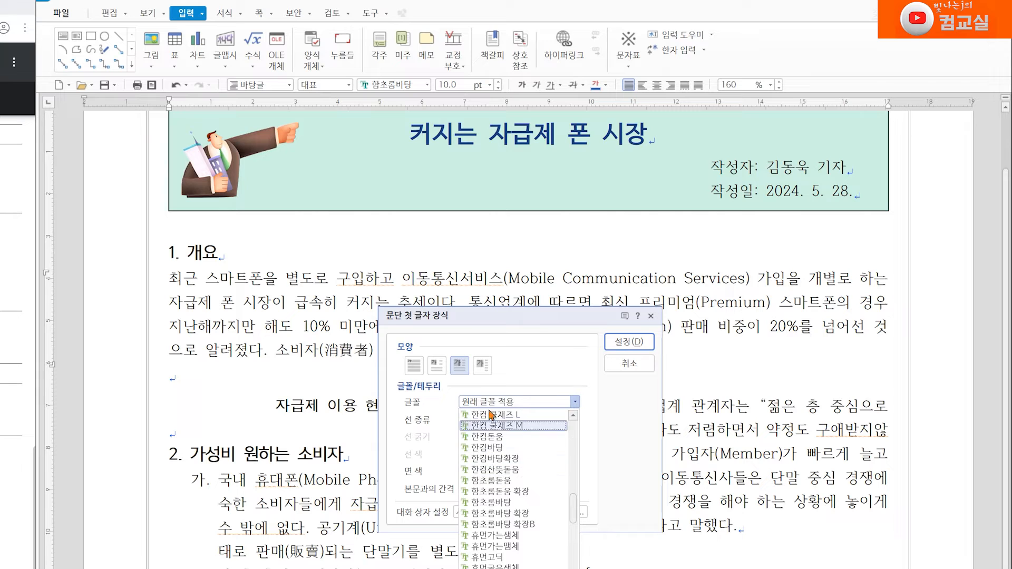
{"action": "scroll", "coordinate": [491, 452], "scroll_direction": "up", "scroll_amount": 3}
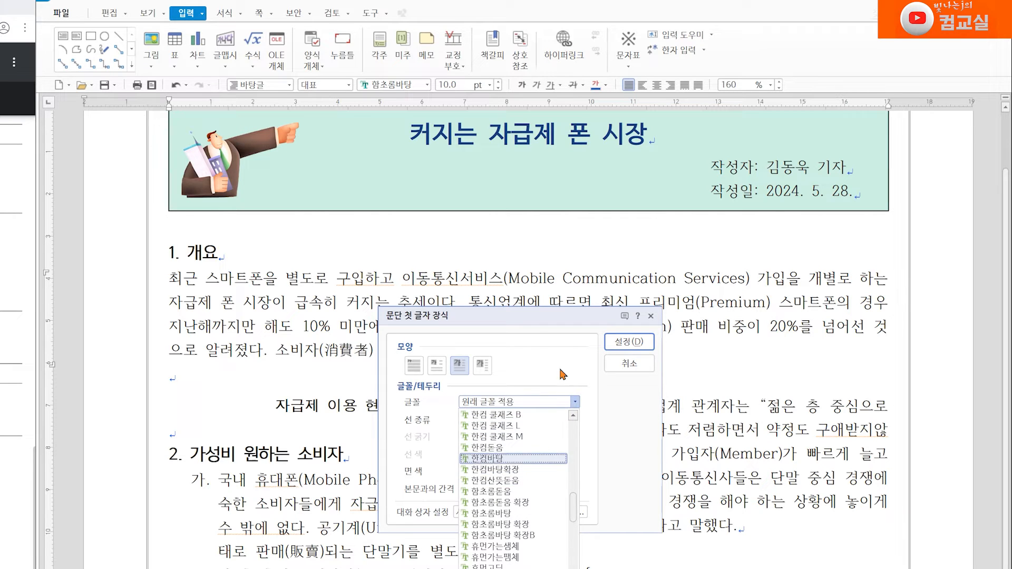
{"action": "scroll", "coordinate": [498, 95], "scroll_direction": "up", "scroll_amount": 13}
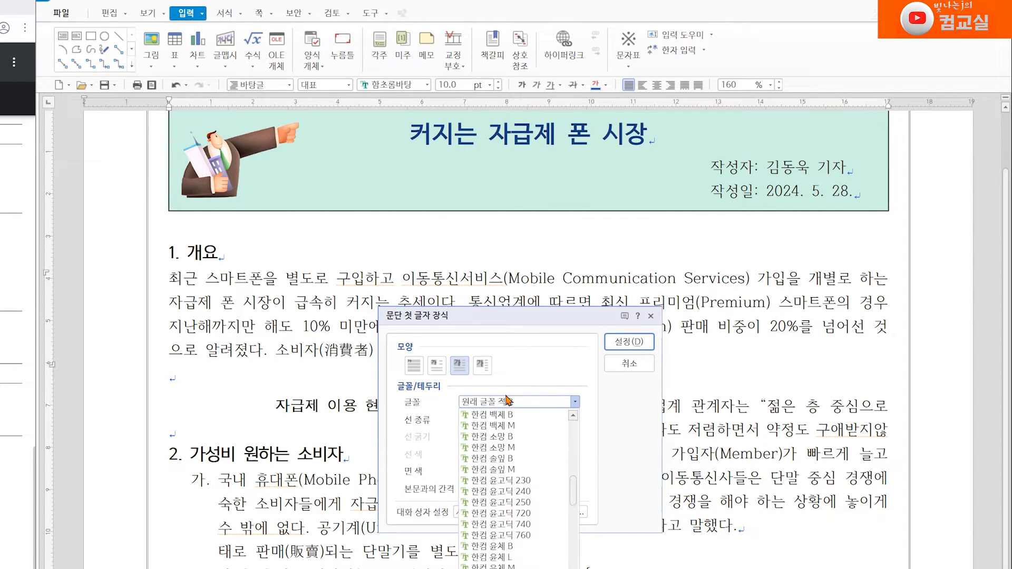
{"action": "left_click", "coordinate": [613, 419]}
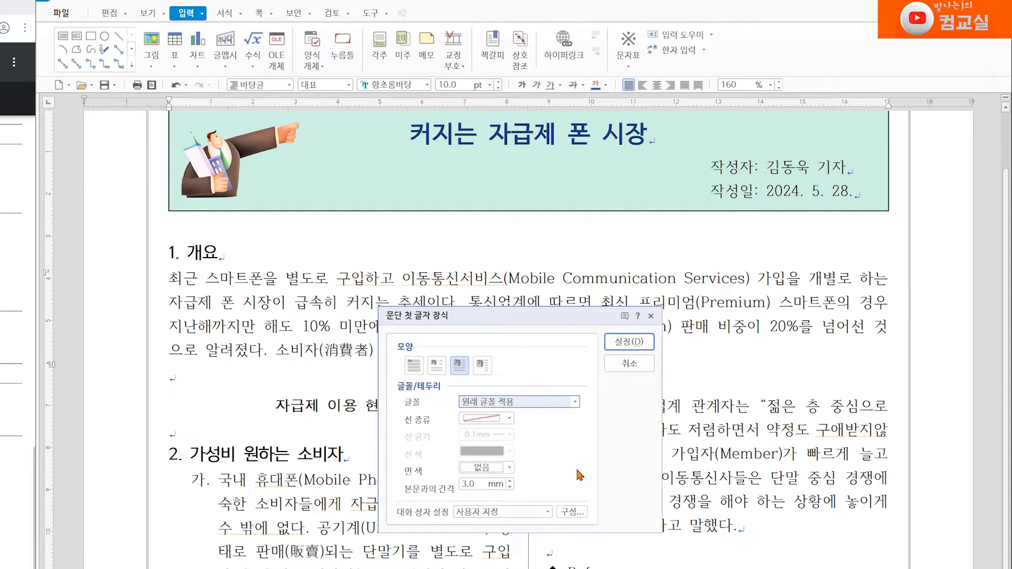
Step: Set the drop cap's face colour to yellow (RGB 255,215,0) and apply the drop cap
{"action": "left_click", "coordinate": [509, 468]}
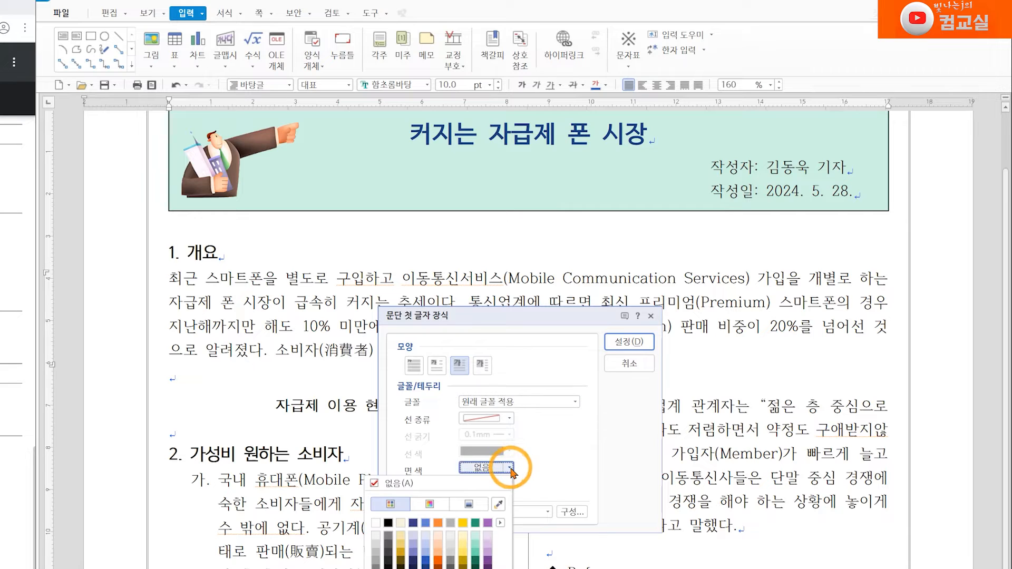
{"action": "left_click", "coordinate": [463, 523]}
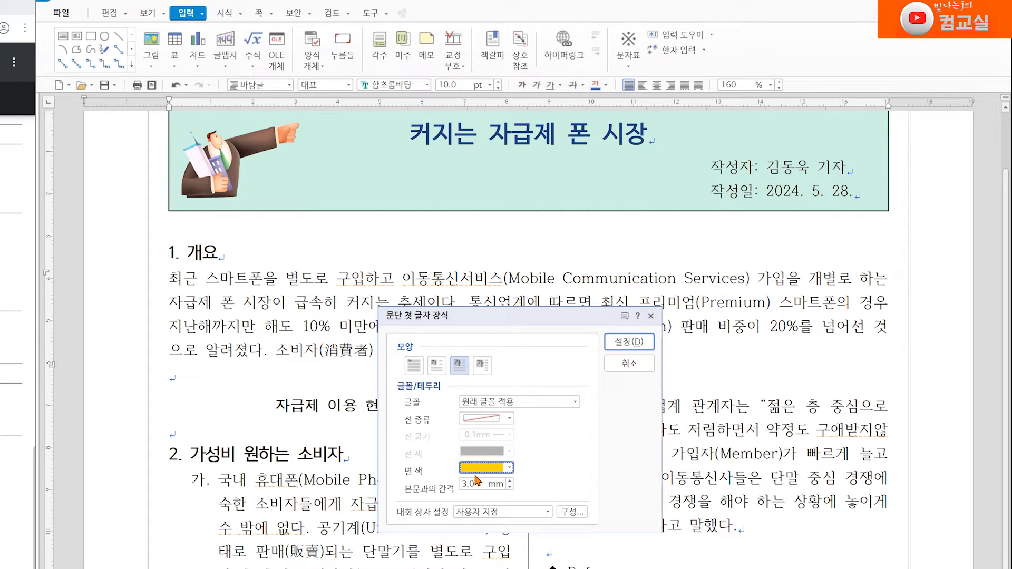
{"action": "left_click", "coordinate": [629, 343]}
Step: Select the drop-cap letter and set its font to 한컴산뜻돋움
{"action": "left_click", "coordinate": [193, 310]}
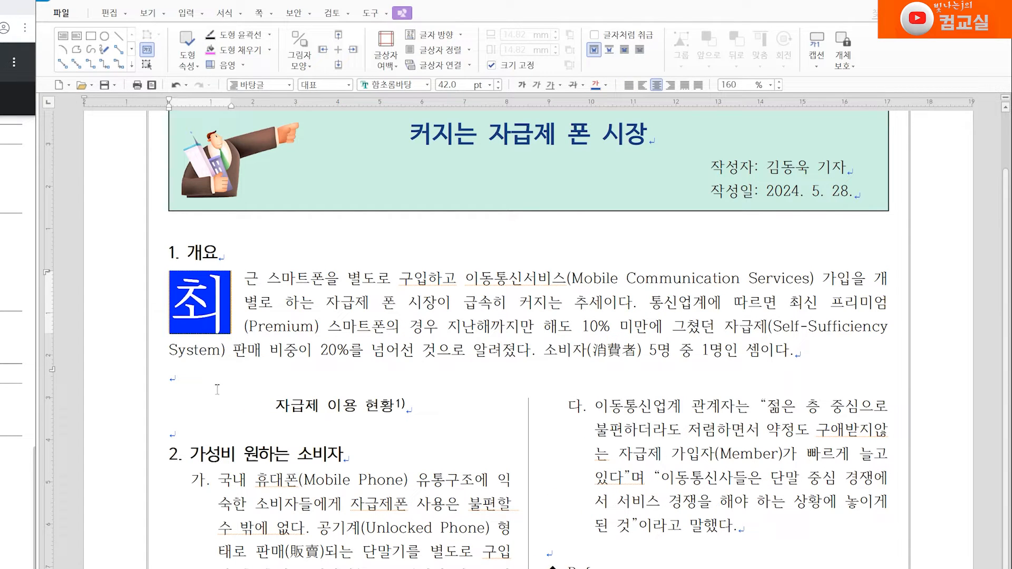
{"action": "left_click", "coordinate": [393, 84]}
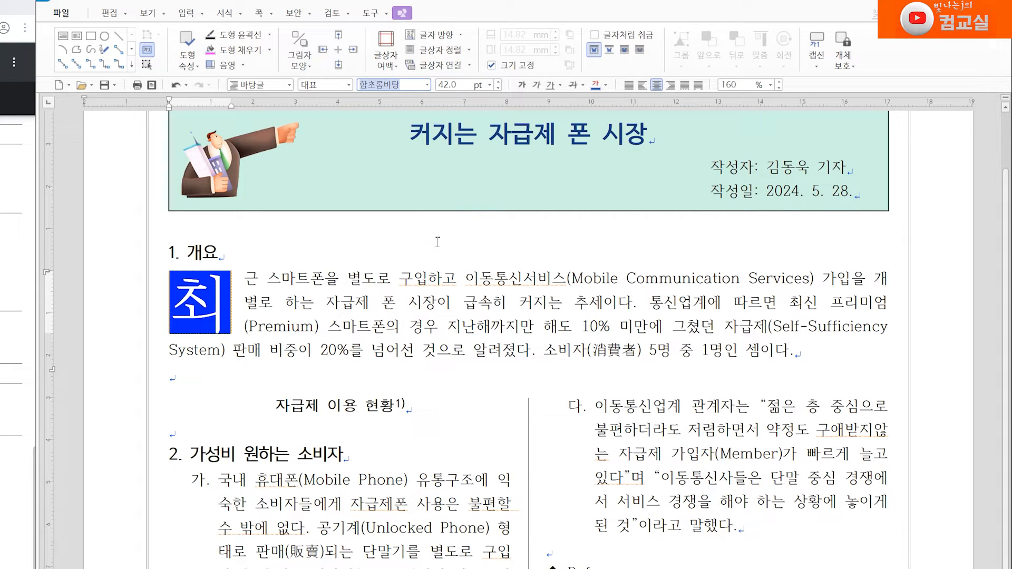
{"action": "key", "text": "BackSpace"}
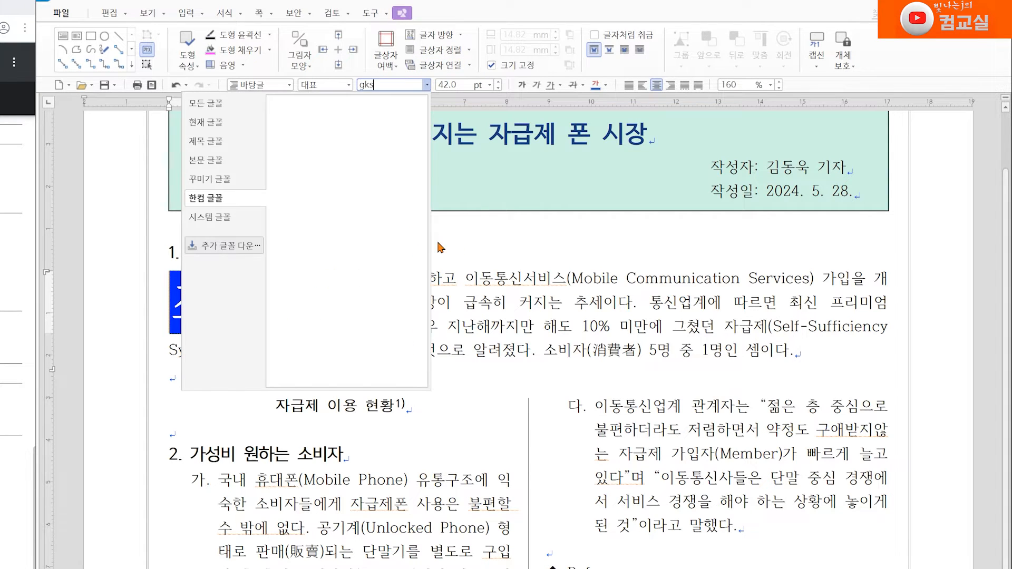
{"action": "type", "text": "한컴산"}
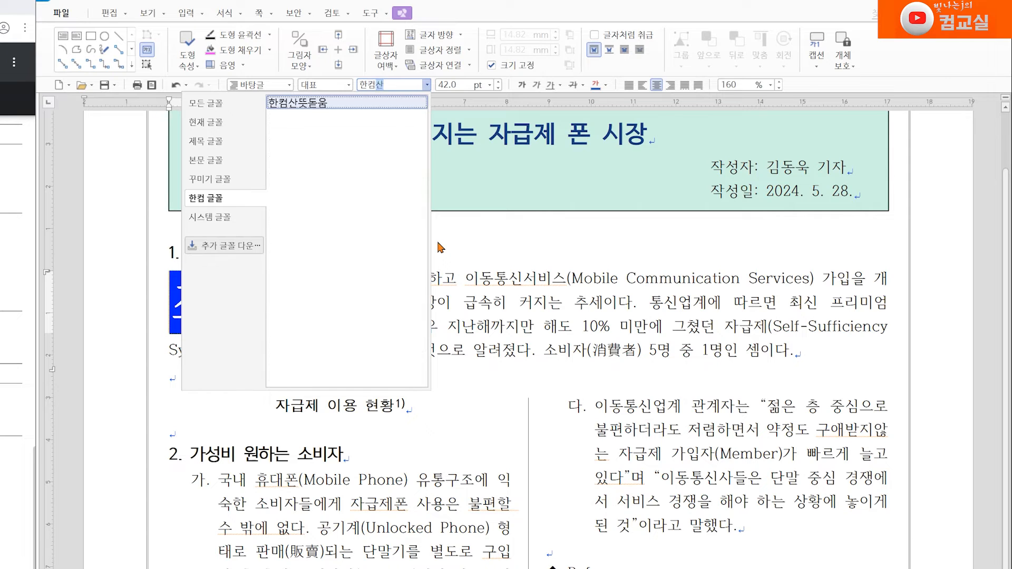
{"action": "key", "text": "Return"}
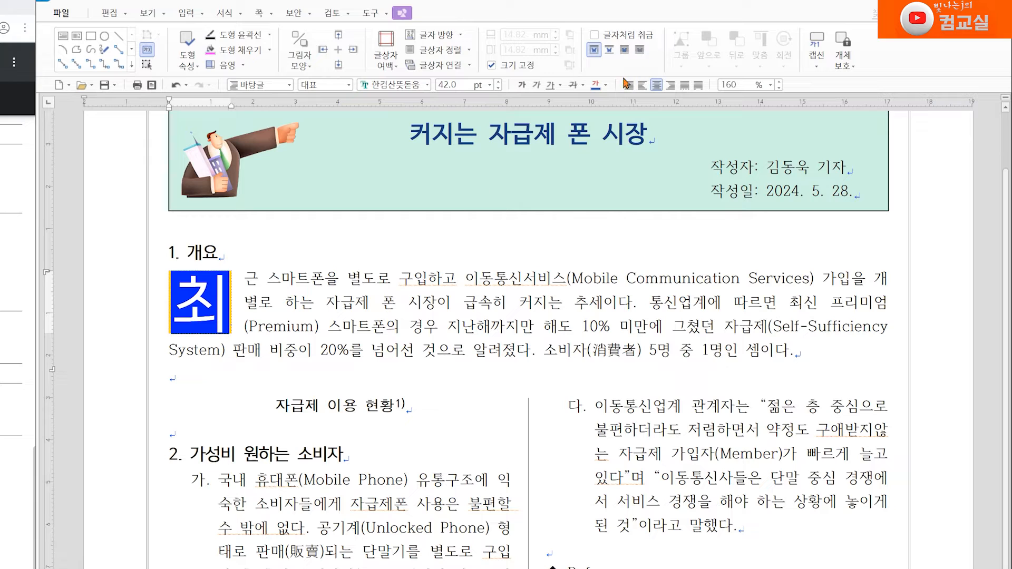
Step: Set the drop-cap letter's colour to 하늘색 (RGB 97,130,214) 50% darker
{"action": "left_click", "coordinate": [608, 85]}
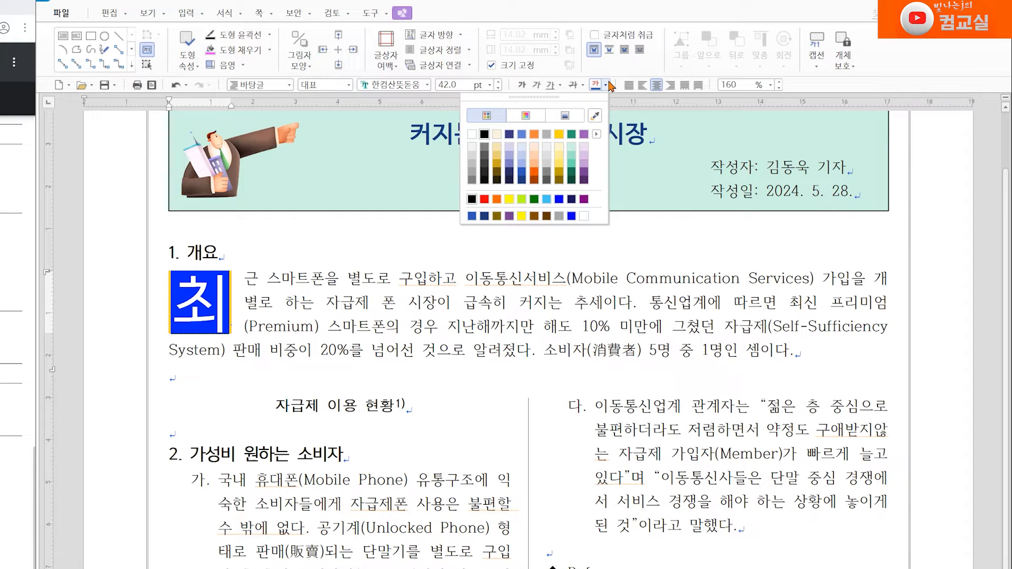
{"action": "left_click", "coordinate": [522, 179]}
{"action": "left_click", "coordinate": [502, 384]}
Step: Check off the completed drop-cap item on the task sheet
{"action": "left_click", "coordinate": [280, 287]}
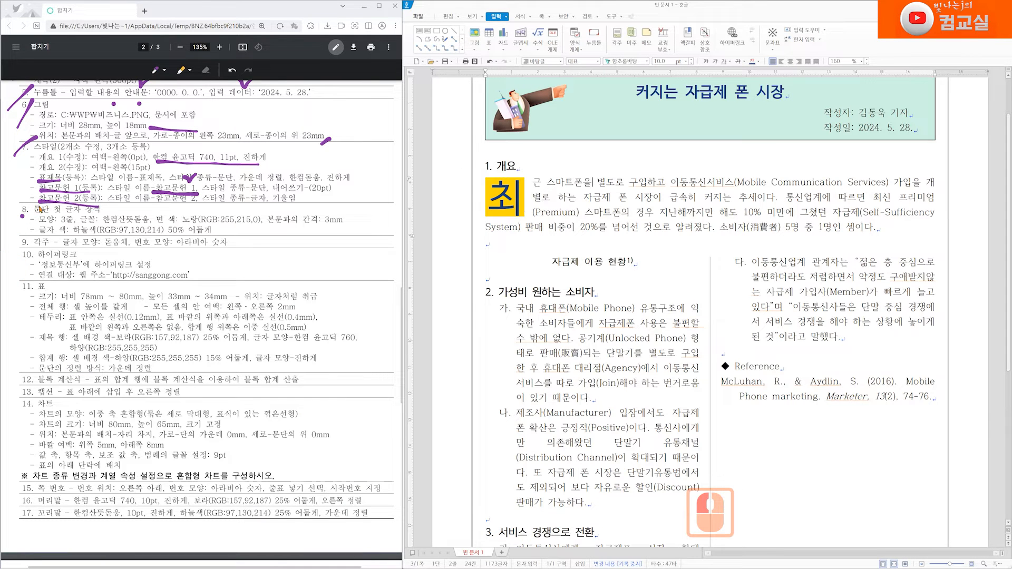
{"action": "scroll", "coordinate": [66, 213], "scroll_direction": "down", "scroll_amount": 2}
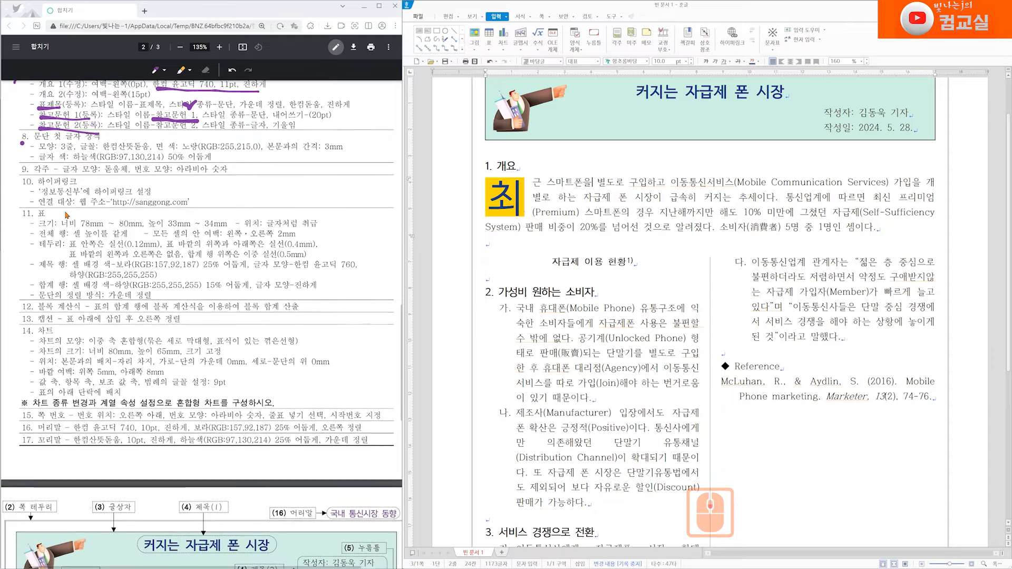
{"action": "left_click", "coordinate": [22, 174]}
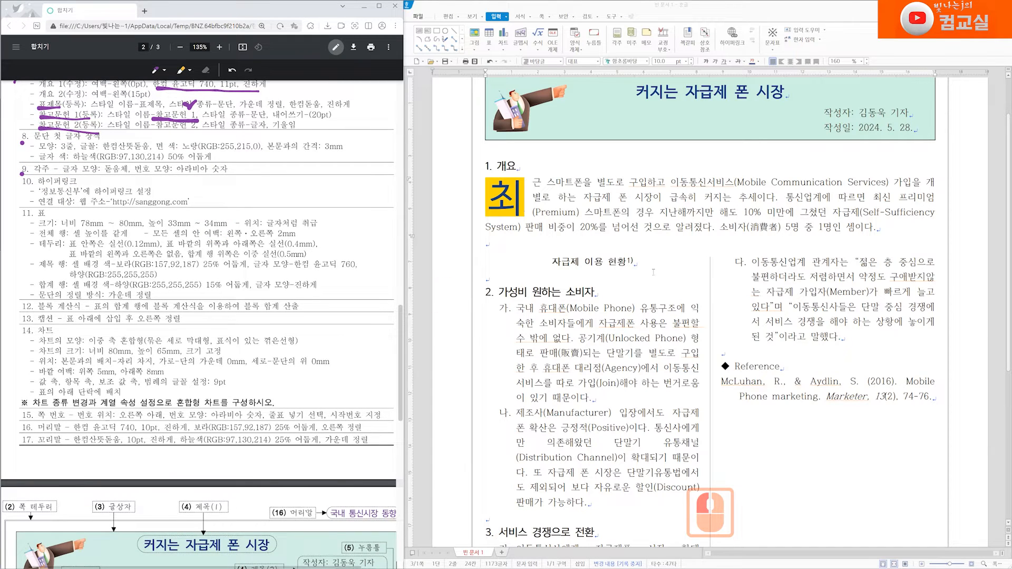
Step: Select the footnote text 1) 자료: 정보통신부 and set its font to 돋움체
{"action": "scroll", "coordinate": [602, 388], "scroll_direction": "down", "scroll_amount": 12}
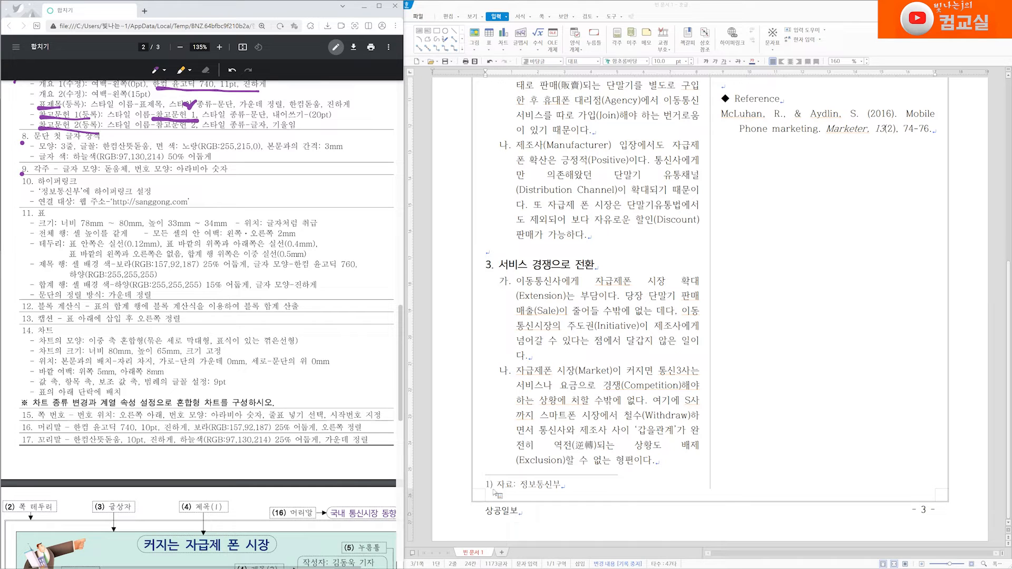
{"action": "left_click_drag", "start_coordinate": [485, 484], "coordinate": [563, 488]}
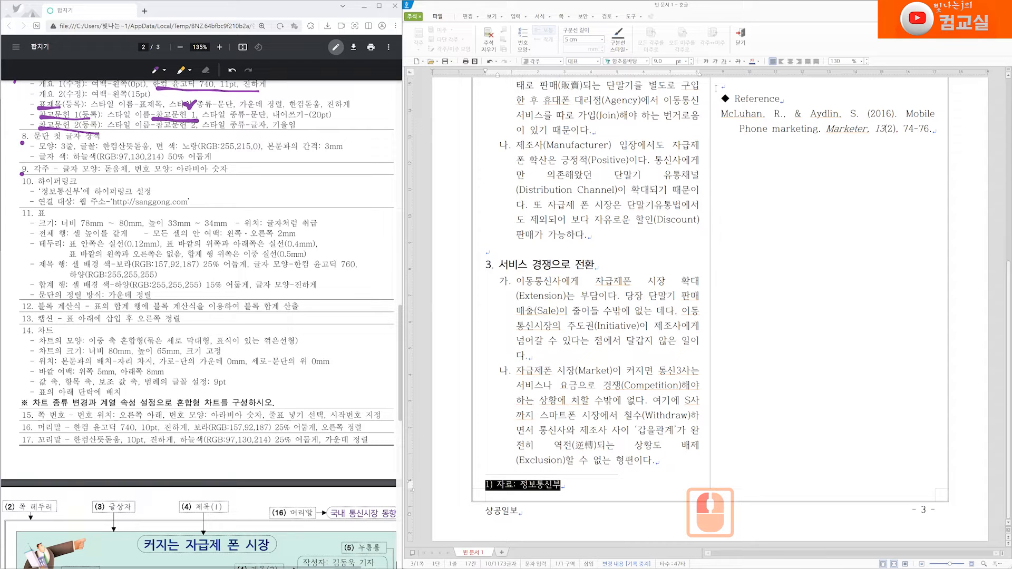
{"action": "left_click", "coordinate": [625, 62]}
{"action": "type", "text": "ehedn"}
{"action": "key", "text": "BackSpace"}
{"action": "key", "text": "BackSpace"}
{"action": "key", "text": "BackSpace"}
{"action": "key", "text": "BackSpace"}
{"action": "key", "text": "BackSpace"}
{"action": "key", "text": "BackSpace"}
{"action": "key", "text": "Hangul"}
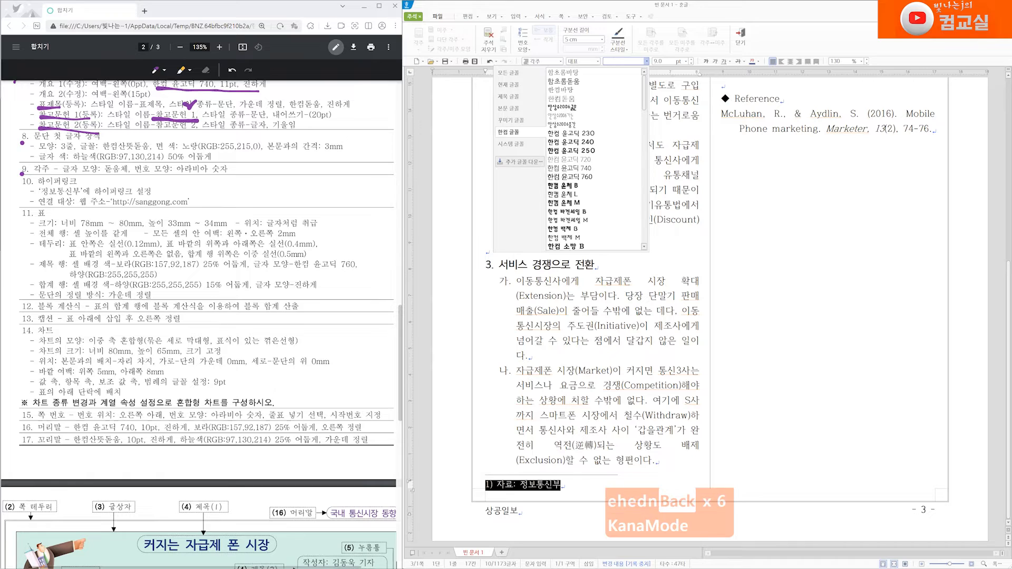
{"action": "type", "text": "ehedna"}
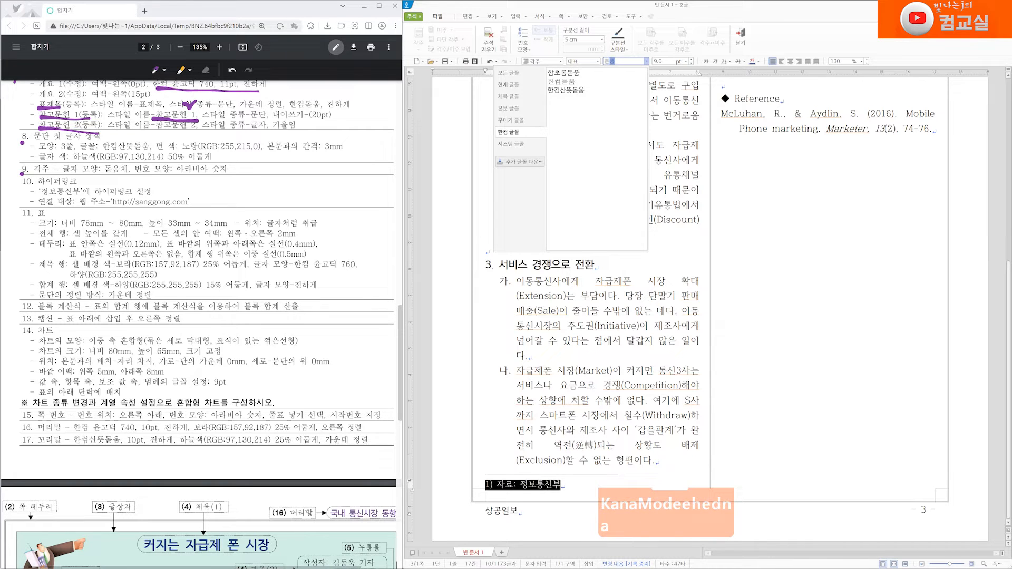
{"action": "type", "text": "cp"}
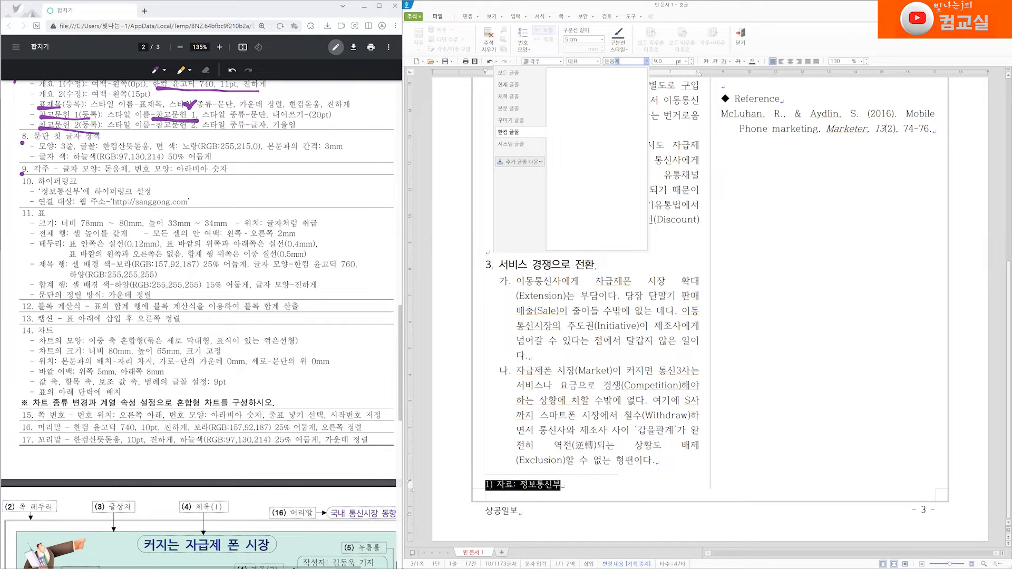
{"action": "key", "text": "Return"}
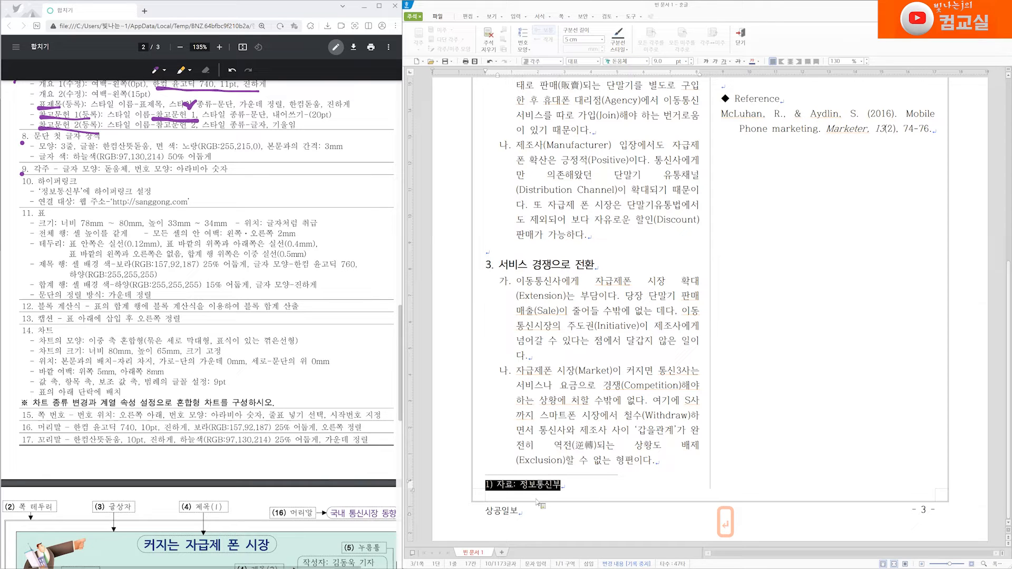
Step: Apply the 돋움체 font to the selected footnote text and tick the footnote item on the task sheet
{"action": "left_click", "coordinate": [646, 61]}
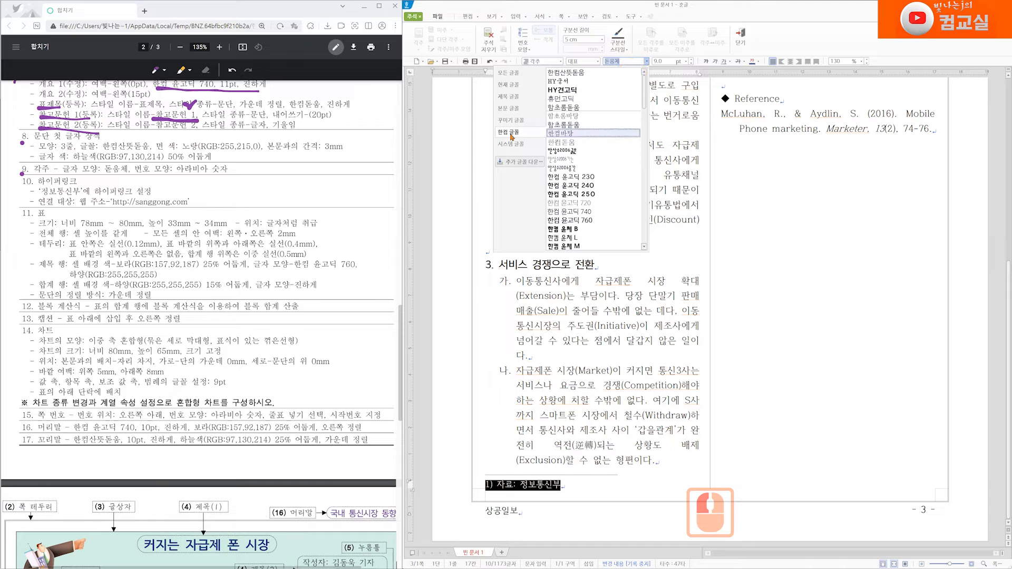
{"action": "left_click", "coordinate": [510, 77]}
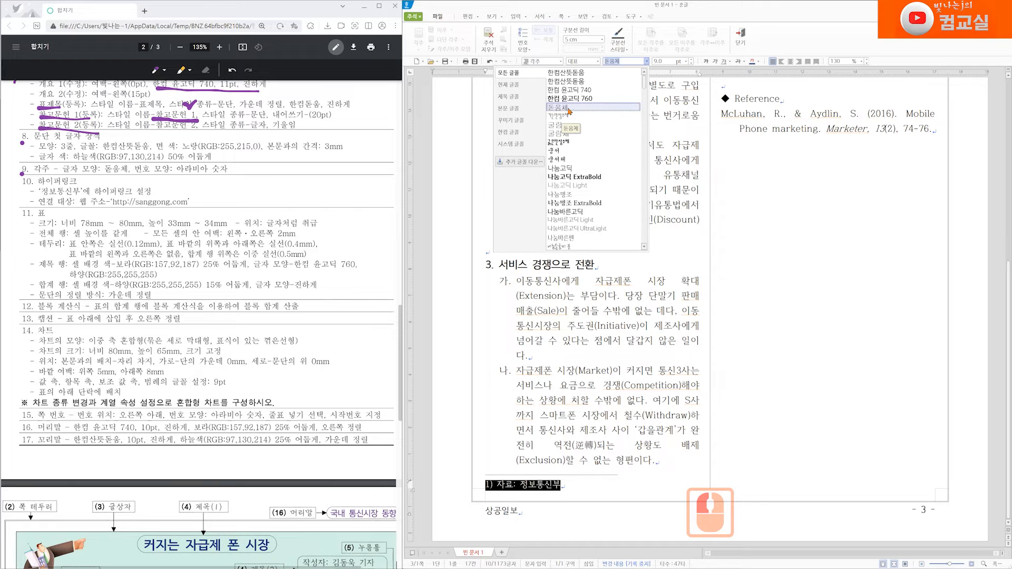
{"action": "double_click", "coordinate": [623, 62]}
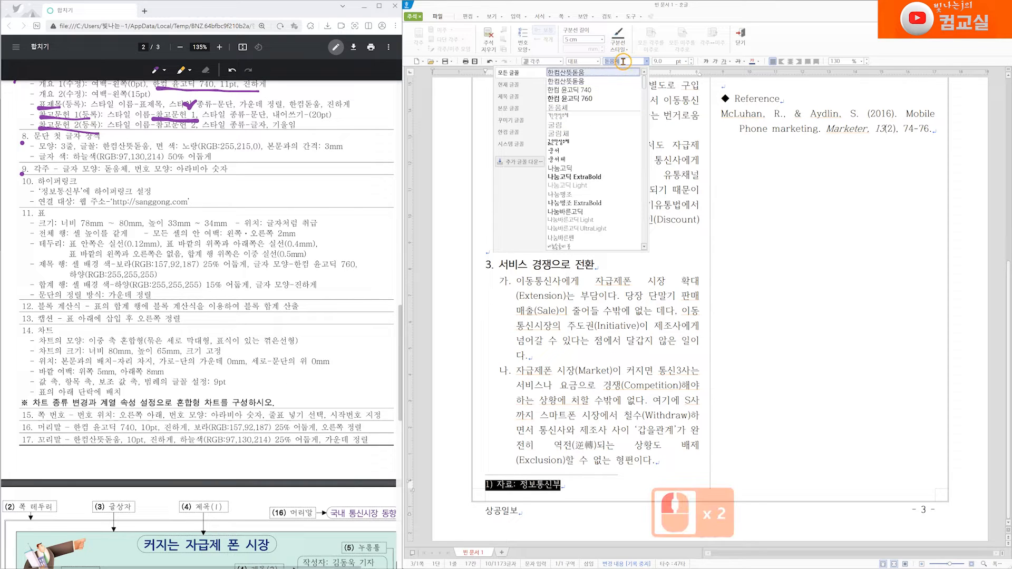
{"action": "key", "text": "BackSpace"}
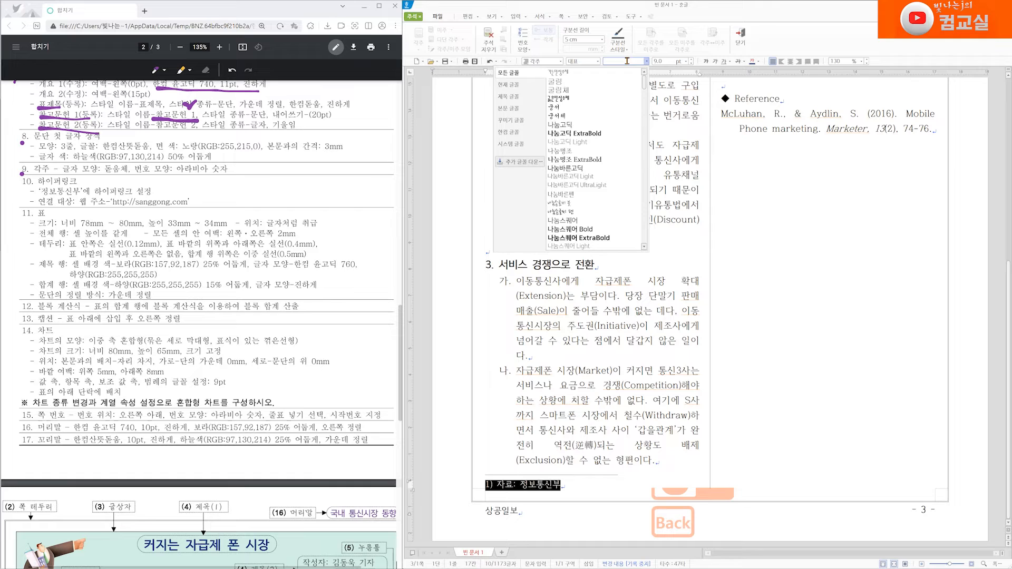
{"action": "key", "text": "BackSpace"}
{"action": "key", "text": "BackSpace"}
{"action": "key", "text": "BackSpace"}
{"action": "key", "text": "BackSpace"}
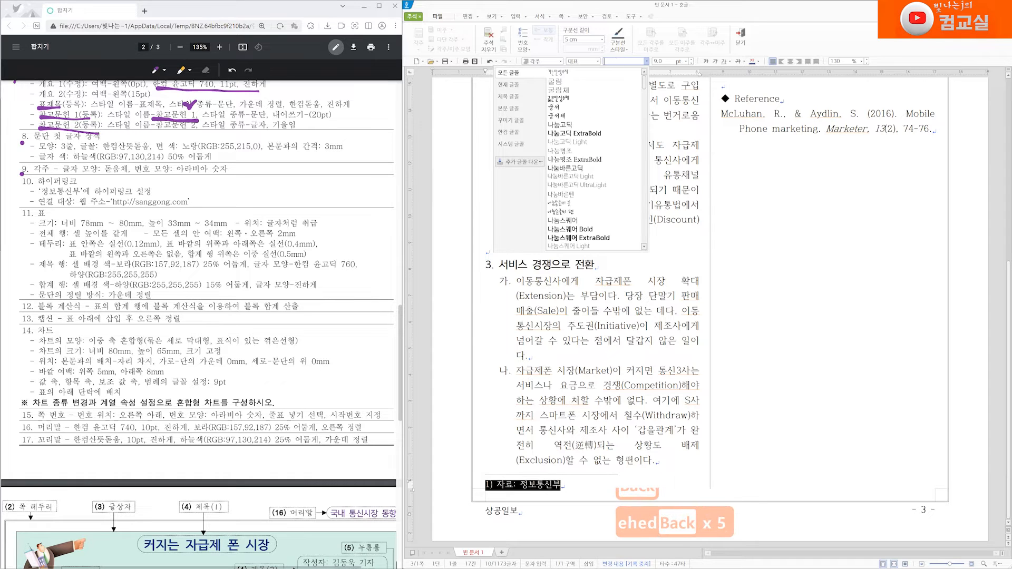
{"action": "key", "text": "Hangul"}
{"action": "type", "text": "돋움"}
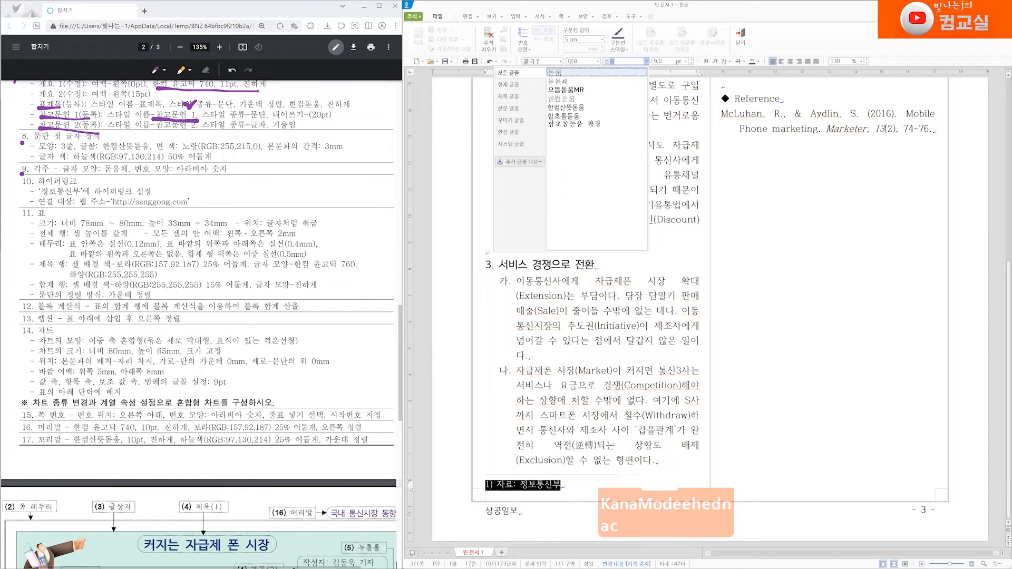
{"action": "type", "text": "체"}
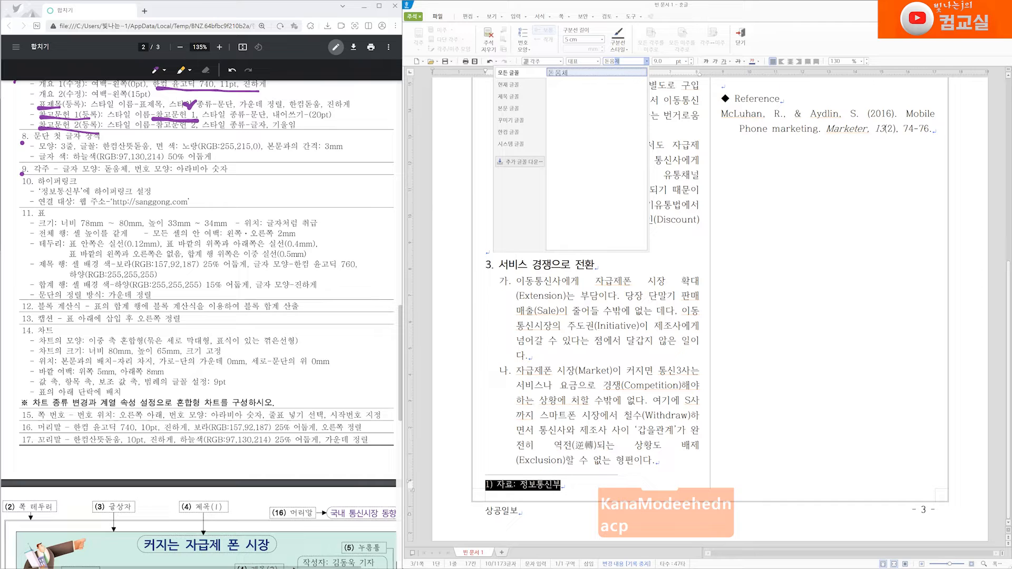
{"action": "key", "text": "Return"}
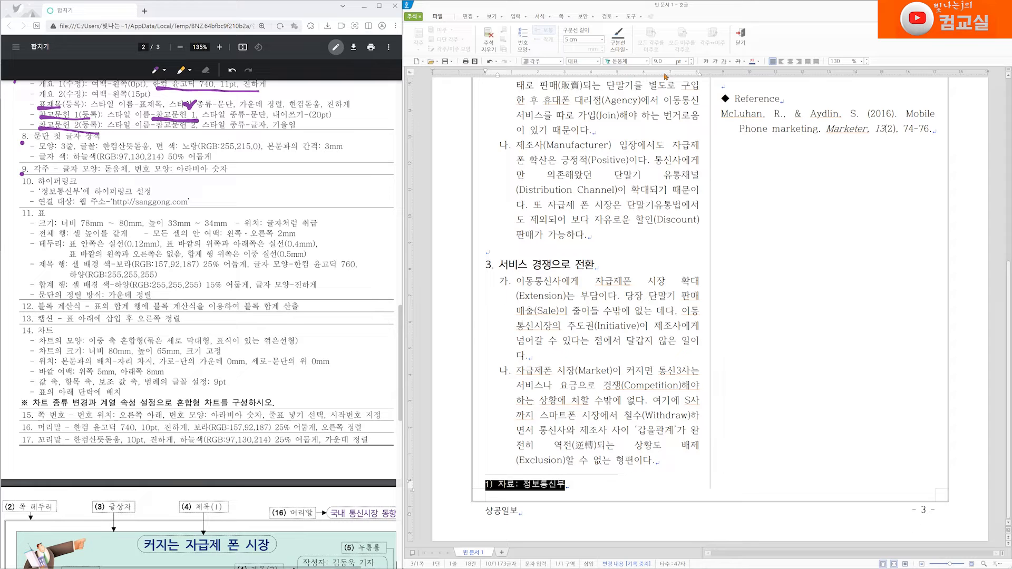
{"action": "left_click", "coordinate": [691, 59]}
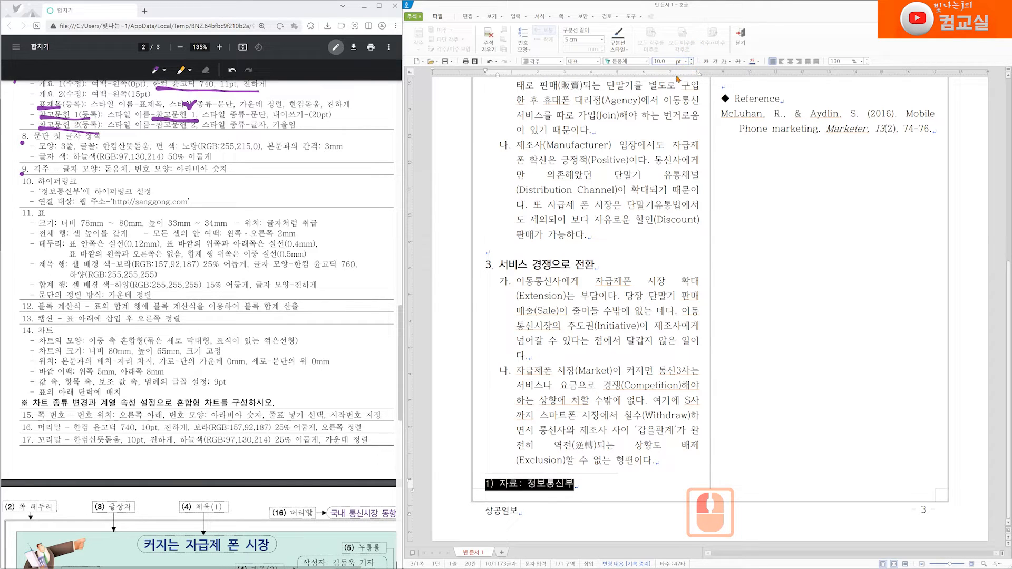
{"action": "left_click", "coordinate": [691, 63]}
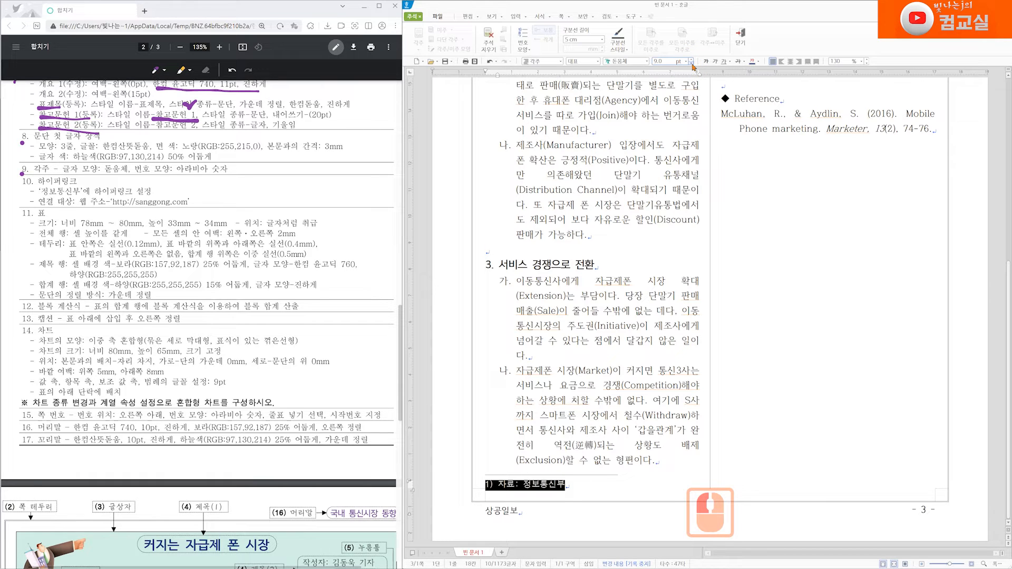
{"action": "left_click_drag", "start_coordinate": [33, 157], "coordinate": [21, 176]}
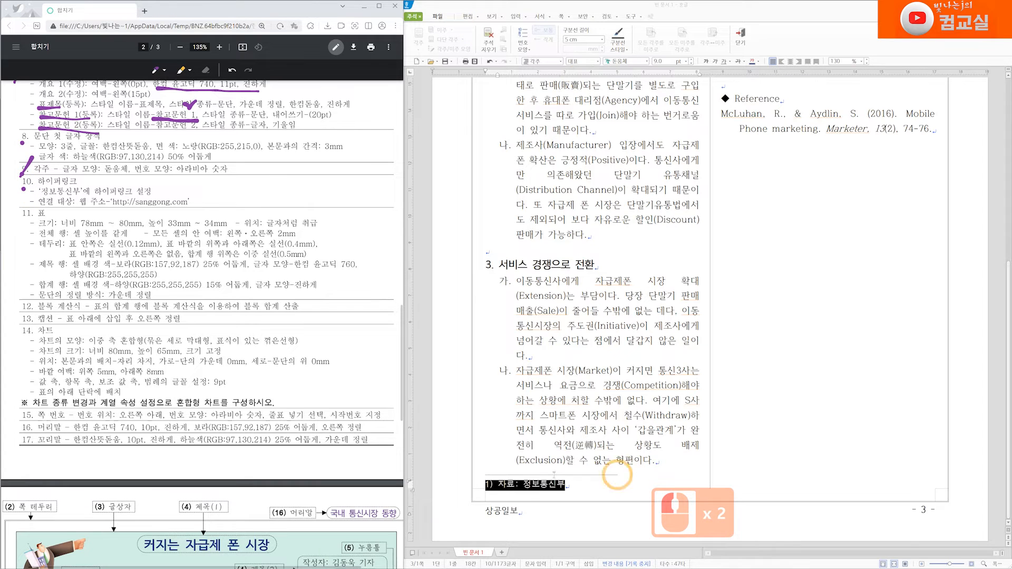
{"action": "left_click", "coordinate": [526, 485]}
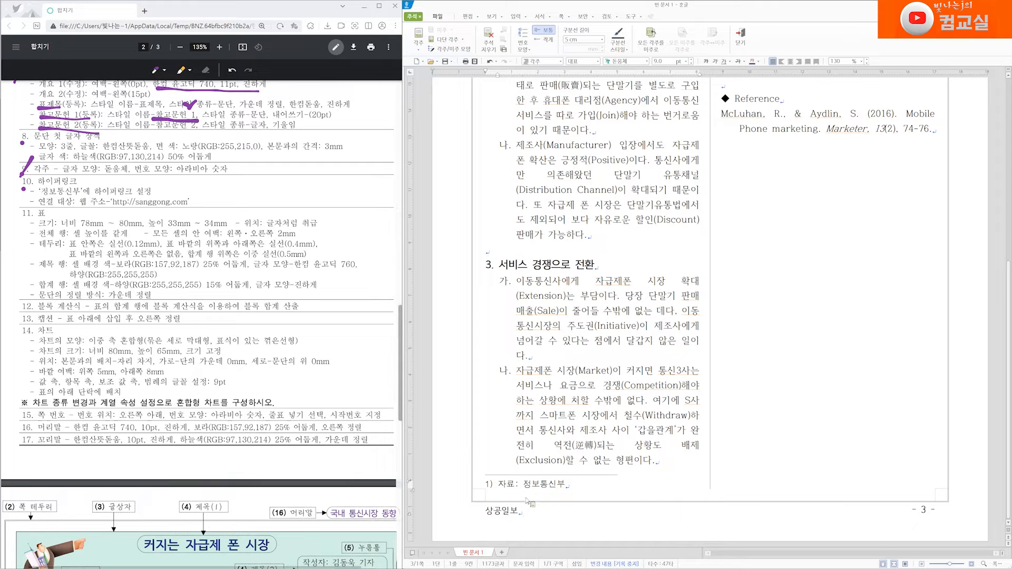
{"action": "left_click_drag", "start_coordinate": [524, 485], "coordinate": [557, 498]}
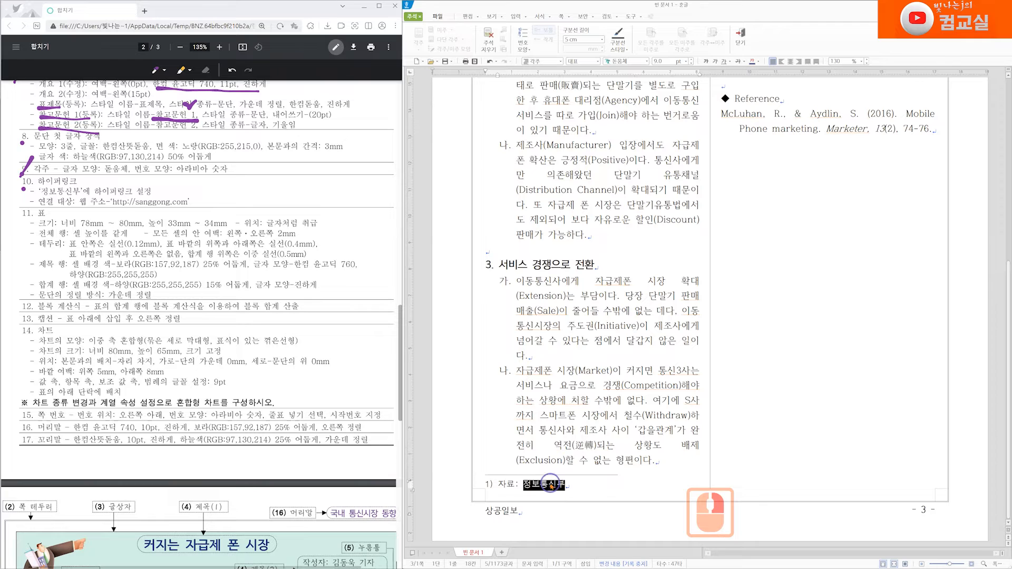
{"action": "right_click", "coordinate": [550, 486]}
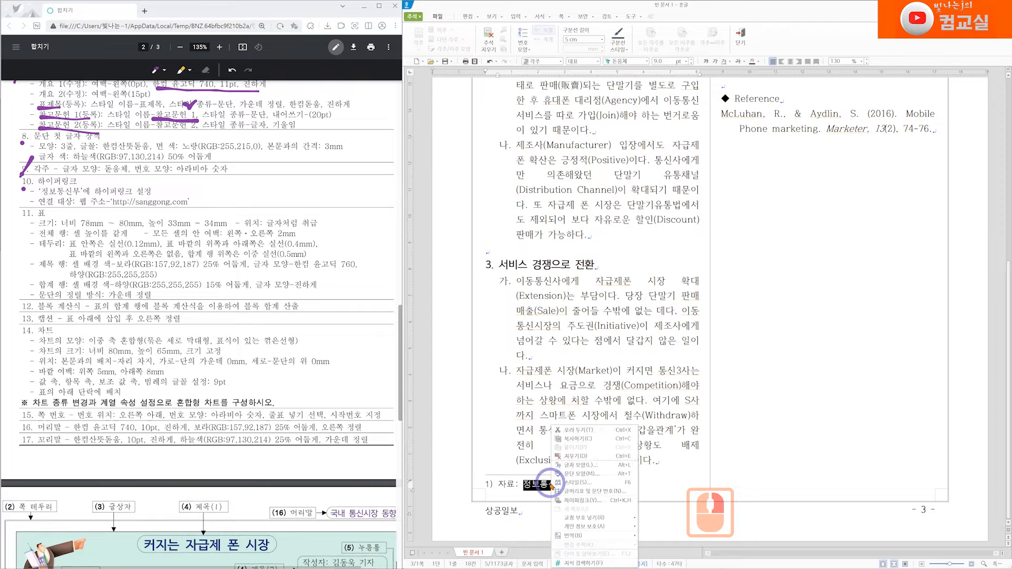
{"action": "left_click", "coordinate": [603, 505]}
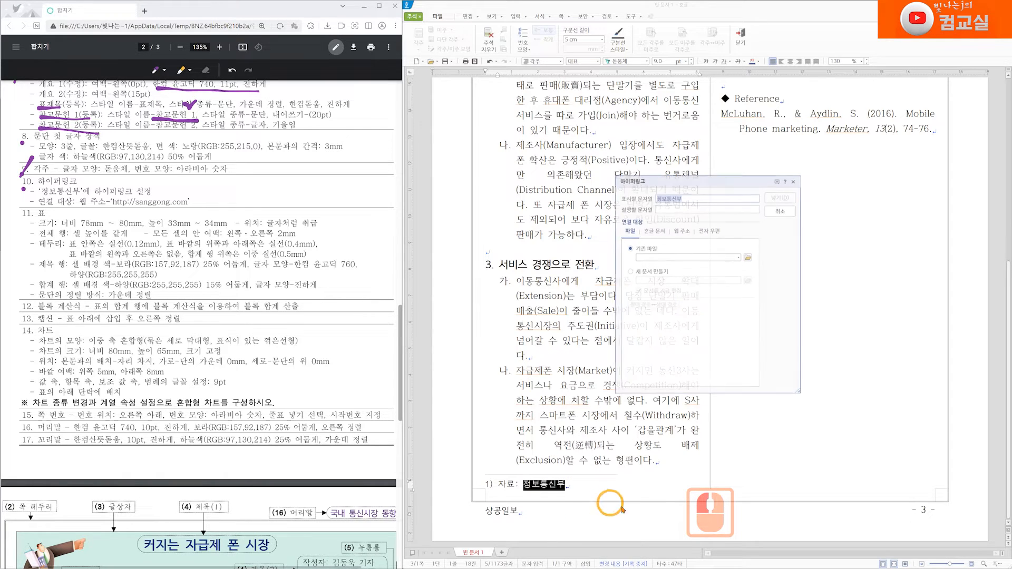
{"action": "left_click", "coordinate": [682, 233]}
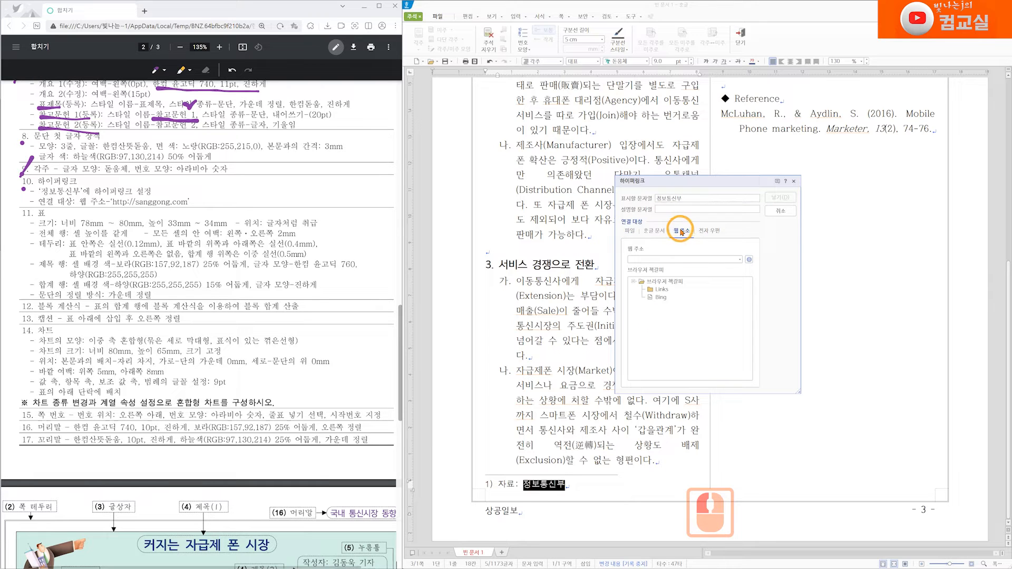
{"action": "left_click", "coordinate": [675, 258]}
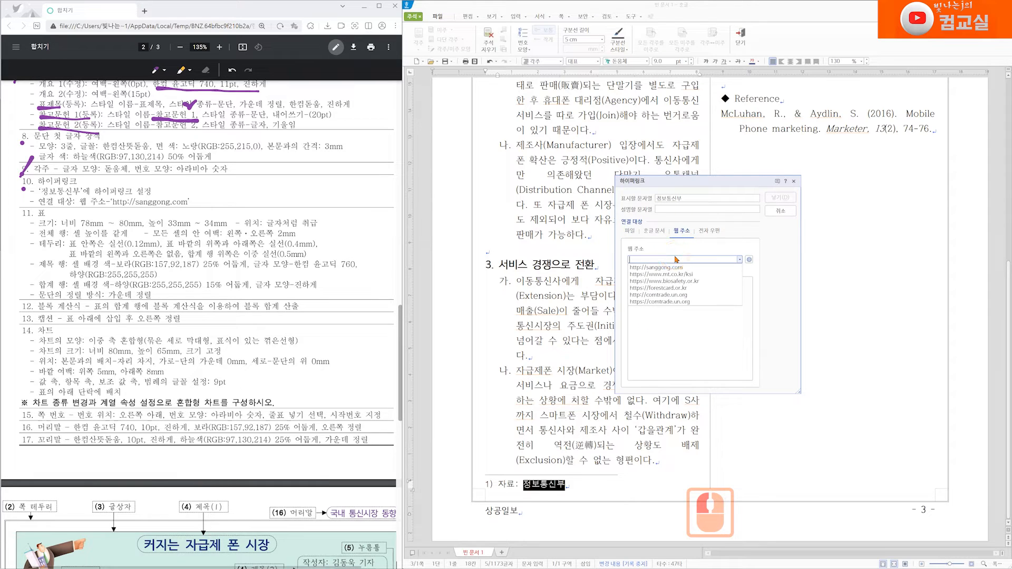
{"action": "type", "text": "h"}
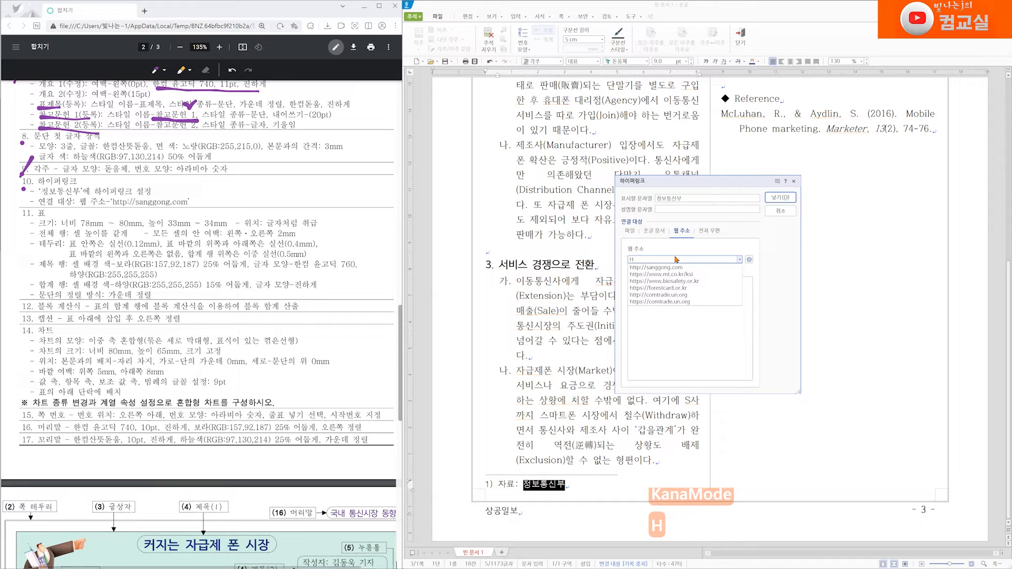
{"action": "key", "text": "BackSpace"}
{"action": "key", "text": "BackSpace"}
{"action": "type", "text": "http"}
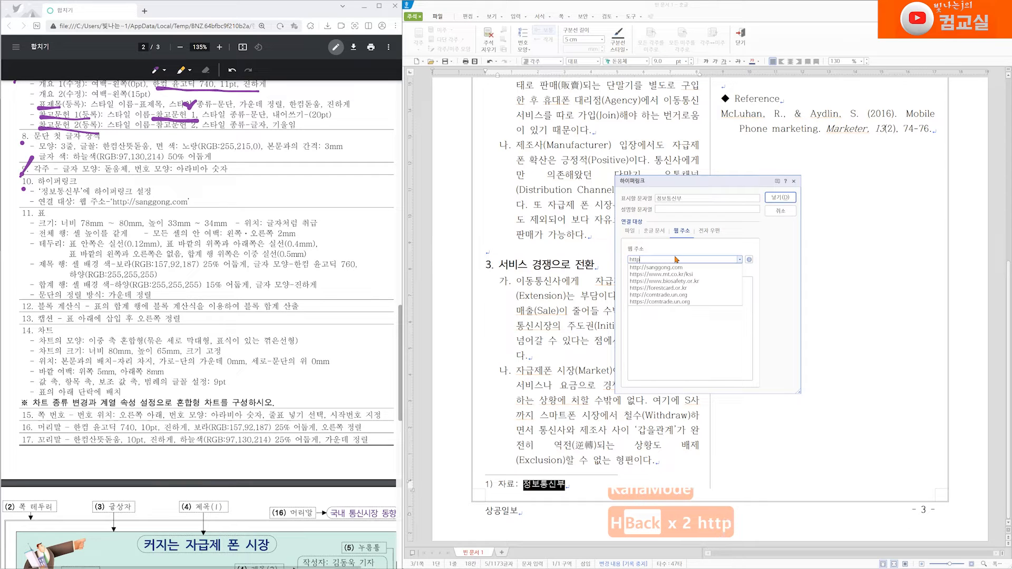
{"action": "type", "text": "://"}
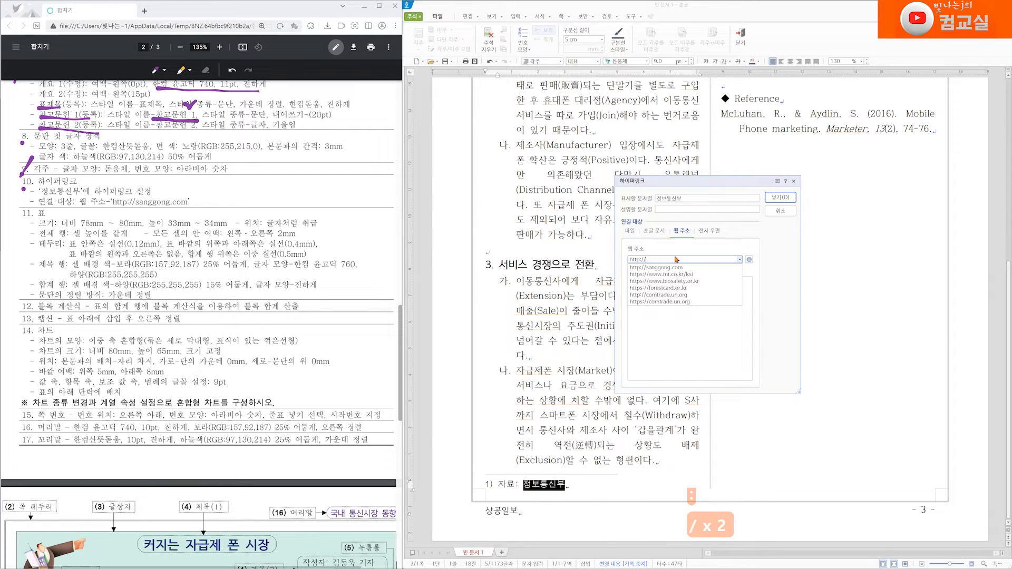
{"action": "type", "text": "sangg"}
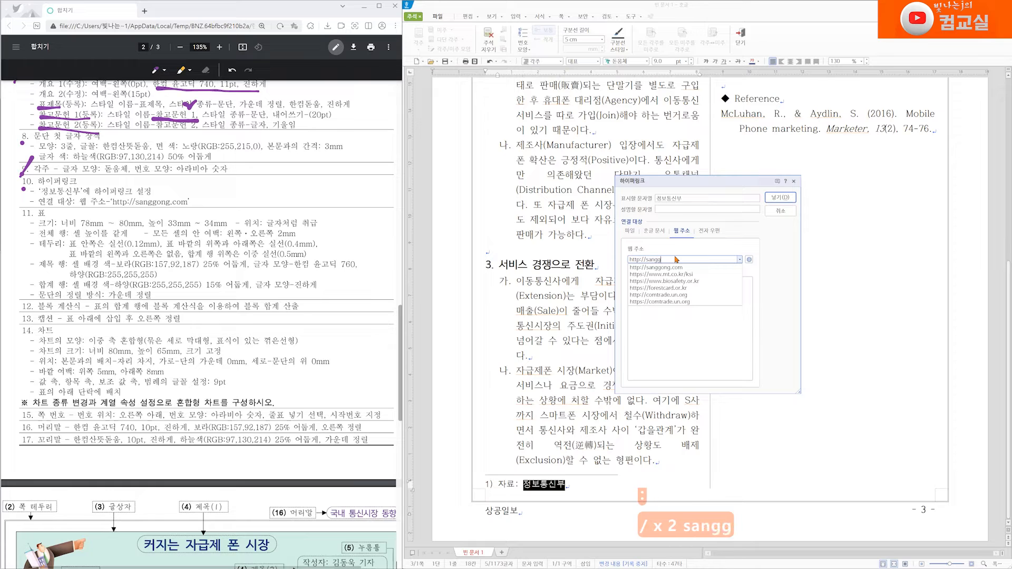
{"action": "type", "text": "ong."}
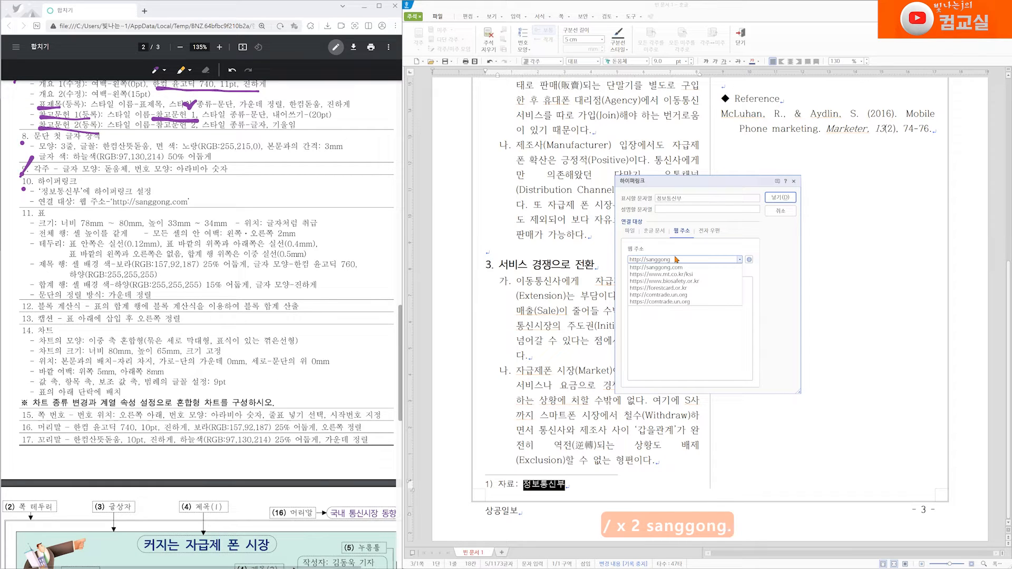
{"action": "type", "text": "com"}
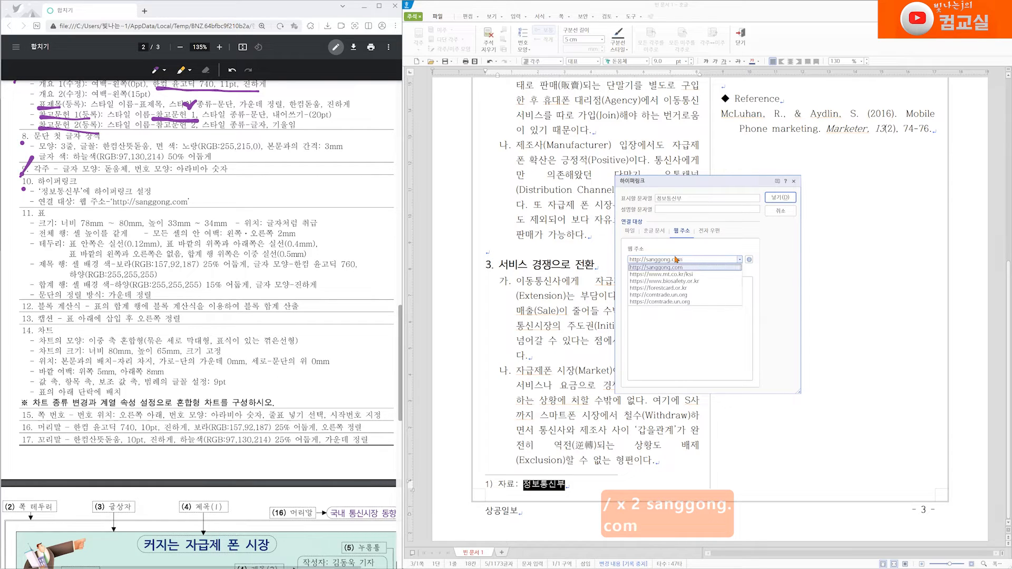
{"action": "left_click", "coordinate": [777, 202]}
{"action": "left_click", "coordinate": [767, 199]}
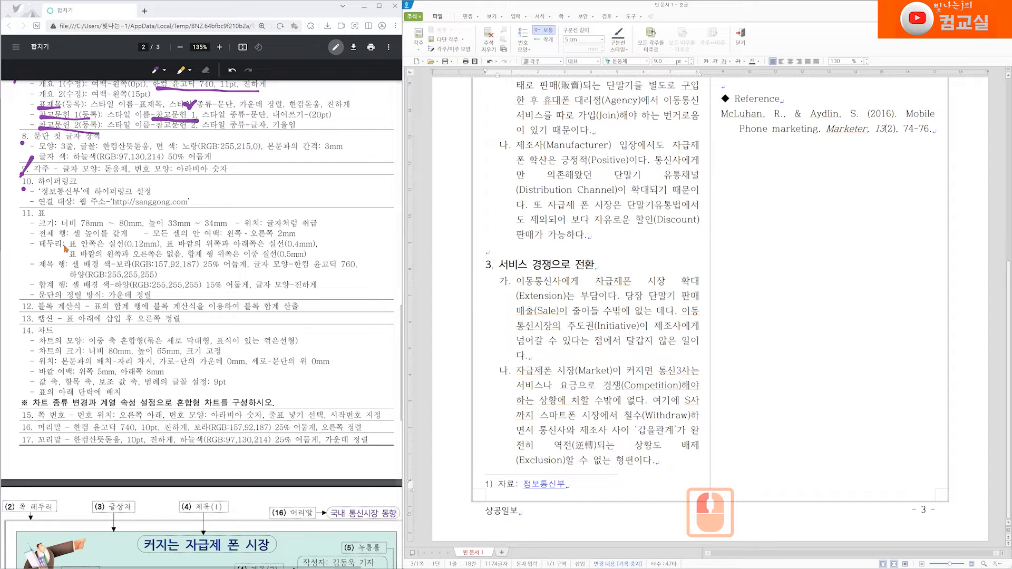
Step: Mark the remaining table, calculation, caption and chart items on the task sheet and note the table height 33.13
{"action": "scroll", "coordinate": [37, 189], "scroll_direction": "down", "scroll_amount": 1}
{"action": "left_click", "coordinate": [17, 141]}
{"action": "left_click", "coordinate": [18, 232]}
{"action": "left_click", "coordinate": [18, 246]}
{"action": "left_click", "coordinate": [17, 260]}
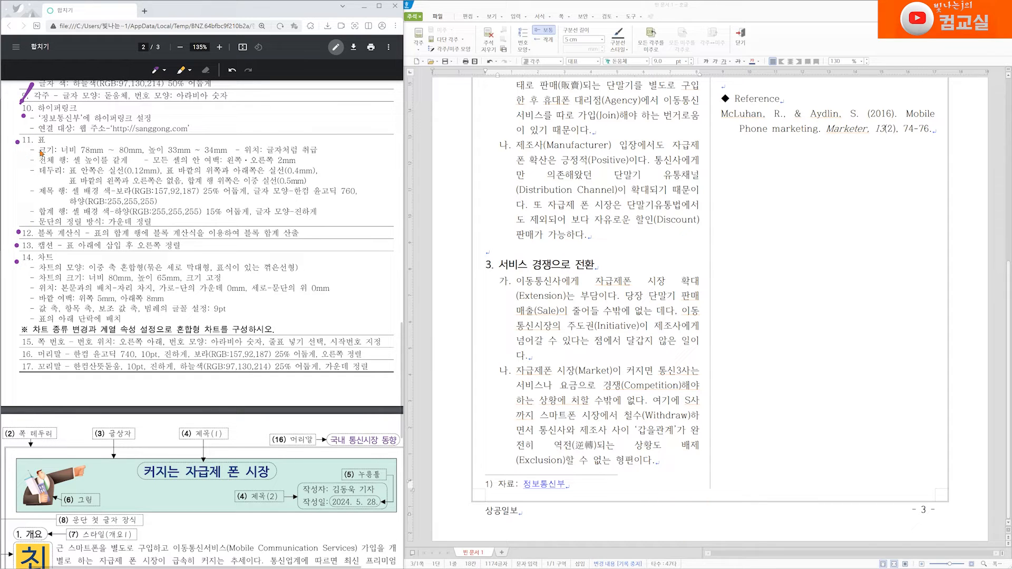
{"action": "left_click_drag", "start_coordinate": [52, 136], "coordinate": [64, 138]}
{"action": "scroll", "coordinate": [216, 156], "scroll_direction": "up", "scroll_amount": 3}
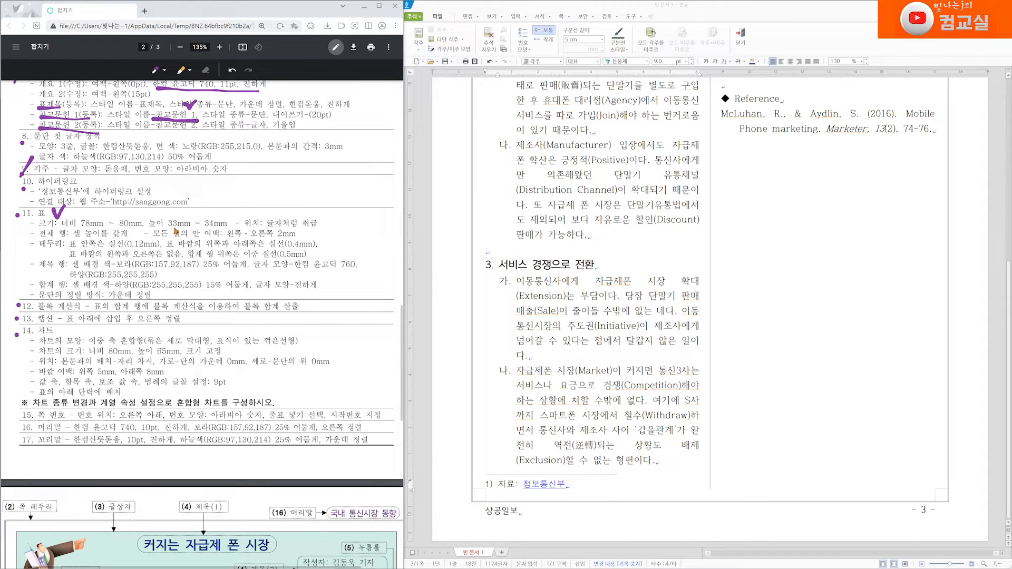
{"action": "left_click_drag", "start_coordinate": [165, 228], "coordinate": [229, 230]}
{"action": "left_click_drag", "start_coordinate": [170, 229], "coordinate": [230, 225]}
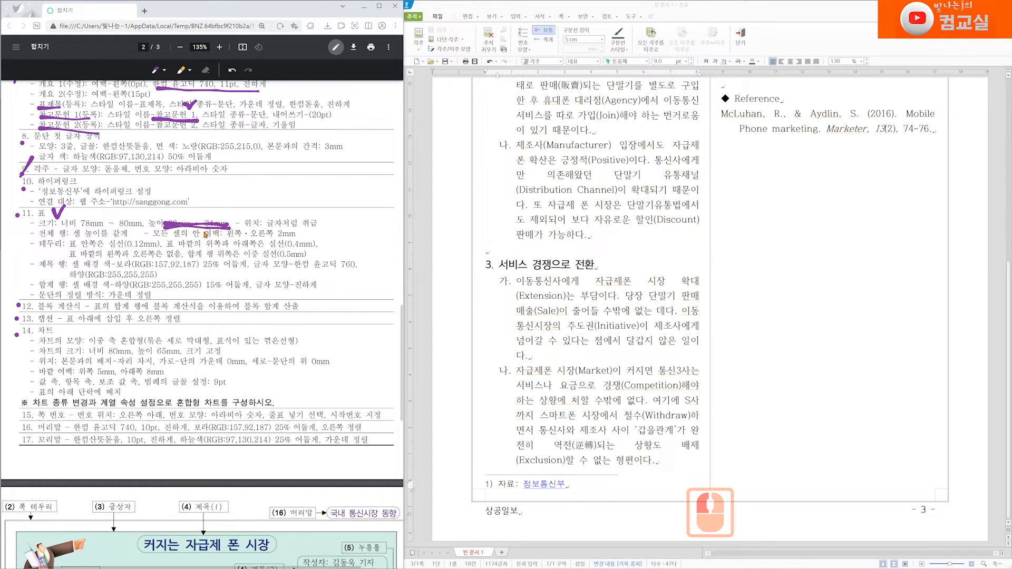
{"action": "mouse_move", "coordinate": [206, 202]}
{"action": "left_mouse_down"}
{"action": "mouse_move", "coordinate": [211, 226]}
{"action": "mouse_move", "coordinate": [255, 176]}
{"action": "mouse_move", "coordinate": [265, 182]}
{"action": "mouse_move", "coordinate": [257, 200]}
{"action": "left_mouse_up"}
{"action": "left_click", "coordinate": [239, 204]}
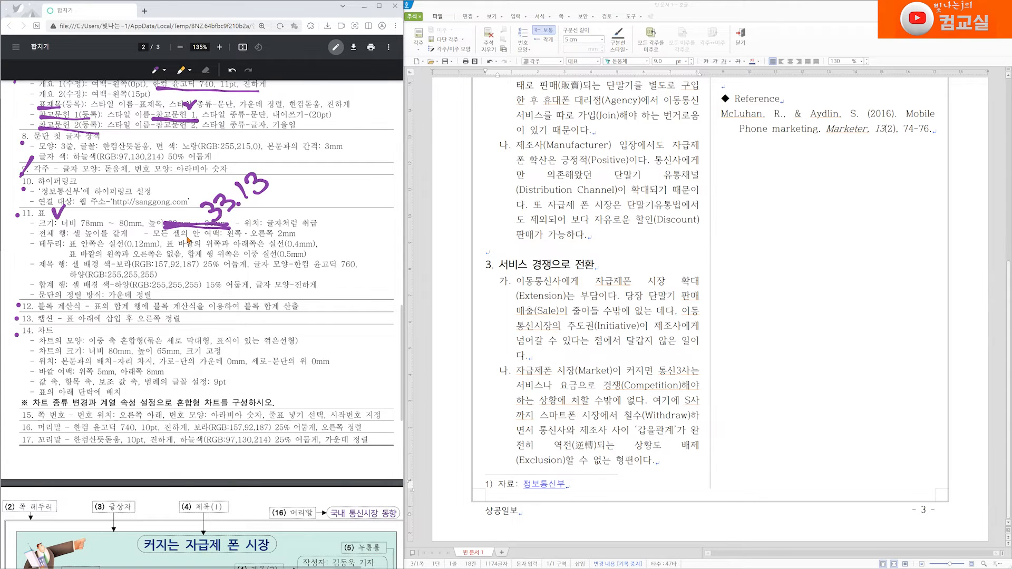
Step: Open the table dialog on the empty line under the 자급제 이용 현황 title and annotate the sample table's rows and header on the task sheet
{"action": "scroll", "coordinate": [150, 297], "scroll_direction": "down", "scroll_amount": 8}
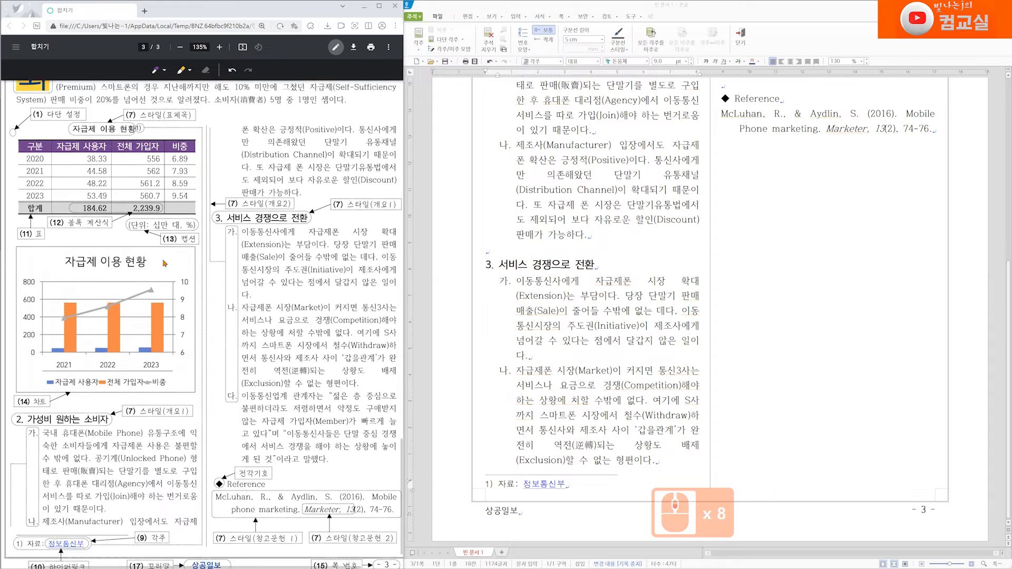
{"action": "scroll", "coordinate": [165, 263], "scroll_direction": "up", "scroll_amount": 3}
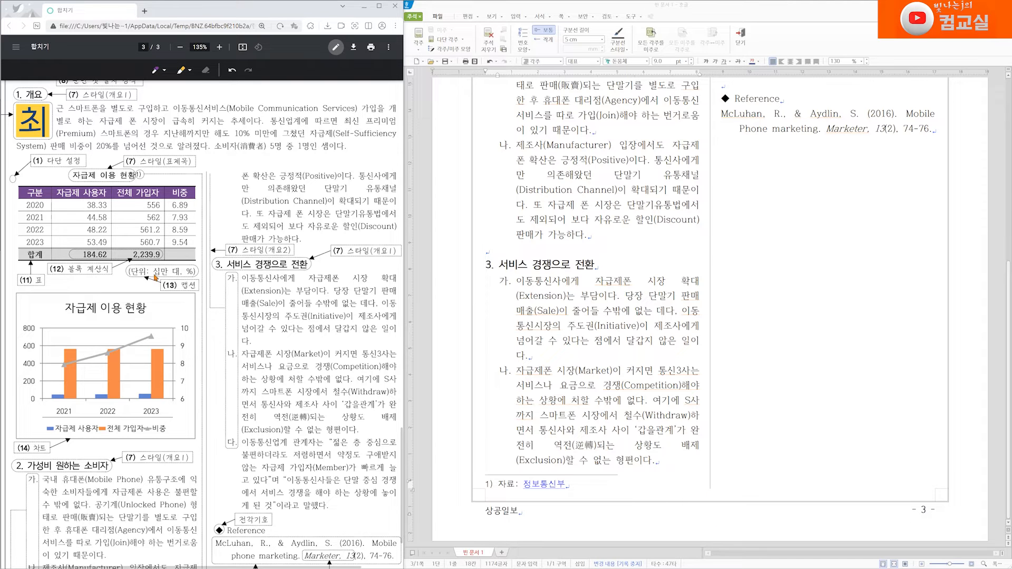
{"action": "scroll", "coordinate": [601, 252], "scroll_direction": "up", "scroll_amount": 5}
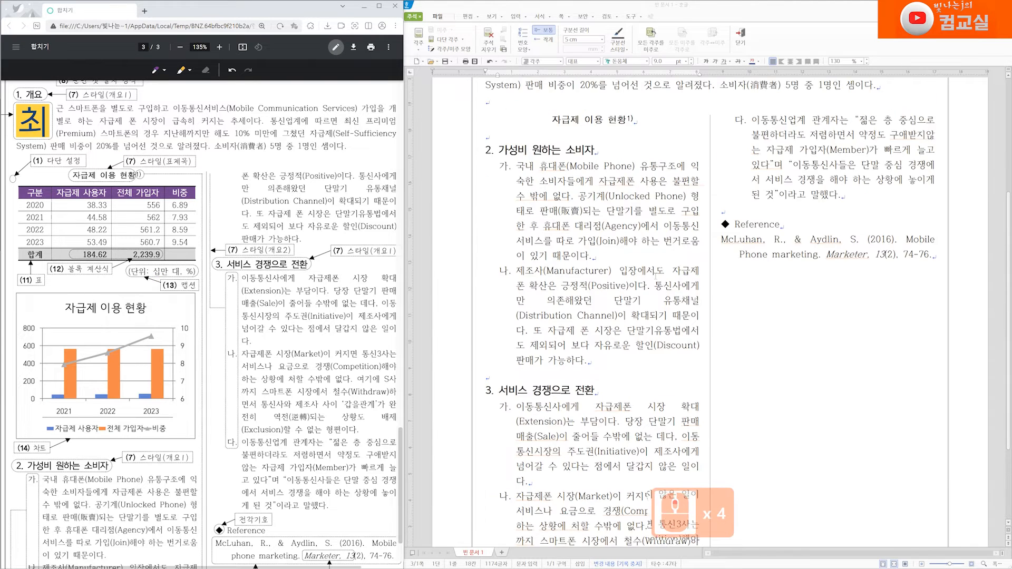
{"action": "left_click", "coordinate": [503, 223]}
{"action": "left_click", "coordinate": [509, 274]}
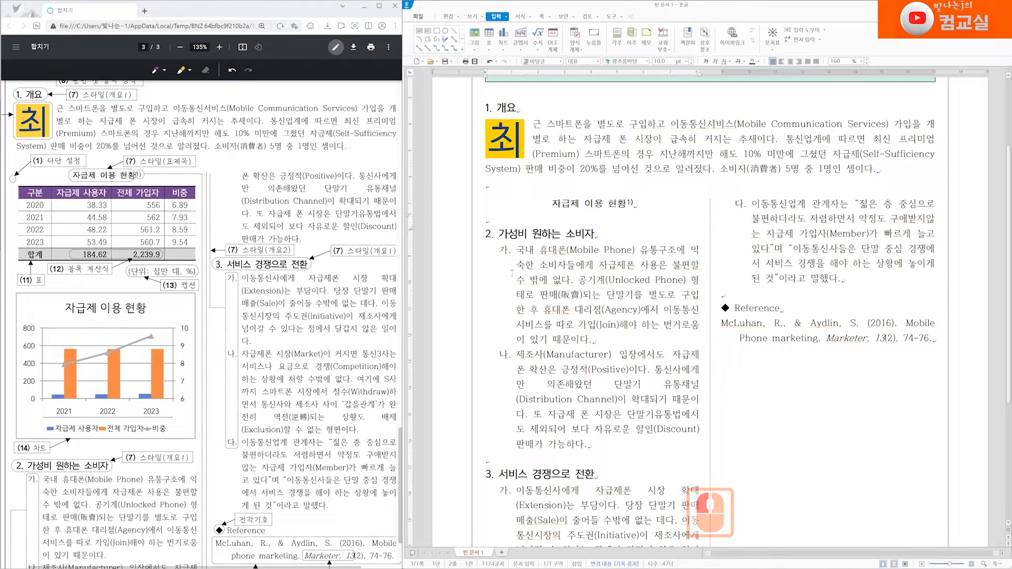
{"action": "key", "text": "ctrl+t"}
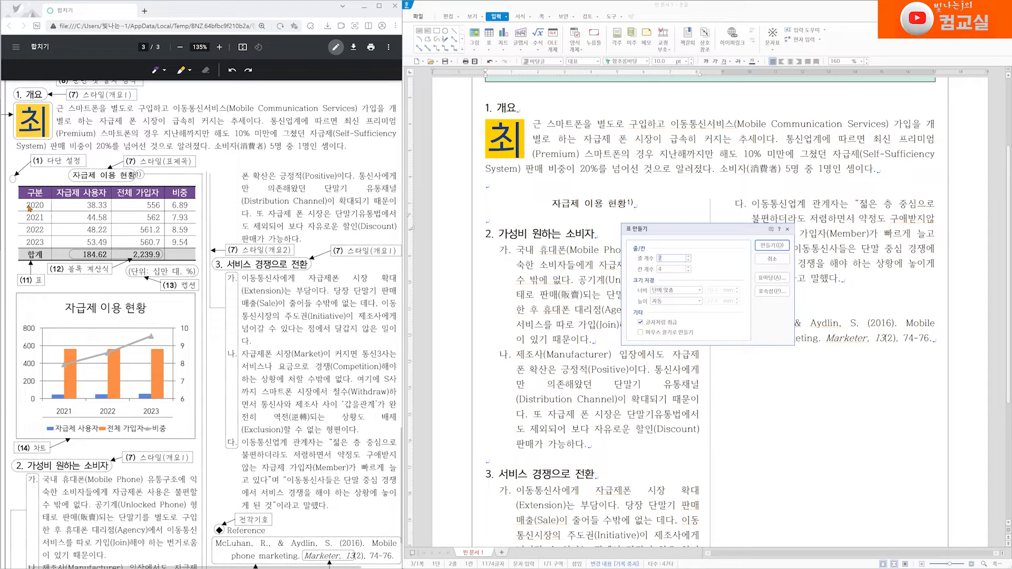
{"action": "left_click_drag", "start_coordinate": [22, 193], "coordinate": [18, 241]}
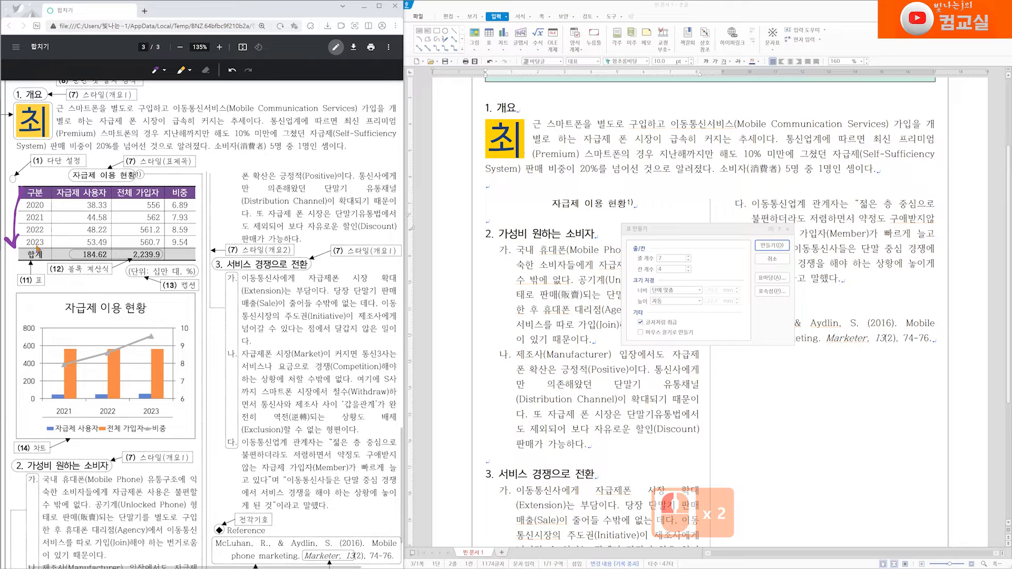
{"action": "mouse_move", "coordinate": [69, 183]}
{"action": "left_mouse_down"}
{"action": "mouse_move", "coordinate": [185, 181]}
{"action": "mouse_move", "coordinate": [177, 186]}
{"action": "left_mouse_up"}
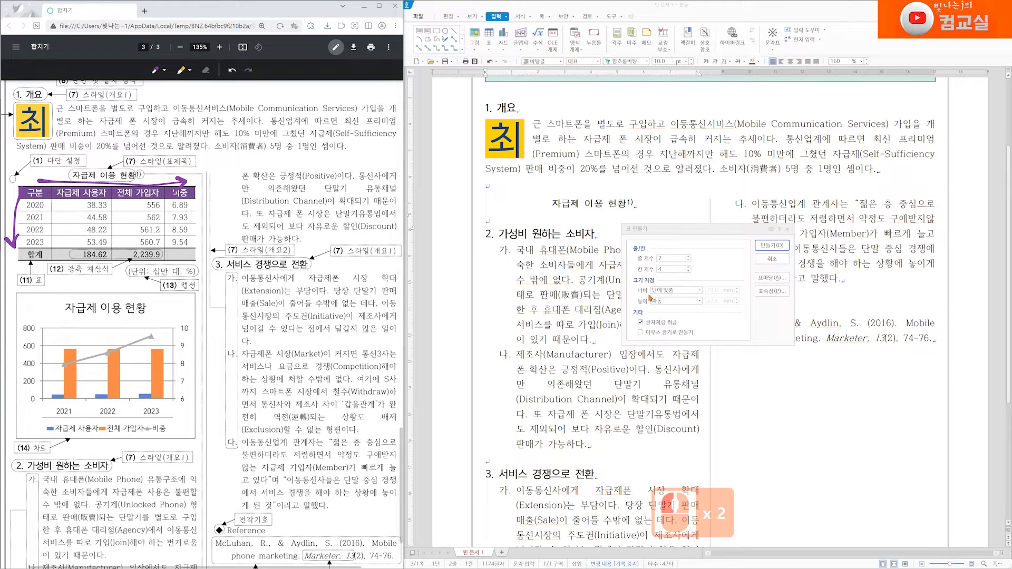
Step: Create a table of 6 rows and 4 columns, entering a 33.13 mm height and then switching the height back to automatic
{"action": "left_click", "coordinate": [689, 260]}
{"action": "left_click", "coordinate": [689, 260]}
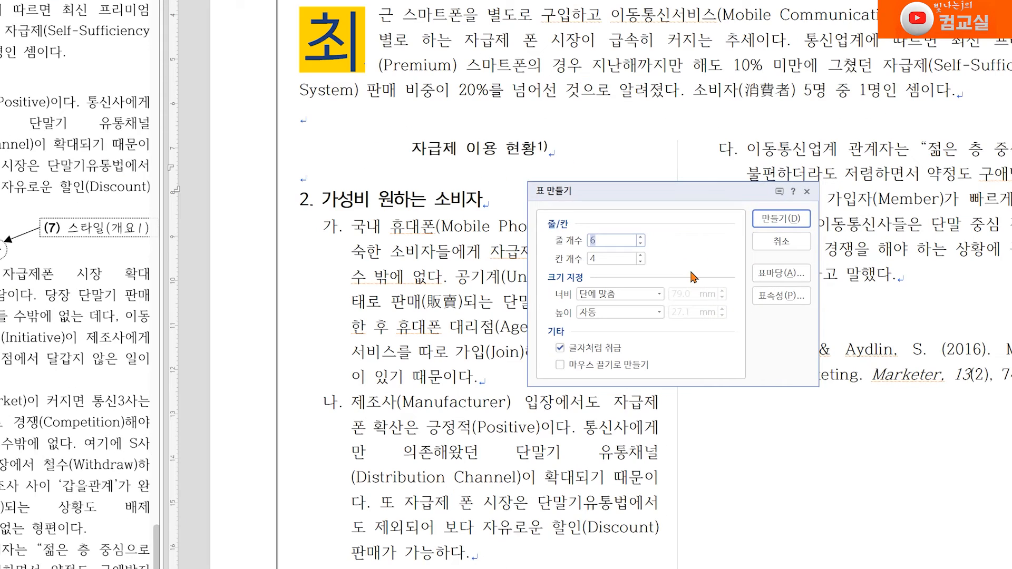
{"action": "left_click", "coordinate": [624, 315]}
{"action": "left_click", "coordinate": [649, 337]}
{"action": "left_click", "coordinate": [683, 311]}
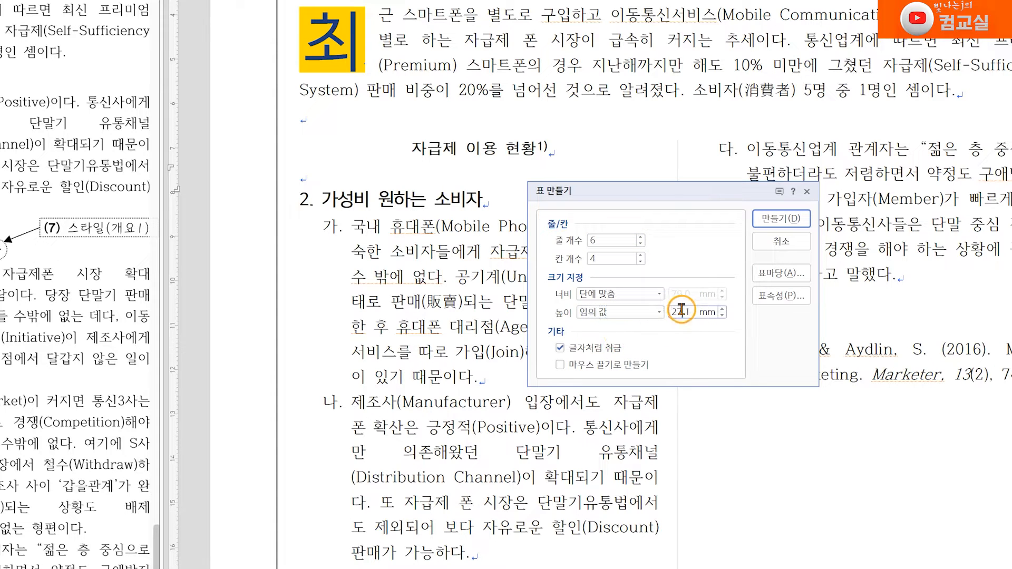
{"action": "type", "text": "33.13"}
{"action": "left_click", "coordinate": [633, 312]}
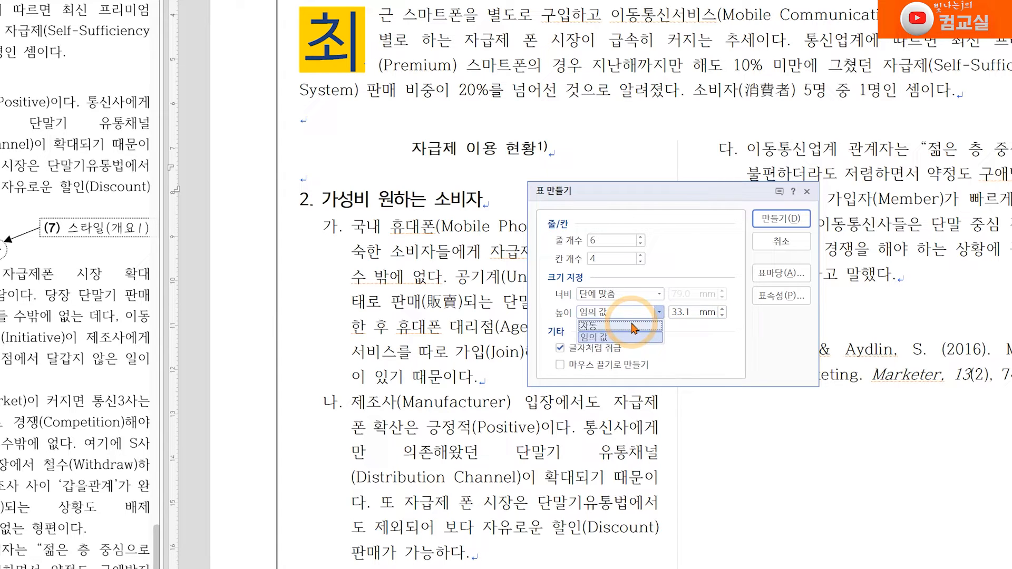
{"action": "left_click", "coordinate": [633, 325]}
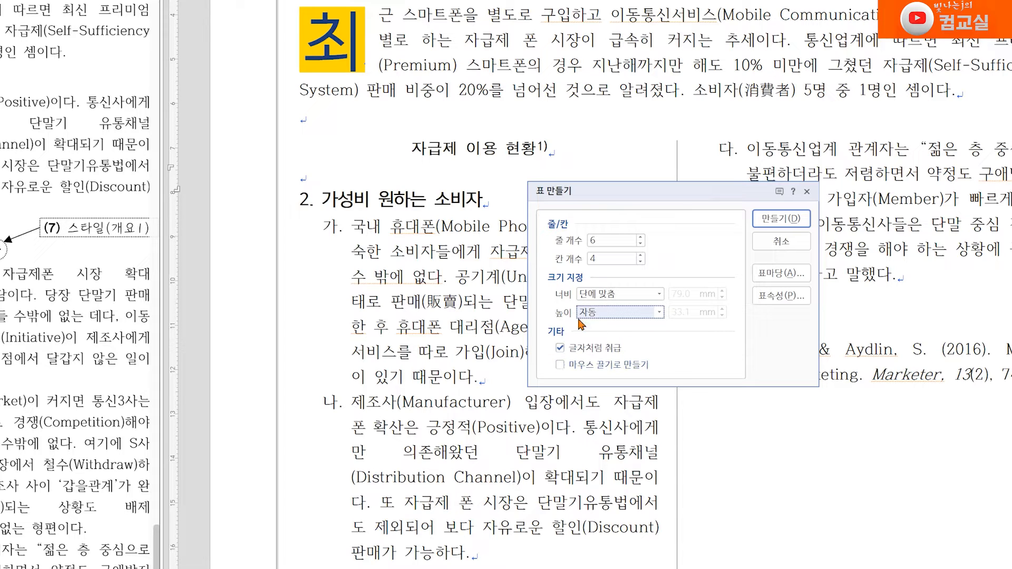
{"action": "left_click", "coordinate": [775, 221]}
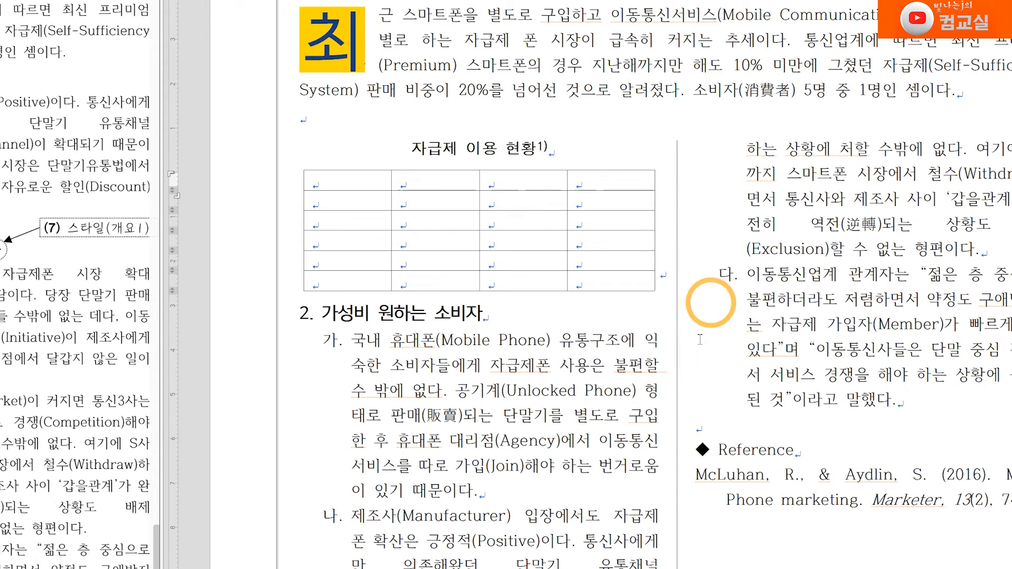
Step: Fill the table's header row, entering 구분 and 자급제 사용자 in the first two cells
{"action": "left_click", "coordinate": [352, 173]}
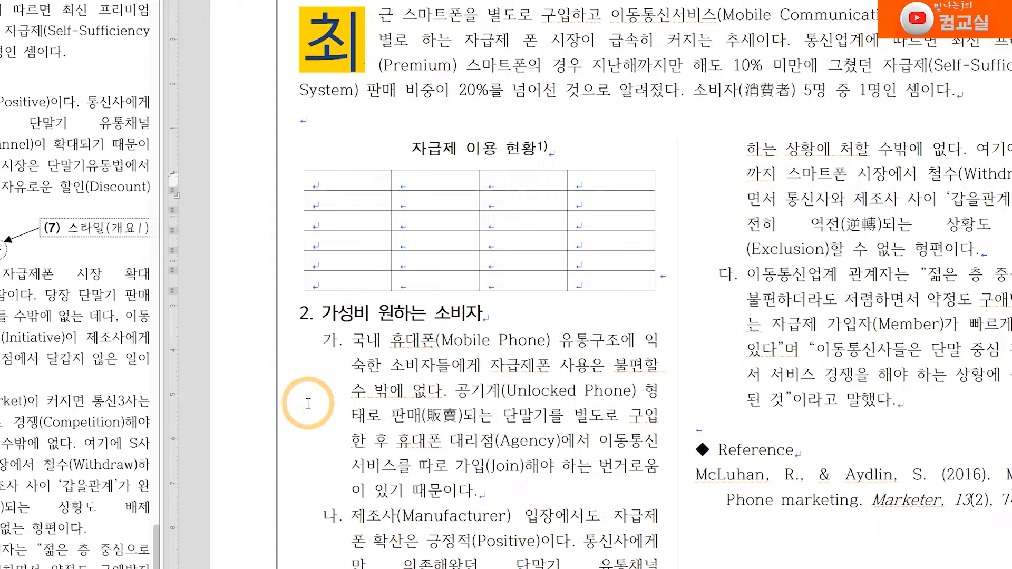
{"action": "type", "text": "rnqn"}
{"action": "key", "text": "BackSpace"}
{"action": "key", "text": "BackSpace"}
{"action": "key", "text": "BackSpace"}
{"action": "key", "text": "BackSpace"}
{"action": "type", "text": "구분"}
{"action": "key", "text": "BackSpace"}
{"action": "key", "text": "BackSpace"}
{"action": "key", "text": "BackSpace"}
{"action": "key", "text": "BackSpace"}
{"action": "type", "text": "구분"}
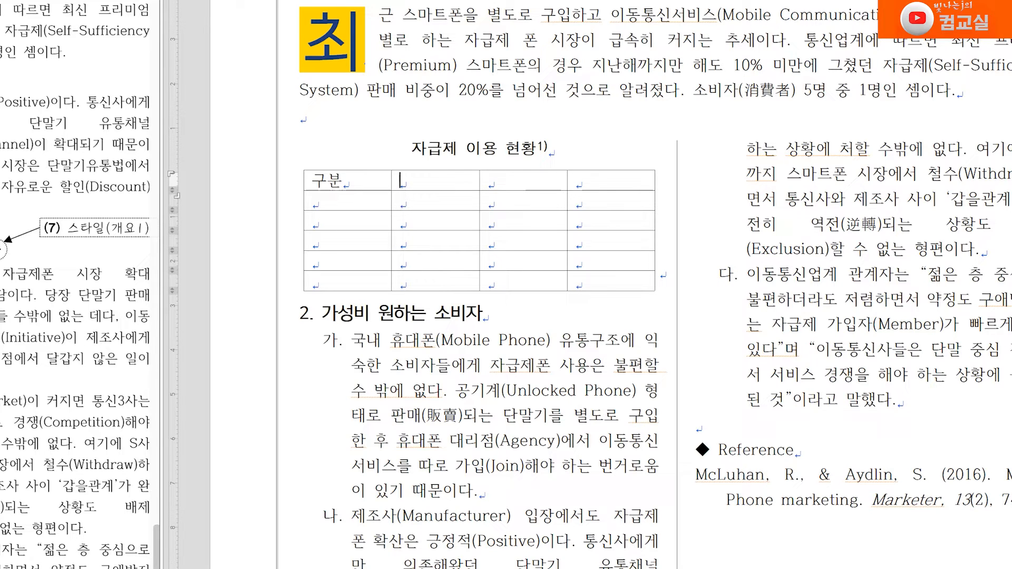
{"action": "key", "text": "Tab"}
{"action": "type", "text": "자급제 사"}
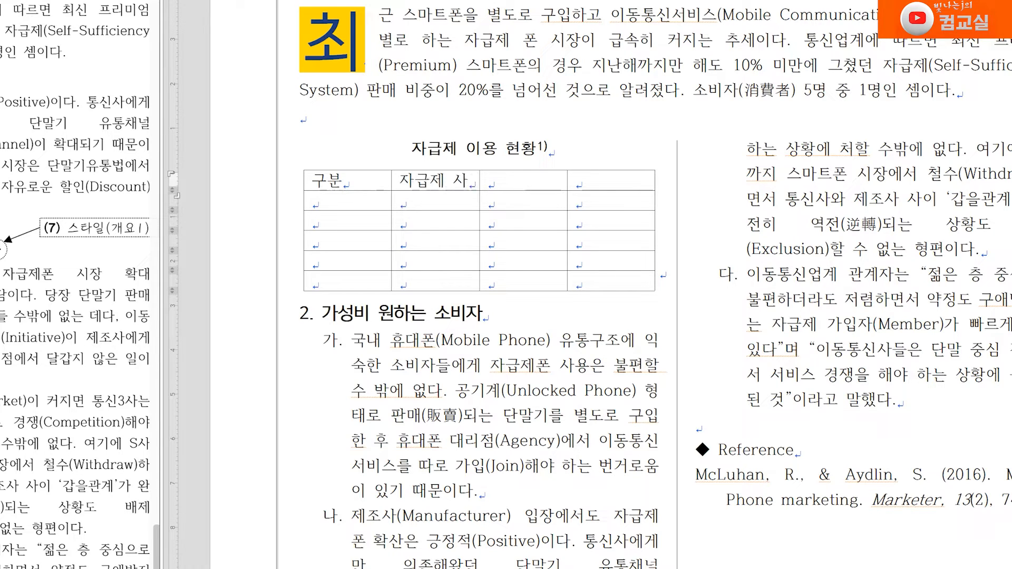
{"action": "type", "text": "용ㅈㅏ"}
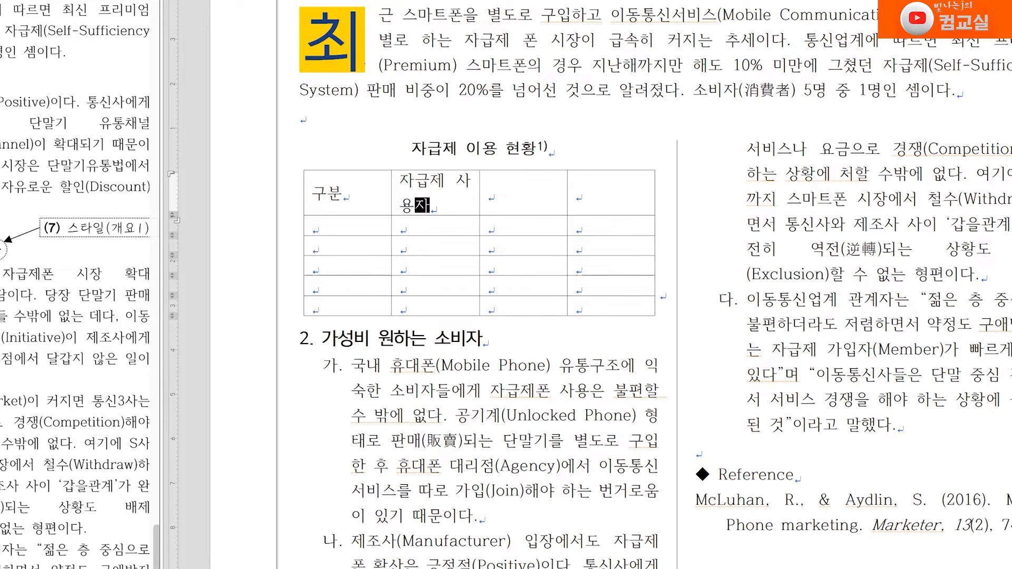
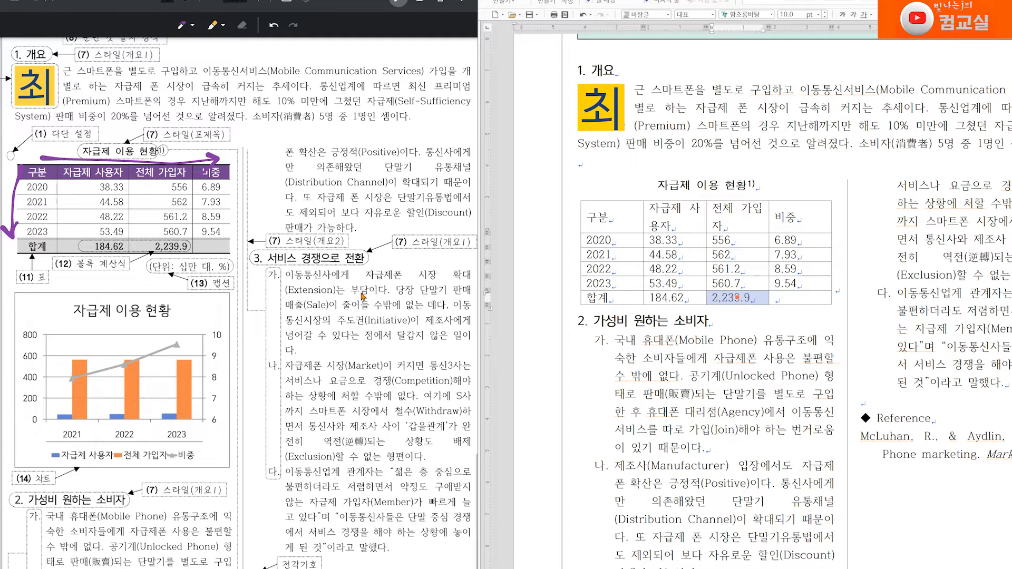
{"action": "scroll", "coordinate": [112, 267], "scroll_direction": "up", "scroll_amount": 3}
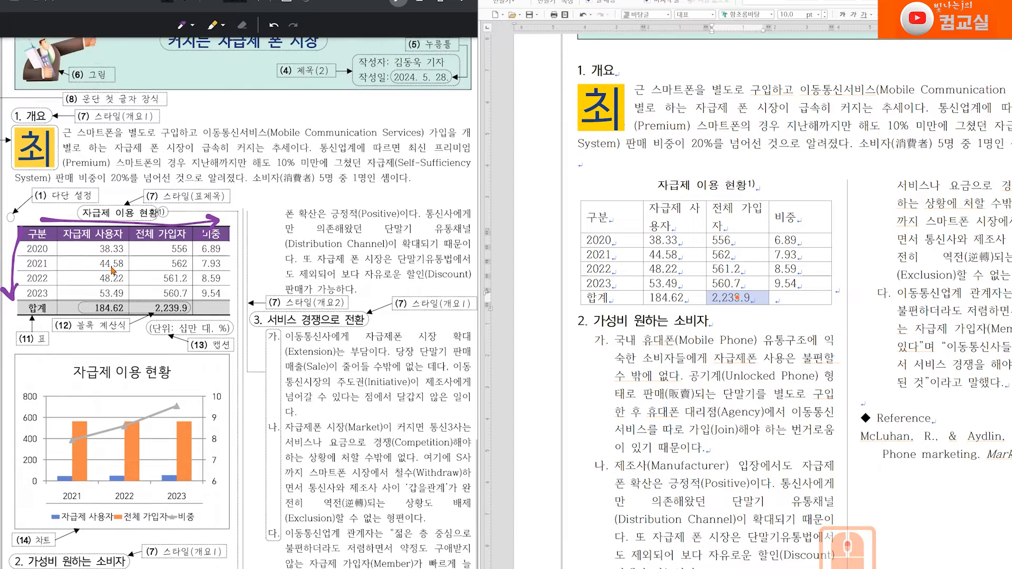
{"action": "scroll", "coordinate": [112, 264], "scroll_direction": "down", "scroll_amount": 3}
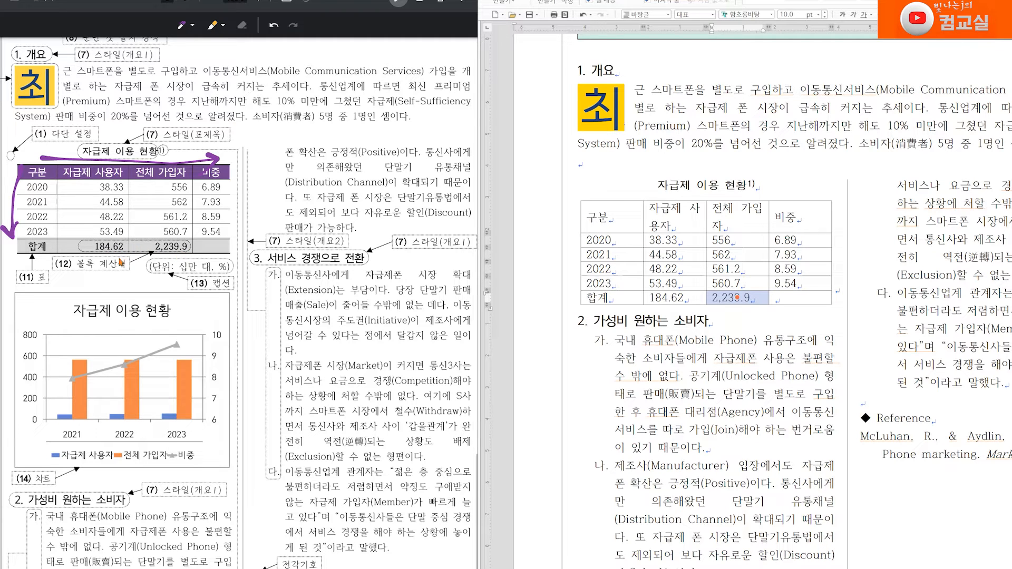
{"action": "left_click", "coordinate": [667, 298]}
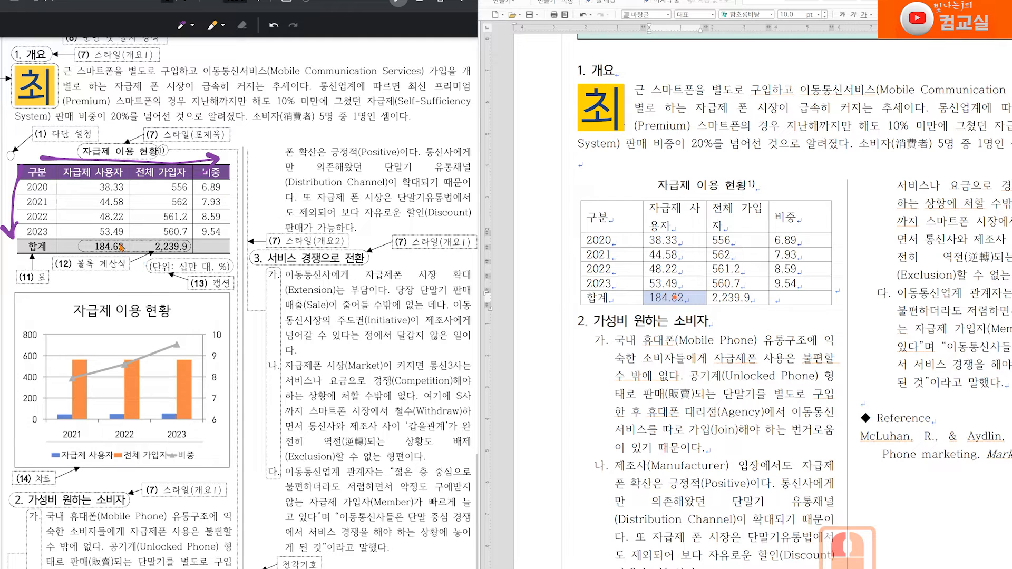
{"action": "left_click_drag", "start_coordinate": [120, 243], "coordinate": [122, 249]}
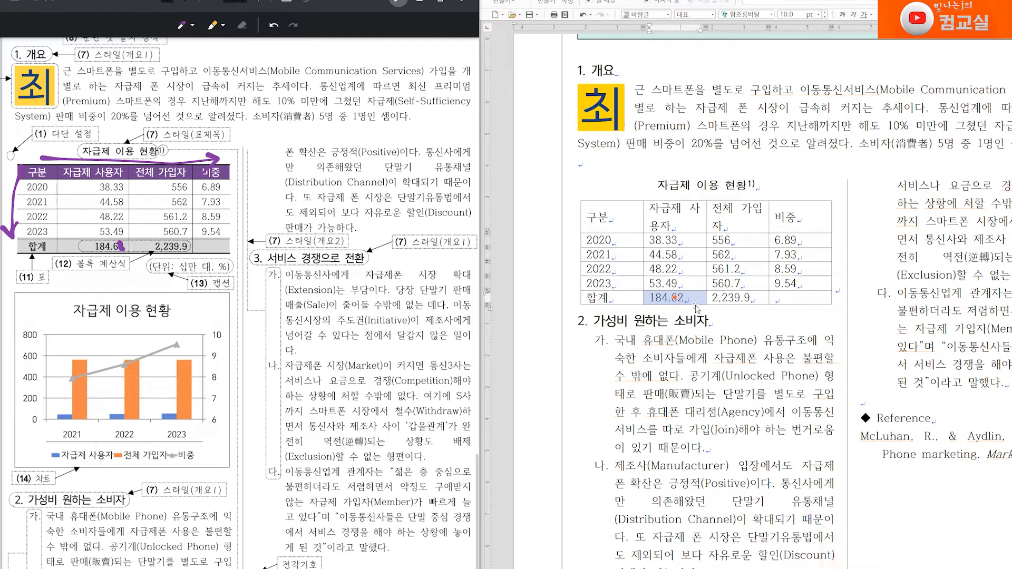
{"action": "left_click", "coordinate": [742, 325]}
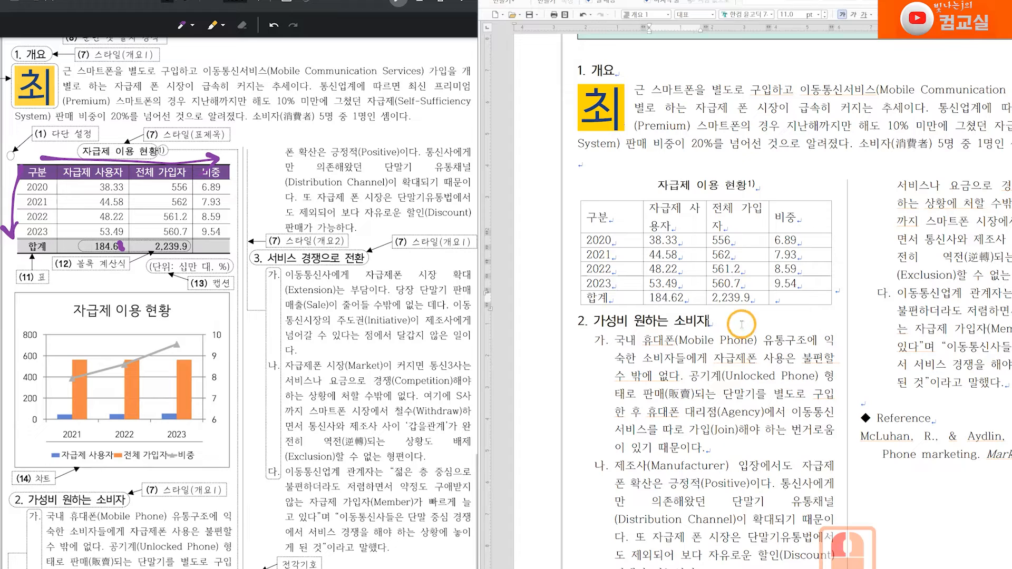
Step: Set the format of the 자급제 사용자 total's formula to one decimal place
{"action": "left_click", "coordinate": [666, 298]}
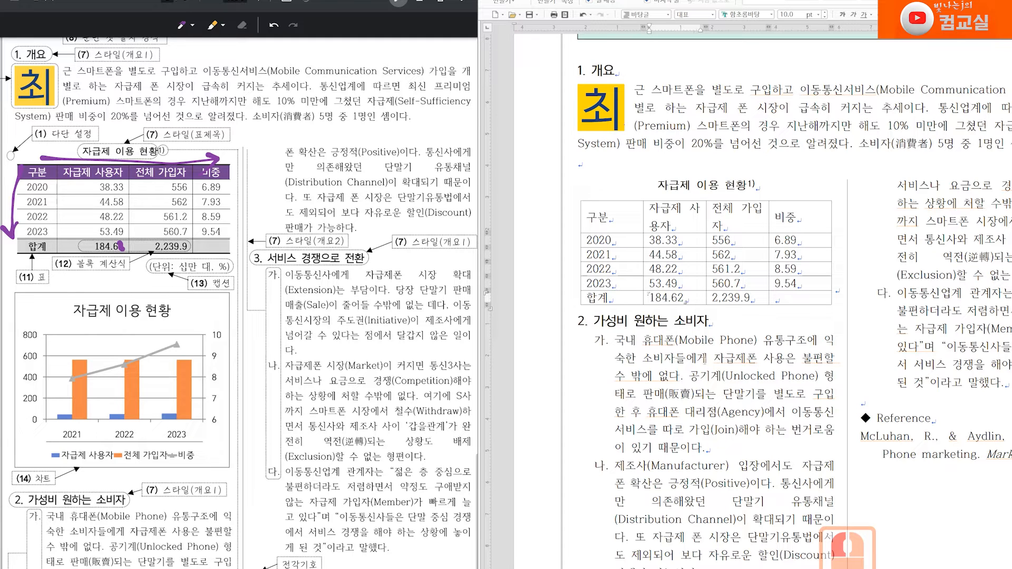
{"action": "right_click", "coordinate": [671, 301]}
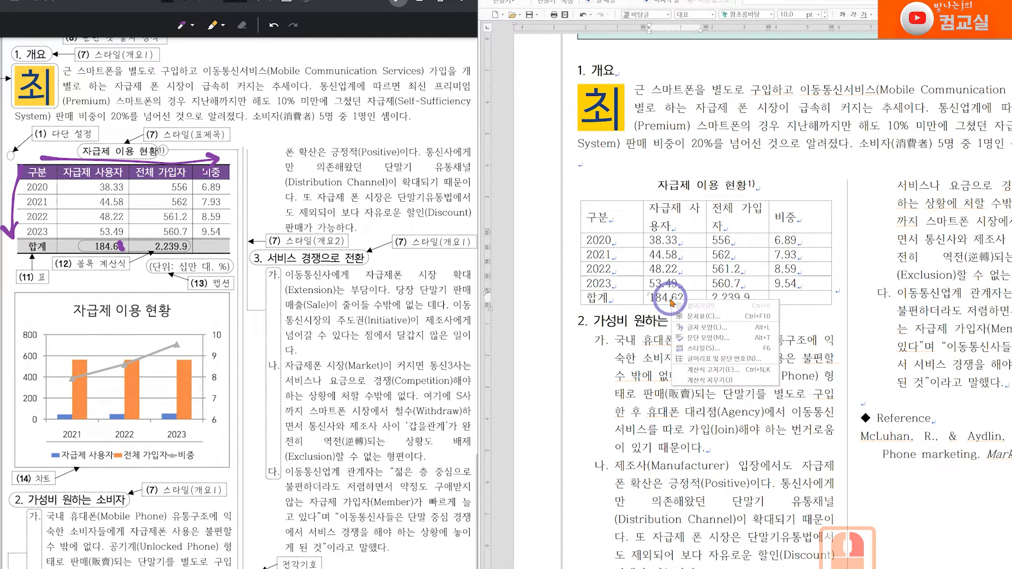
{"action": "left_click", "coordinate": [702, 370]}
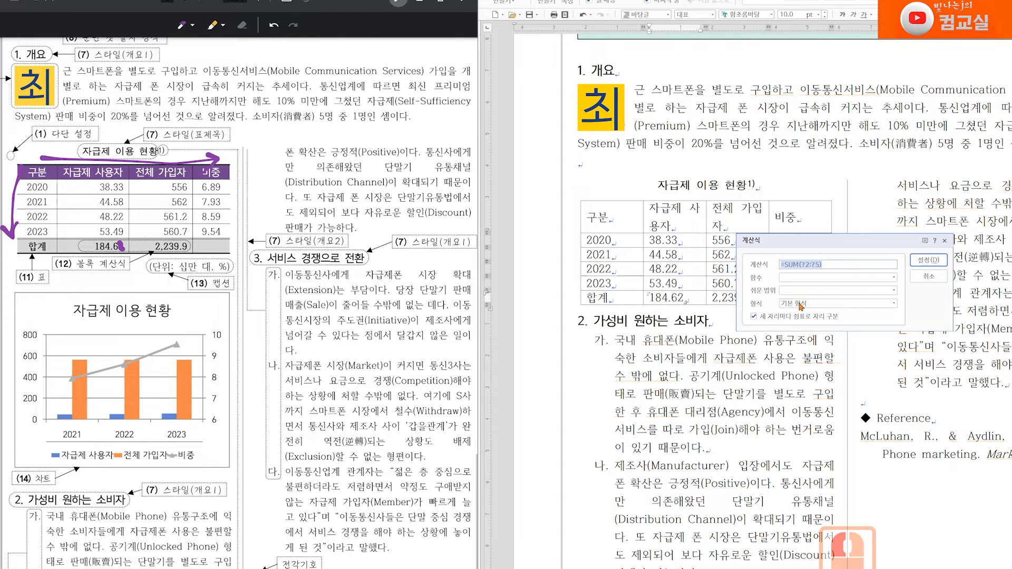
{"action": "left_click", "coordinate": [798, 307]}
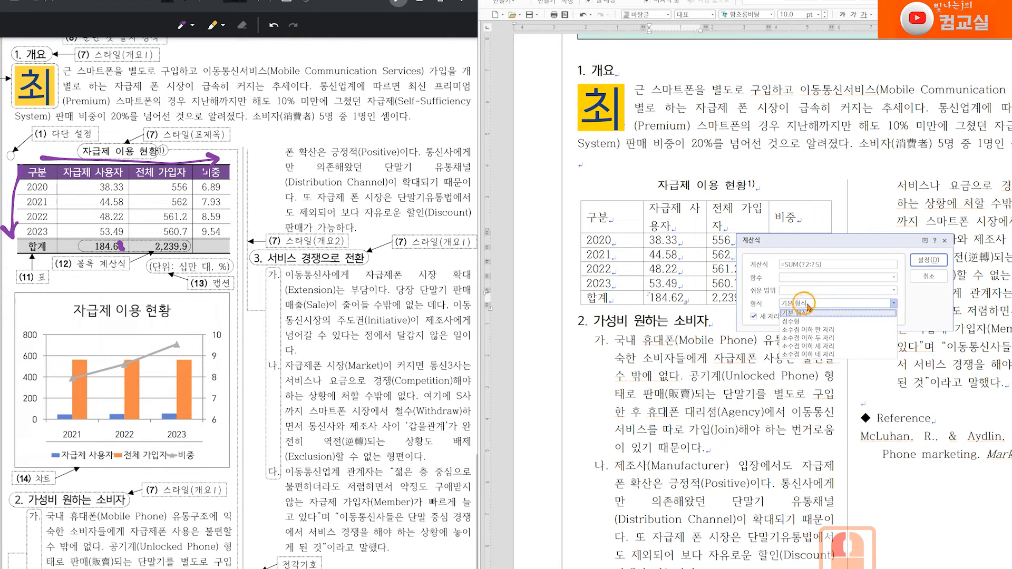
{"action": "left_click", "coordinate": [834, 331]}
{"action": "left_click", "coordinate": [933, 276]}
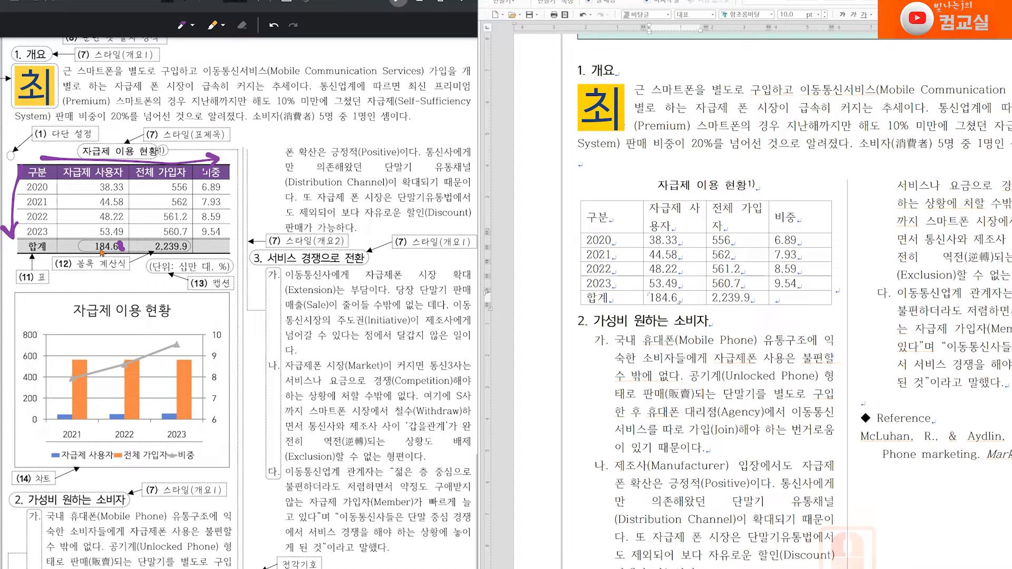
Step: Annotate the 자급제 사용자 total with handwritten marks on the task sheet
{"action": "left_click_drag", "start_coordinate": [96, 247], "coordinate": [122, 247]}
{"action": "mouse_move", "coordinate": [92, 277]}
{"action": "left_mouse_down"}
{"action": "mouse_move", "coordinate": [97, 290]}
{"action": "mouse_move", "coordinate": [106, 271]}
{"action": "left_mouse_up"}
{"action": "mouse_move", "coordinate": [111, 269]}
{"action": "left_mouse_down"}
{"action": "mouse_move", "coordinate": [122, 287]}
{"action": "mouse_move", "coordinate": [130, 271]}
{"action": "mouse_move", "coordinate": [144, 286]}
{"action": "left_mouse_up"}
{"action": "left_click", "coordinate": [128, 281]}
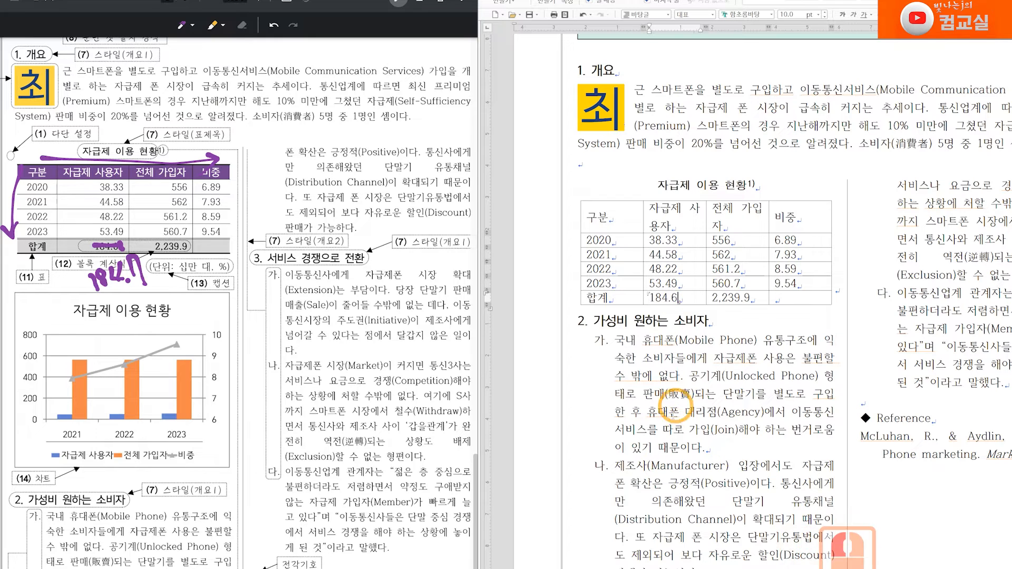
Step: Change the final digit of the 자급제 사용자 total to 7
{"action": "left_click", "coordinate": [674, 299]}
{"action": "key", "text": "BackSpace"}
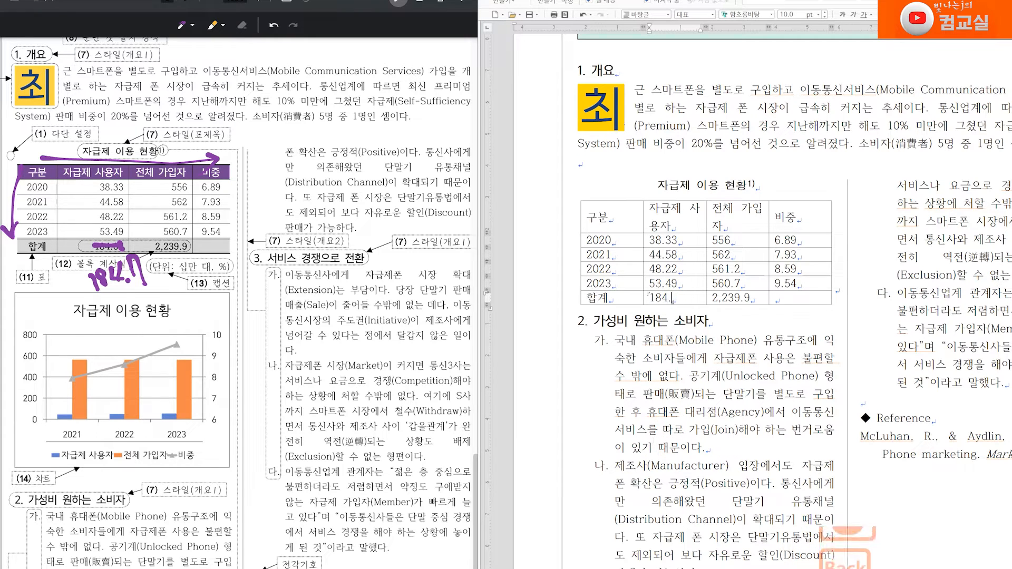
{"action": "type", "text": "7"}
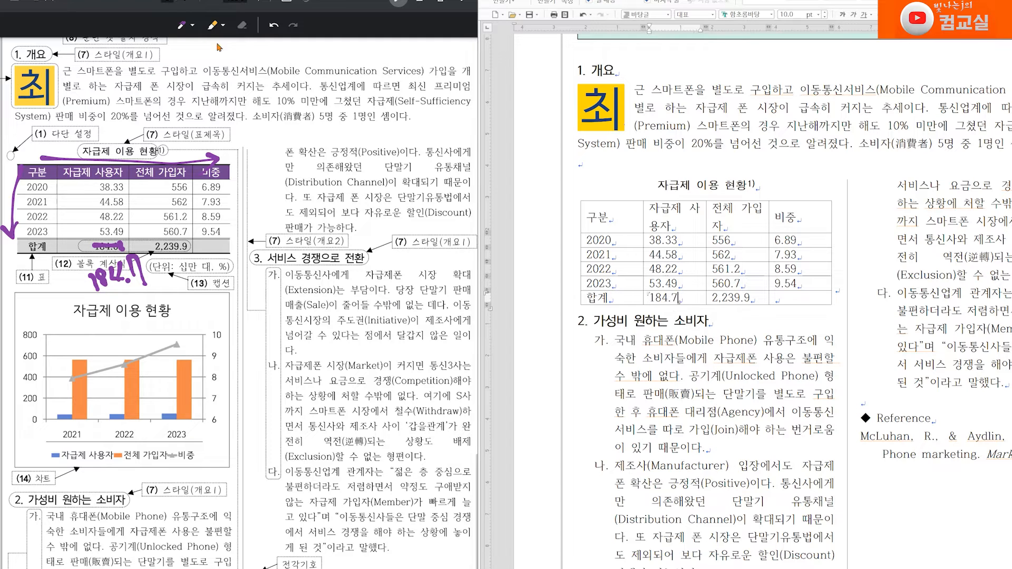
Step: Undo the handwritten annotations on the task sheet
{"action": "left_click", "coordinate": [273, 27]}
{"action": "left_click", "coordinate": [273, 27]}
{"action": "left_click", "coordinate": [273, 26]}
{"action": "left_click", "coordinate": [273, 27]}
{"action": "left_click", "coordinate": [273, 26]}
{"action": "left_click", "coordinate": [273, 26]}
{"action": "left_click", "coordinate": [273, 27]}
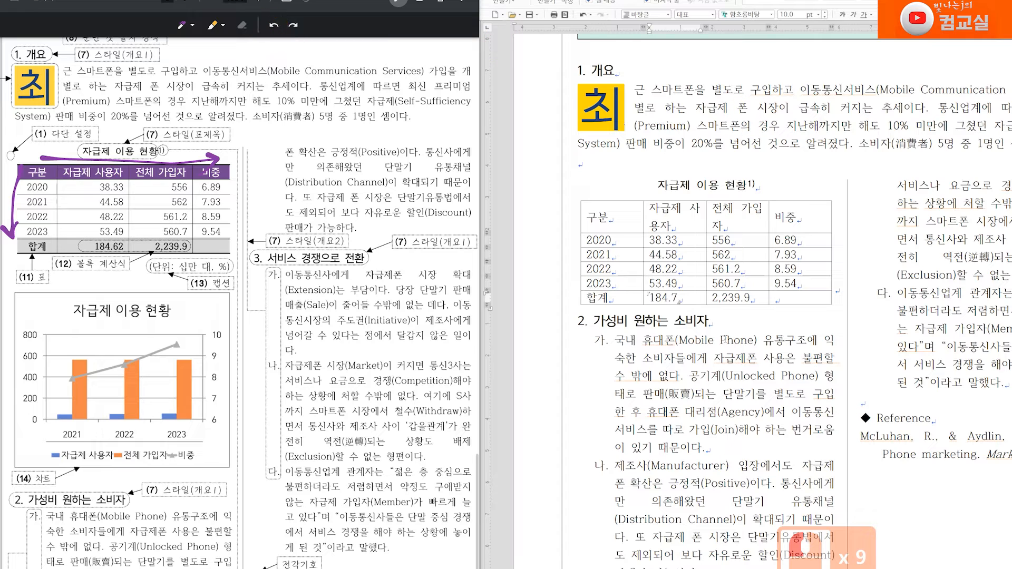
Step: Undo the total's edits and restore the 자급제 사용자 total to 184.62
{"action": "left_click", "coordinate": [705, 298]}
{"action": "key", "text": "ctrl+z"}
{"action": "key", "text": "ctrl+z"}
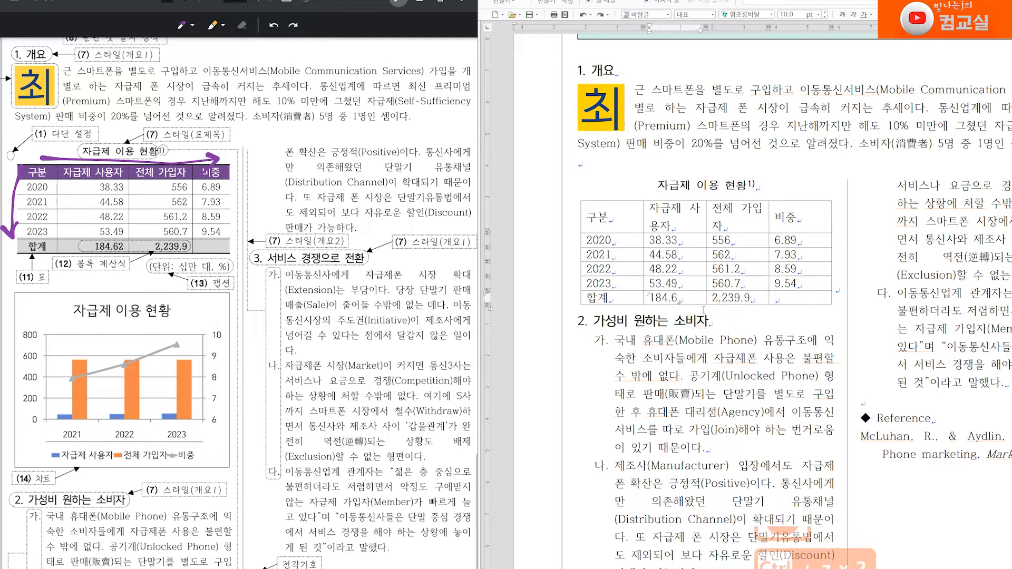
{"action": "type", "text": "2"}
{"action": "left_click", "coordinate": [726, 320]}
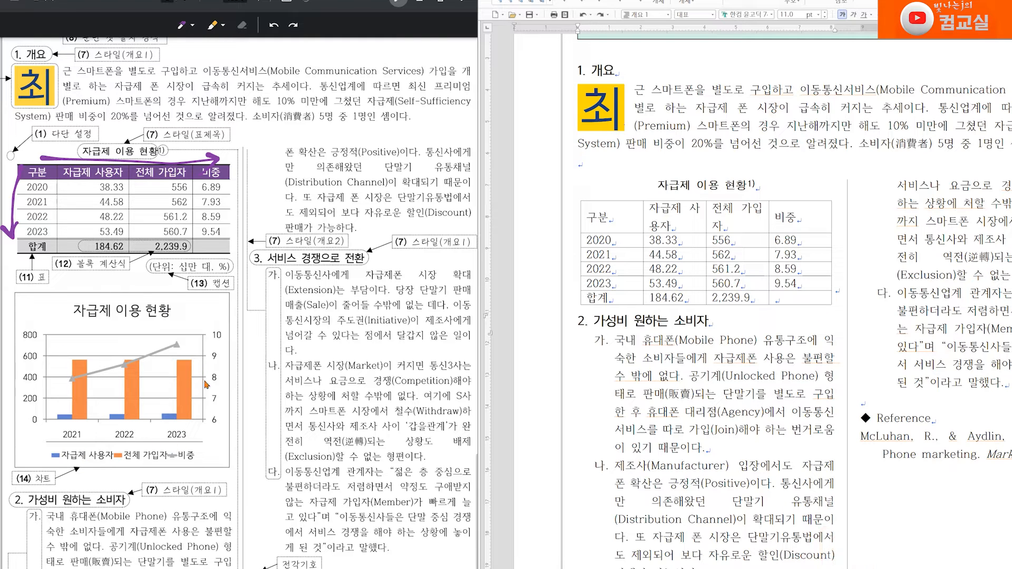
Step: Mark the chart's secondary axis and the 비중 legend entry on the task sheet
{"action": "scroll", "coordinate": [179, 362], "scroll_direction": "down", "scroll_amount": 2}
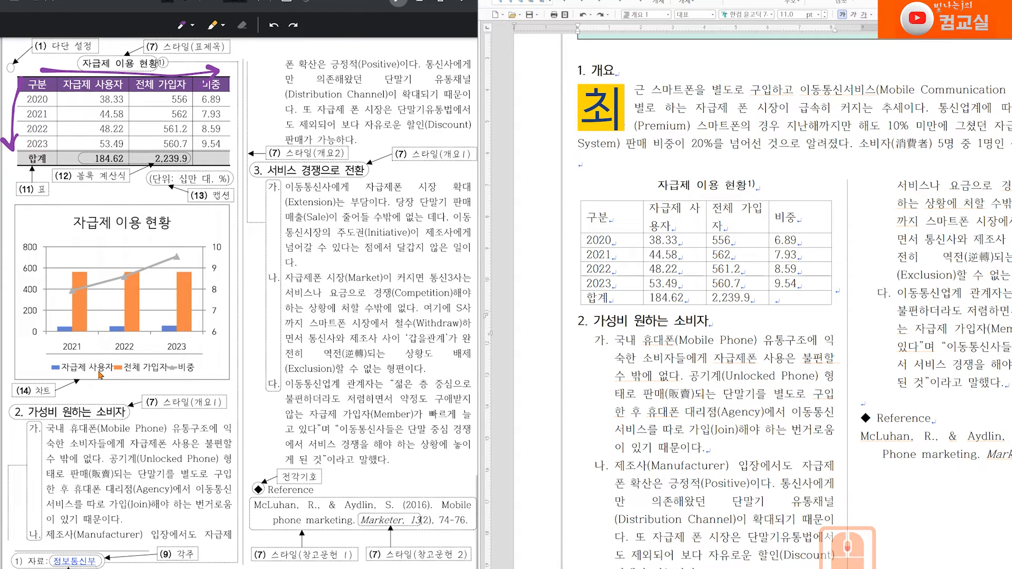
{"action": "mouse_move", "coordinate": [233, 366]}
{"action": "left_mouse_down"}
{"action": "mouse_move", "coordinate": [210, 361]}
{"action": "mouse_move", "coordinate": [200, 375]}
{"action": "mouse_move", "coordinate": [216, 375]}
{"action": "mouse_move", "coordinate": [221, 344]}
{"action": "mouse_move", "coordinate": [194, 345]}
{"action": "left_mouse_up"}
{"action": "left_click", "coordinate": [226, 417]}
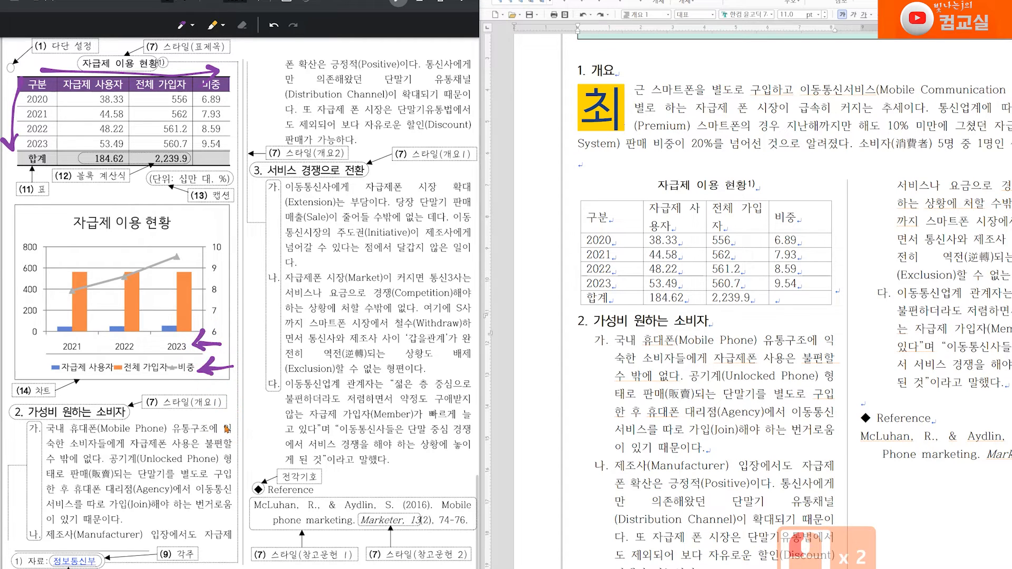
{"action": "scroll", "coordinate": [232, 415], "scroll_direction": "up", "scroll_amount": 3}
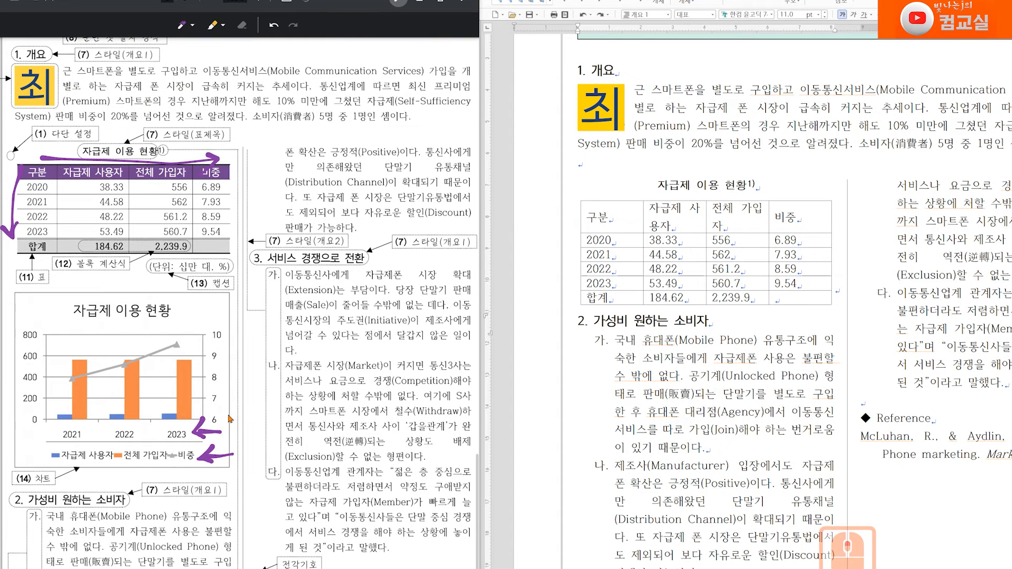
Step: Select the header row and the 2021–2023 rows and insert a clustered column chart from them
{"action": "left_click_drag", "start_coordinate": [666, 218], "coordinate": [797, 229]}
{"action": "left_click", "coordinate": [602, 242]}
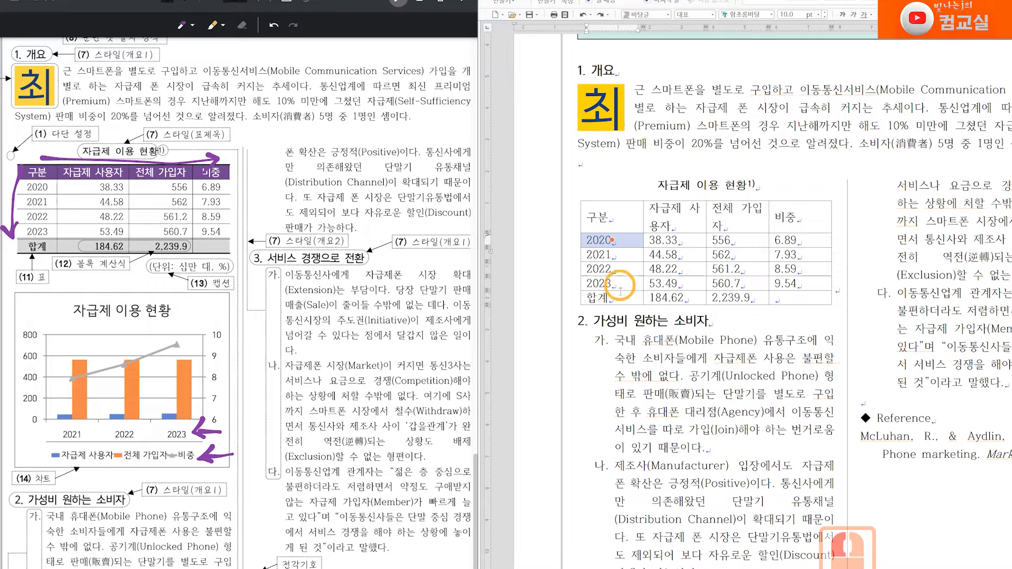
{"action": "left_click_drag", "start_coordinate": [601, 255], "coordinate": [800, 284]}
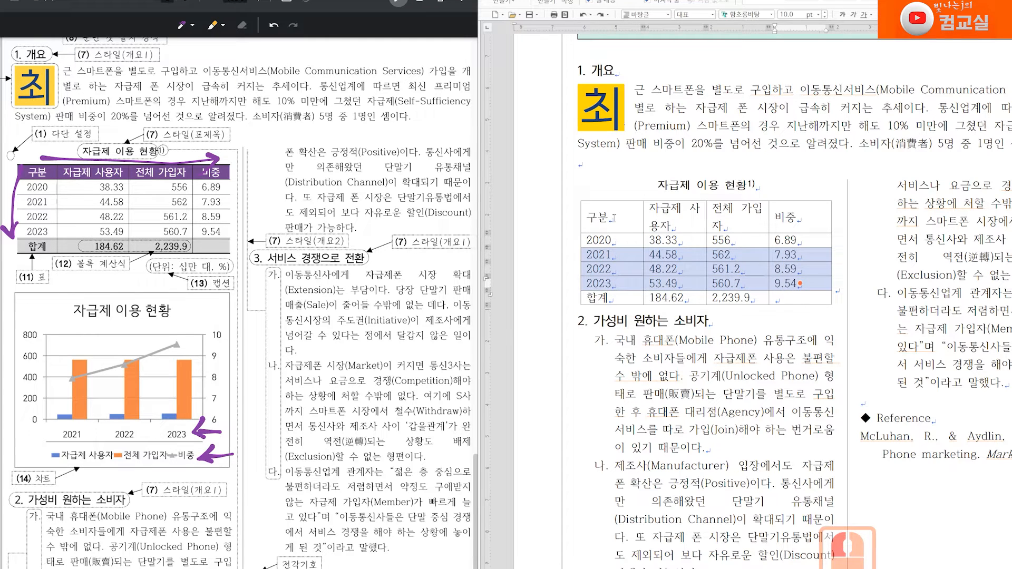
{"action": "left_click_drag", "start_coordinate": [605, 214], "coordinate": [801, 220]}
{"action": "left_click_drag", "start_coordinate": [602, 257], "coordinate": [800, 284]}
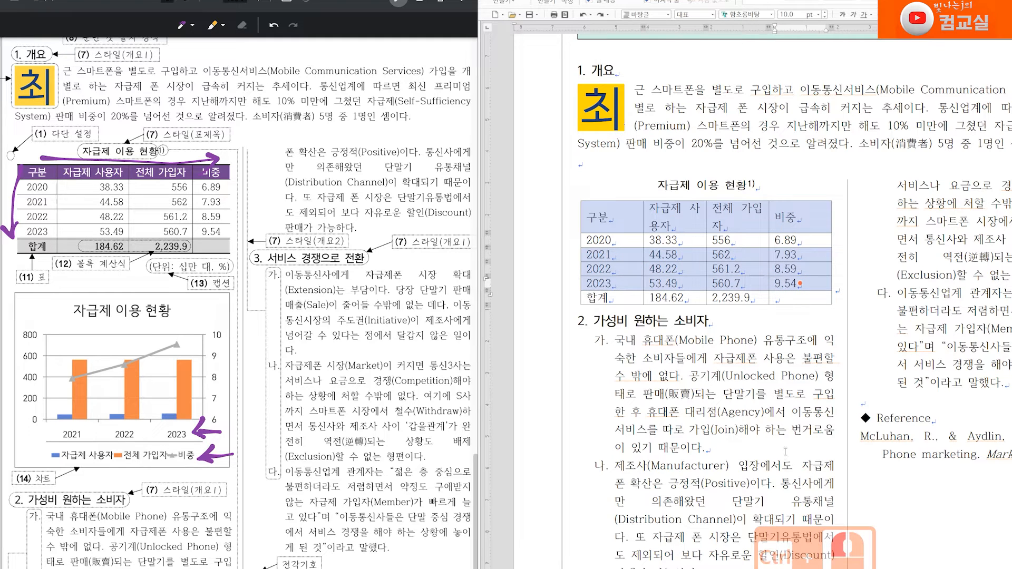
{"action": "right_click", "coordinate": [727, 210]}
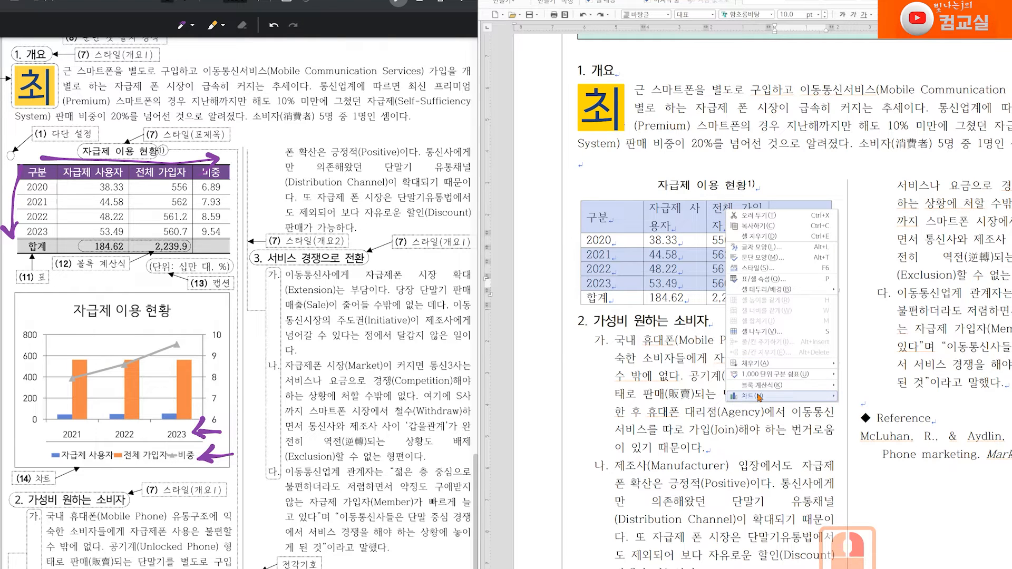
{"action": "mouse_move", "coordinate": [759, 396]}
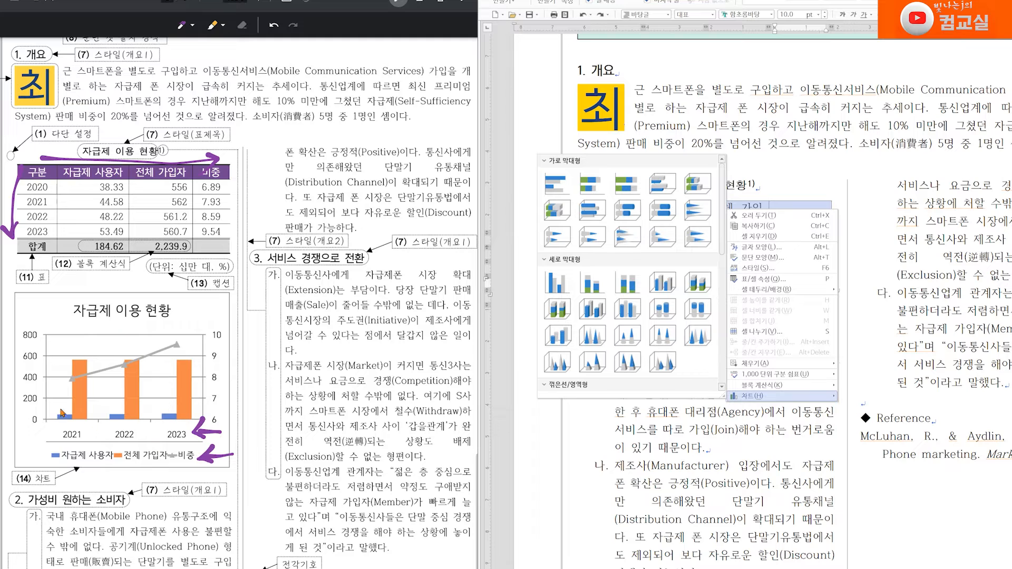
{"action": "left_click", "coordinate": [558, 282]}
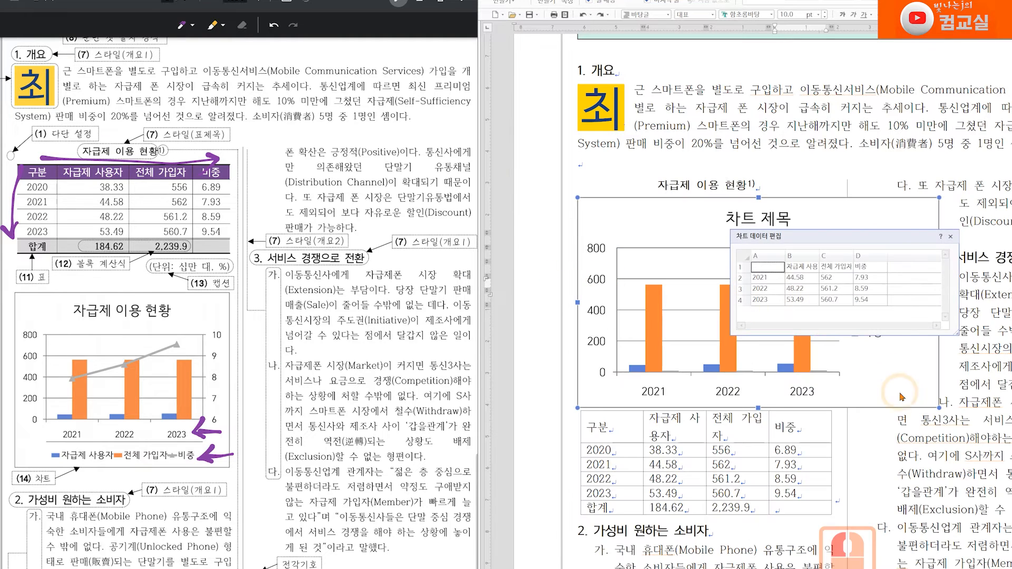
{"action": "left_click", "coordinate": [951, 236]}
Step: Resize the chart to fit within the column's width
{"action": "scroll", "coordinate": [687, 424], "scroll_direction": "down", "scroll_amount": 1}
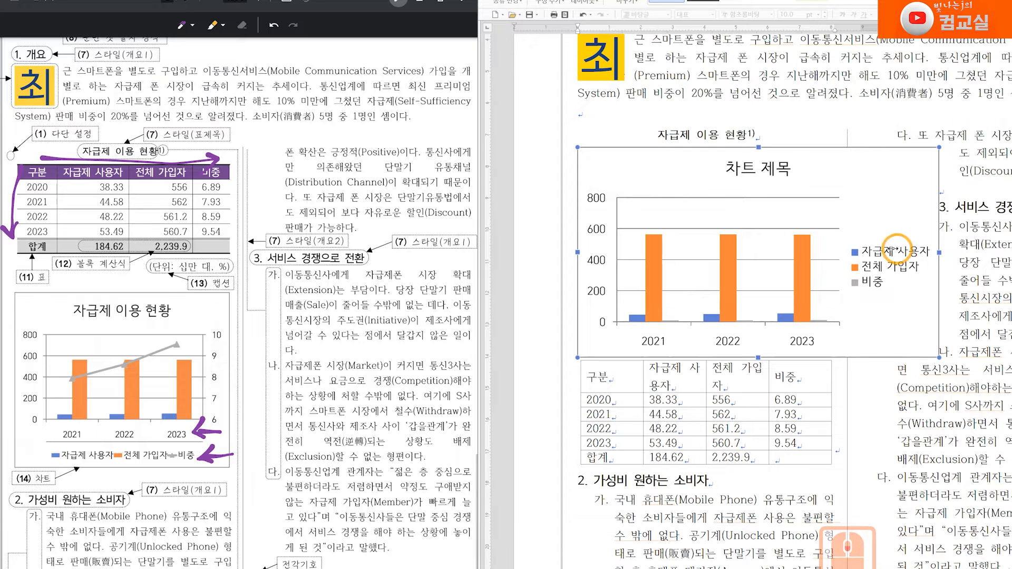
{"action": "left_click_drag", "start_coordinate": [837, 248], "coordinate": [838, 249]}
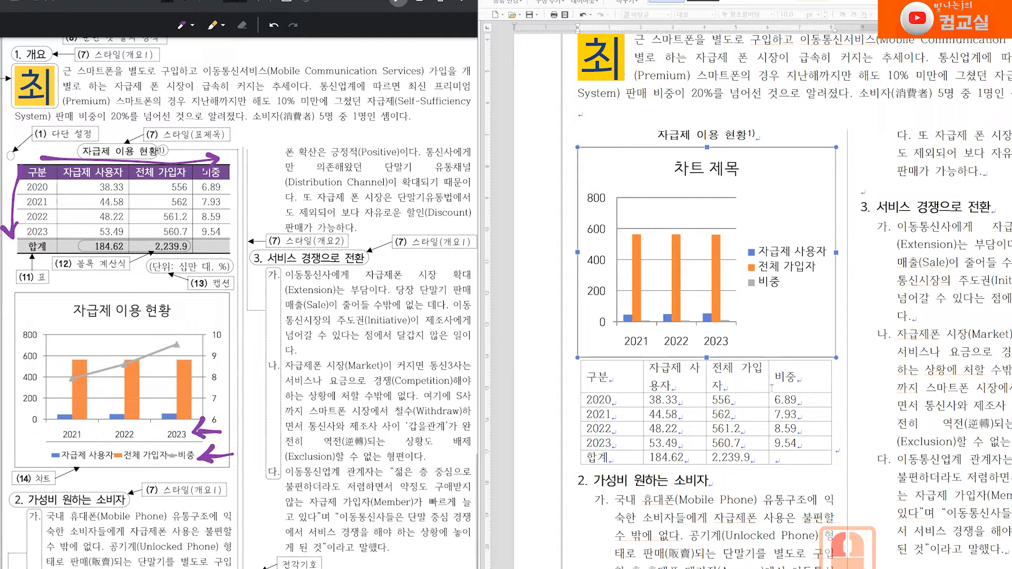
Step: Cut the chart, add a new line below the table, and paste the chart there
{"action": "right_click", "coordinate": [771, 167]}
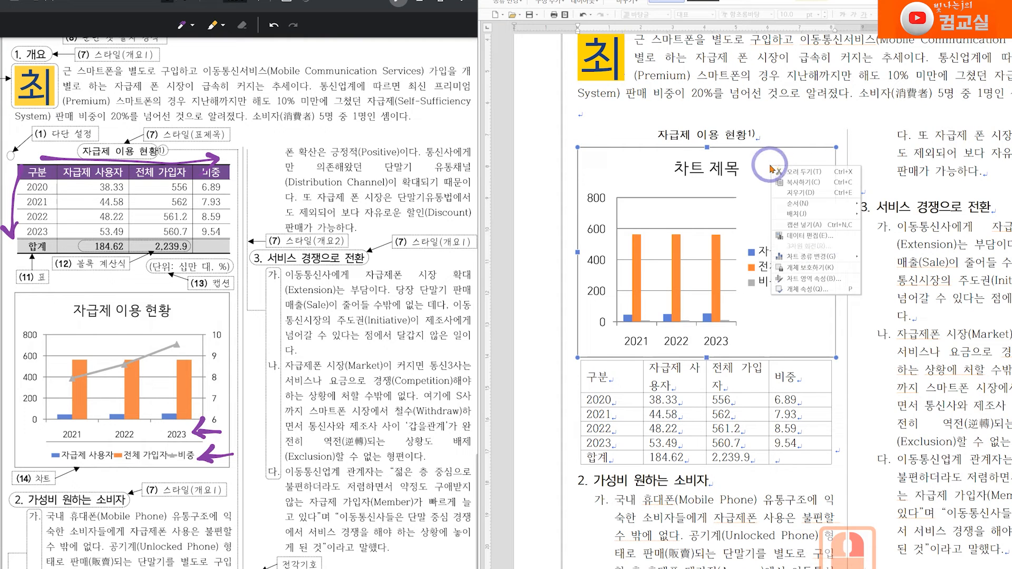
{"action": "left_click", "coordinate": [798, 172]}
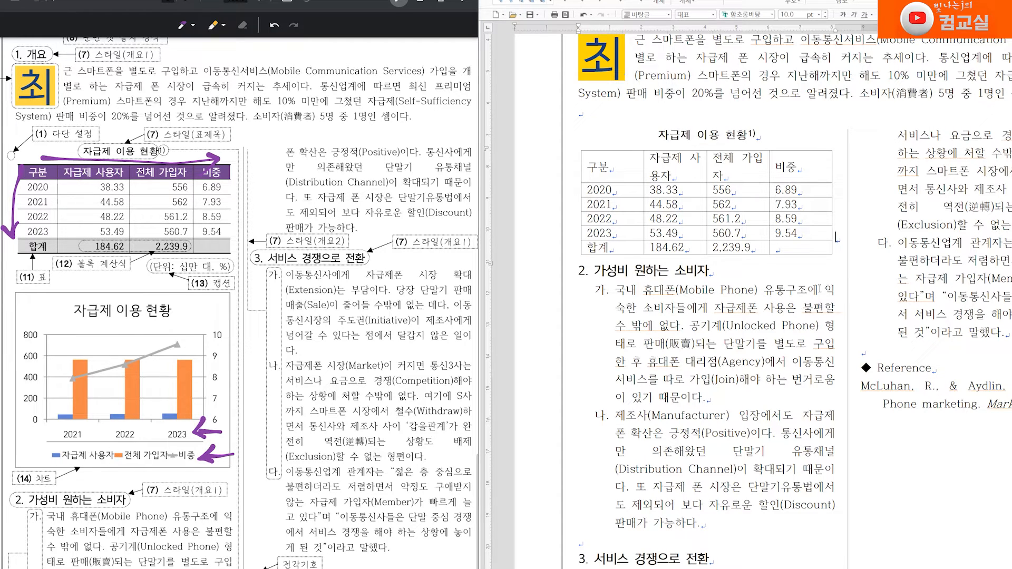
{"action": "key", "text": "Return"}
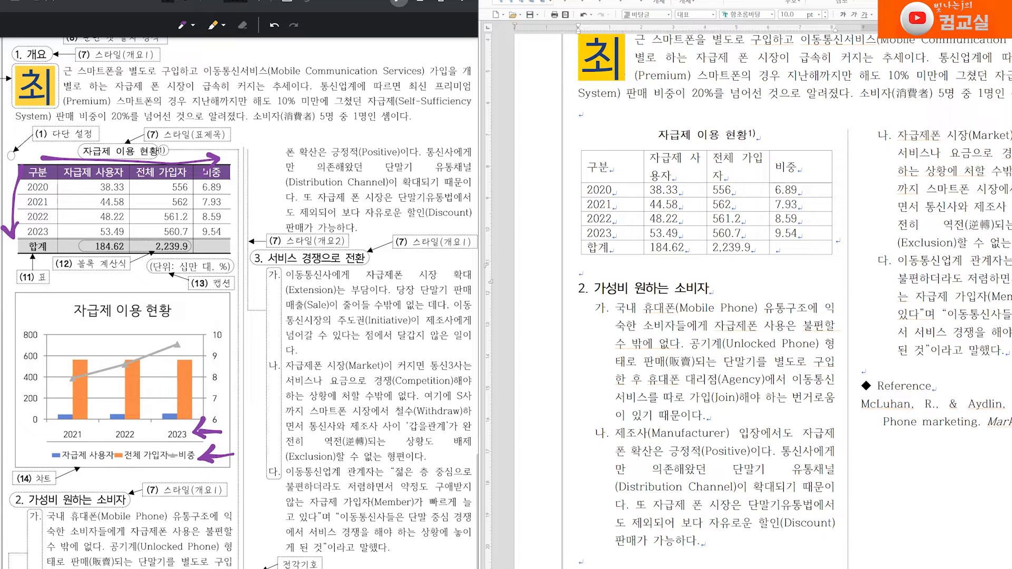
{"action": "right_click", "coordinate": [589, 272]}
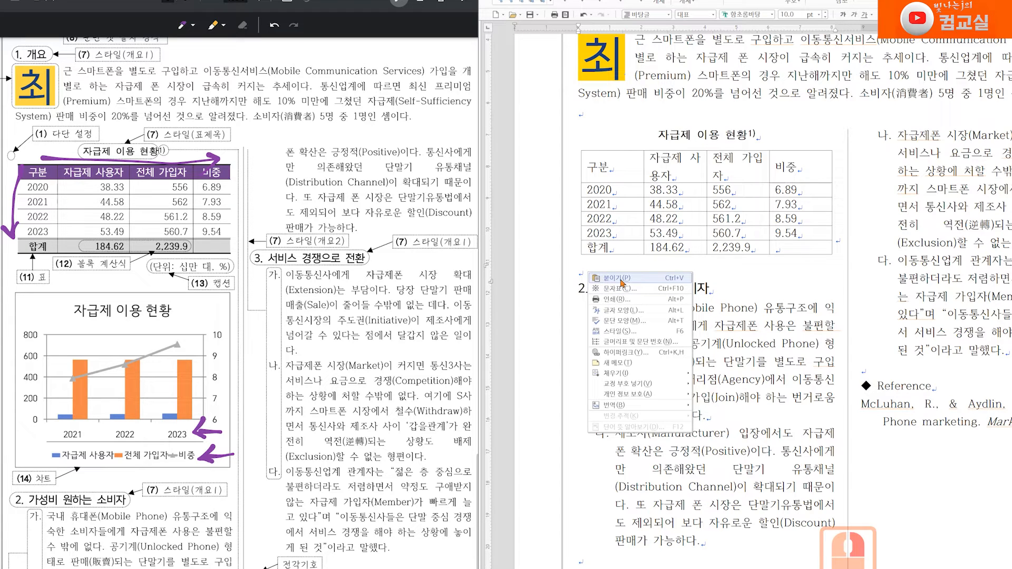
{"action": "left_click", "coordinate": [622, 279]}
{"action": "scroll", "coordinate": [744, 518], "scroll_direction": "down", "scroll_amount": 2}
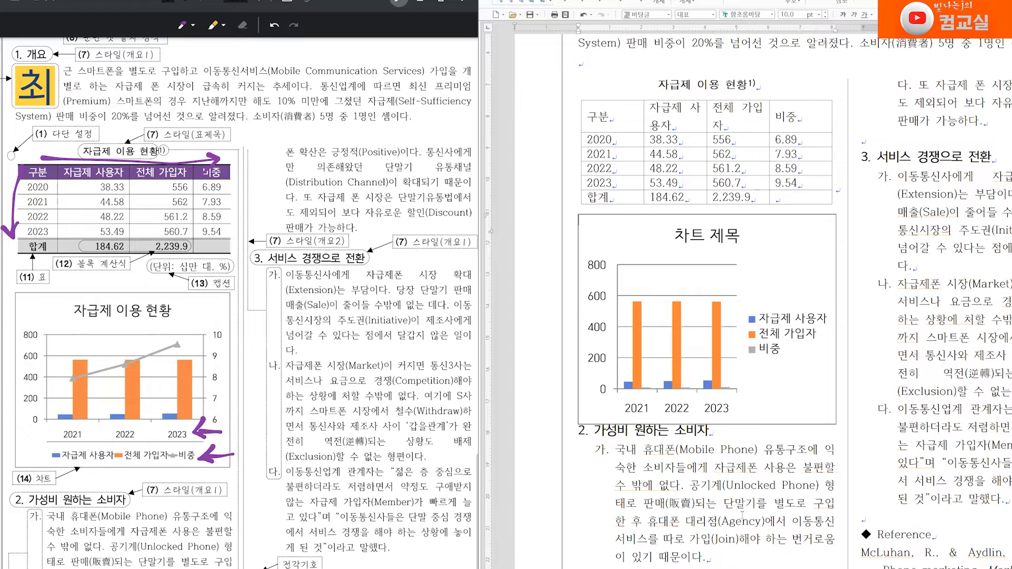
Step: Insert a caption below the table reading (단위: 십만 대, %)
{"action": "scroll", "coordinate": [760, 311], "scroll_direction": "up", "scroll_amount": 2}
{"action": "left_click", "coordinate": [786, 151]}
{"action": "right_click", "coordinate": [743, 174]}
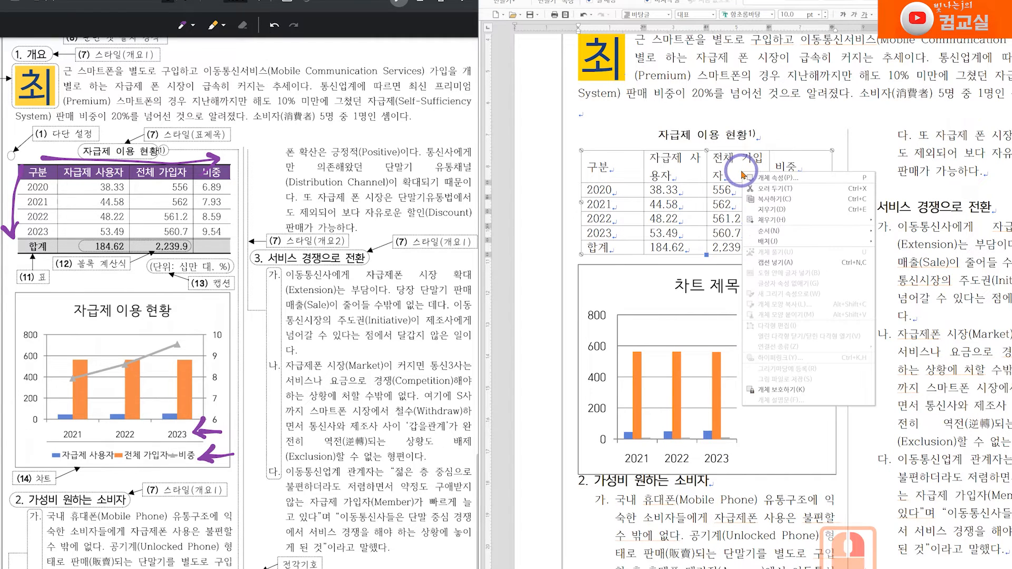
{"action": "left_click", "coordinate": [775, 262]}
{"action": "left_click", "coordinate": [612, 270]}
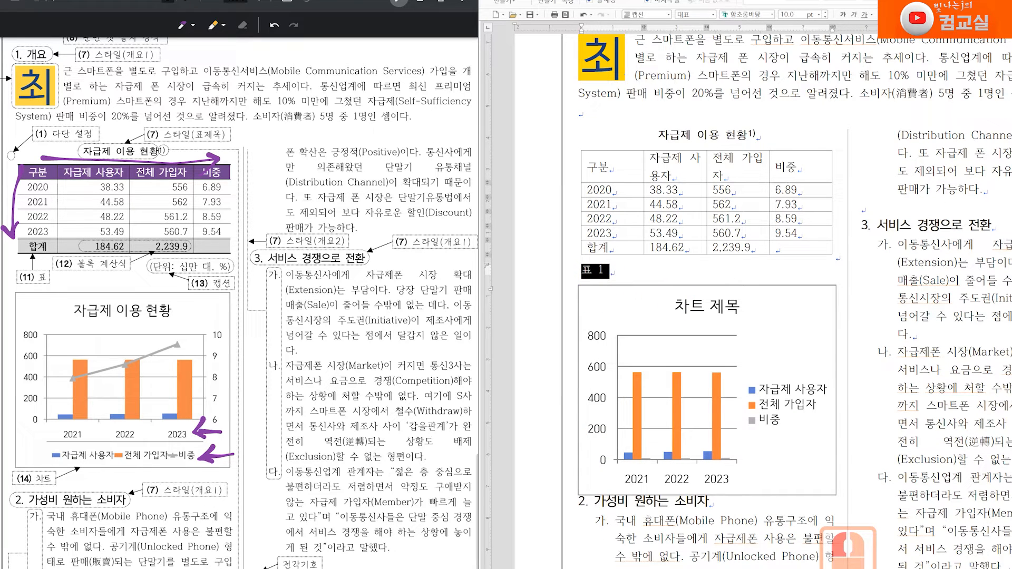
{"action": "type", "text": "(단위"}
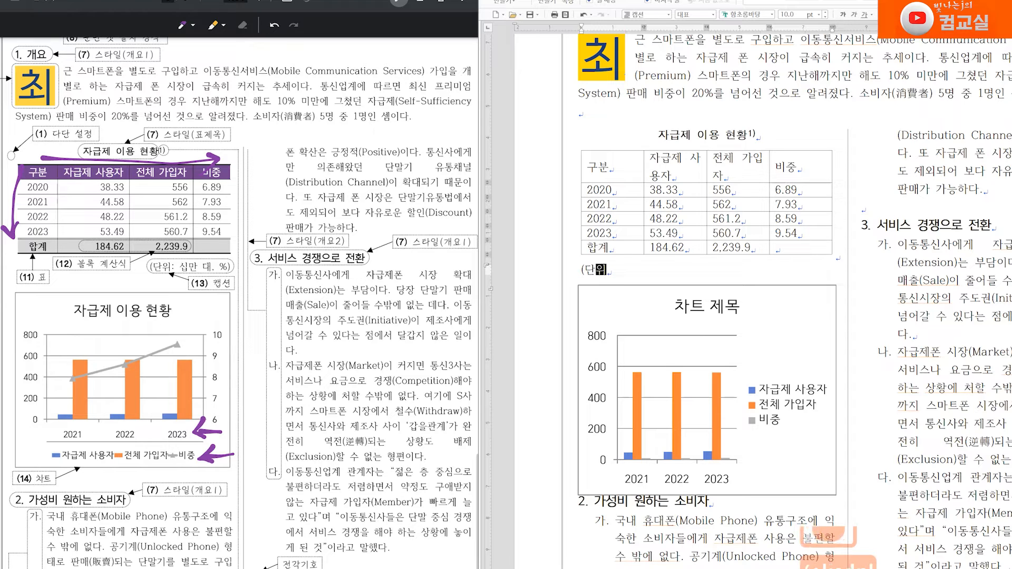
{"action": "type", "text": ": 십만 "}
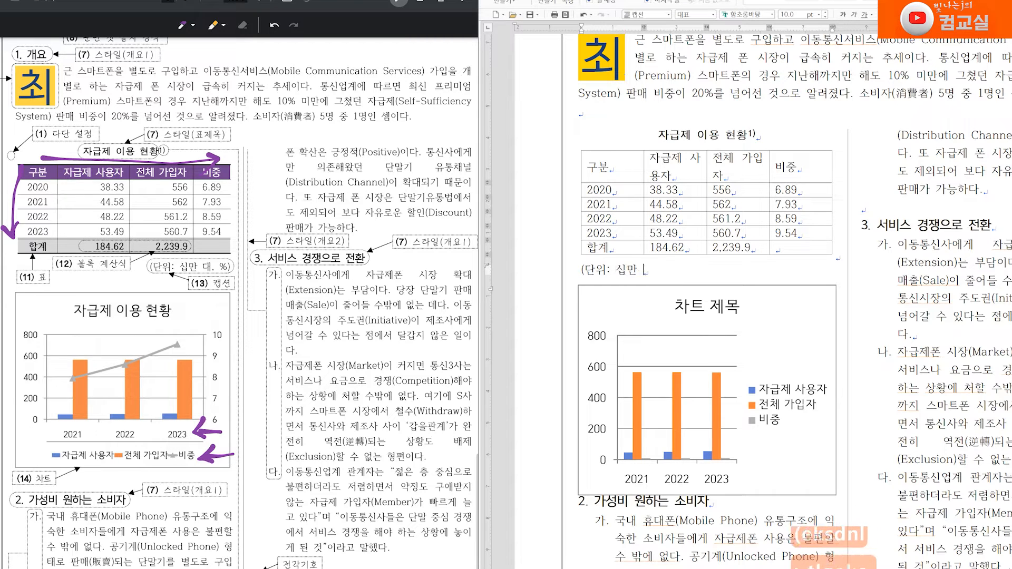
{"action": "type", "text": "대, %"}
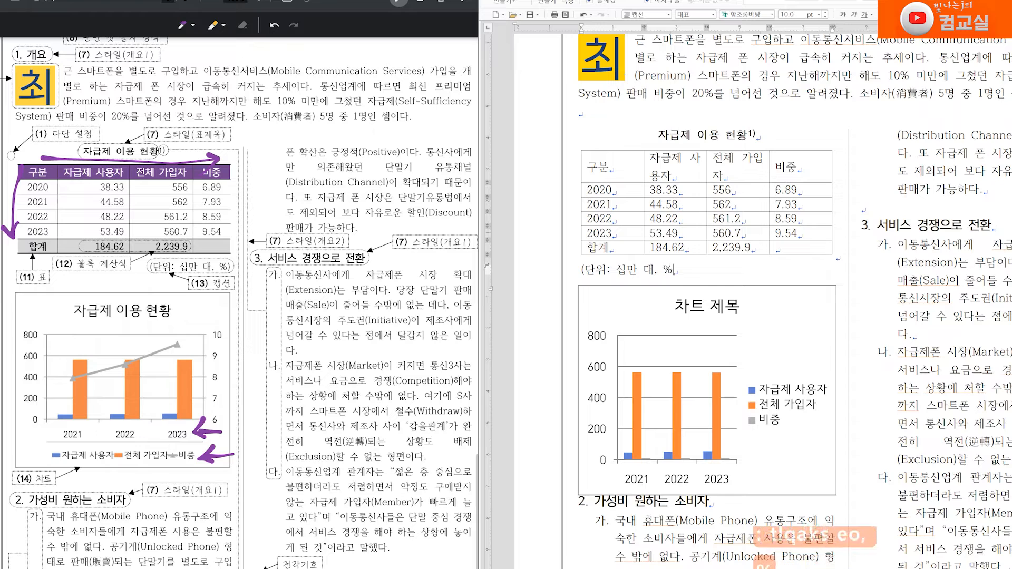
{"action": "type", "text": ")"}
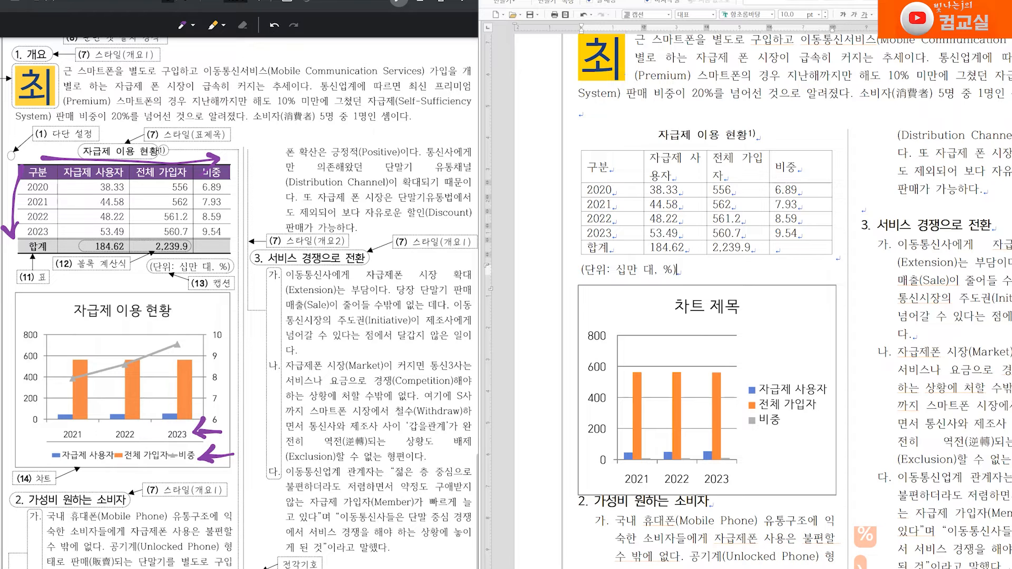
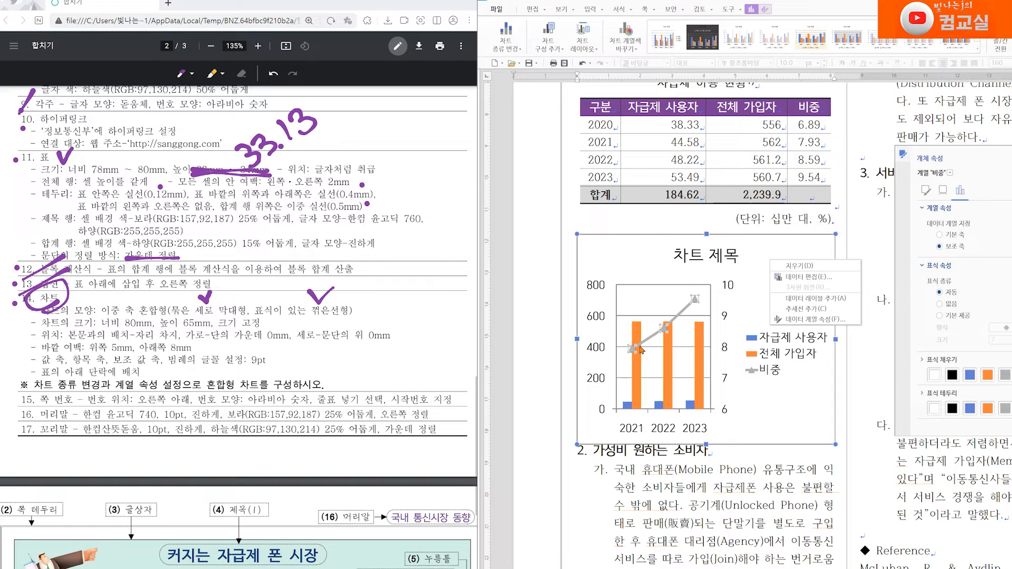
Step: Open the chart's object properties, set its size to 80 × 65 mm and lock the size
{"action": "right_click", "coordinate": [761, 254]}
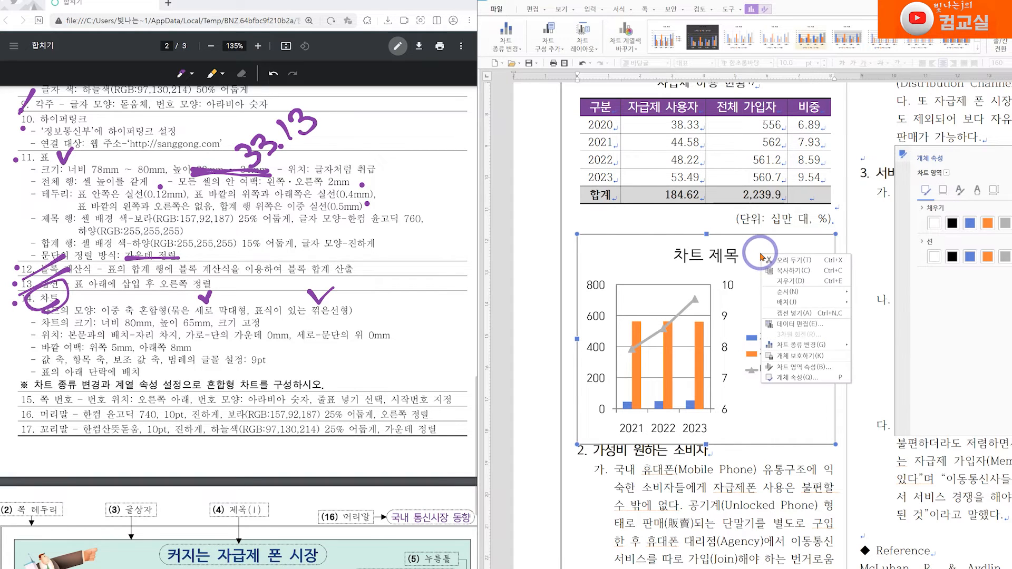
{"action": "left_click", "coordinate": [797, 378]}
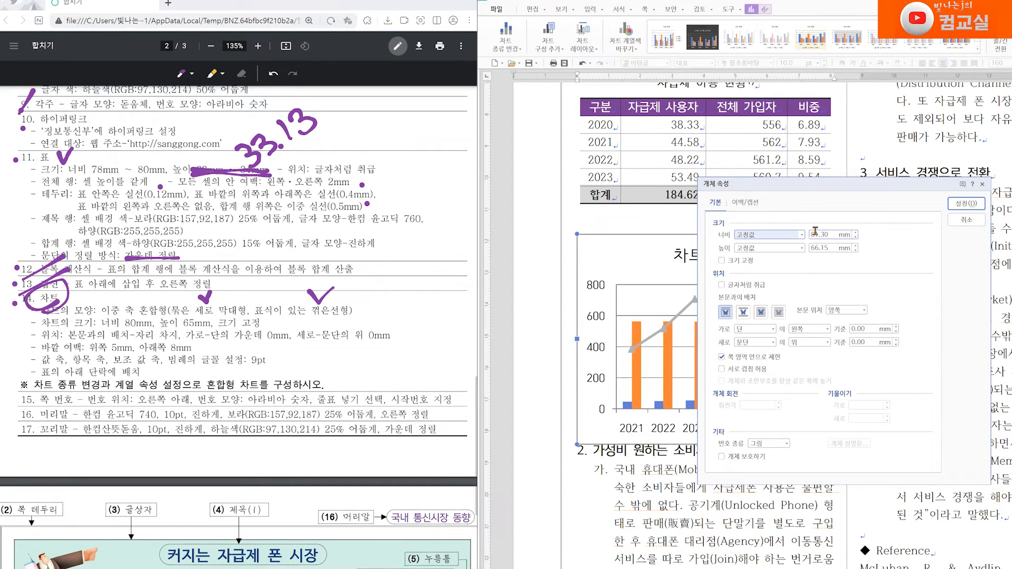
{"action": "left_click", "coordinate": [815, 232]}
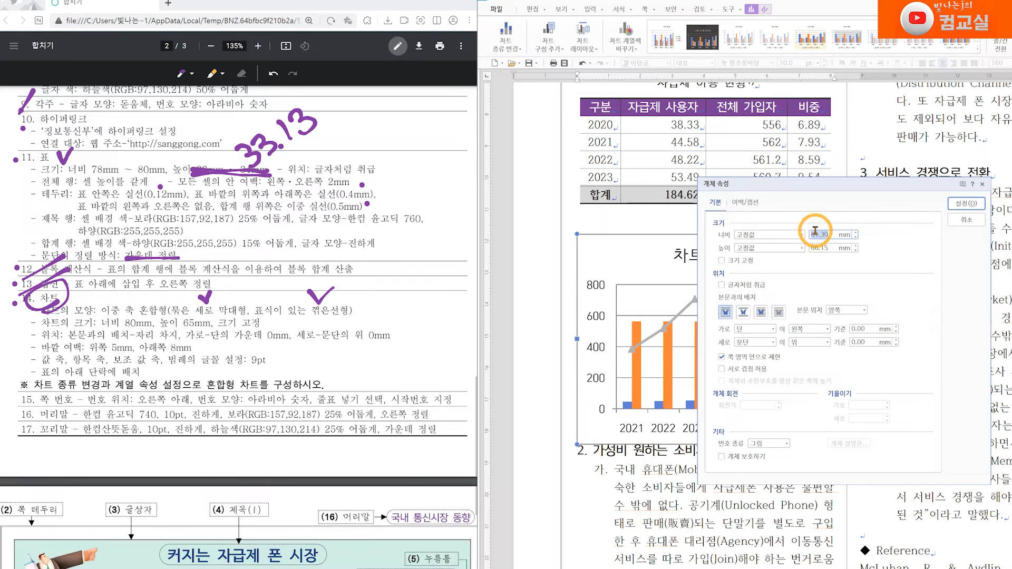
{"action": "type", "text": "80"}
{"action": "key", "text": "Tab"}
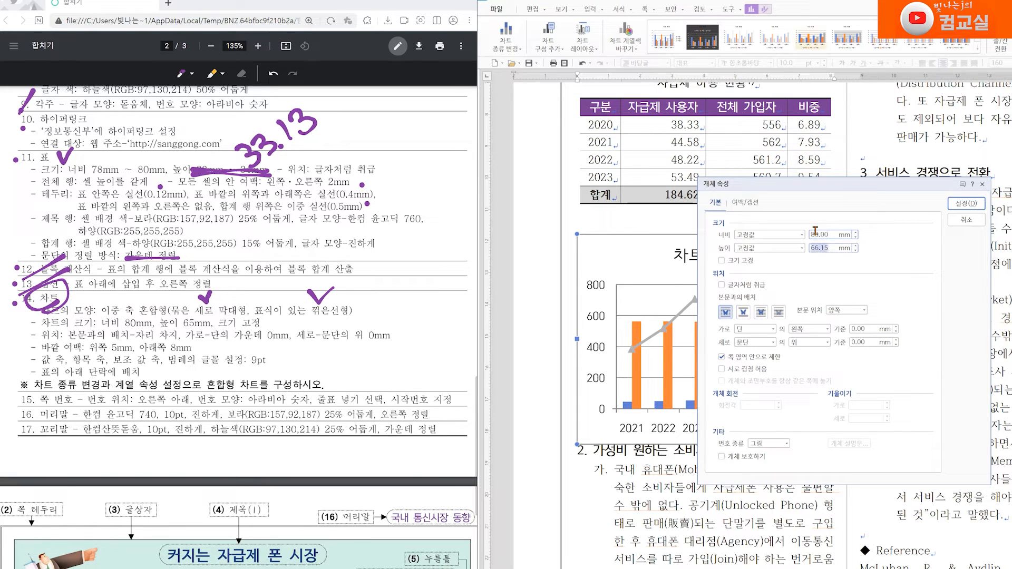
{"action": "type", "text": "65"}
{"action": "left_click", "coordinate": [728, 260]}
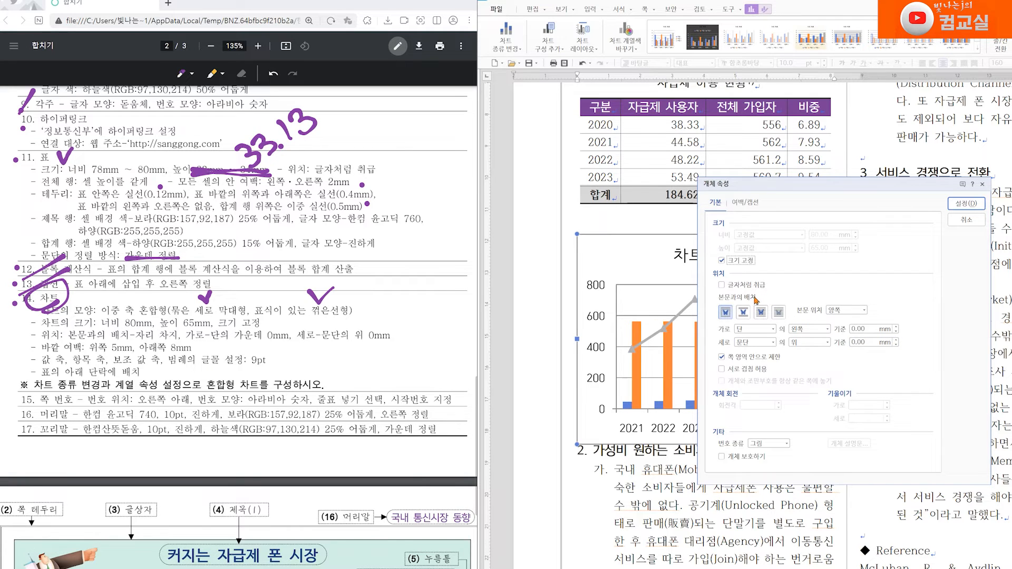
Step: Set the chart to take its own line (자리 차지) and centre it horizontally within the column
{"action": "left_click", "coordinate": [743, 313]}
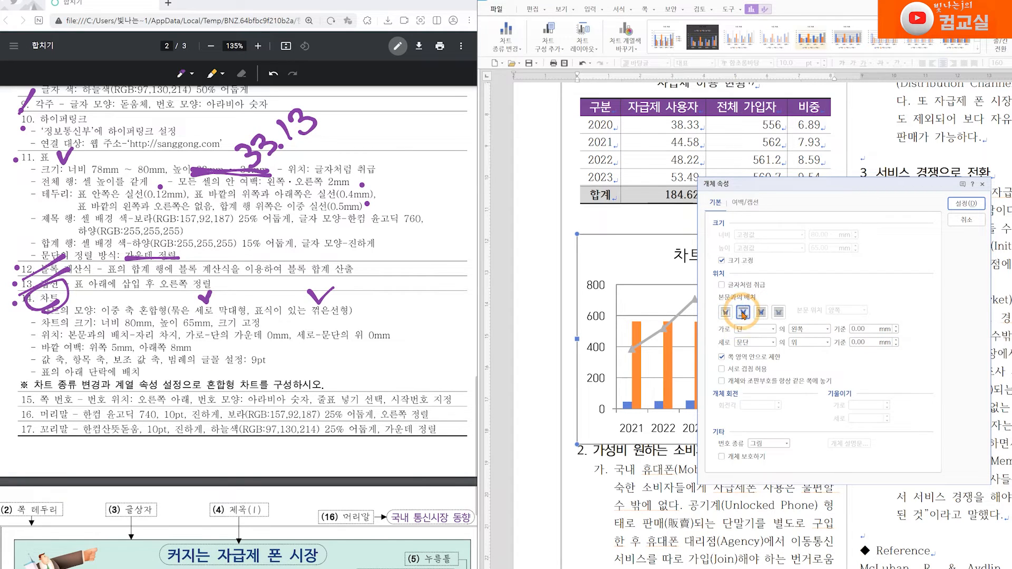
{"action": "left_click", "coordinate": [796, 334]}
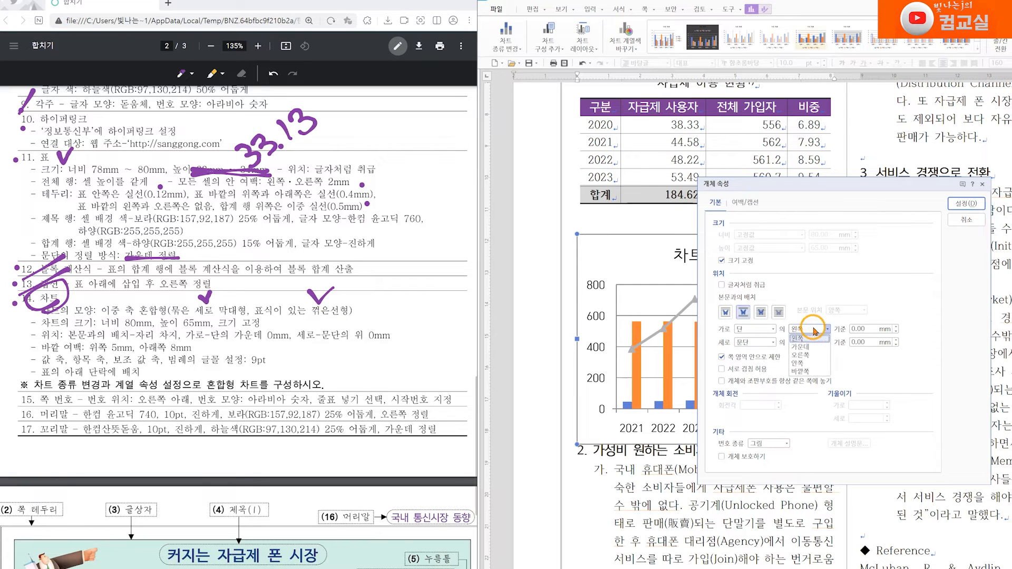
{"action": "left_click", "coordinate": [807, 346]}
{"action": "left_click", "coordinate": [864, 334]}
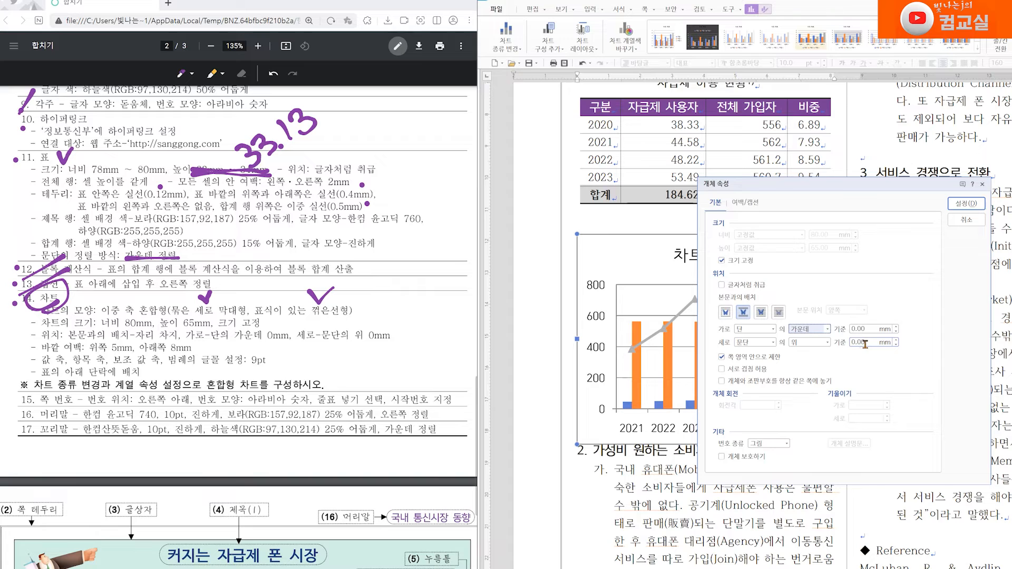
Step: Set the chart's outer margins to 5 mm top and 8 mm bottom and apply the properties
{"action": "left_click", "coordinate": [745, 204]}
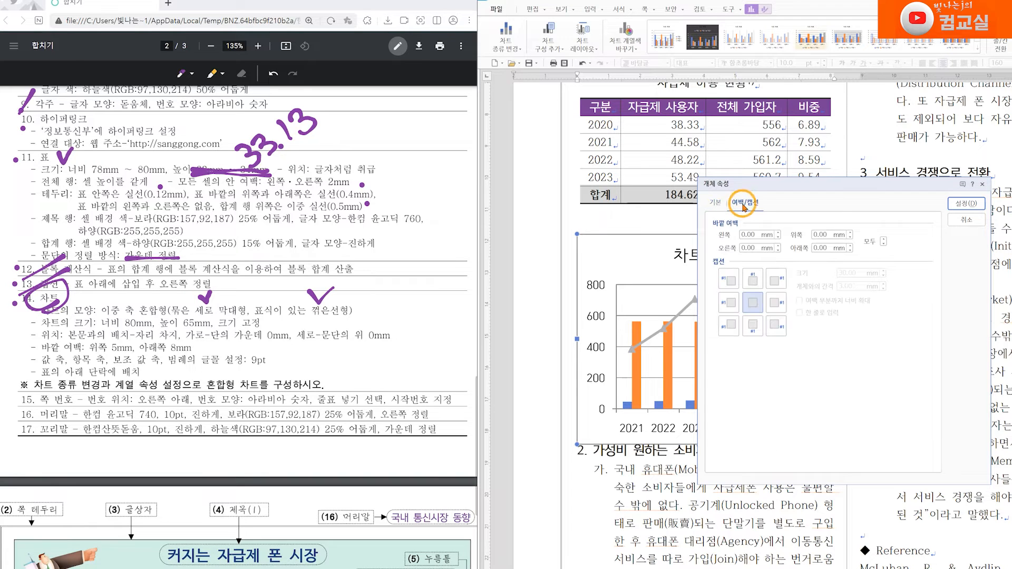
{"action": "left_click", "coordinate": [799, 248]}
{"action": "left_click", "coordinate": [818, 233]}
{"action": "type", "text": "8"}
{"action": "key", "text": "Tab"}
{"action": "left_click", "coordinate": [824, 235]}
{"action": "type", "text": "5"}
{"action": "left_click", "coordinate": [821, 246]}
{"action": "type", "text": "8"}
{"action": "left_click", "coordinate": [956, 207]}
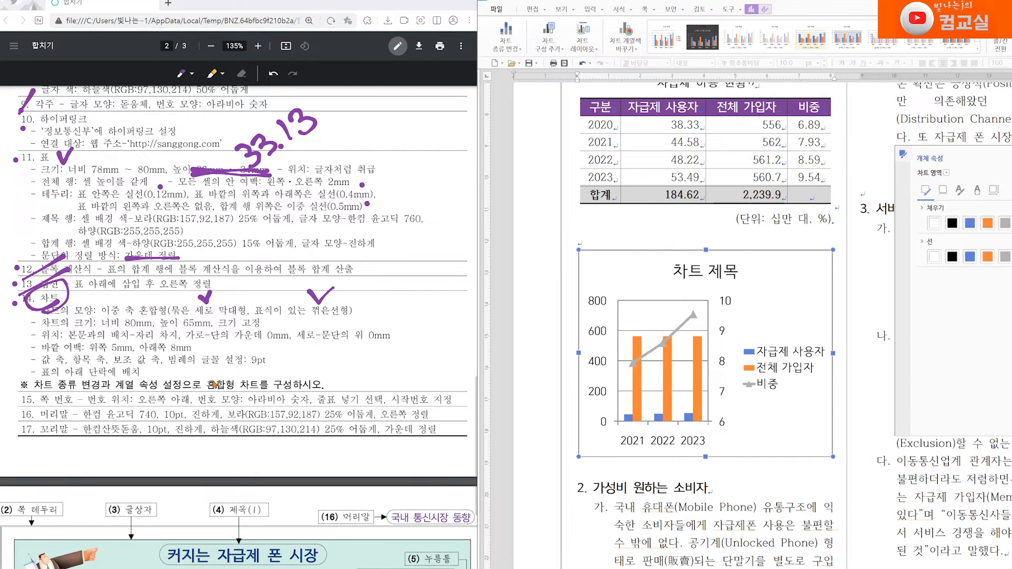
Step: Tick off the completed chart size, position and margin items on the task sheet
{"action": "left_click_drag", "start_coordinate": [17, 350], "coordinate": [31, 345]}
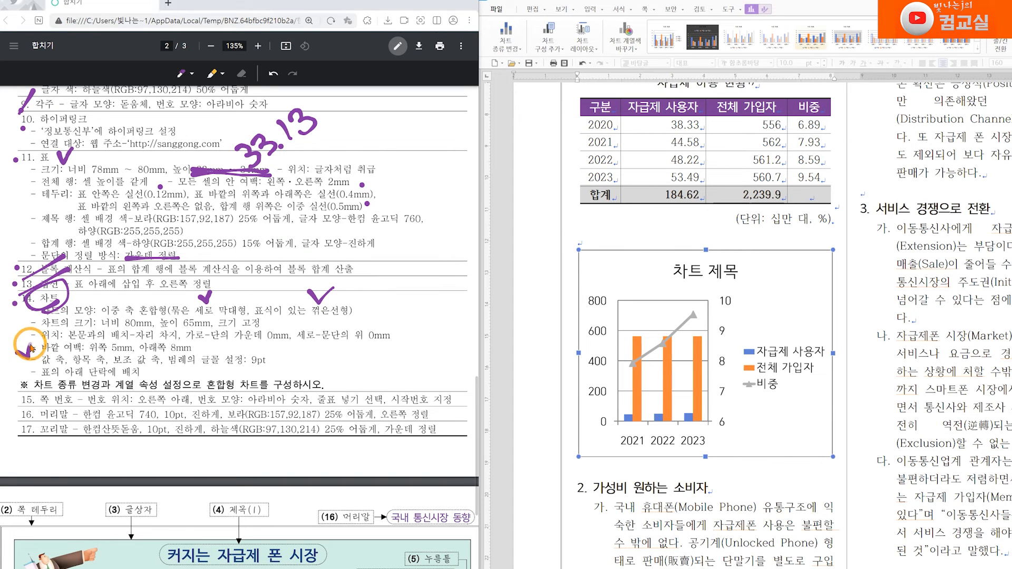
{"action": "left_click", "coordinate": [38, 362]}
{"action": "left_click", "coordinate": [72, 362]}
{"action": "left_click", "coordinate": [114, 360]}
{"action": "left_click", "coordinate": [109, 361]}
{"action": "left_click", "coordinate": [167, 361]}
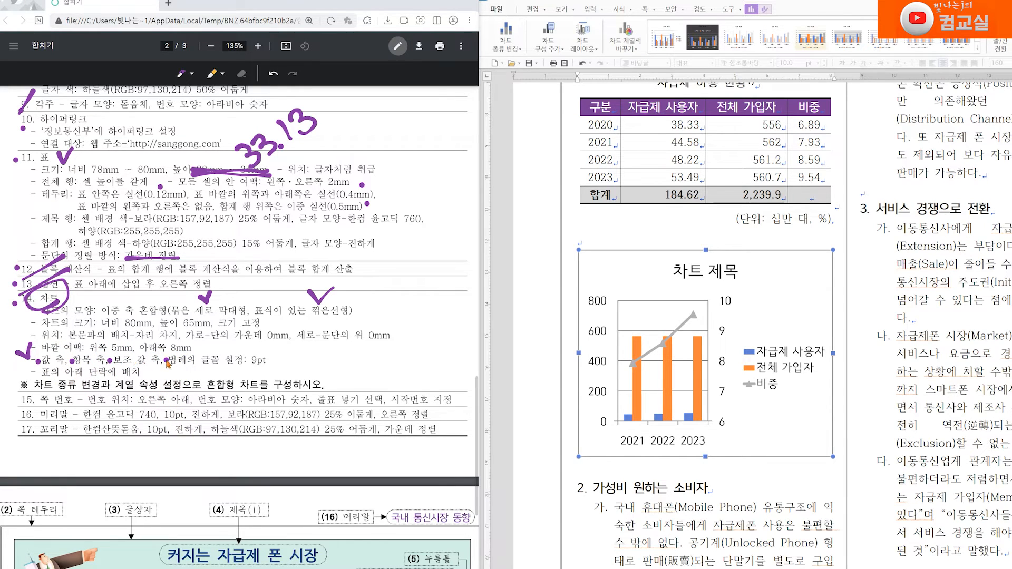
{"action": "mouse_move", "coordinate": [261, 345]}
{"action": "left_mouse_down"}
{"action": "mouse_move", "coordinate": [244, 367]}
{"action": "mouse_move", "coordinate": [274, 364]}
{"action": "mouse_move", "coordinate": [260, 344]}
{"action": "left_mouse_up"}
Step: Copy the table title and paste it as the chart title 자급제 이용 현황
{"action": "scroll", "coordinate": [259, 393], "scroll_direction": "down", "scroll_amount": 15}
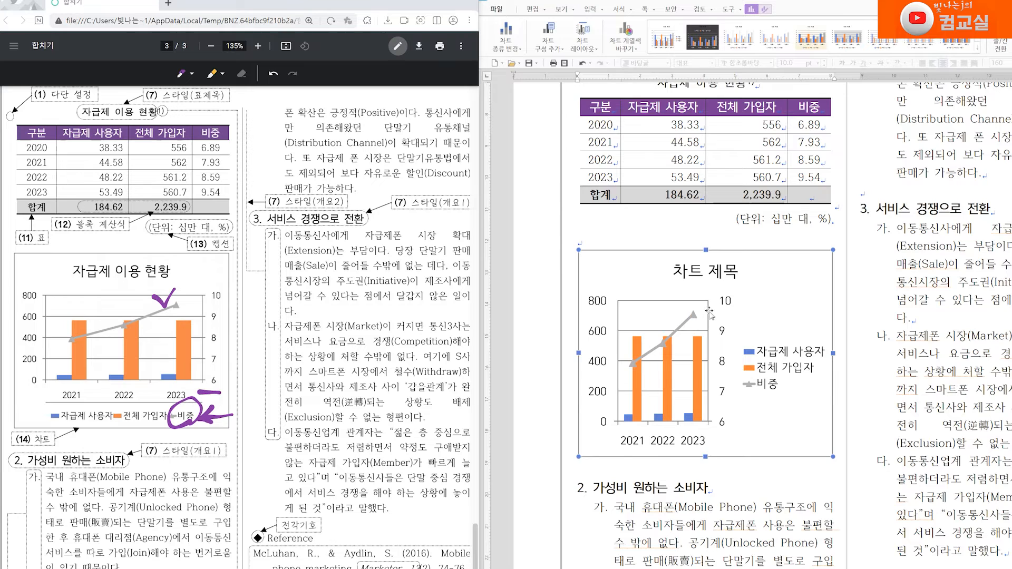
{"action": "scroll", "coordinate": [710, 313], "scroll_direction": "up", "scroll_amount": 2}
{"action": "left_click_drag", "start_coordinate": [658, 133], "coordinate": [742, 133]}
{"action": "key", "text": "ctrl+c"}
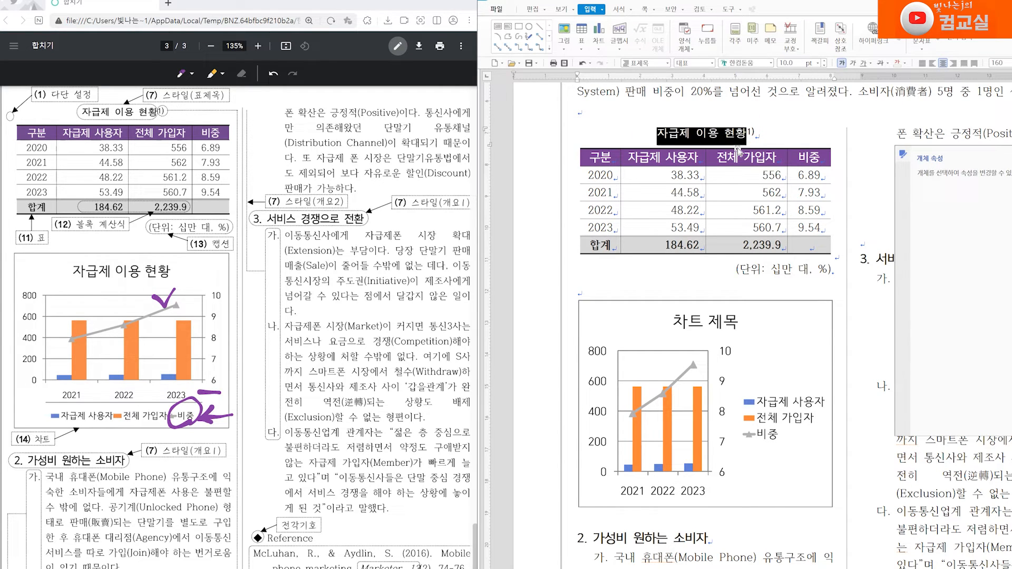
{"action": "left_click", "coordinate": [712, 320]}
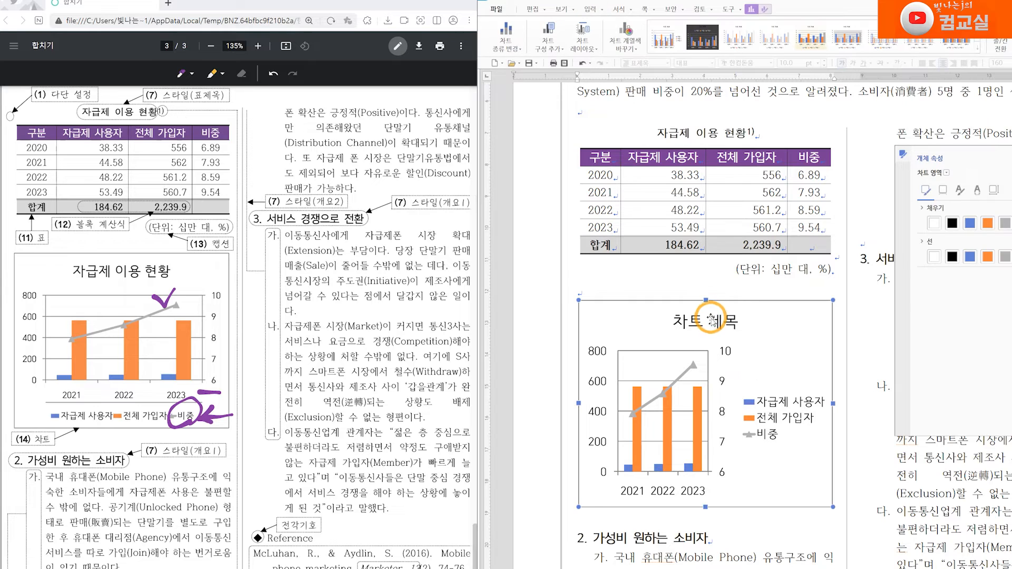
{"action": "left_click", "coordinate": [721, 320]}
{"action": "right_click", "coordinate": [721, 322]}
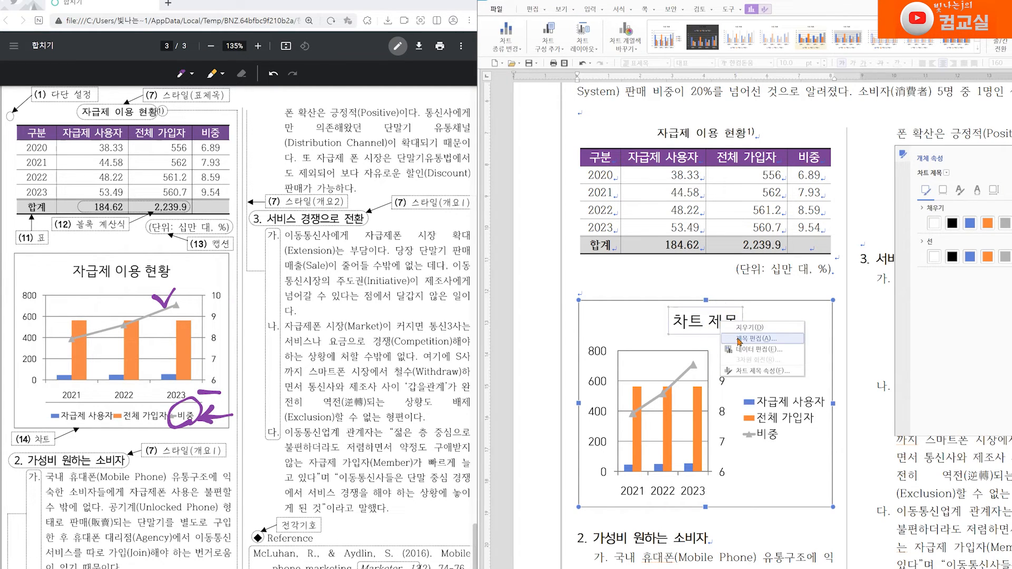
{"action": "left_click", "coordinate": [767, 343]}
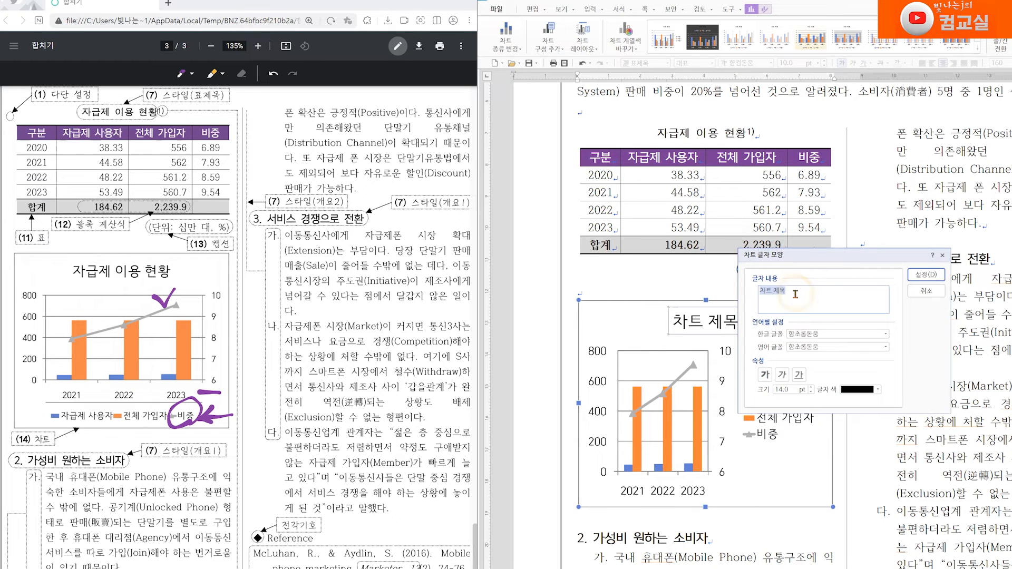
{"action": "key", "text": "ctrl+v"}
{"action": "left_click", "coordinate": [925, 275]}
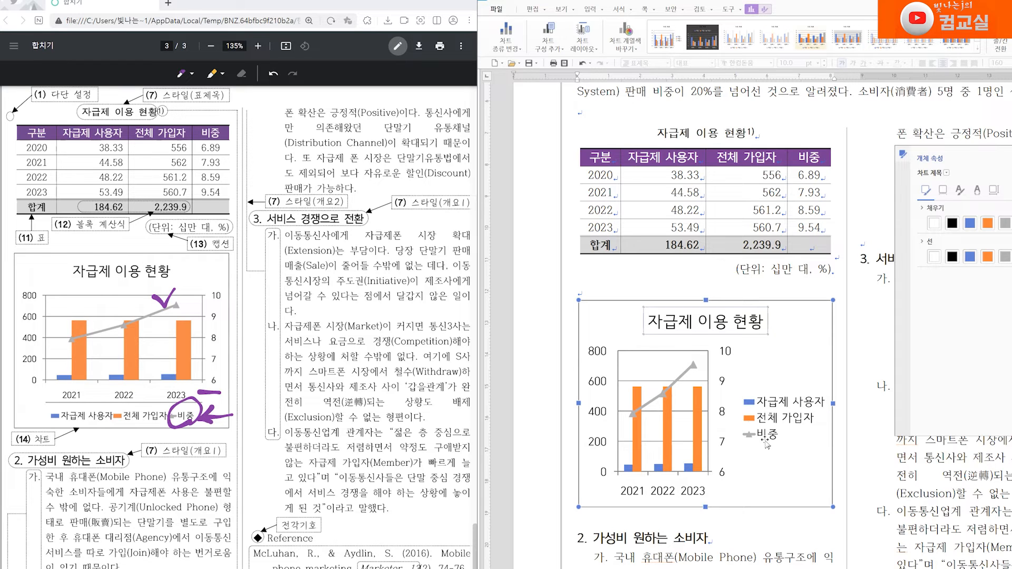
Step: Set the legend's font size to 9 pt
{"action": "left_click", "coordinate": [770, 412]}
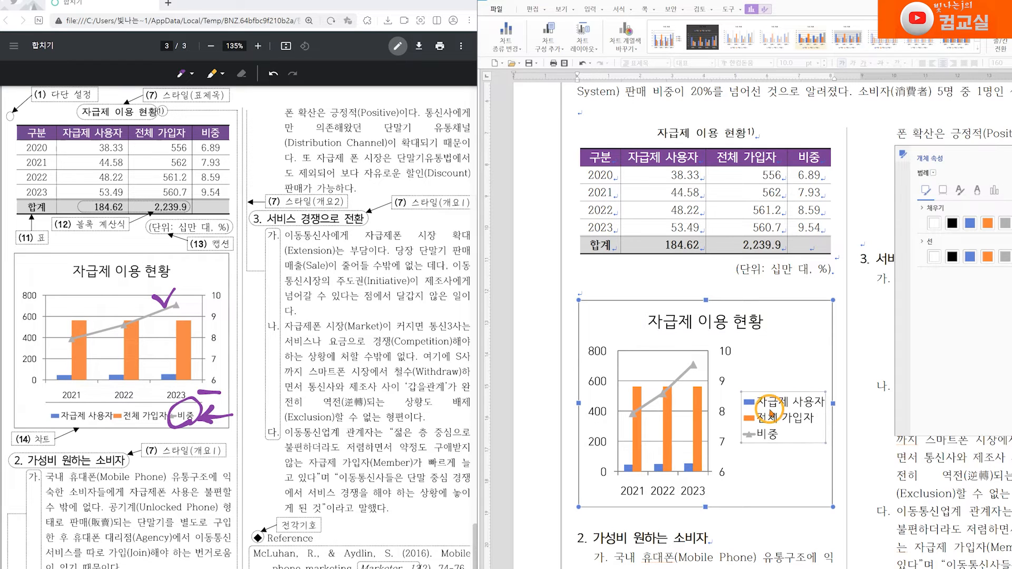
{"action": "right_click", "coordinate": [774, 406]}
{"action": "left_click", "coordinate": [803, 423]}
{"action": "left_click", "coordinate": [812, 392]}
{"action": "left_click", "coordinate": [938, 273]}
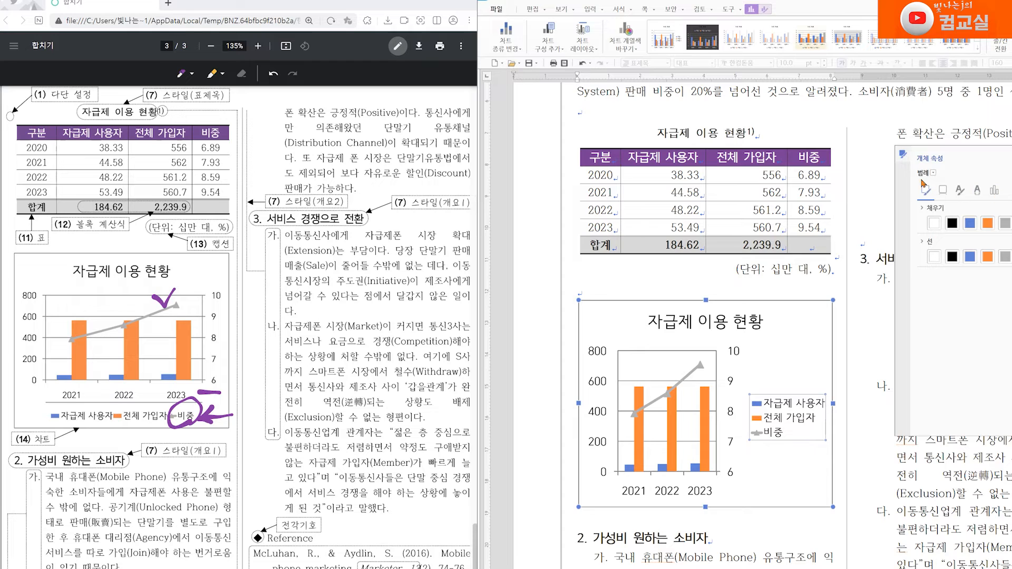
Step: Move the legend to the bottom of the chart
{"action": "left_click_drag", "start_coordinate": [955, 159], "coordinate": [909, 241]}
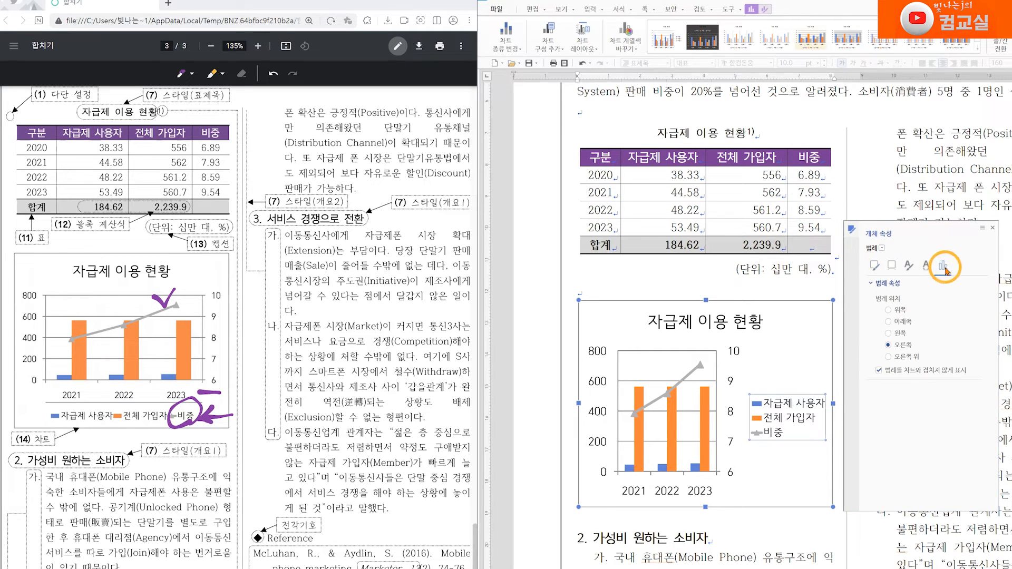
{"action": "left_click", "coordinate": [944, 266]}
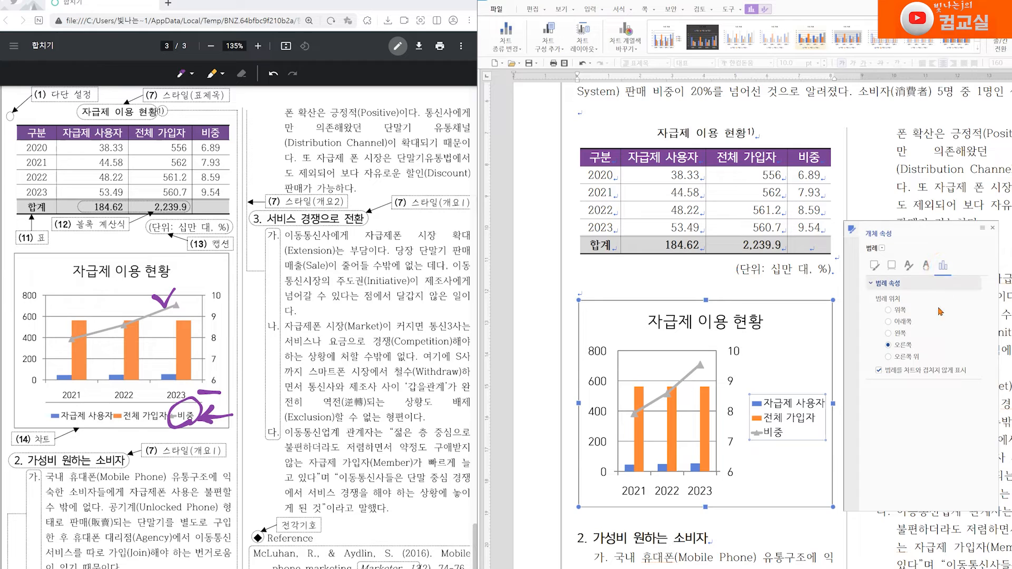
{"action": "left_click", "coordinate": [903, 322]}
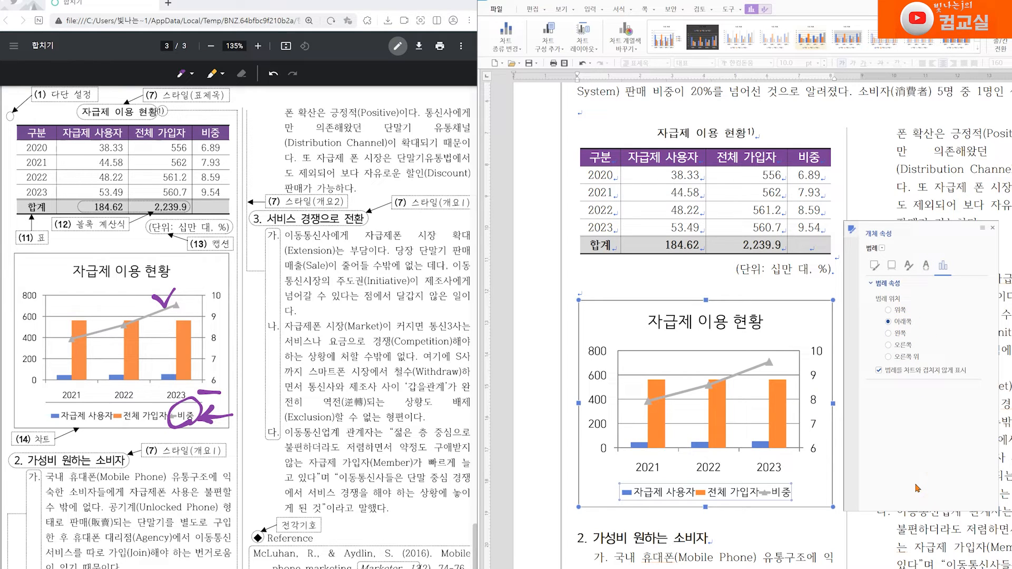
Step: Set the primary value axis font size to 9 pt
{"action": "left_click", "coordinate": [596, 354]}
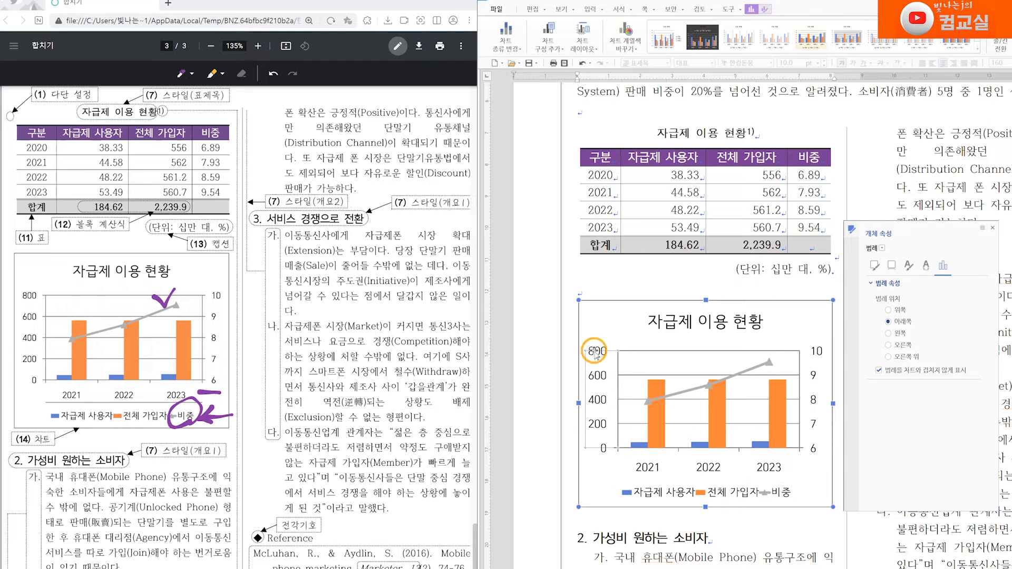
{"action": "right_click", "coordinate": [597, 358]}
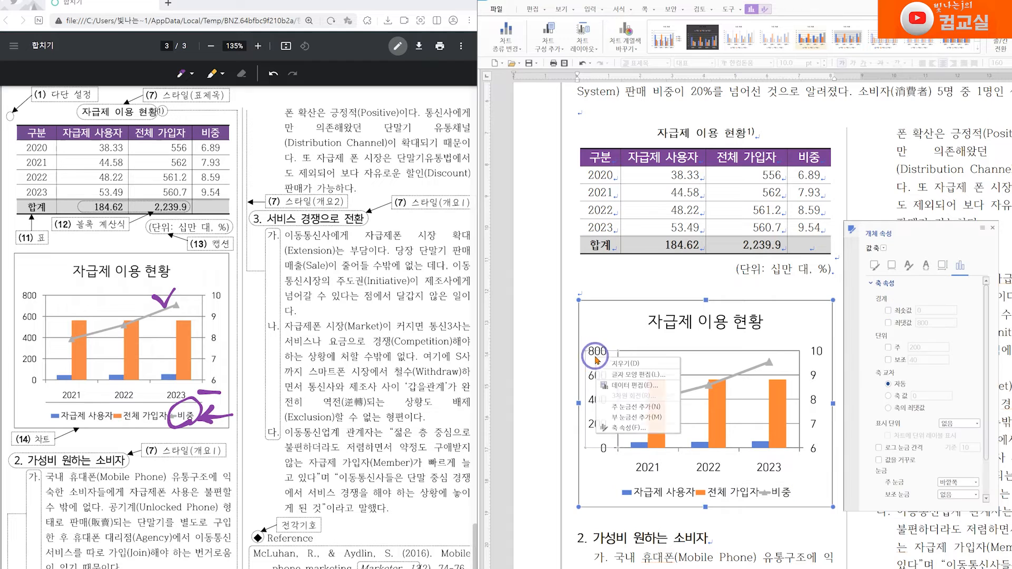
{"action": "left_click", "coordinate": [639, 376]}
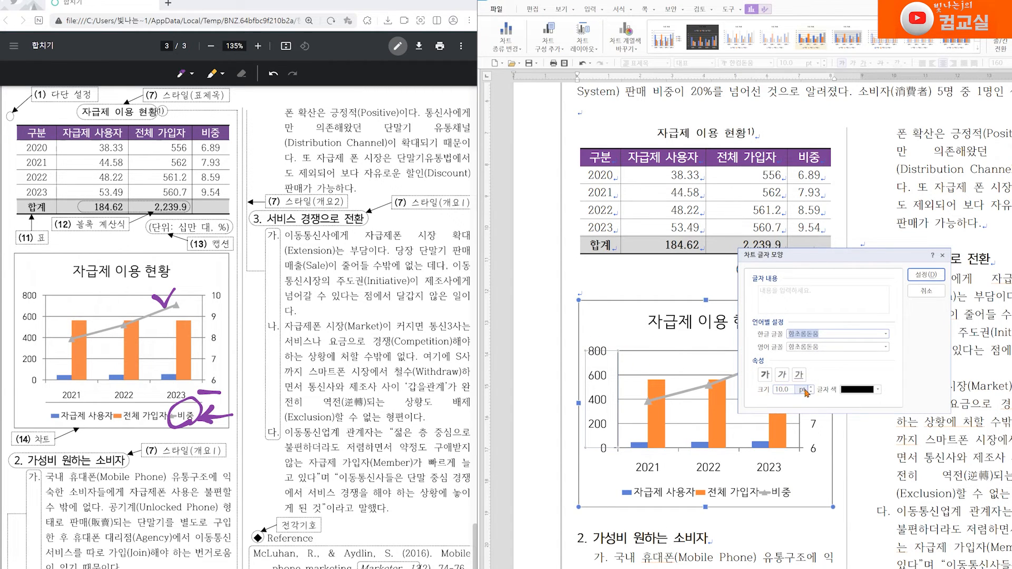
{"action": "left_click", "coordinate": [810, 391]}
{"action": "left_click", "coordinate": [927, 275]}
Step: Set the secondary value axis font size to 9 pt
{"action": "left_click", "coordinate": [812, 373]}
{"action": "right_click", "coordinate": [812, 372]}
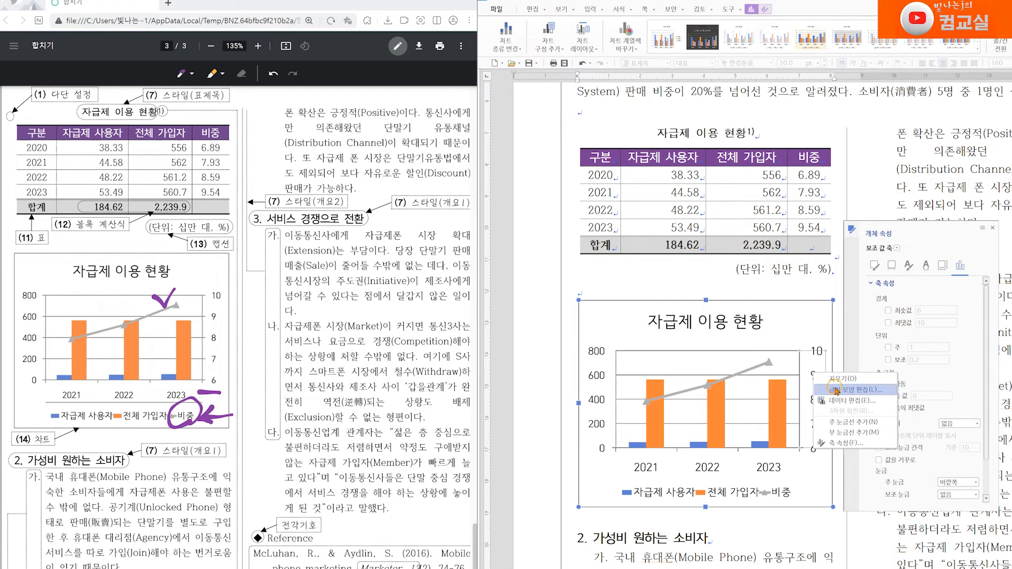
{"action": "left_click", "coordinate": [829, 379]}
{"action": "left_click", "coordinate": [812, 392]}
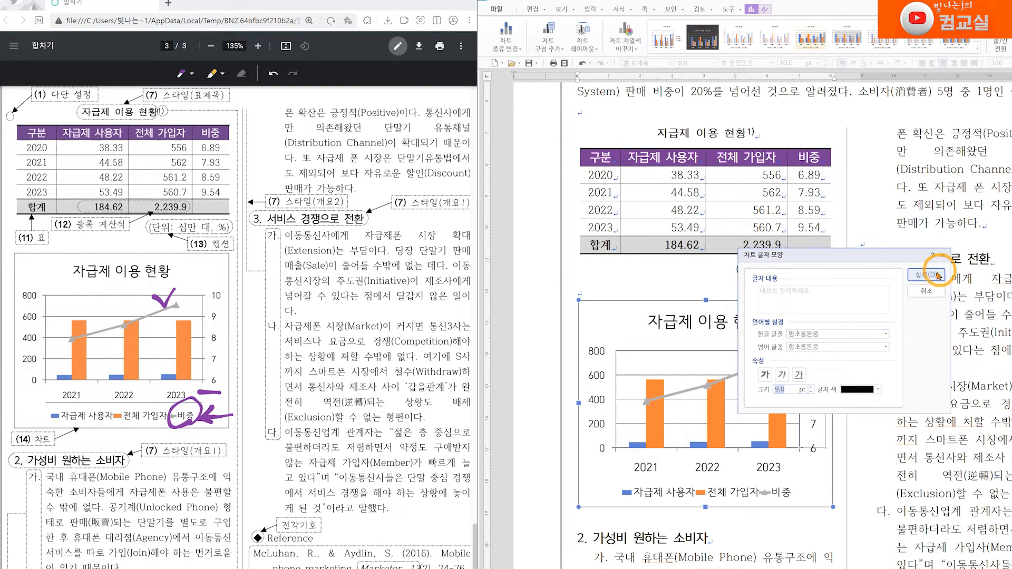
{"action": "left_click", "coordinate": [926, 275]}
Step: Set the category axis font size to 9 pt
{"action": "left_click", "coordinate": [650, 466]}
{"action": "right_click", "coordinate": [657, 465]}
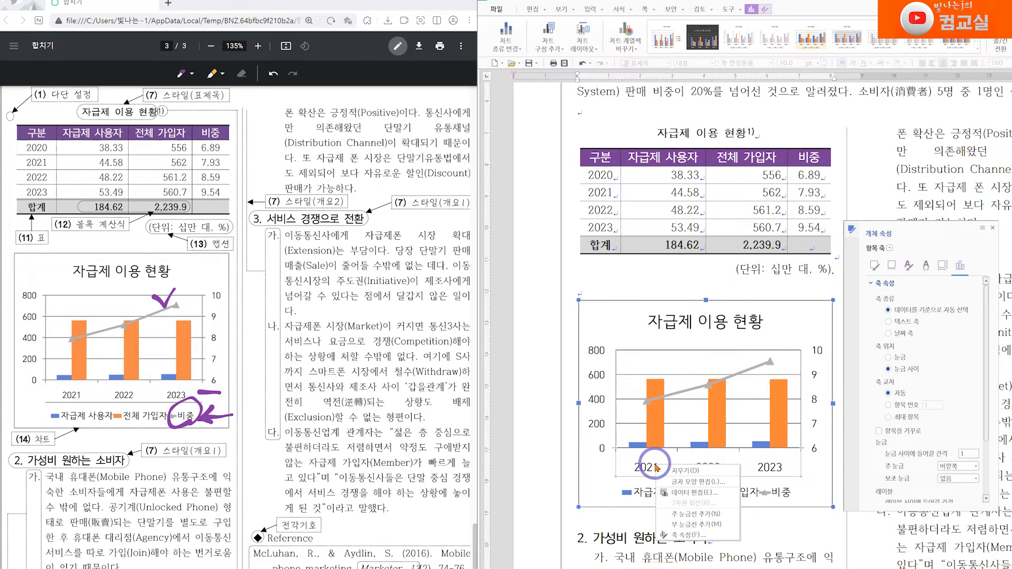
{"action": "left_click", "coordinate": [682, 482]}
{"action": "left_click", "coordinate": [811, 393]}
{"action": "left_click", "coordinate": [926, 275]}
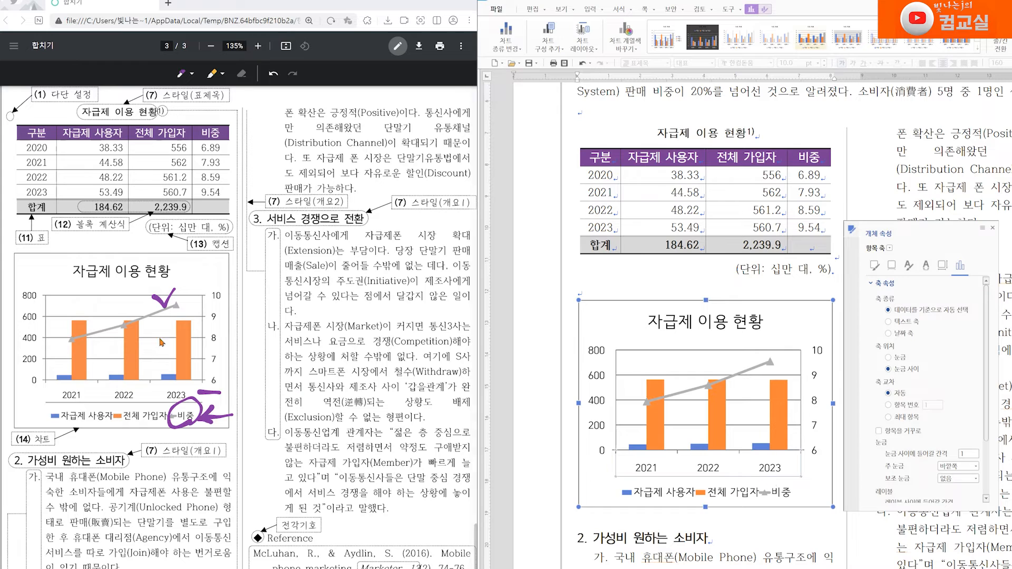
Step: Mark the finished chart title, legend and axis items on the sample chart, erasing stray marks
{"action": "left_click_drag", "start_coordinate": [117, 309], "coordinate": [127, 303]}
{"action": "left_click_drag", "start_coordinate": [58, 327], "coordinate": [74, 322]}
{"action": "left_click", "coordinate": [647, 410]}
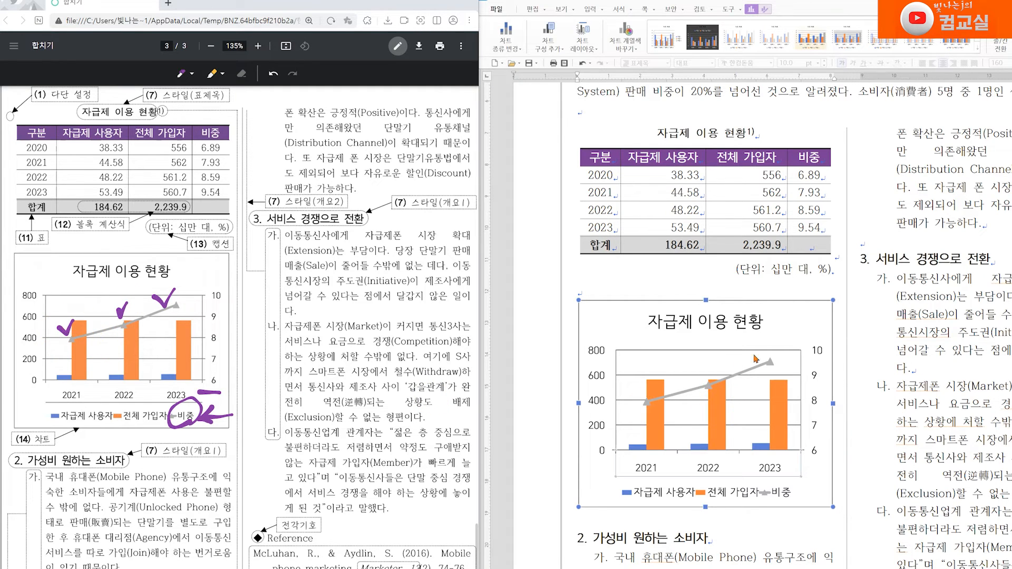
{"action": "left_click", "coordinate": [98, 287]}
{"action": "left_click", "coordinate": [98, 312]}
{"action": "left_click", "coordinate": [102, 342]}
{"action": "left_click", "coordinate": [106, 354]}
{"action": "left_click", "coordinate": [24, 378]}
{"action": "left_click", "coordinate": [33, 285]}
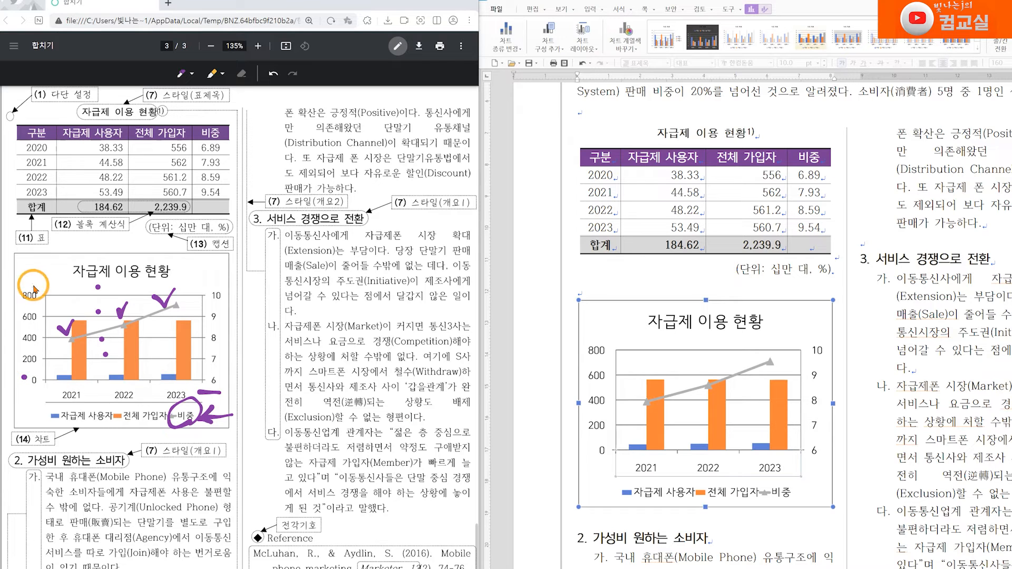
{"action": "left_click", "coordinate": [221, 379]}
{"action": "left_click", "coordinate": [222, 283]}
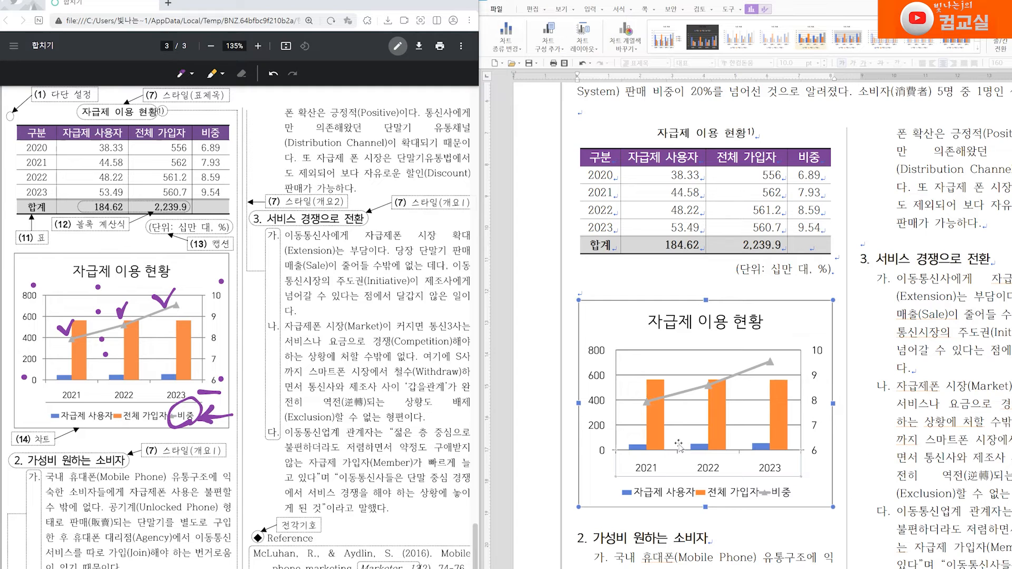
{"action": "left_click", "coordinate": [241, 74]}
{"action": "left_click_drag", "start_coordinate": [174, 362], "coordinate": [231, 389]}
{"action": "mouse_move", "coordinate": [115, 347]}
{"action": "left_mouse_down"}
{"action": "mouse_move", "coordinate": [98, 359]}
{"action": "mouse_move", "coordinate": [36, 330]}
{"action": "mouse_move", "coordinate": [52, 344]}
{"action": "mouse_move", "coordinate": [188, 282]}
{"action": "mouse_move", "coordinate": [225, 393]}
{"action": "mouse_move", "coordinate": [106, 297]}
{"action": "left_mouse_up"}
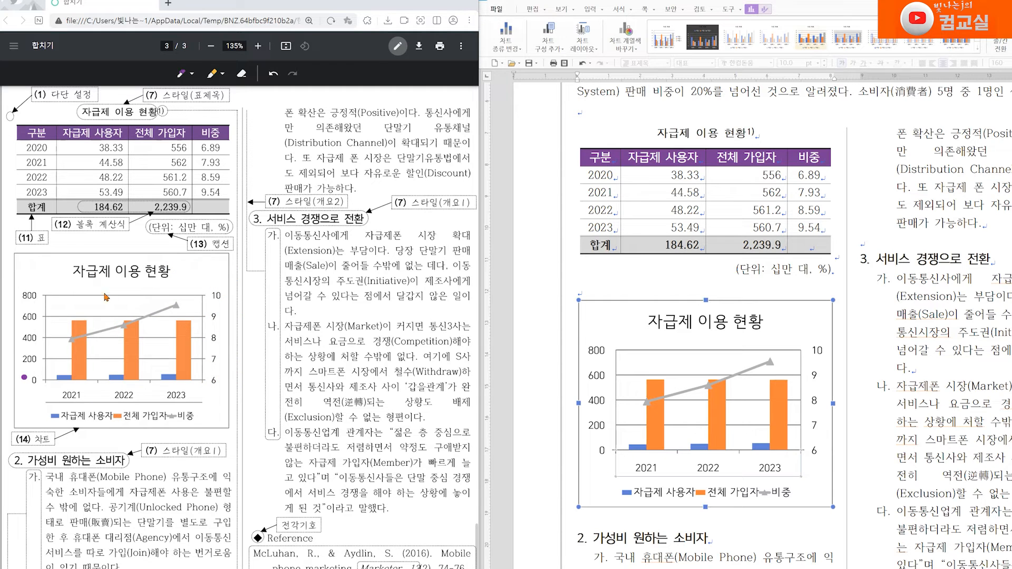
{"action": "left_click", "coordinate": [184, 75]}
{"action": "left_click_drag", "start_coordinate": [34, 394], "coordinate": [44, 390]}
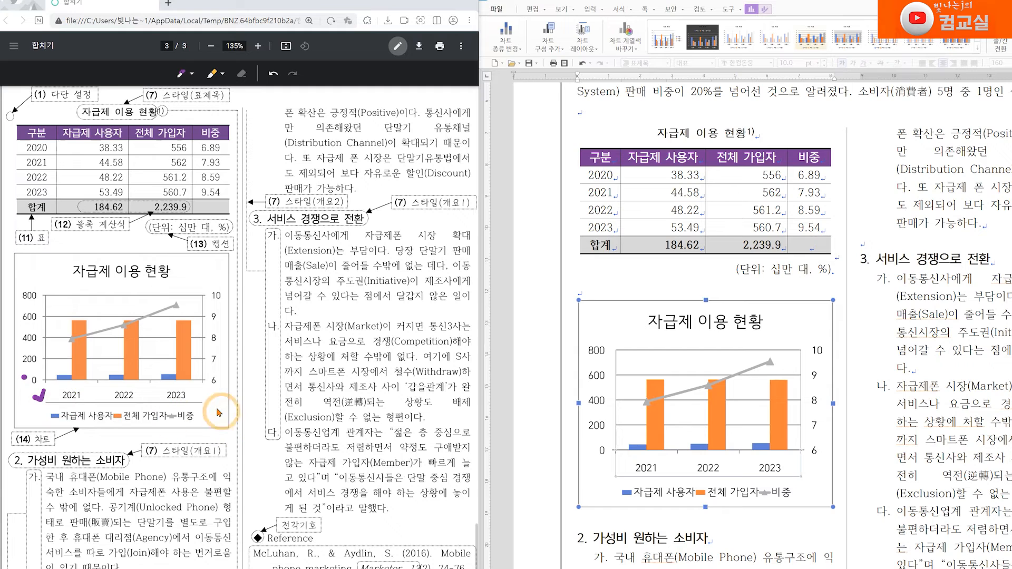
{"action": "left_click_drag", "start_coordinate": [205, 393], "coordinate": [220, 391]}
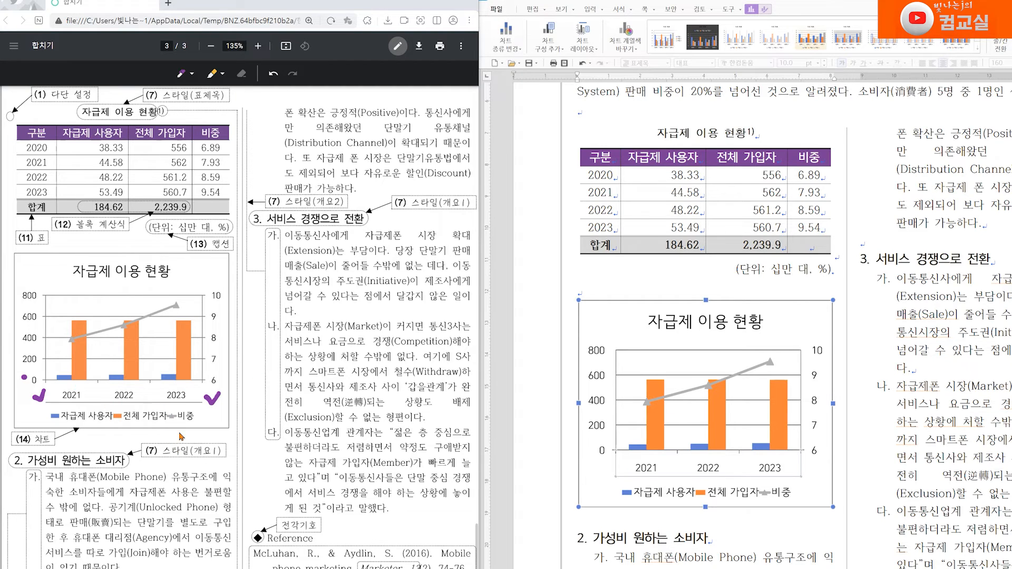
{"action": "mouse_move", "coordinate": [46, 402]}
{"action": "left_mouse_down"}
{"action": "mouse_move", "coordinate": [195, 403]}
{"action": "mouse_move", "coordinate": [189, 425]}
{"action": "mouse_move", "coordinate": [179, 416]}
{"action": "mouse_move", "coordinate": [200, 411]}
{"action": "mouse_move", "coordinate": [25, 375]}
{"action": "left_mouse_up"}
{"action": "left_click", "coordinate": [242, 74]}
{"action": "double_click", "coordinate": [597, 481]}
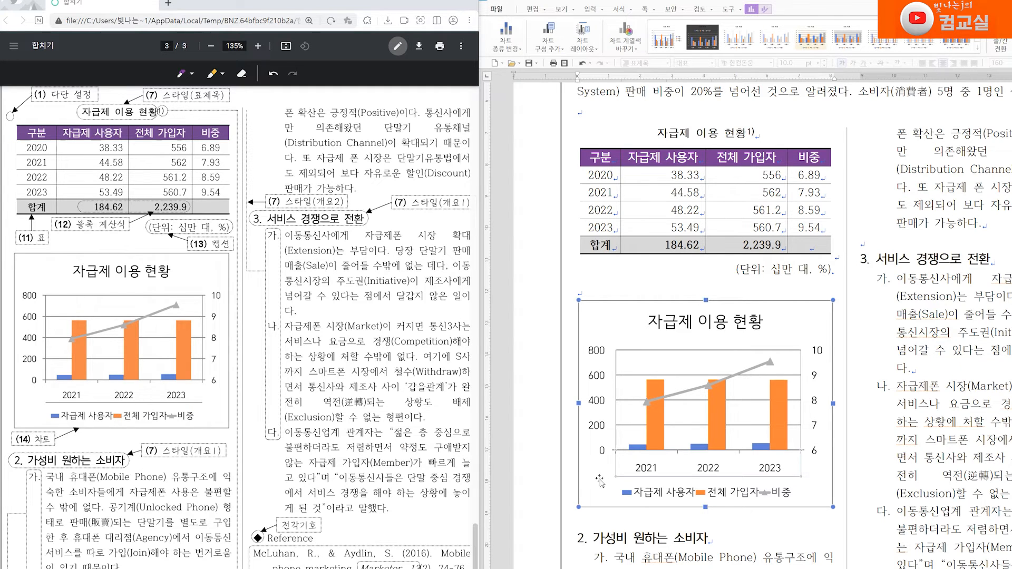
{"action": "scroll", "coordinate": [633, 464], "scroll_direction": "down", "scroll_amount": 2}
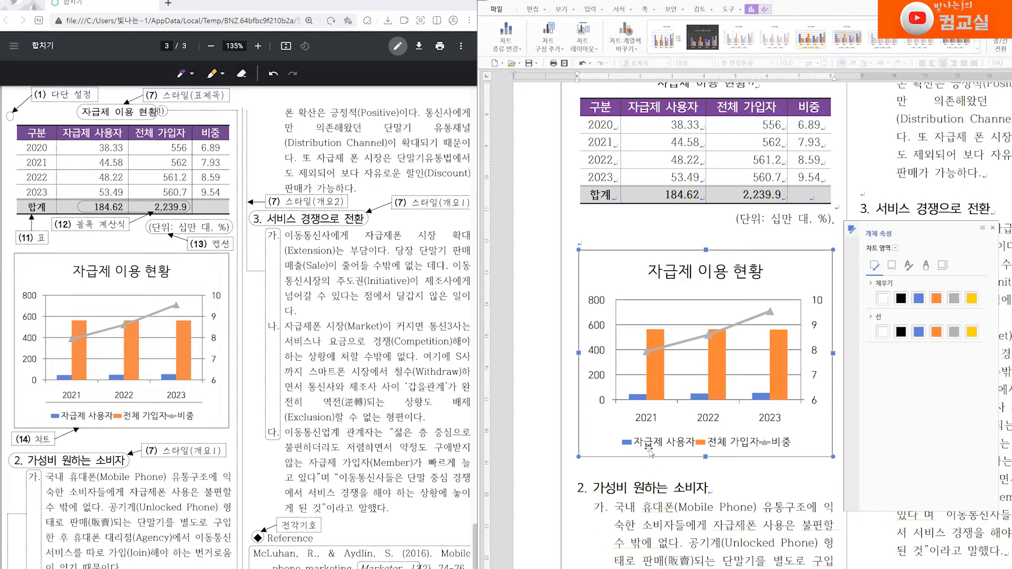
Step: Circle the value axis and category axis labels on the sample chart in the task sheet
{"action": "left_click", "coordinate": [31, 300]}
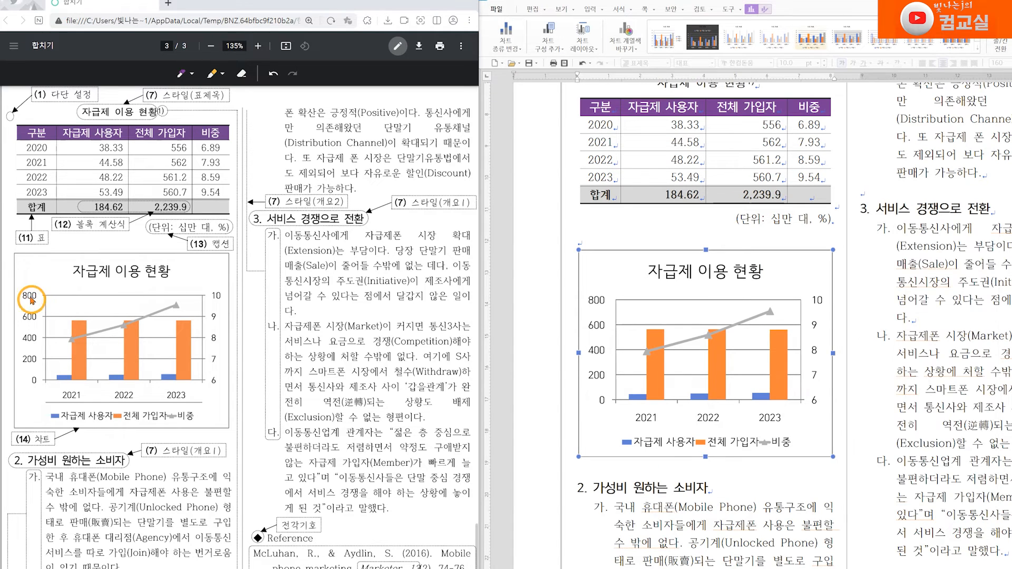
{"action": "left_click", "coordinate": [183, 75]}
{"action": "left_click", "coordinate": [183, 75]}
{"action": "mouse_move", "coordinate": [46, 306]}
{"action": "left_mouse_down"}
{"action": "mouse_move", "coordinate": [48, 286]}
{"action": "mouse_move", "coordinate": [51, 363]}
{"action": "left_mouse_up"}
{"action": "mouse_move", "coordinate": [102, 389]}
{"action": "left_mouse_down"}
{"action": "mouse_move", "coordinate": [95, 372]}
{"action": "mouse_move", "coordinate": [99, 393]}
{"action": "mouse_move", "coordinate": [146, 389]}
{"action": "mouse_move", "coordinate": [158, 375]}
{"action": "mouse_move", "coordinate": [149, 390]}
{"action": "left_mouse_up"}
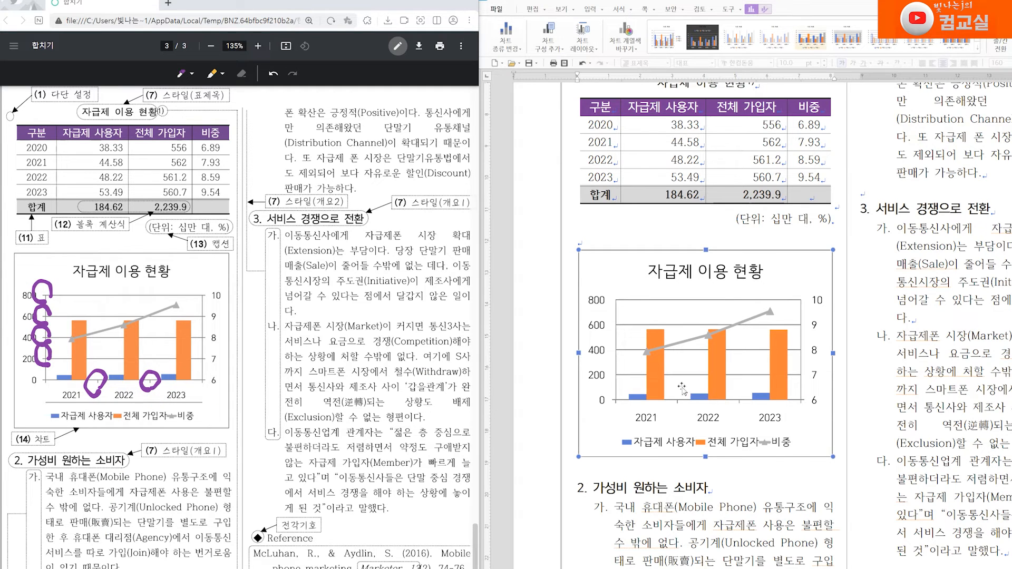
Step: Examine the tick mark settings of the chart's primary and secondary value axes in the object properties
{"action": "scroll", "coordinate": [592, 223], "scroll_direction": "down", "scroll_amount": 2}
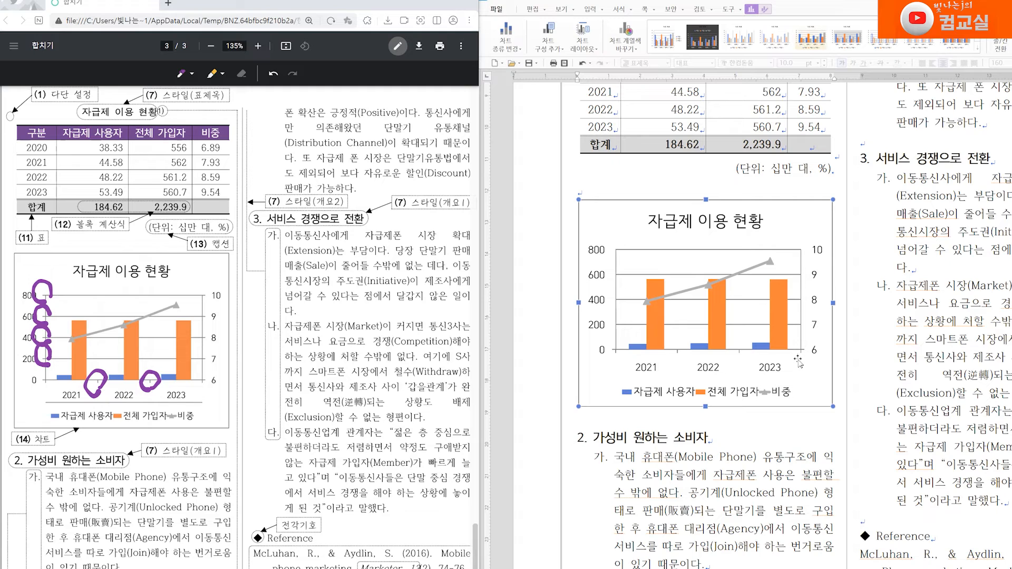
{"action": "left_click", "coordinate": [593, 257]}
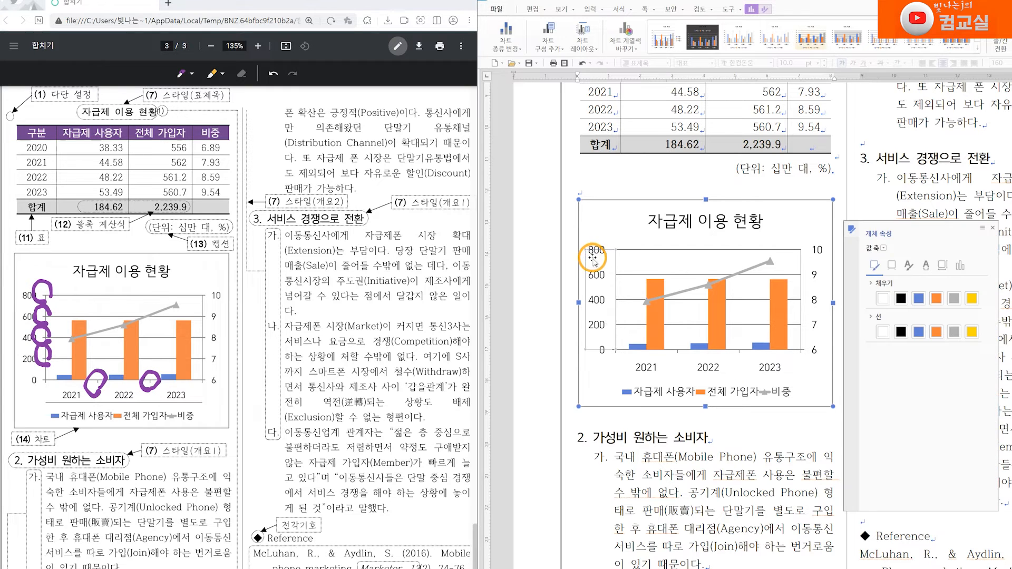
{"action": "left_click", "coordinate": [814, 272]}
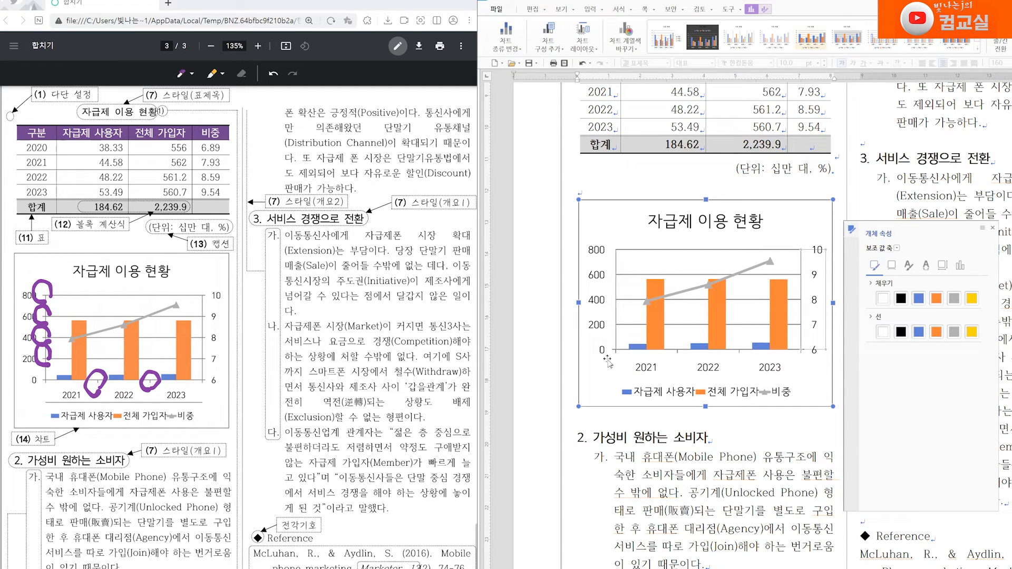
{"action": "left_click", "coordinate": [594, 320]}
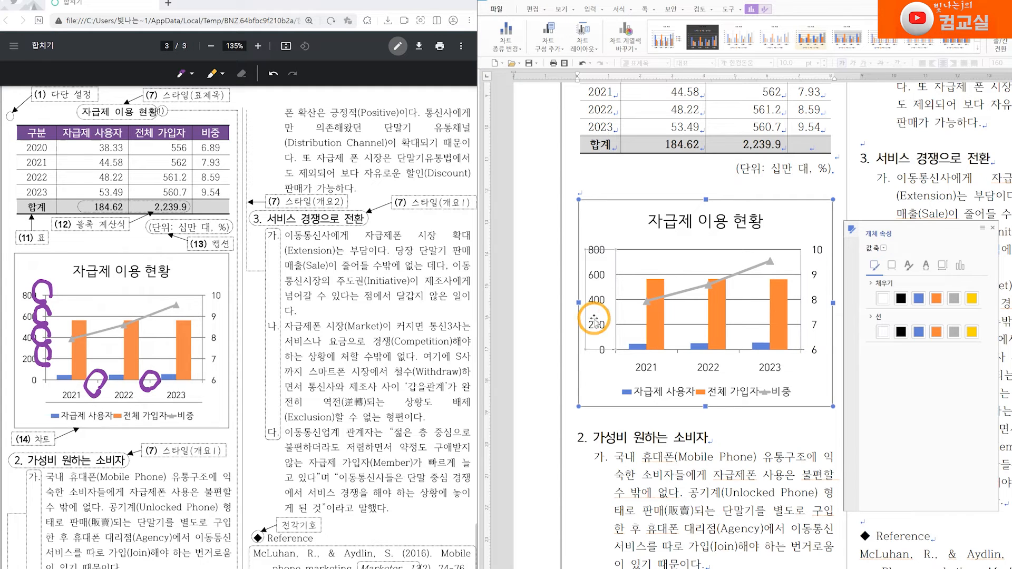
{"action": "left_click", "coordinate": [959, 267]}
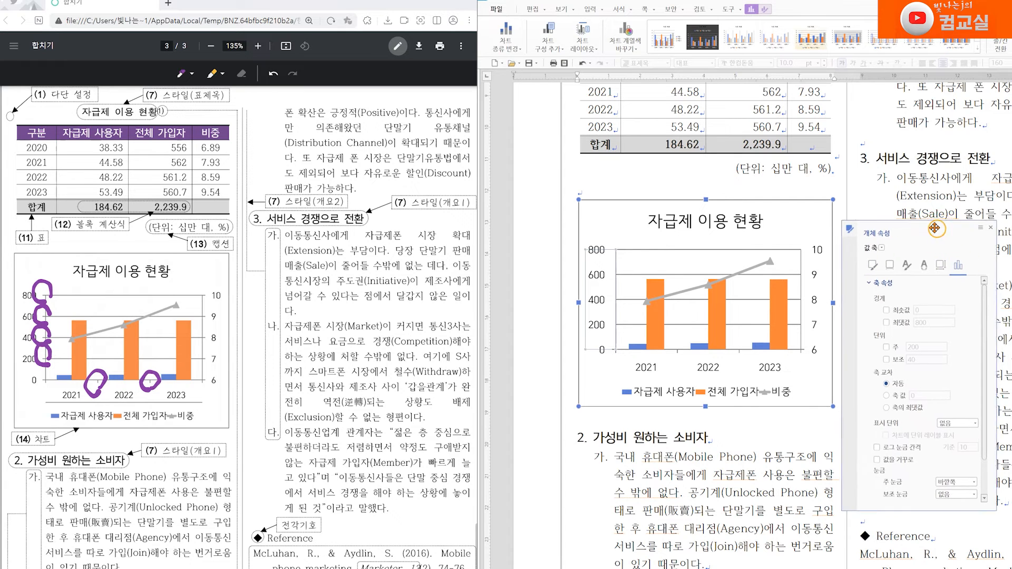
{"action": "scroll", "coordinate": [943, 325], "scroll_direction": "down", "scroll_amount": 1}
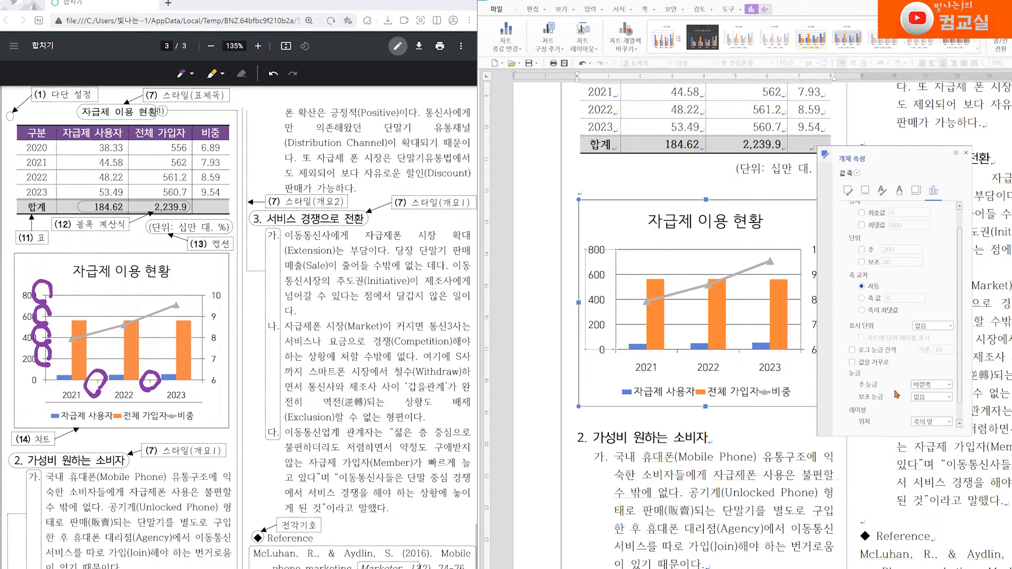
{"action": "left_click", "coordinate": [933, 393]}
{"action": "left_click", "coordinate": [931, 399]}
{"action": "left_click", "coordinate": [609, 375]}
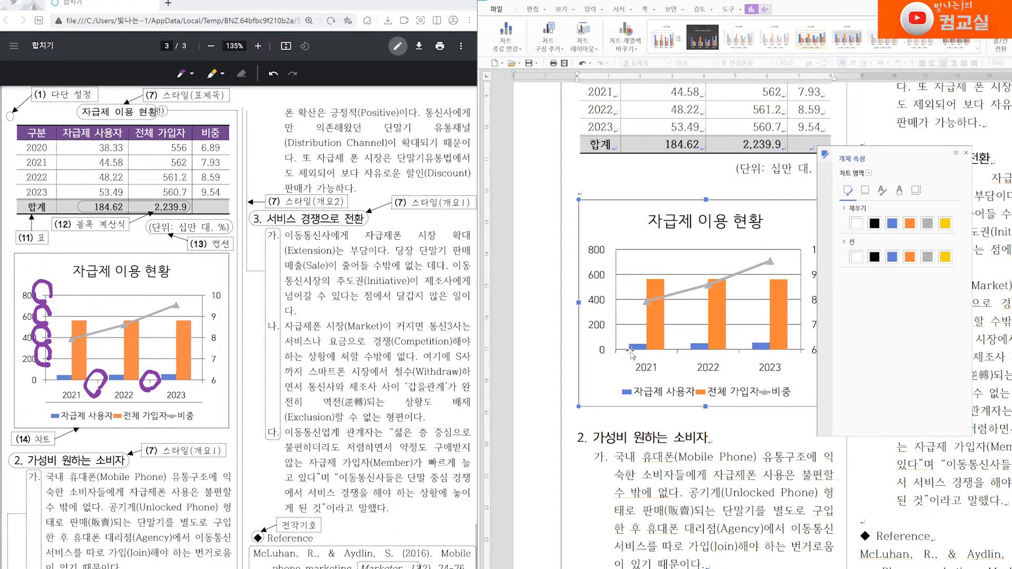
{"action": "left_click", "coordinate": [593, 298]}
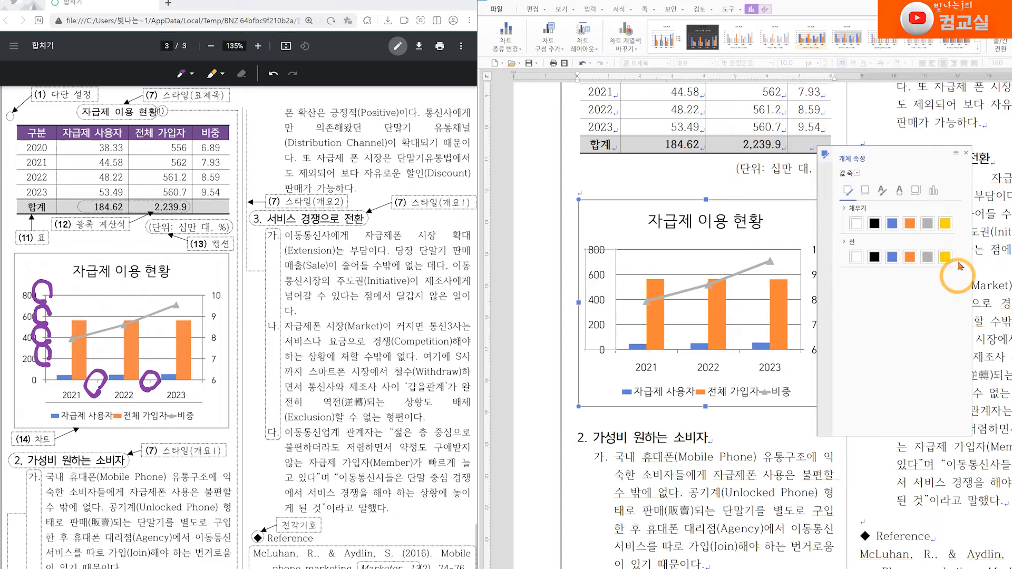
{"action": "left_click", "coordinate": [933, 246]}
{"action": "left_click", "coordinate": [932, 385]}
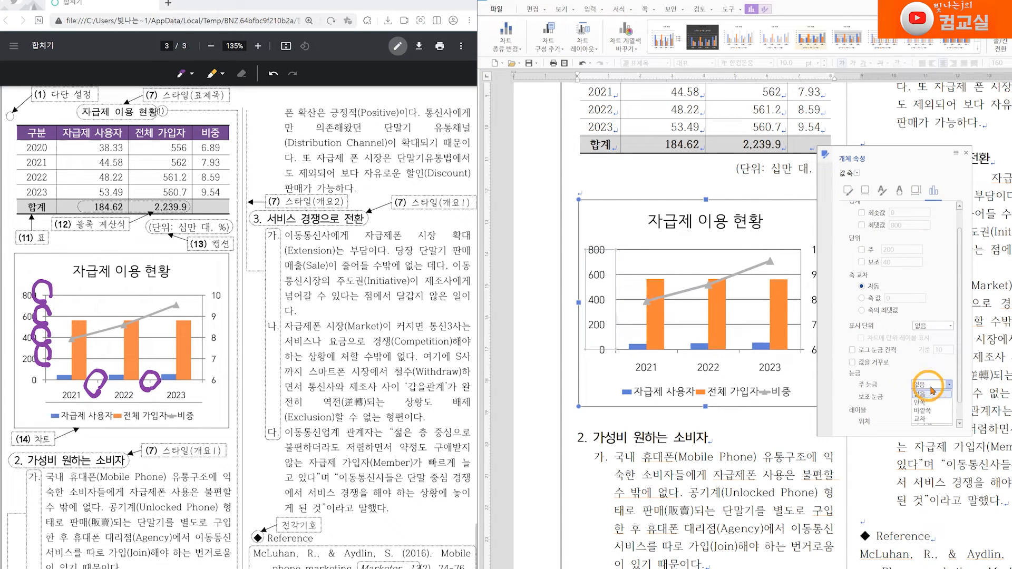
{"action": "left_click", "coordinate": [935, 413]}
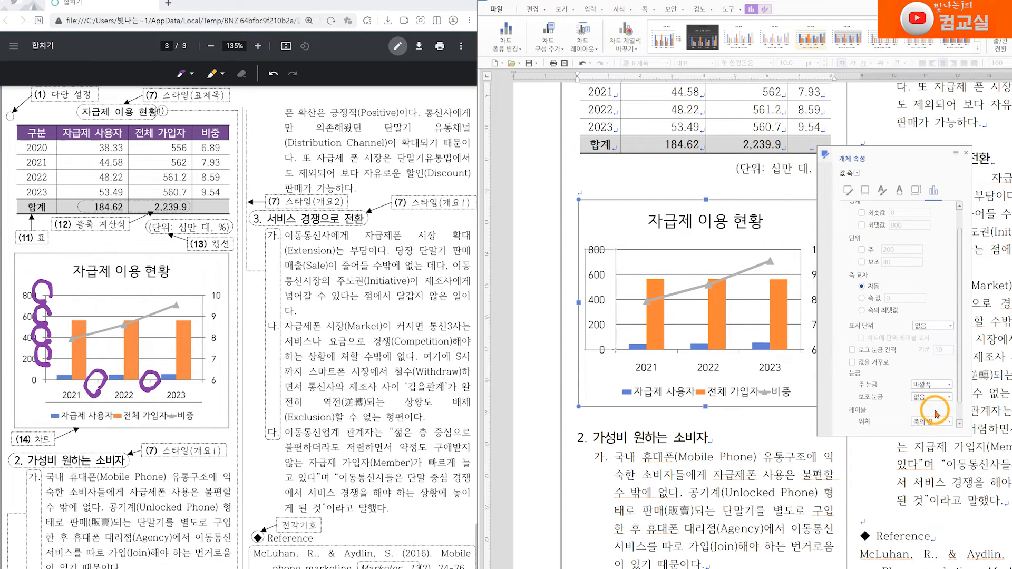
{"action": "left_click", "coordinate": [604, 376]}
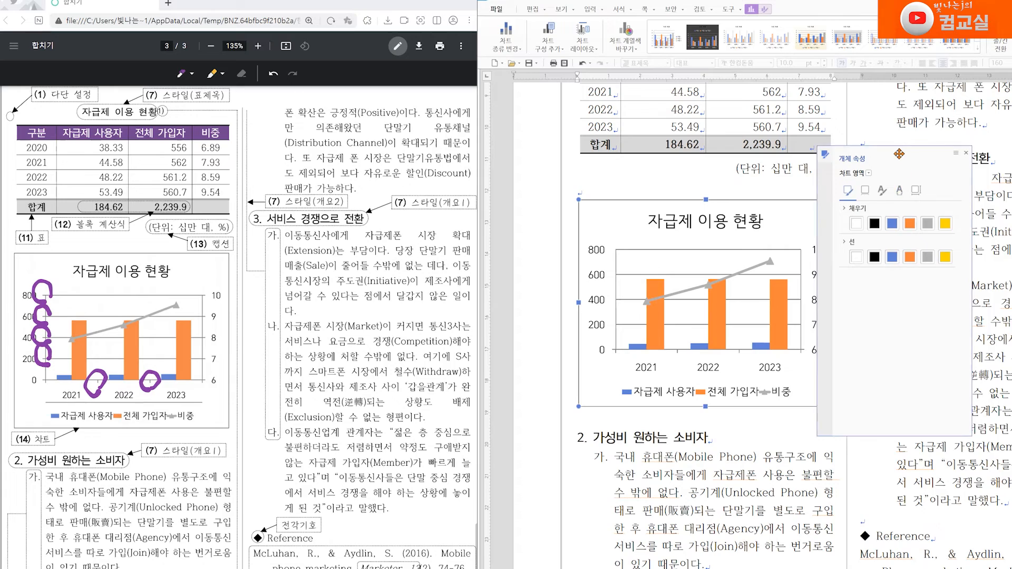
Step: Review the remaining task sheet items and strike through the page number item as done
{"action": "left_click_drag", "start_coordinate": [899, 154], "coordinate": [933, 183]}
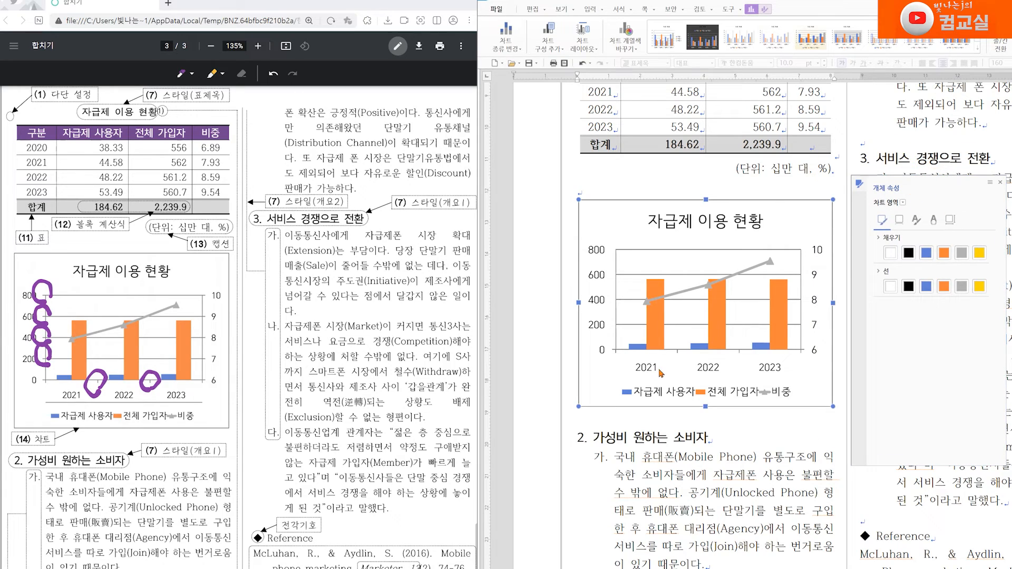
{"action": "scroll", "coordinate": [152, 337], "scroll_direction": "up", "scroll_amount": 15}
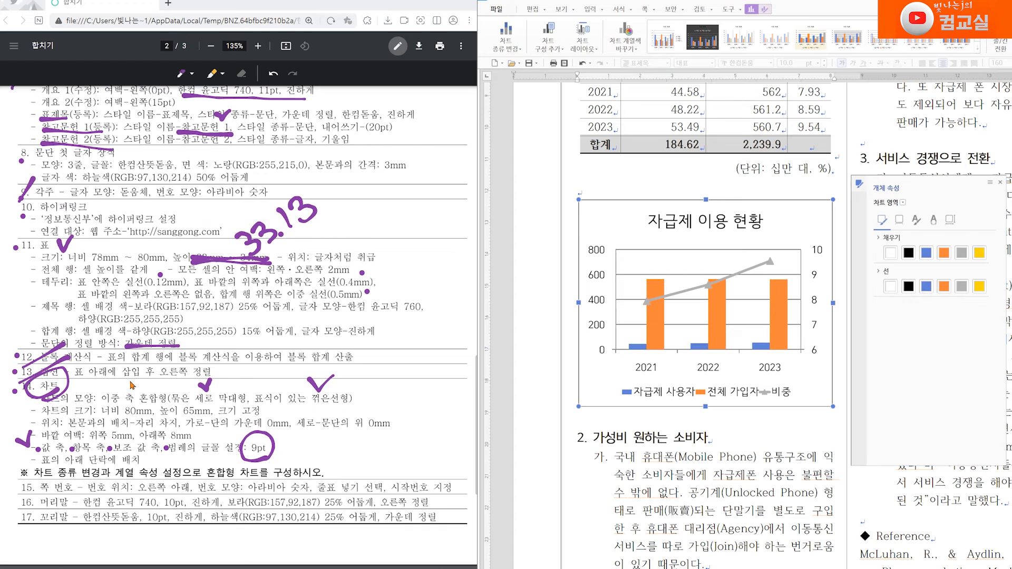
{"action": "scroll", "coordinate": [132, 386], "scroll_direction": "down", "scroll_amount": 3}
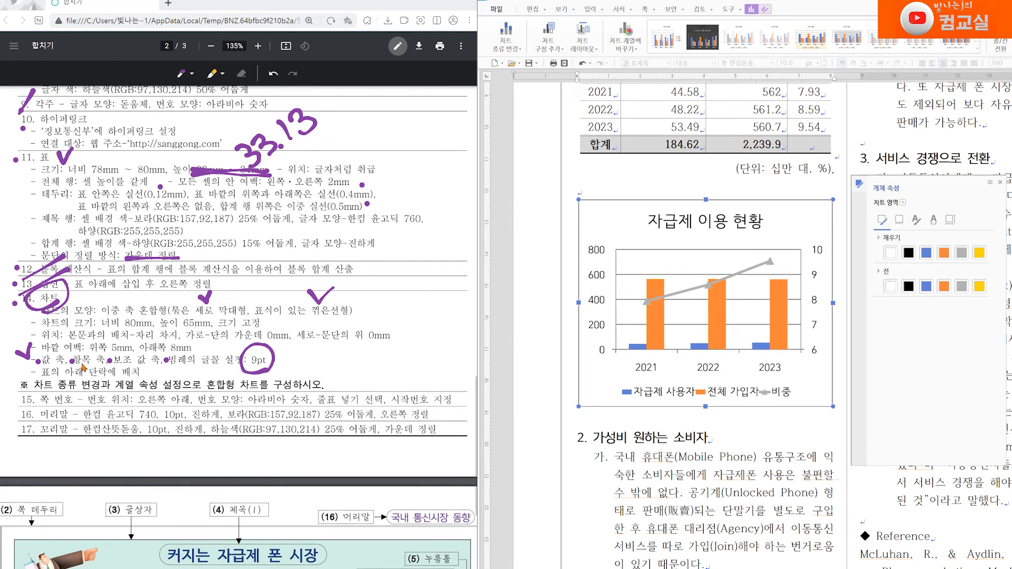
{"action": "scroll", "coordinate": [83, 367], "scroll_direction": "down", "scroll_amount": 3}
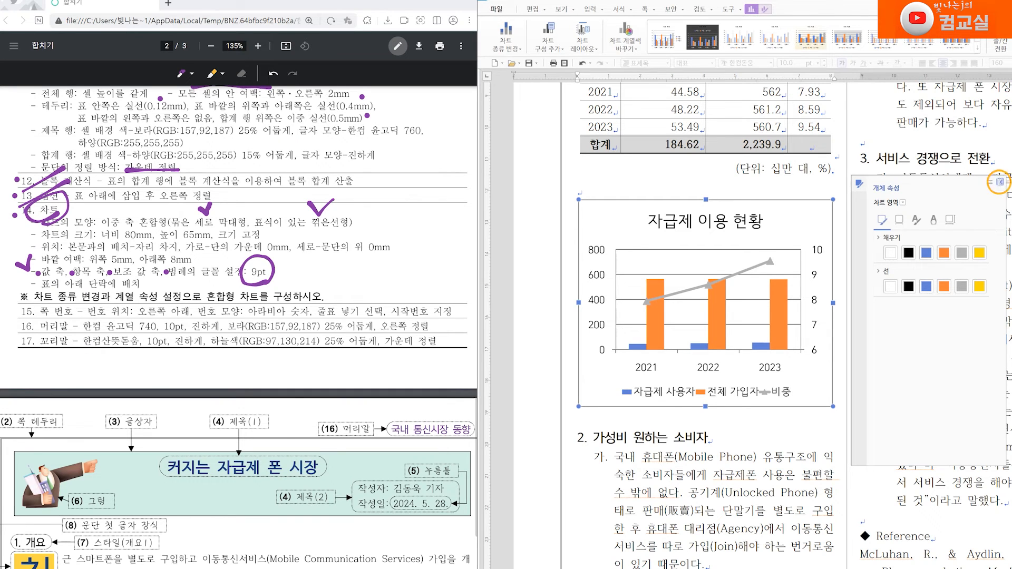
{"action": "left_click", "coordinate": [1000, 182]}
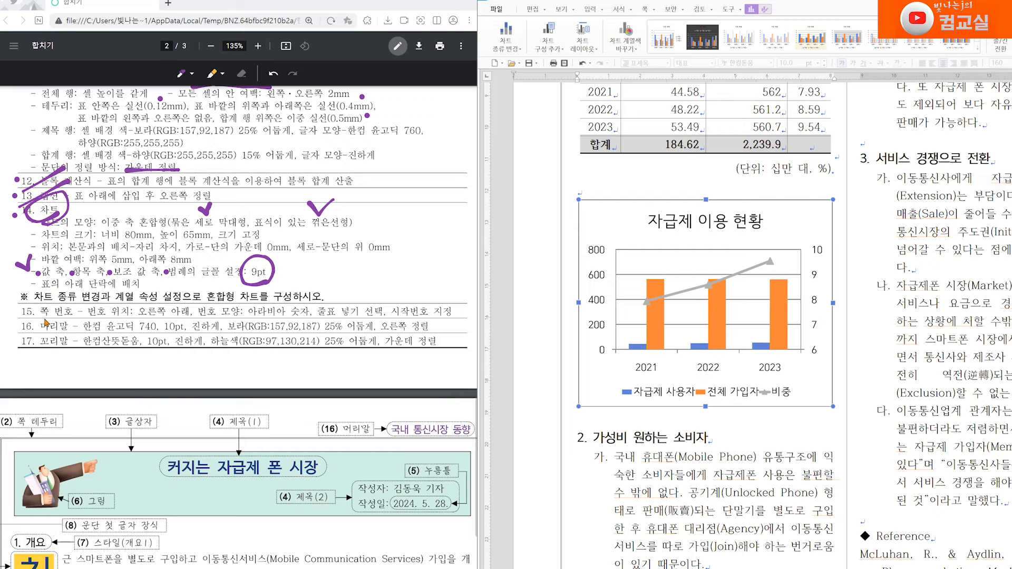
{"action": "left_click_drag", "start_coordinate": [30, 316], "coordinate": [435, 314]}
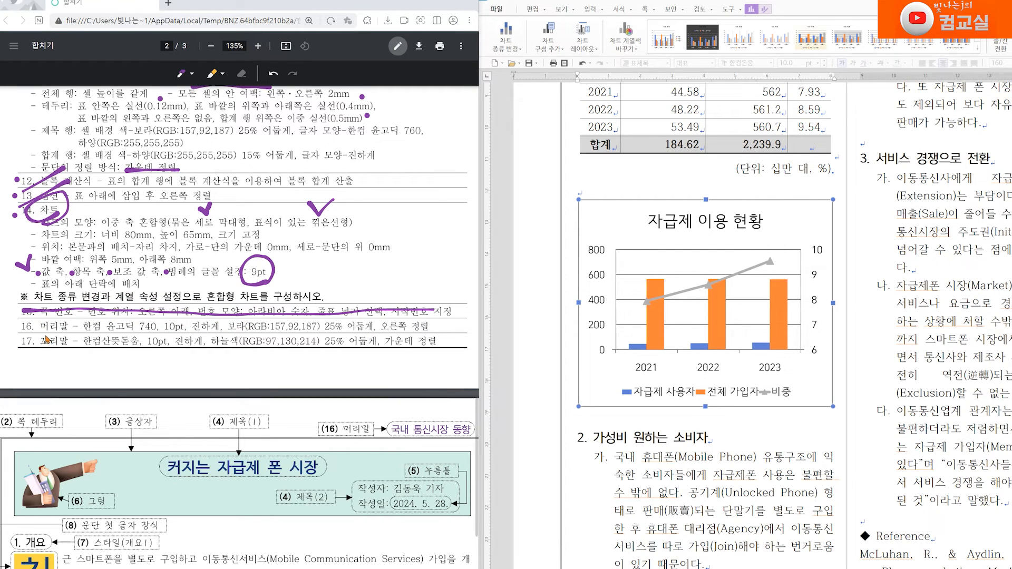
Step: Open the header for editing, select its text and set the font to 한컴 윤고딕 740
{"action": "scroll", "coordinate": [713, 344], "scroll_direction": "up", "scroll_amount": 6}
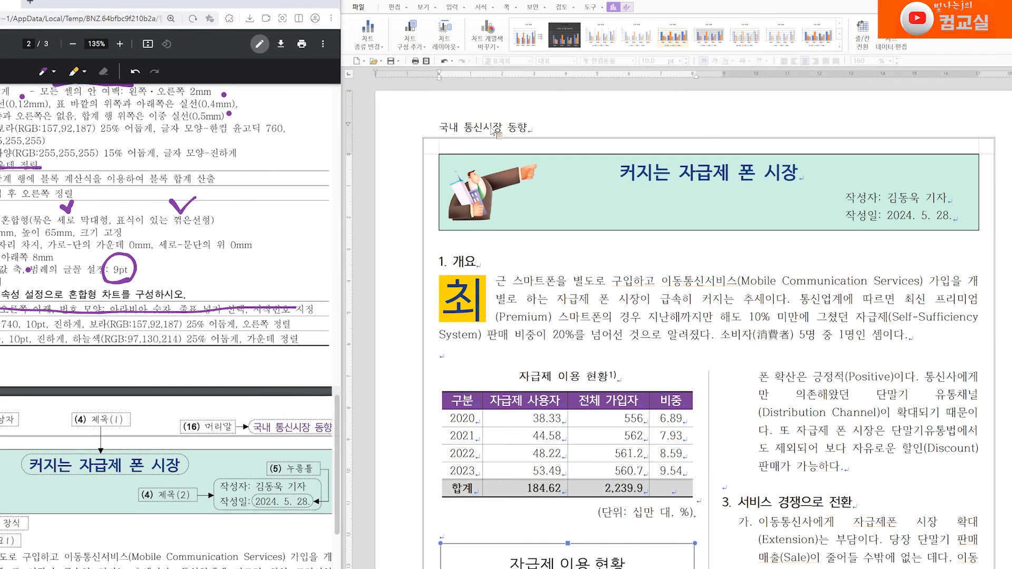
{"action": "double_click", "coordinate": [627, 136]}
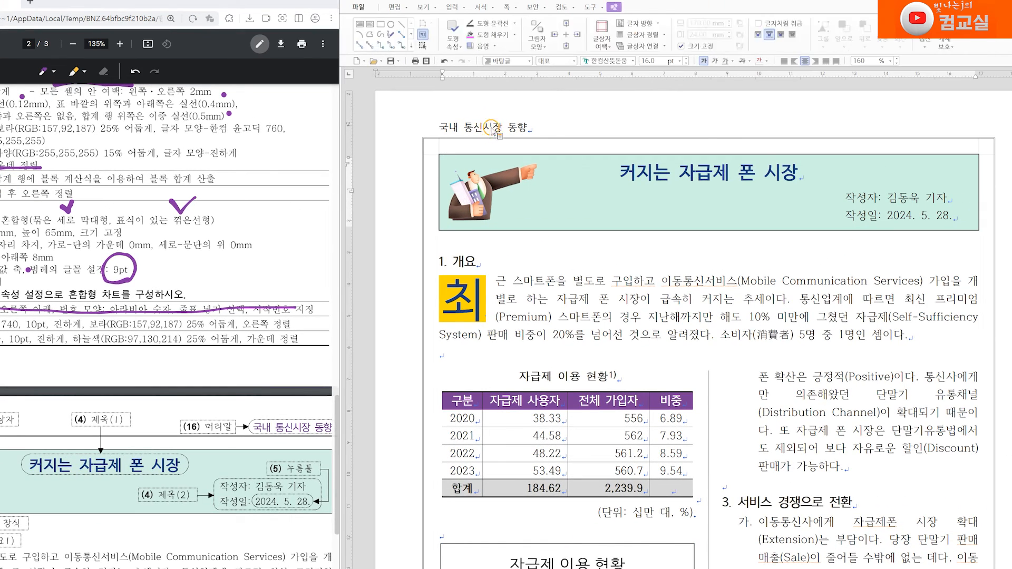
{"action": "triple_click", "coordinate": [452, 128]}
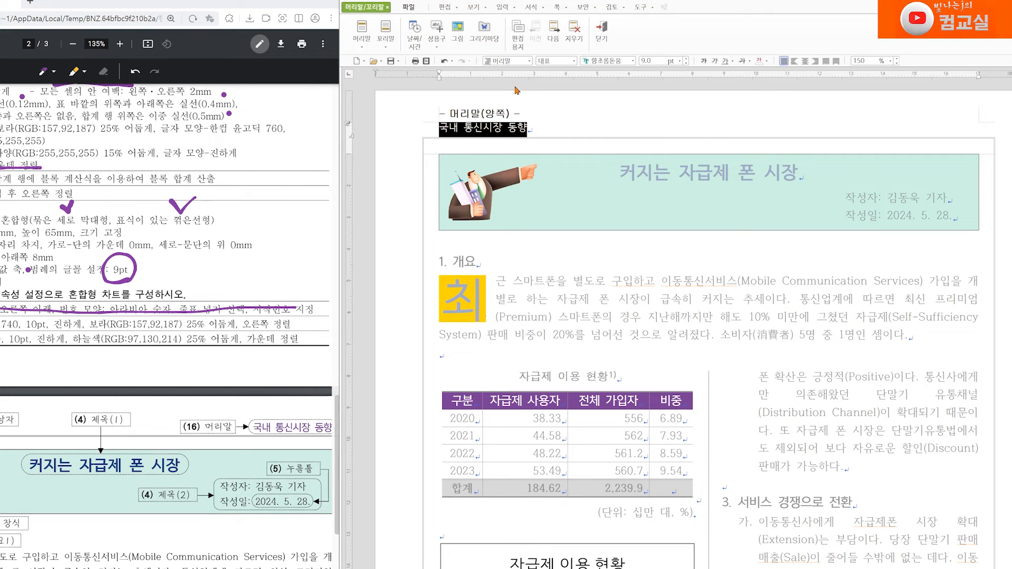
{"action": "left_click", "coordinate": [610, 60]}
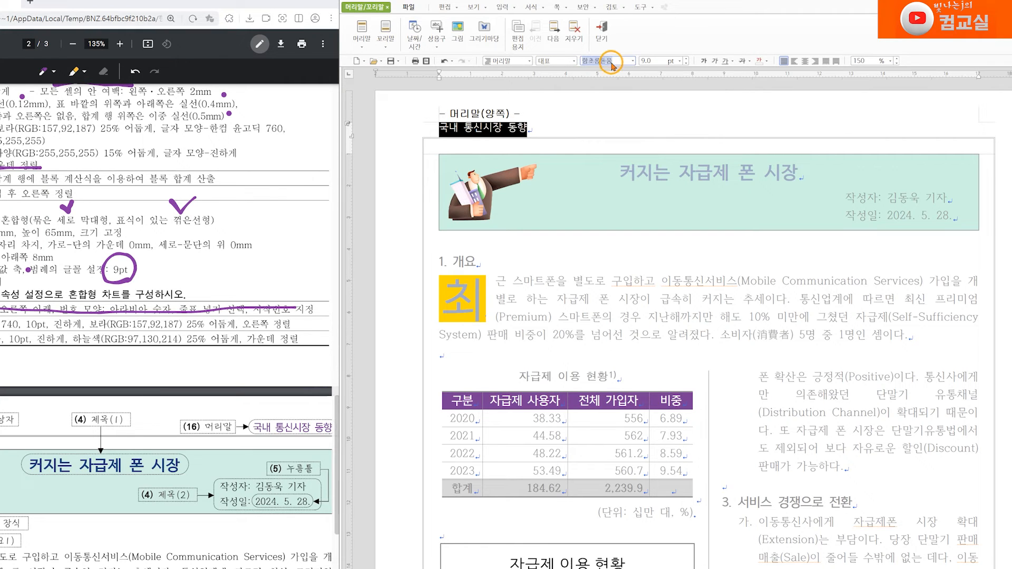
{"action": "type", "text": "ㅎㅏㄴ"}
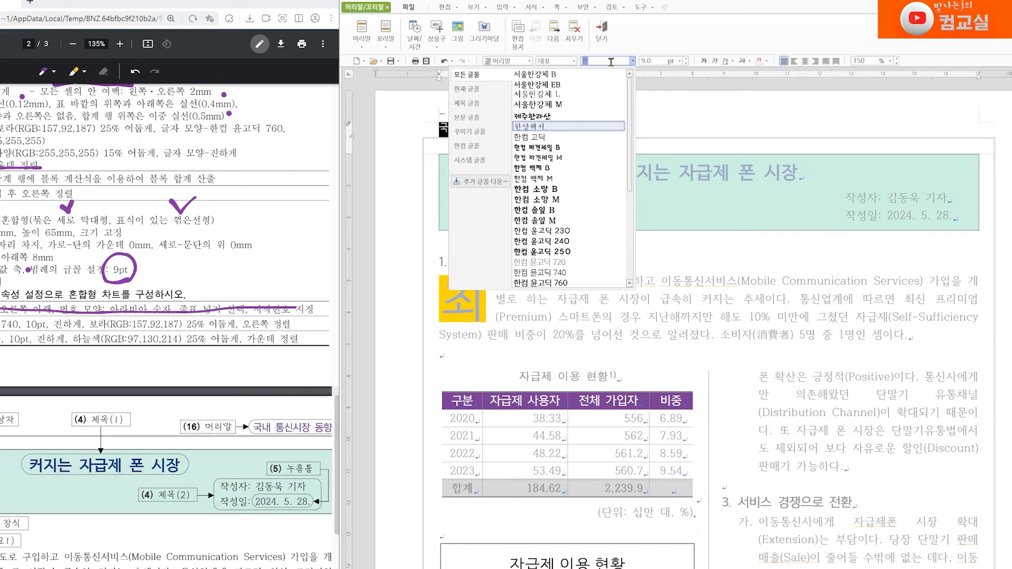
{"action": "type", "text": "ㅋㅓㅁ ㅇㅠㄴ"}
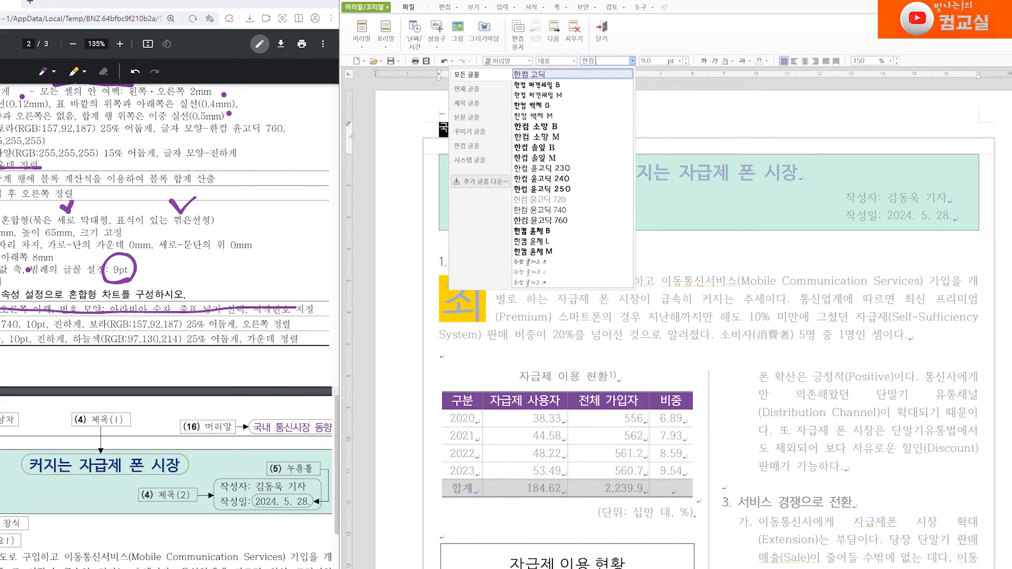
{"action": "key", "text": "Down"}
{"action": "key", "text": "Down"}
{"action": "key", "text": "Down"}
{"action": "key", "text": "Down"}
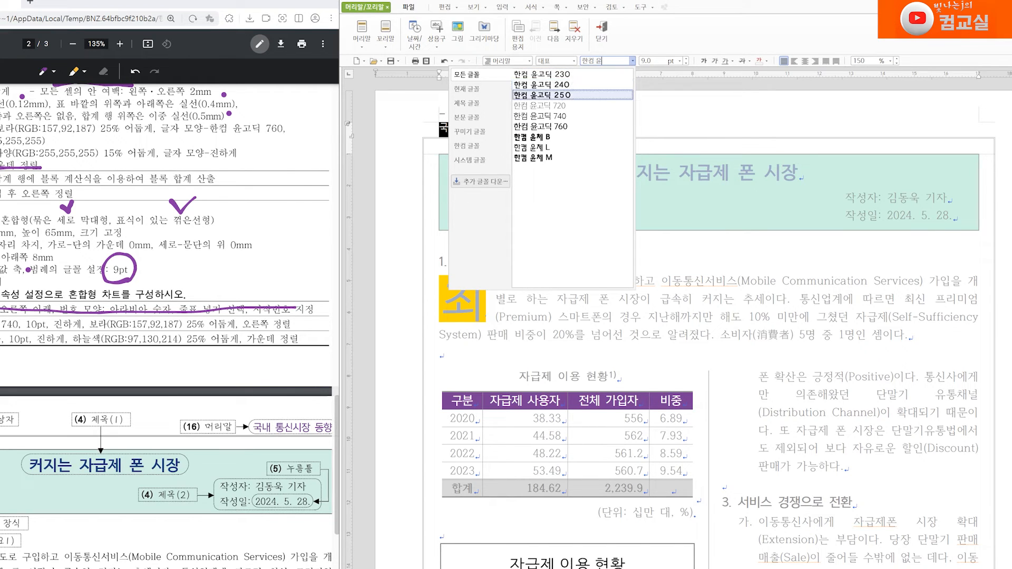
{"action": "key", "text": "Return"}
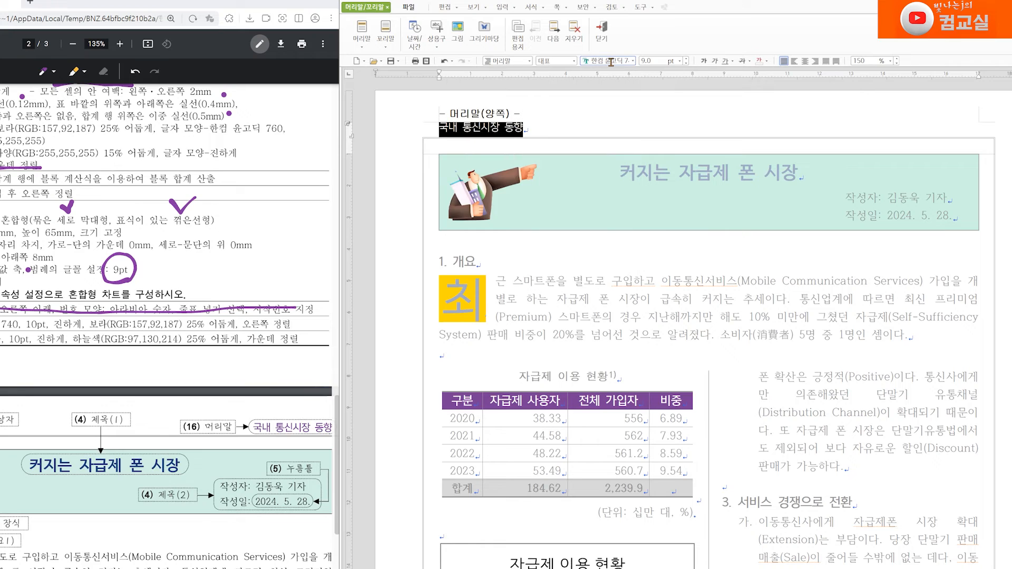
Step: Set the header text to 10 pt, bold, 보라(RGB:157,92,187) 25% darker, and align it right
{"action": "left_click", "coordinate": [687, 59]}
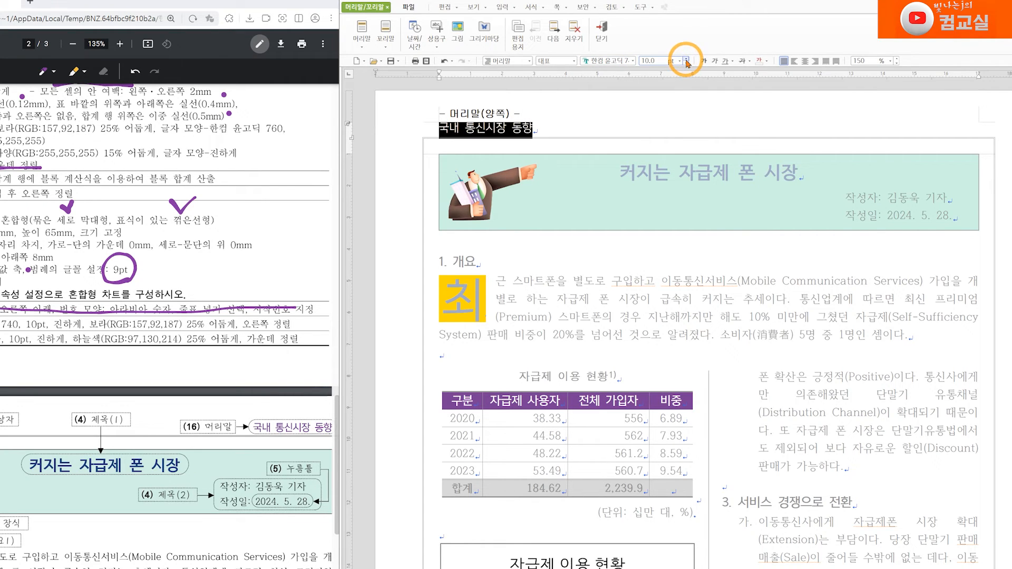
{"action": "left_click", "coordinate": [704, 61]}
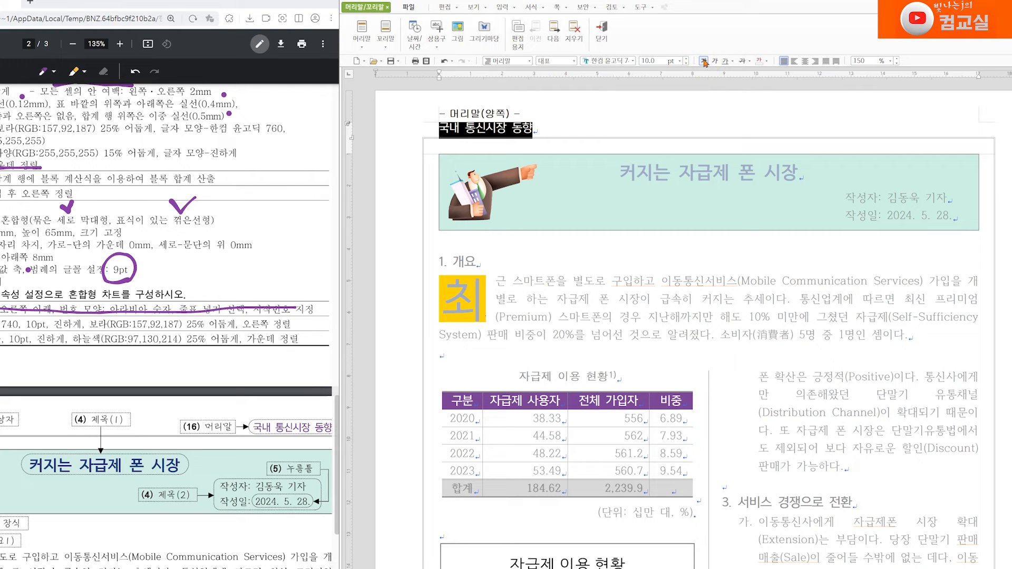
{"action": "left_click", "coordinate": [766, 61]}
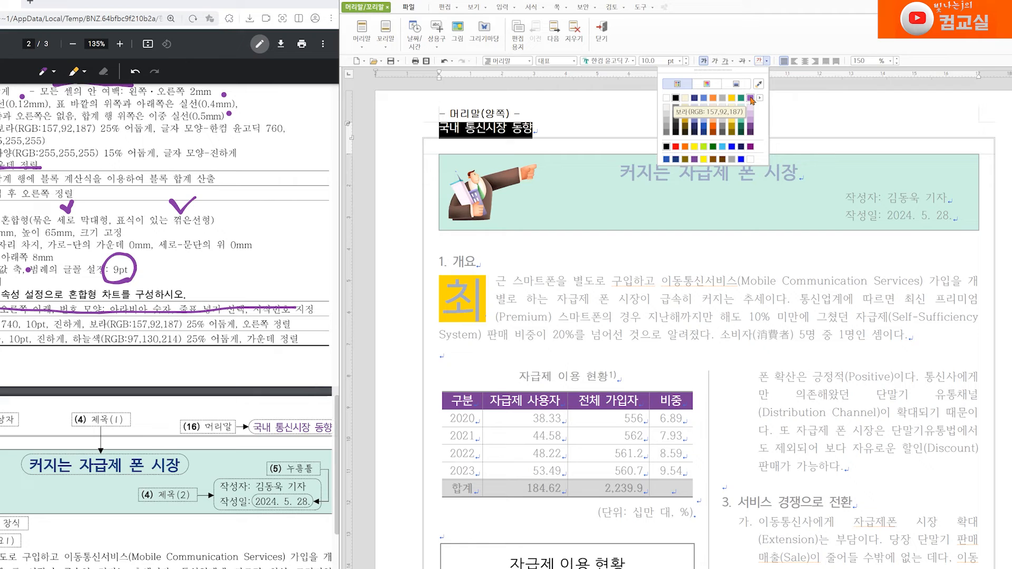
{"action": "left_click", "coordinate": [750, 126]}
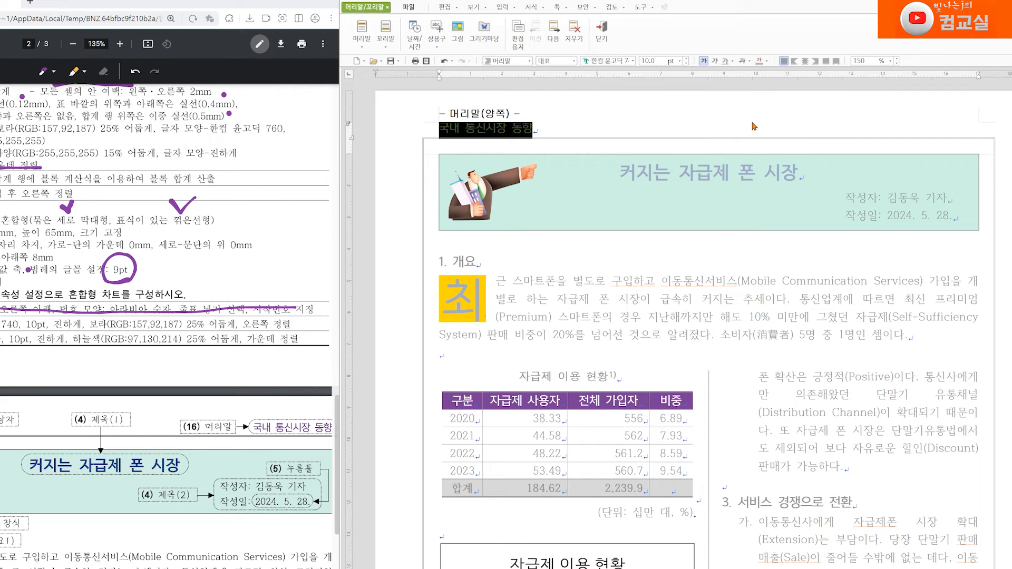
{"action": "left_click", "coordinate": [815, 60]}
{"action": "left_click", "coordinate": [970, 129]}
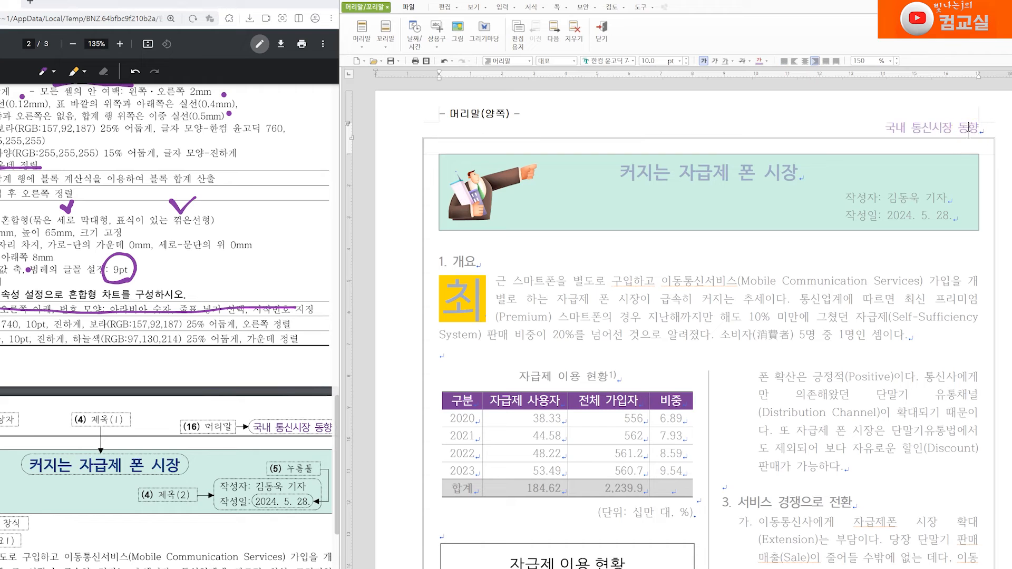
Step: Reopen the header, reselect its text, apply the 보라(RGB:157,92,187) 25% darker font color, and close the header
{"action": "left_click", "coordinate": [608, 35]}
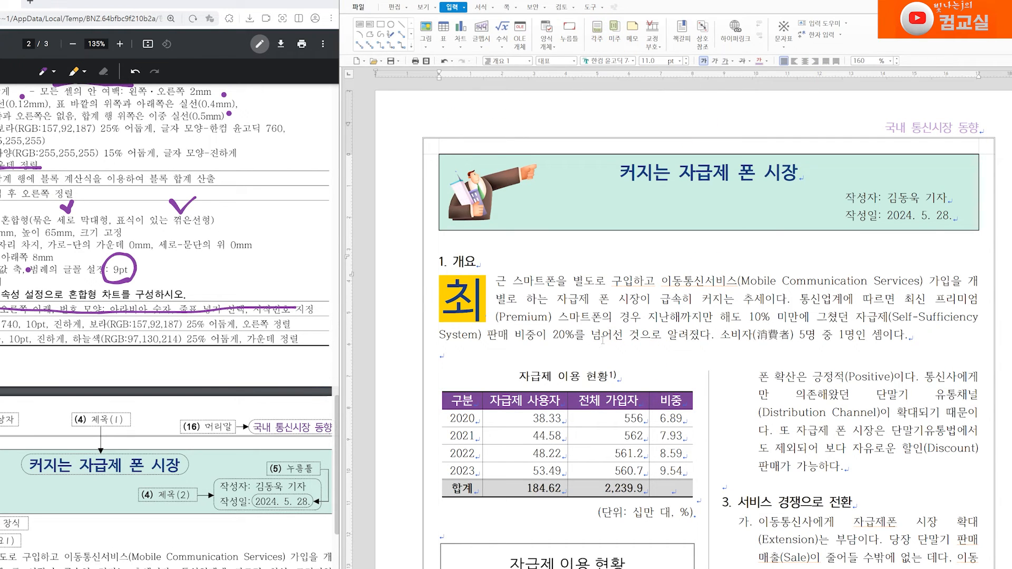
{"action": "double_click", "coordinate": [920, 128]}
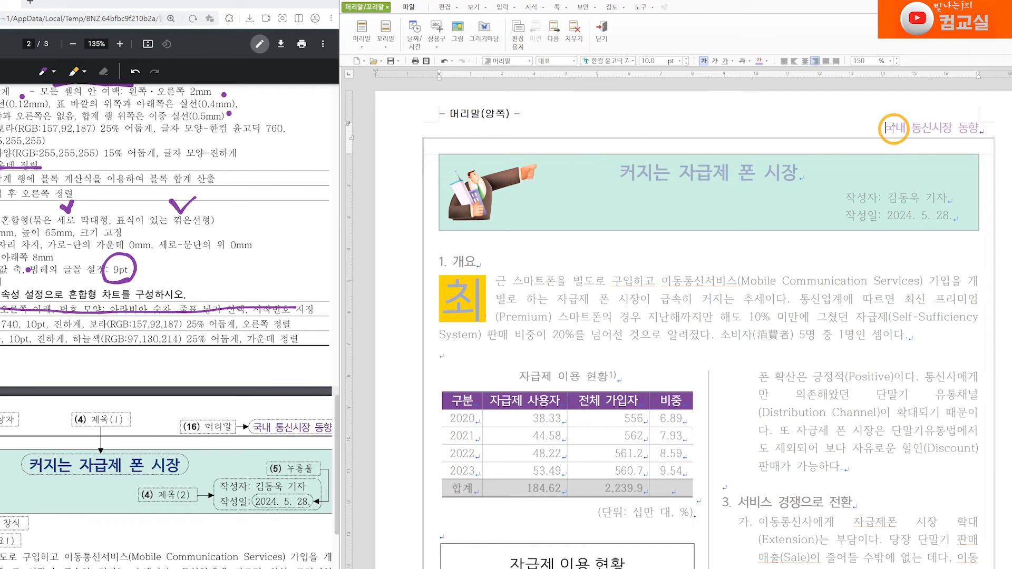
{"action": "left_click_drag", "start_coordinate": [886, 128], "coordinate": [978, 128]}
{"action": "left_click", "coordinate": [766, 61]}
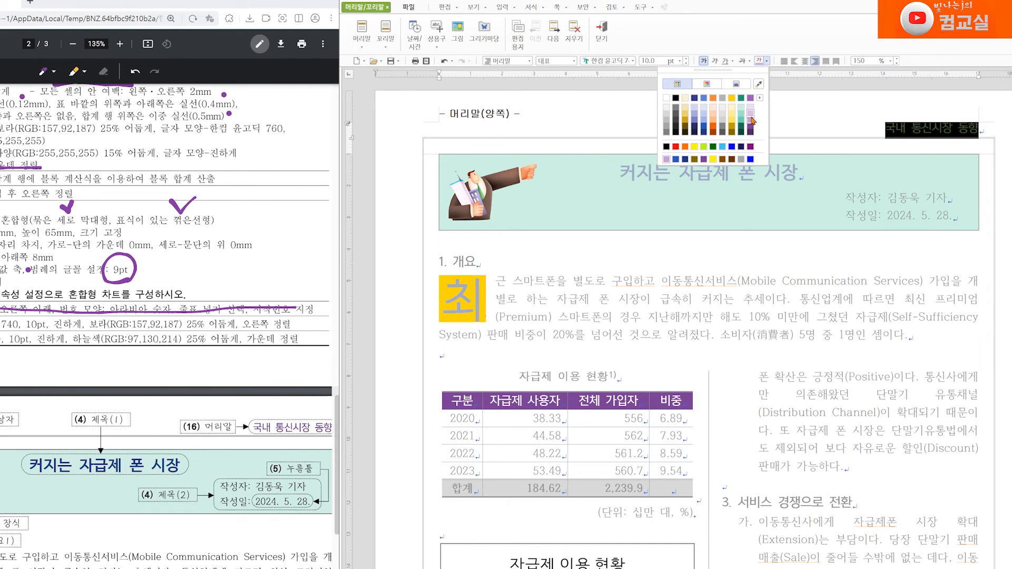
{"action": "left_click", "coordinate": [752, 129]}
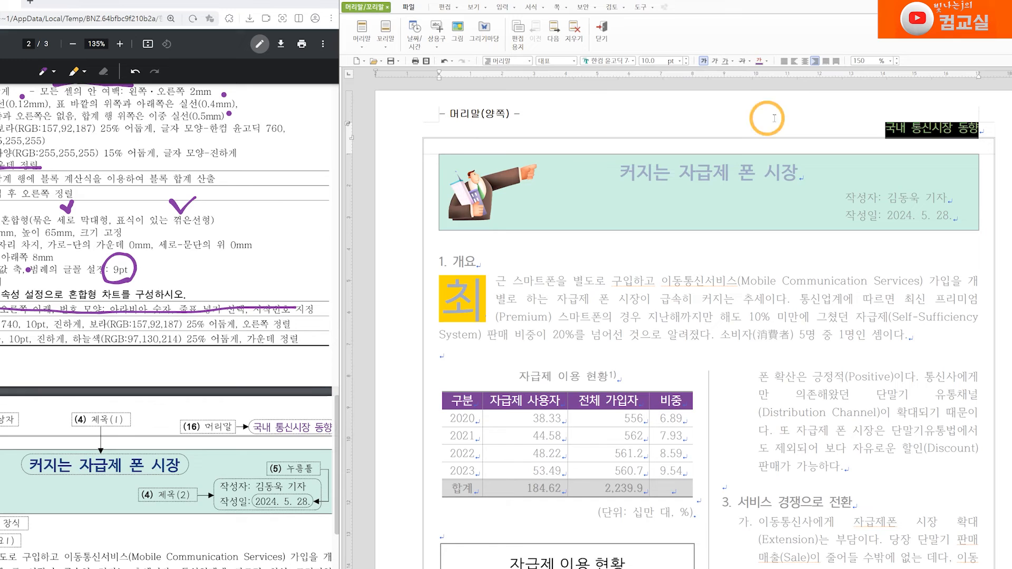
{"action": "left_click", "coordinate": [602, 32]}
{"action": "left_click", "coordinate": [858, 152]}
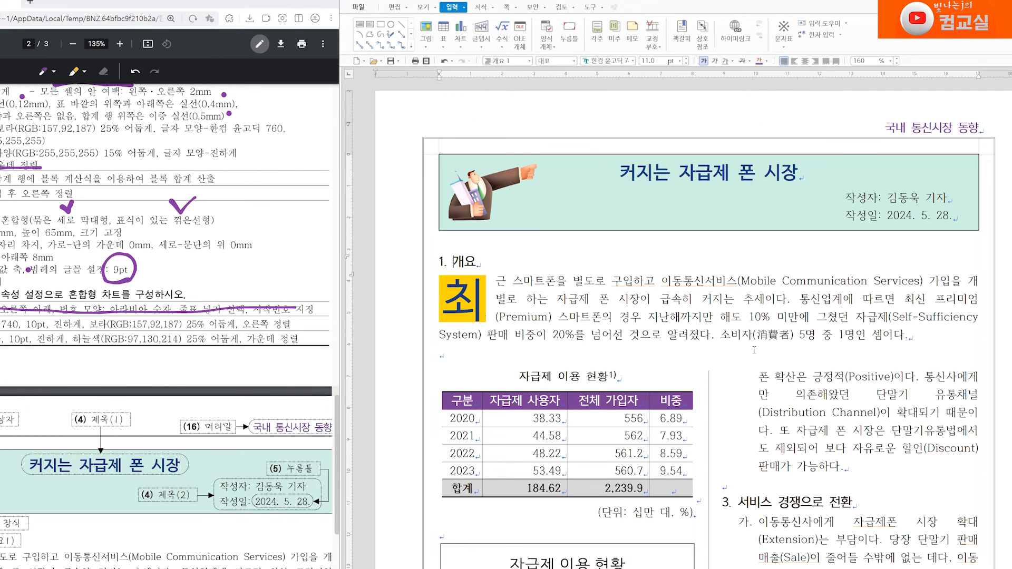
Step: Open the footer for editing, select the 상공일보 text and set its font to 한컴산뜻돋움
{"action": "scroll", "coordinate": [752, 350], "scroll_direction": "down", "scroll_amount": 14}
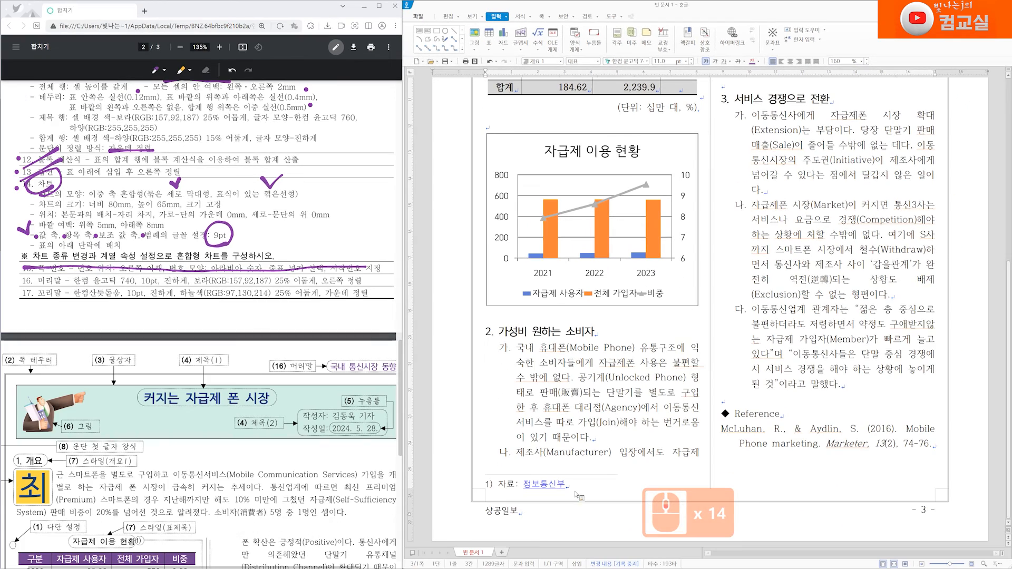
{"action": "triple_click", "coordinate": [503, 511]}
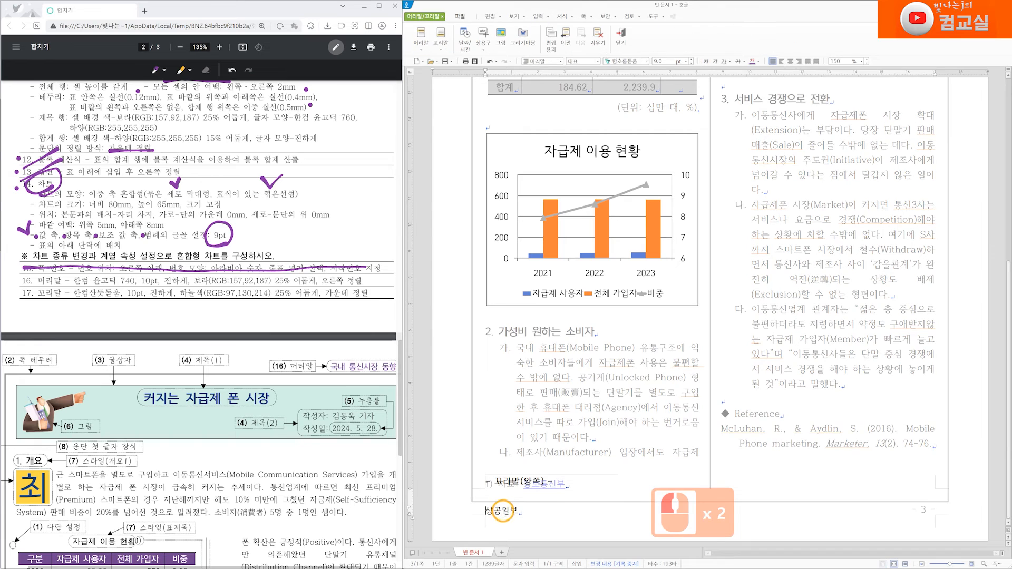
{"action": "left_click", "coordinate": [504, 512]}
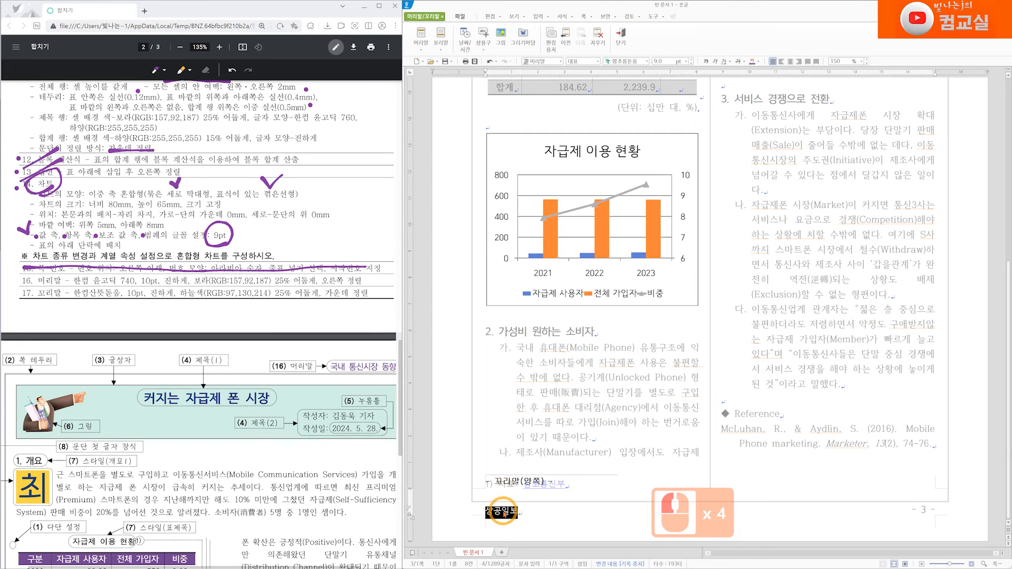
{"action": "left_click", "coordinate": [630, 61]}
{"action": "type", "text": "한"}
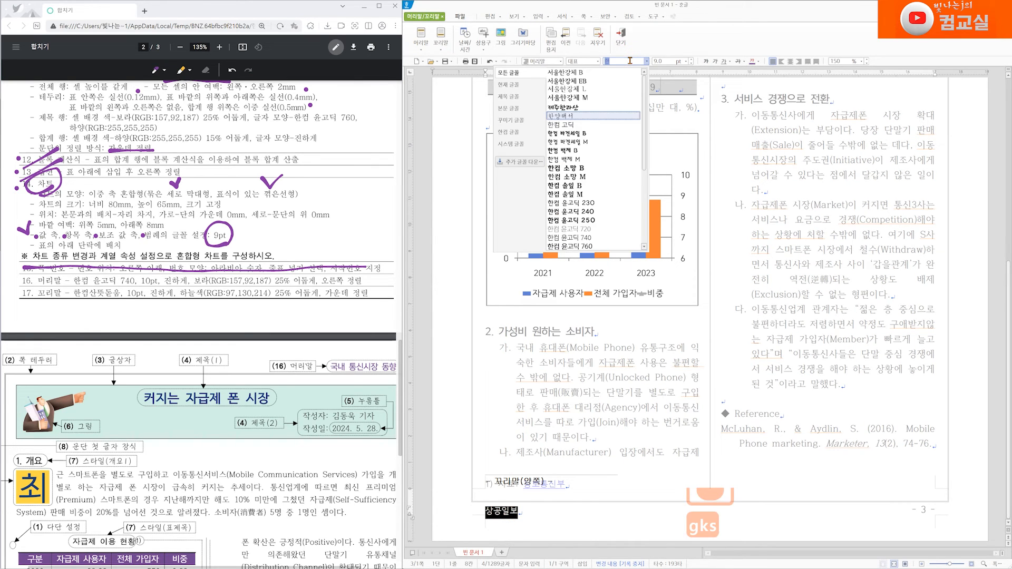
{"action": "type", "text": "커ㅁ산뜻"}
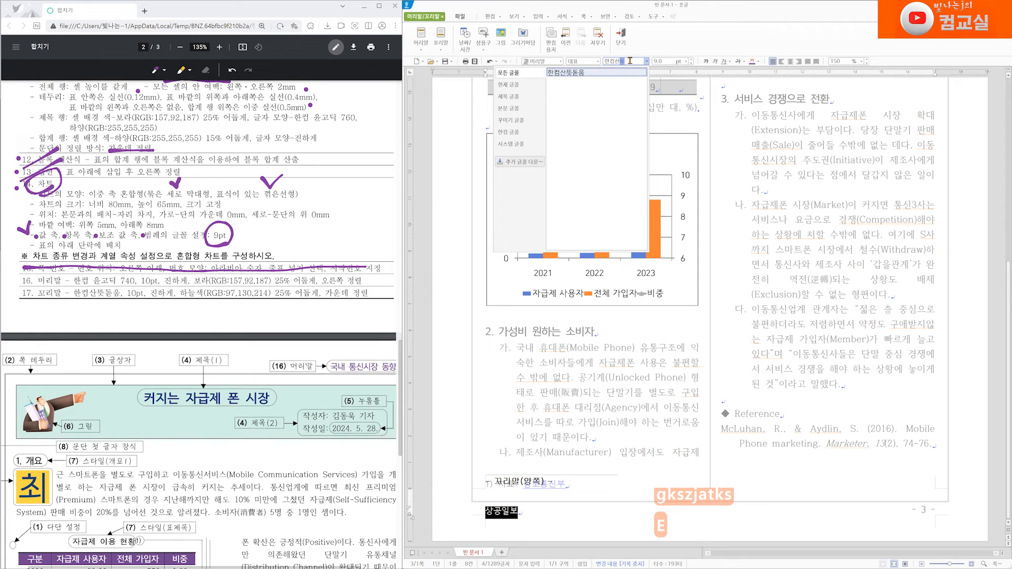
{"action": "key", "text": "Return"}
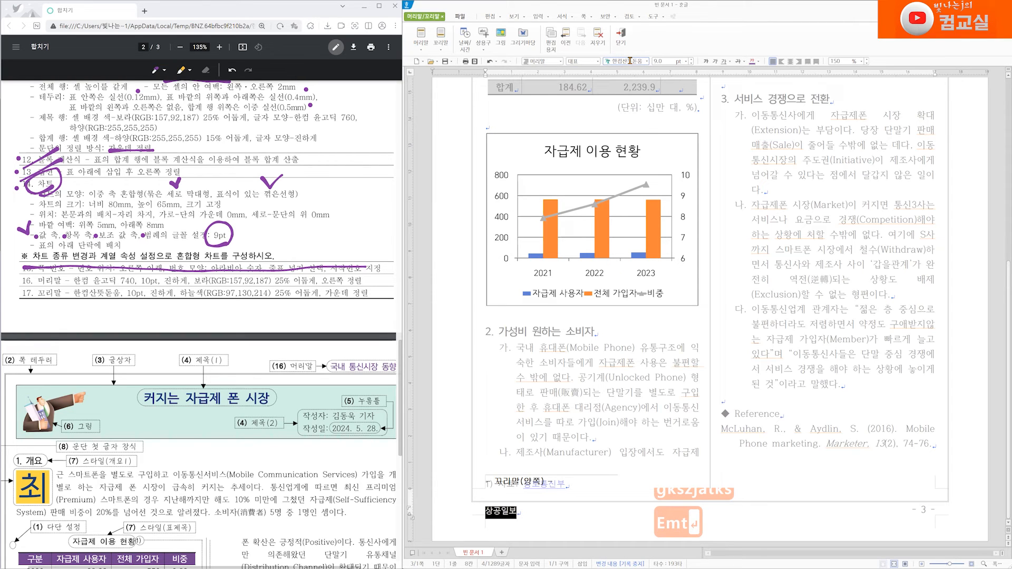
Step: Set the footer text to 10 pt and bold, and start choosing its font color
{"action": "left_click", "coordinate": [691, 59]}
{"action": "left_click", "coordinate": [706, 61]}
{"action": "left_click", "coordinate": [759, 62]}
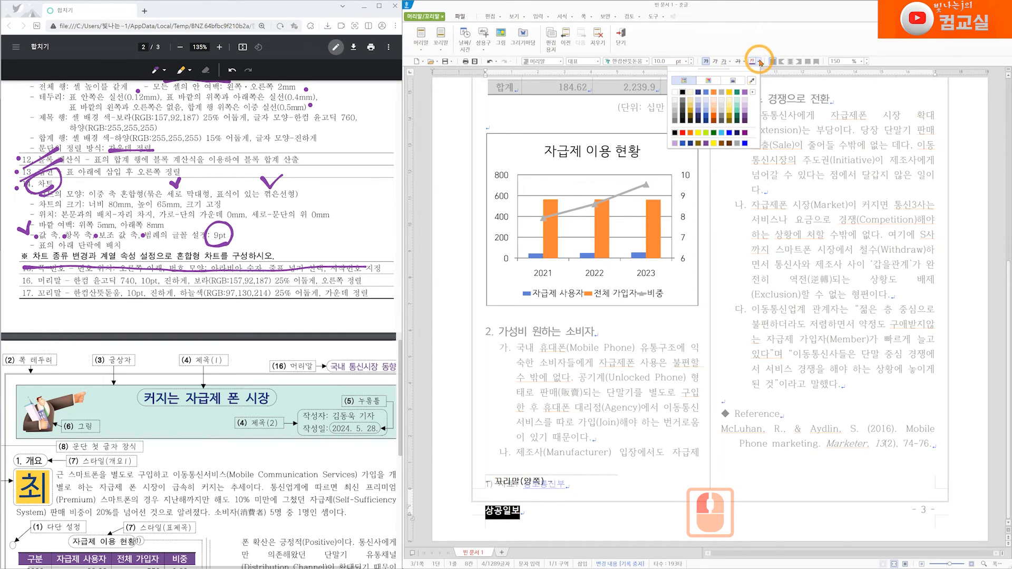